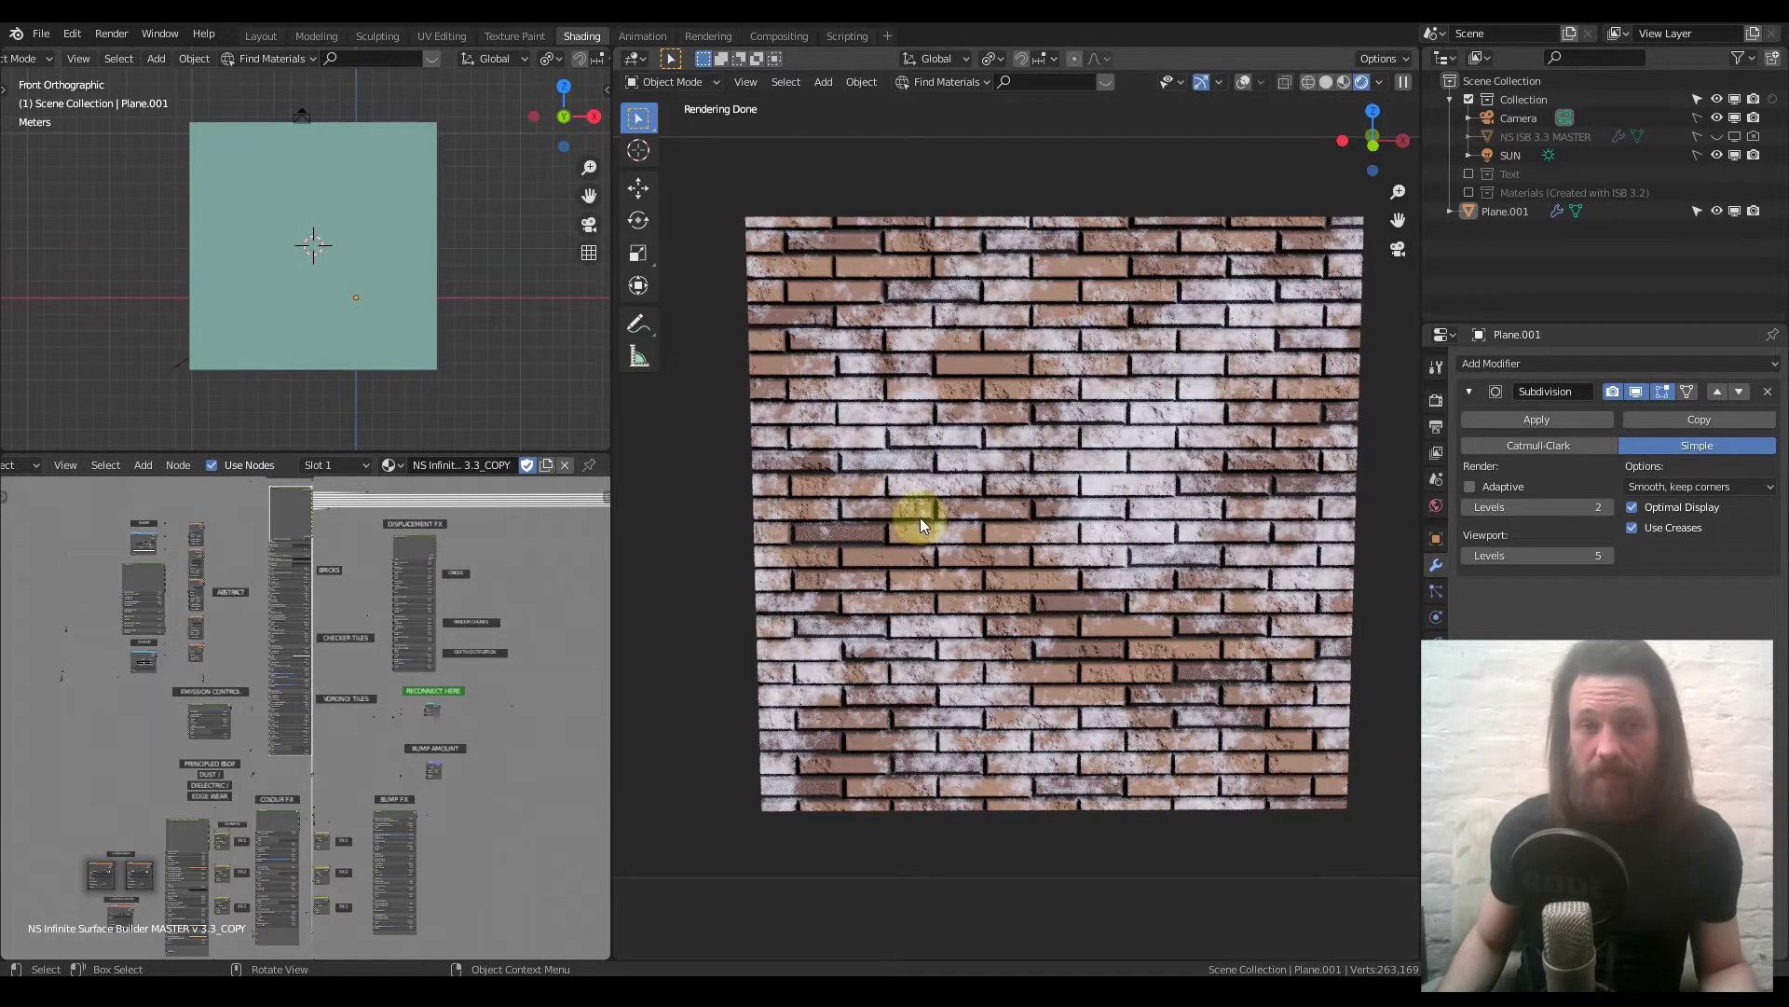
Enable the Materials (Created with ISB 3.2) collection so its sample spheres render around the plane.
scroll(344, 676, up, 5)
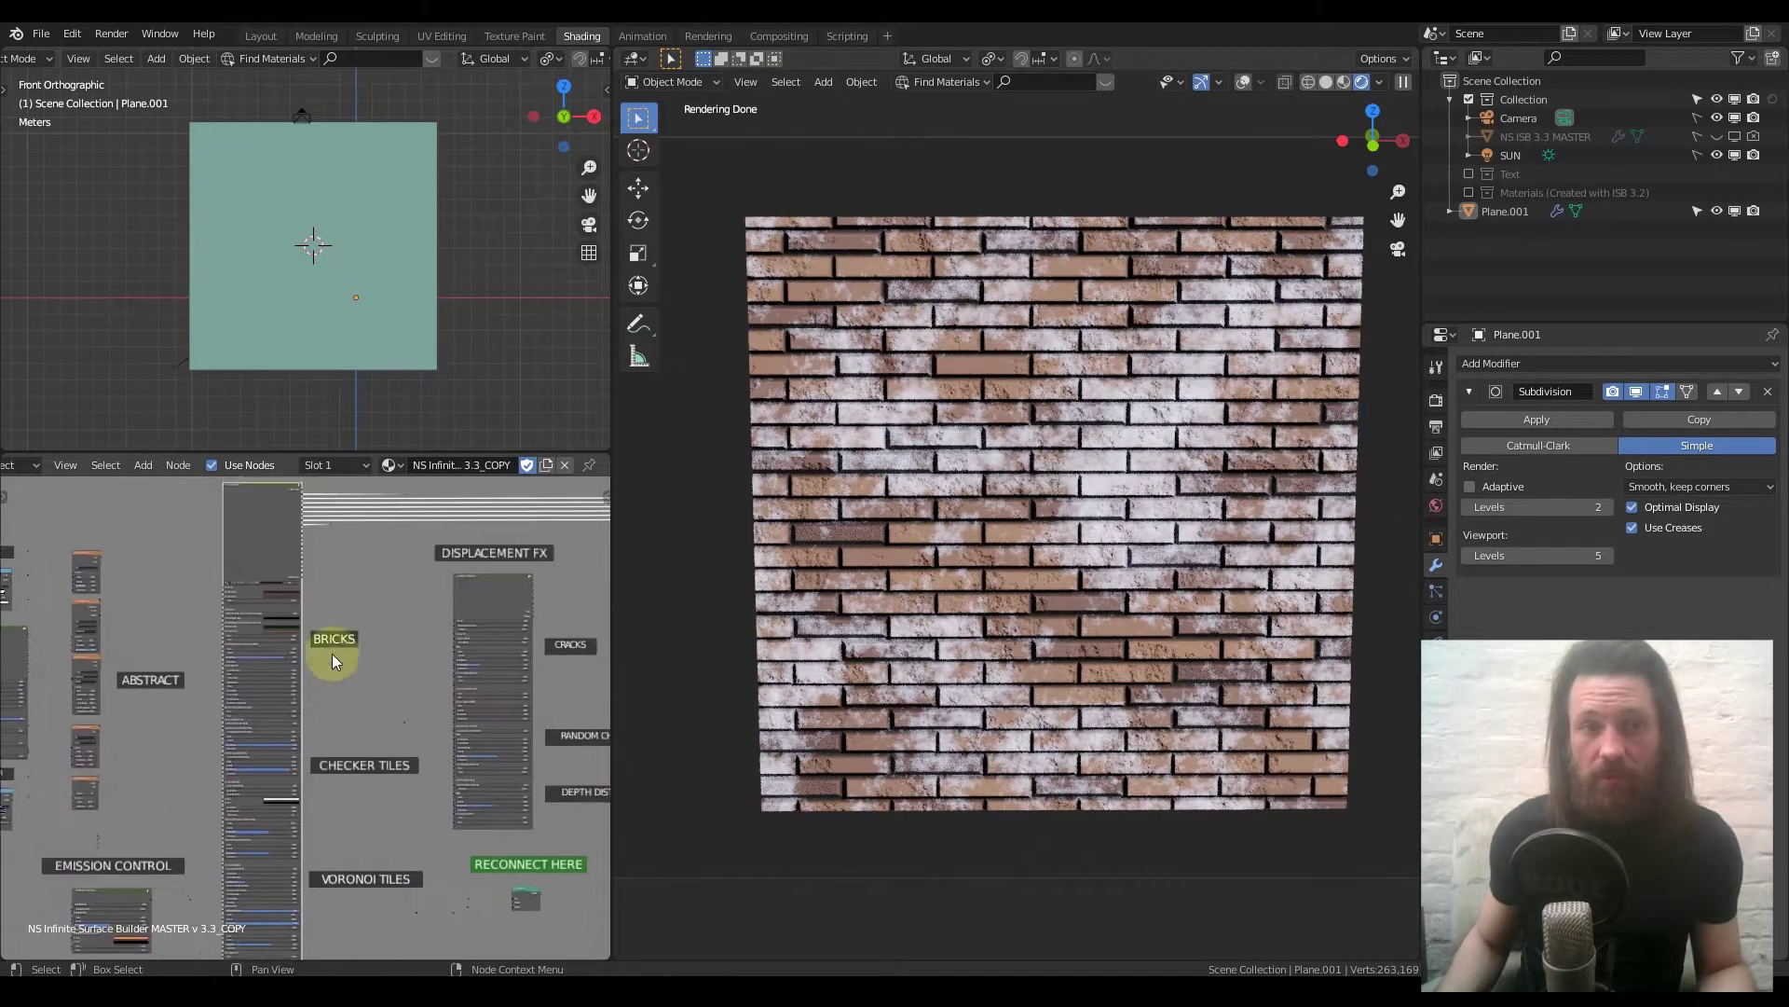
middle_drag(373, 795, 443, 962)
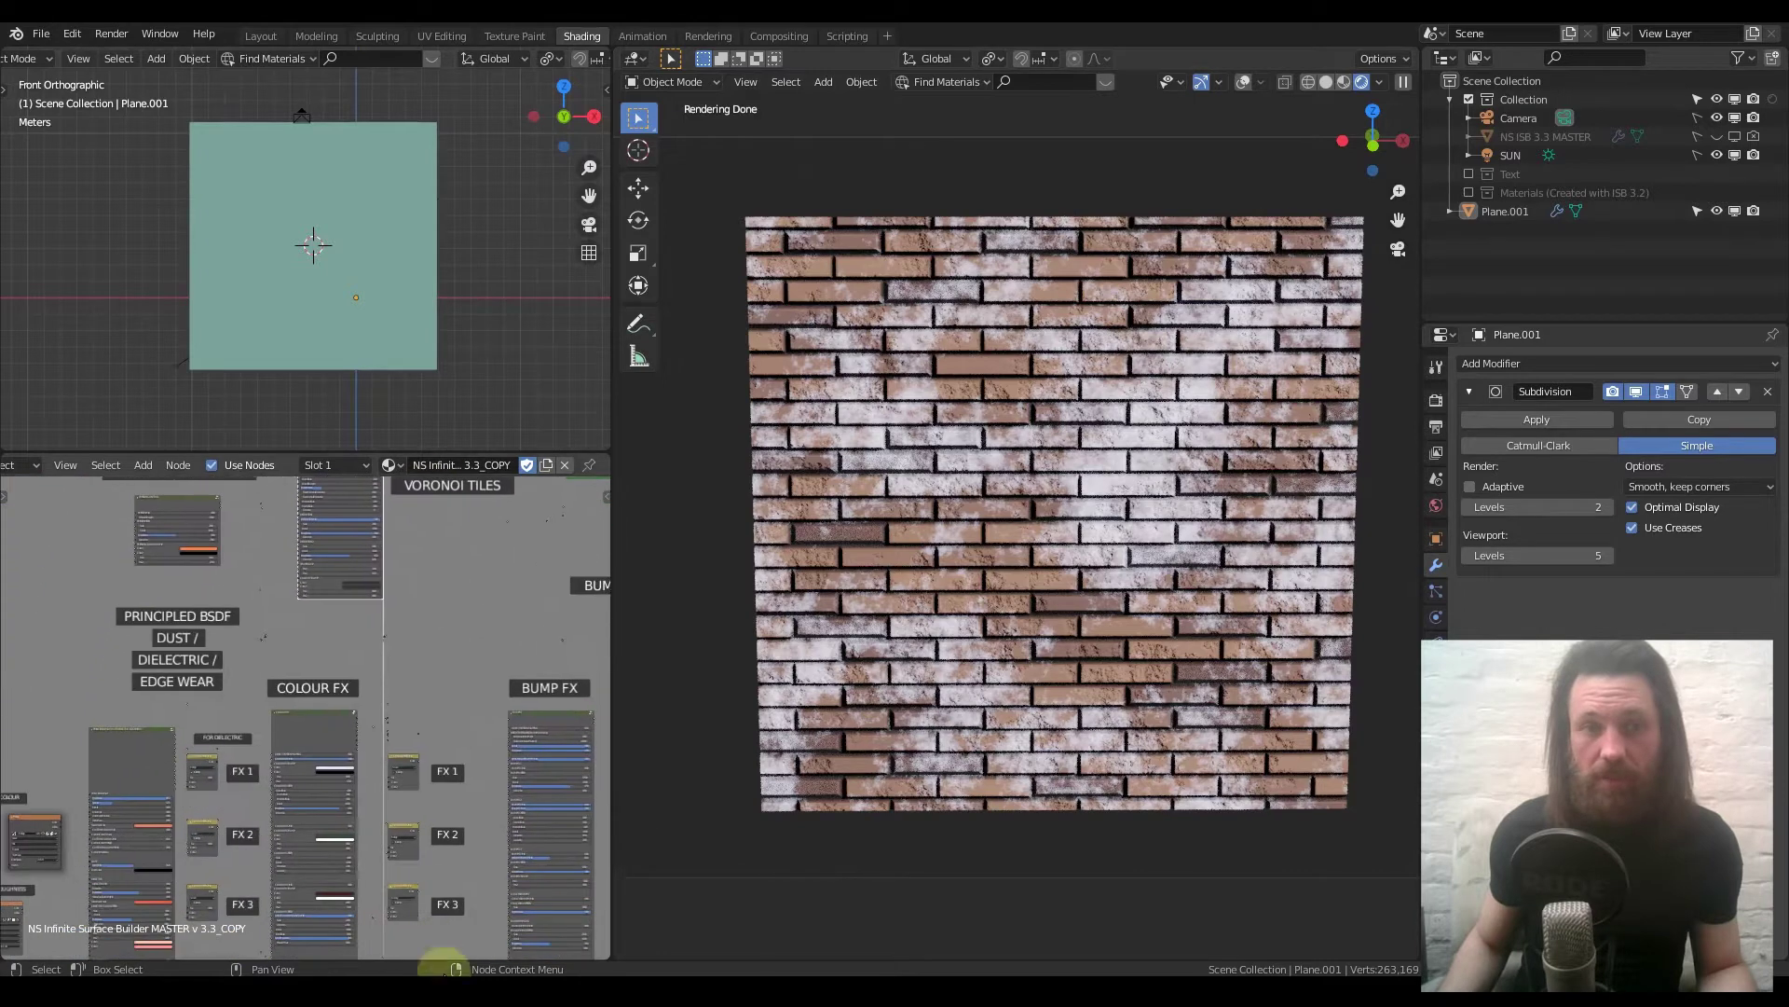
middle_drag(339, 707, 322, 666)
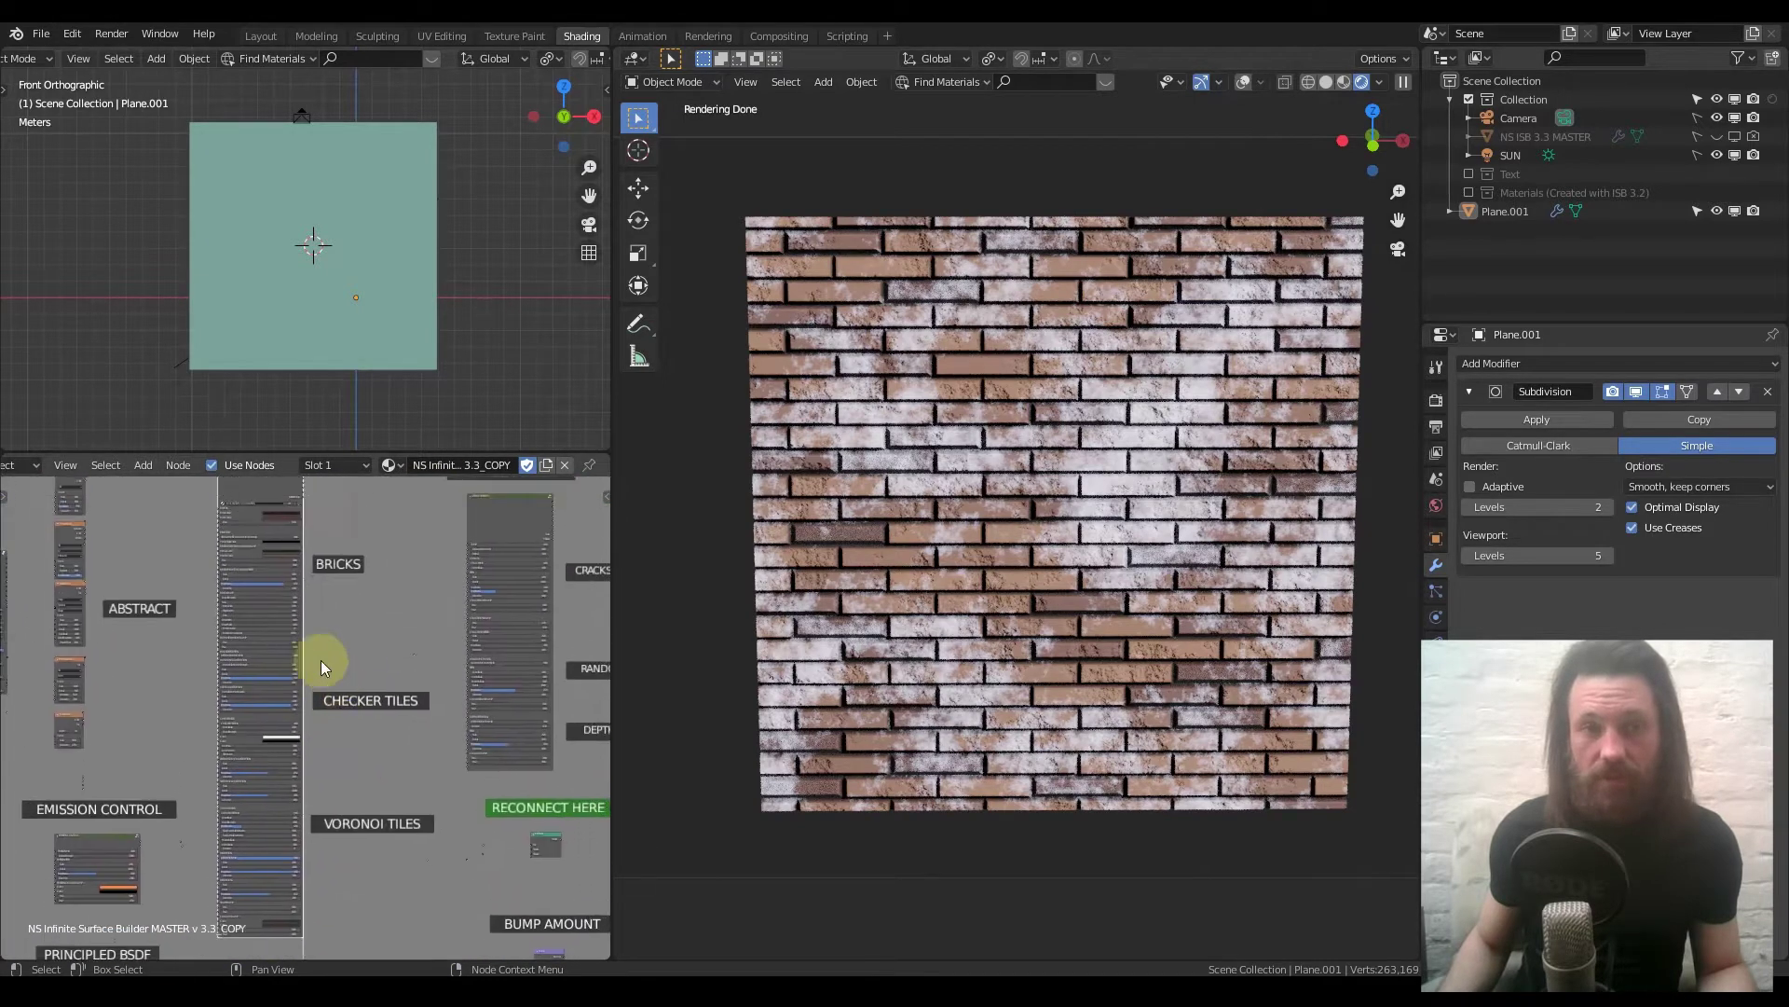
scroll(321, 667, down, 3)
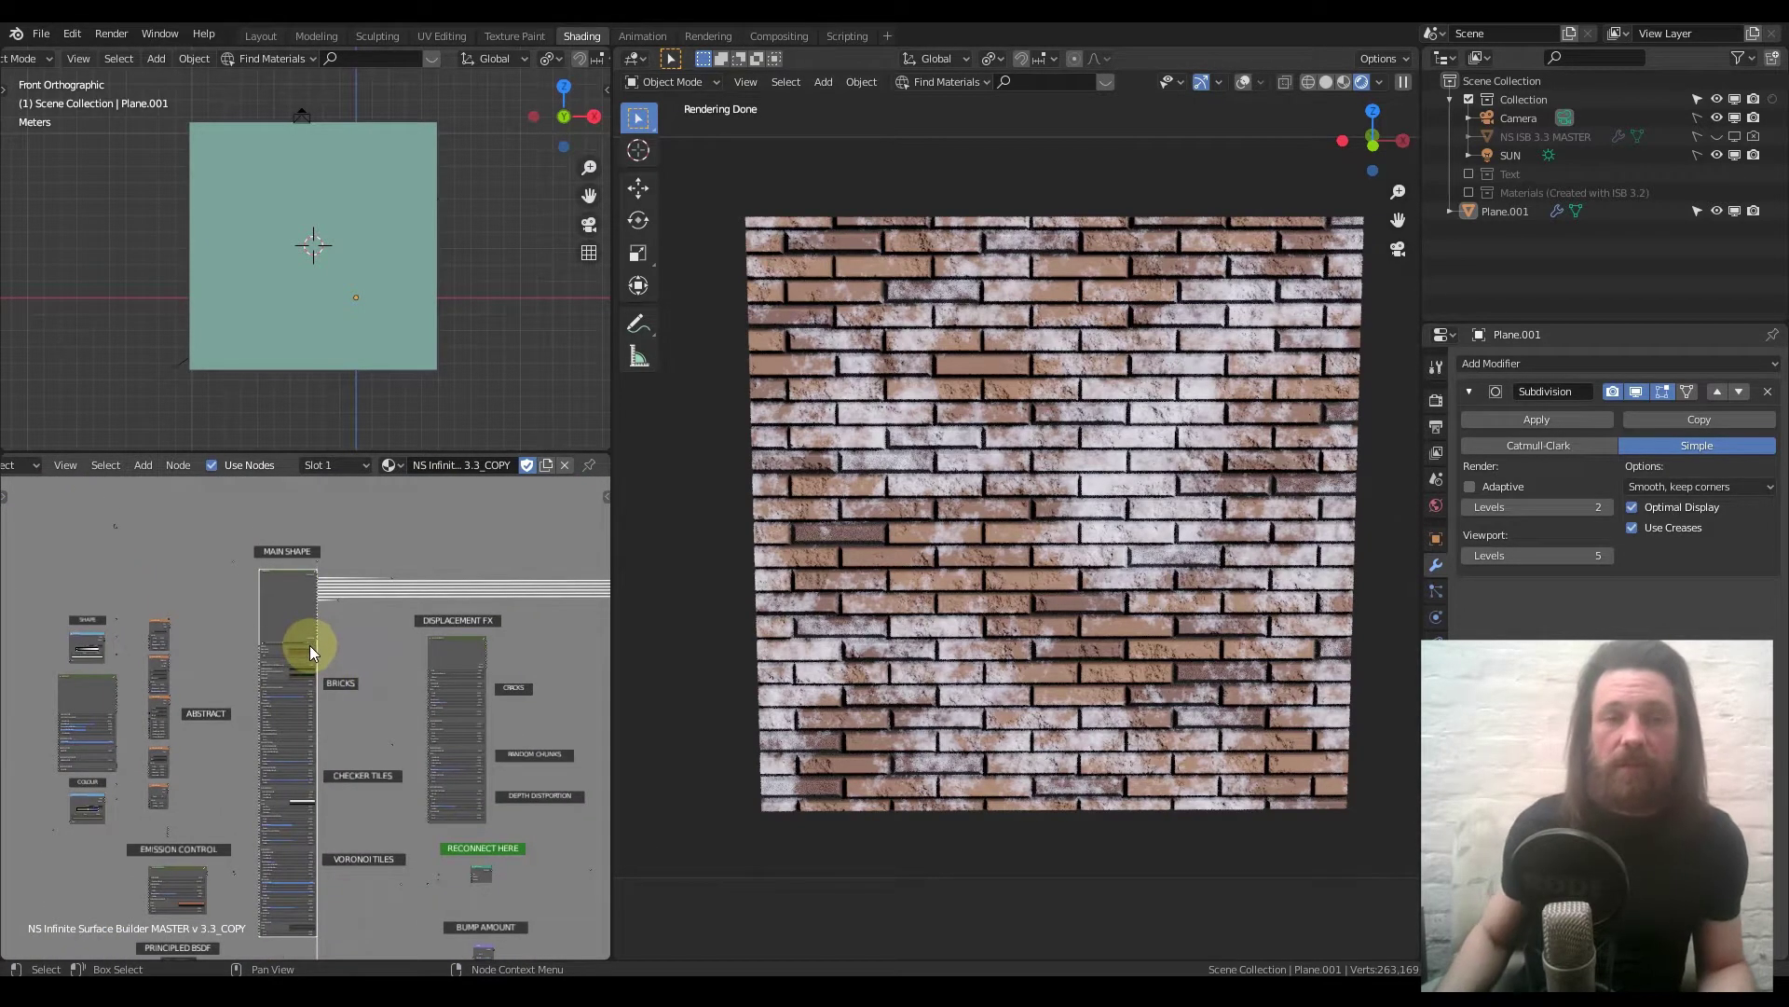
scroll(306, 641, up, 3)
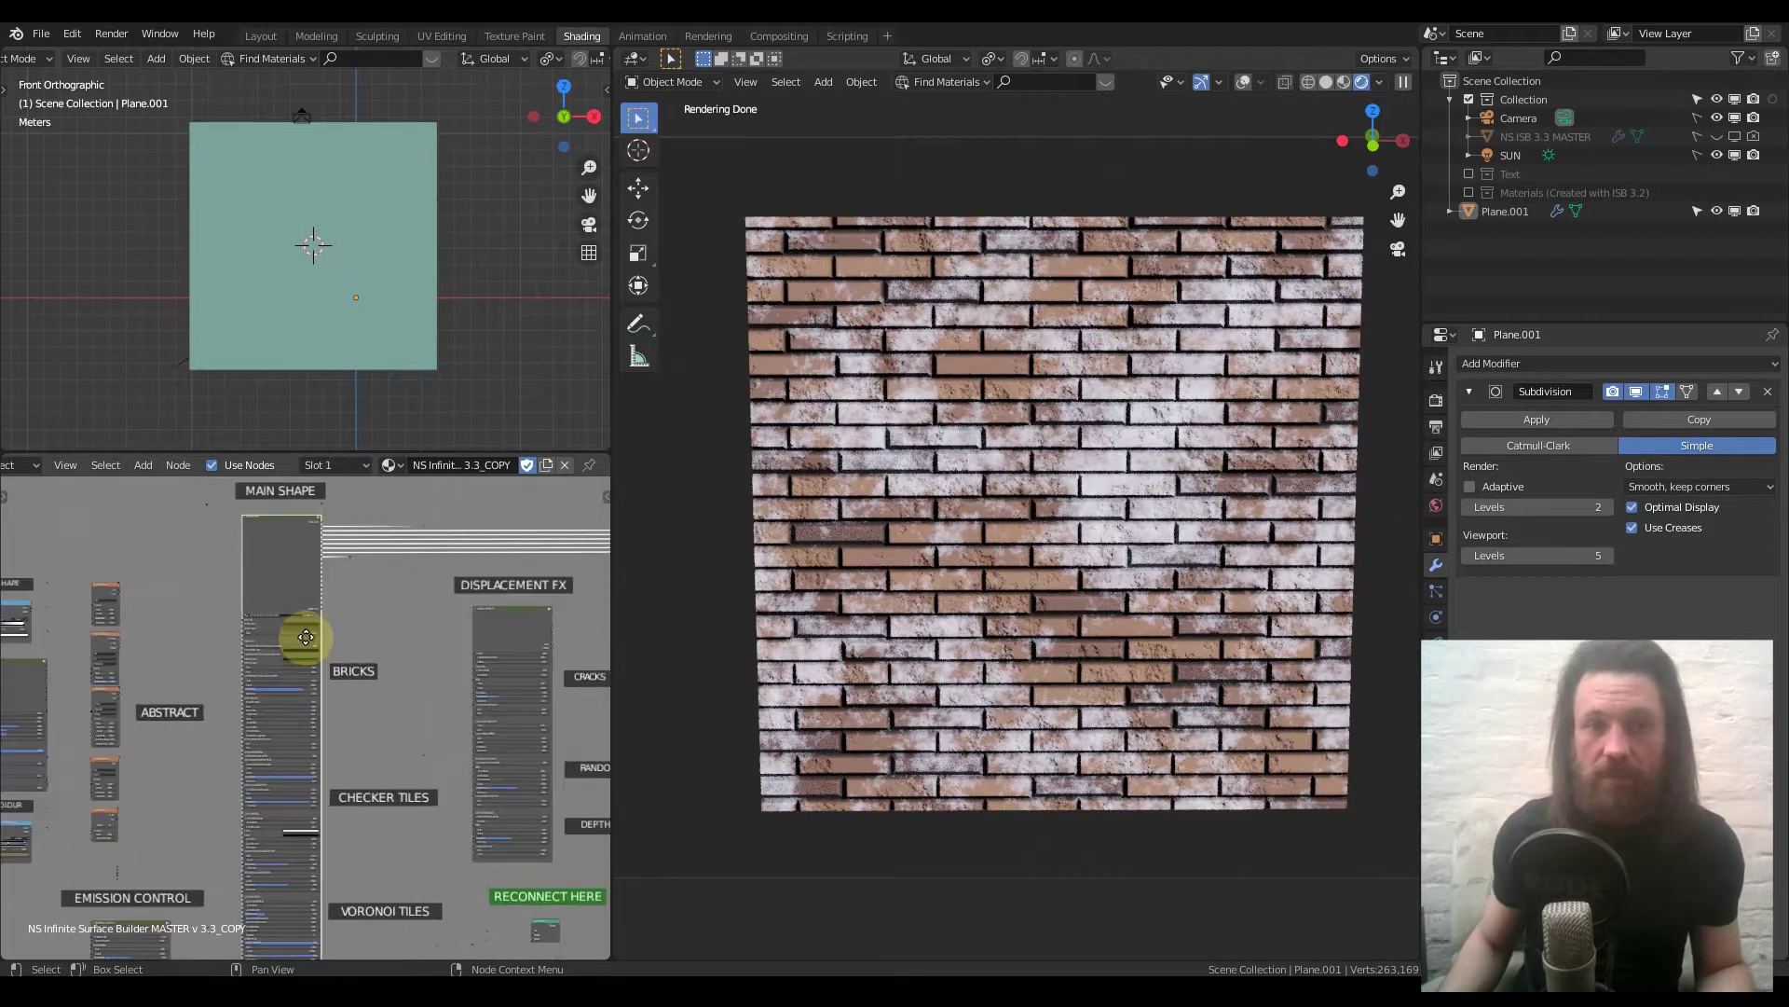
scroll(305, 641, down, 1)
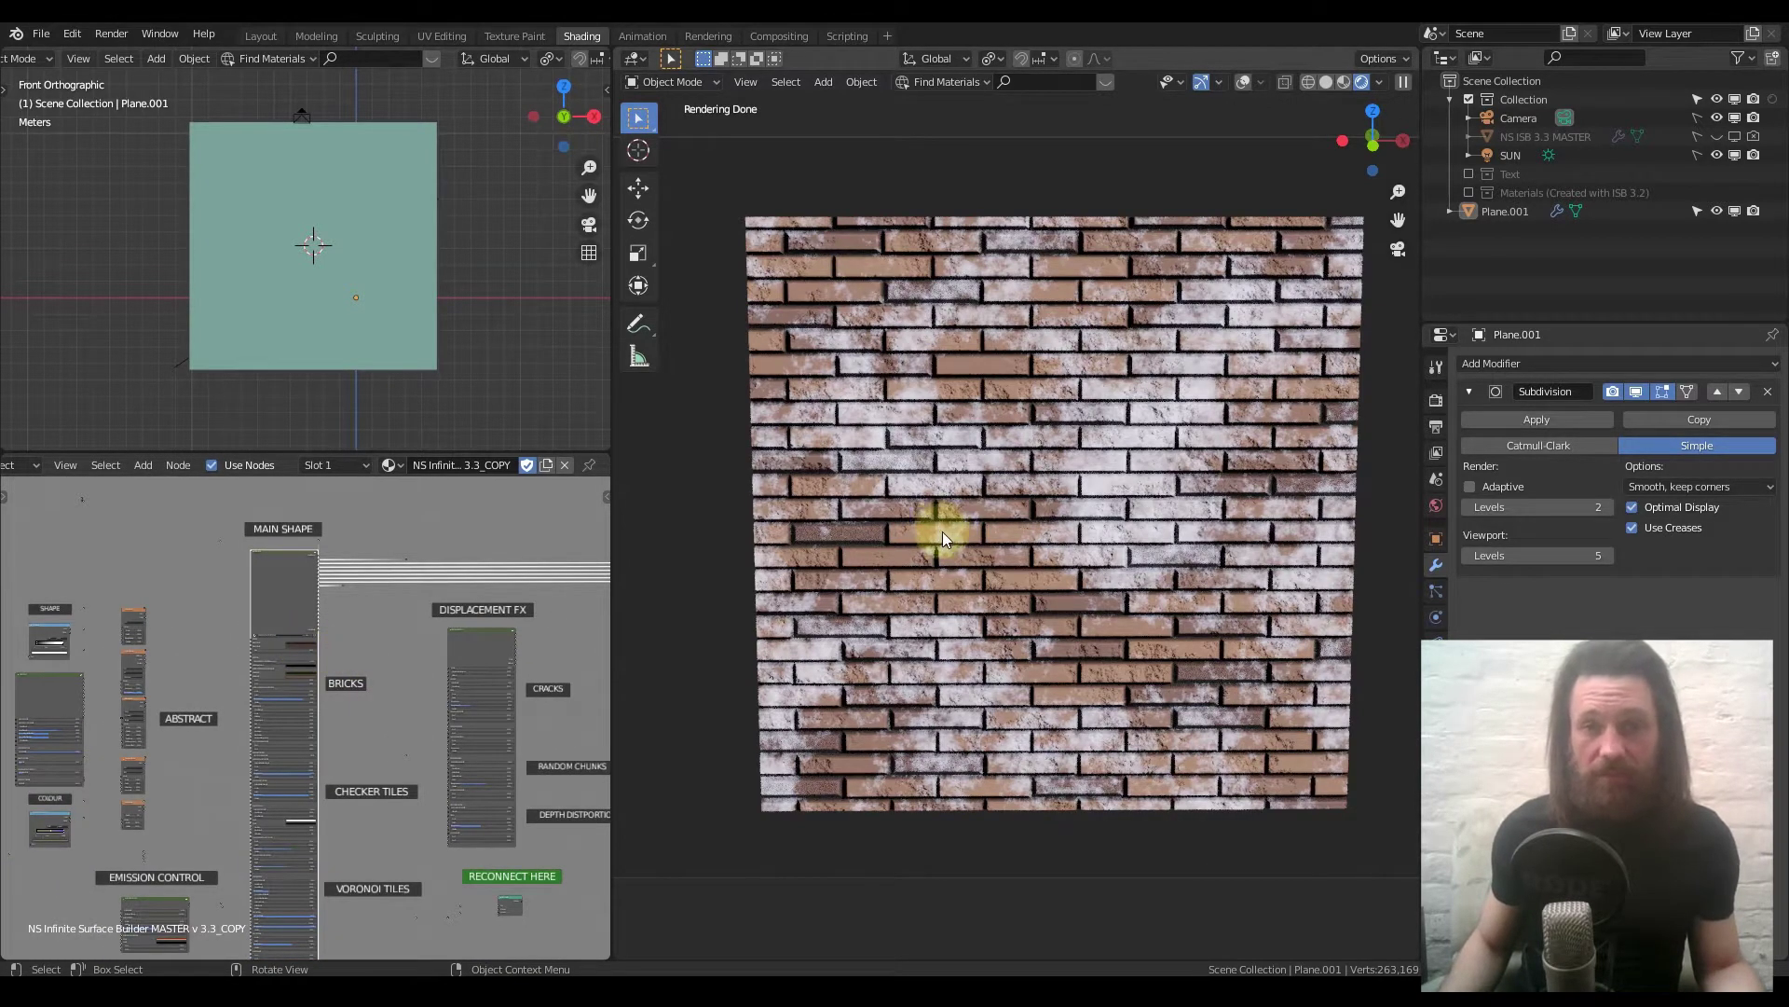
scroll(332, 635, down, 1)
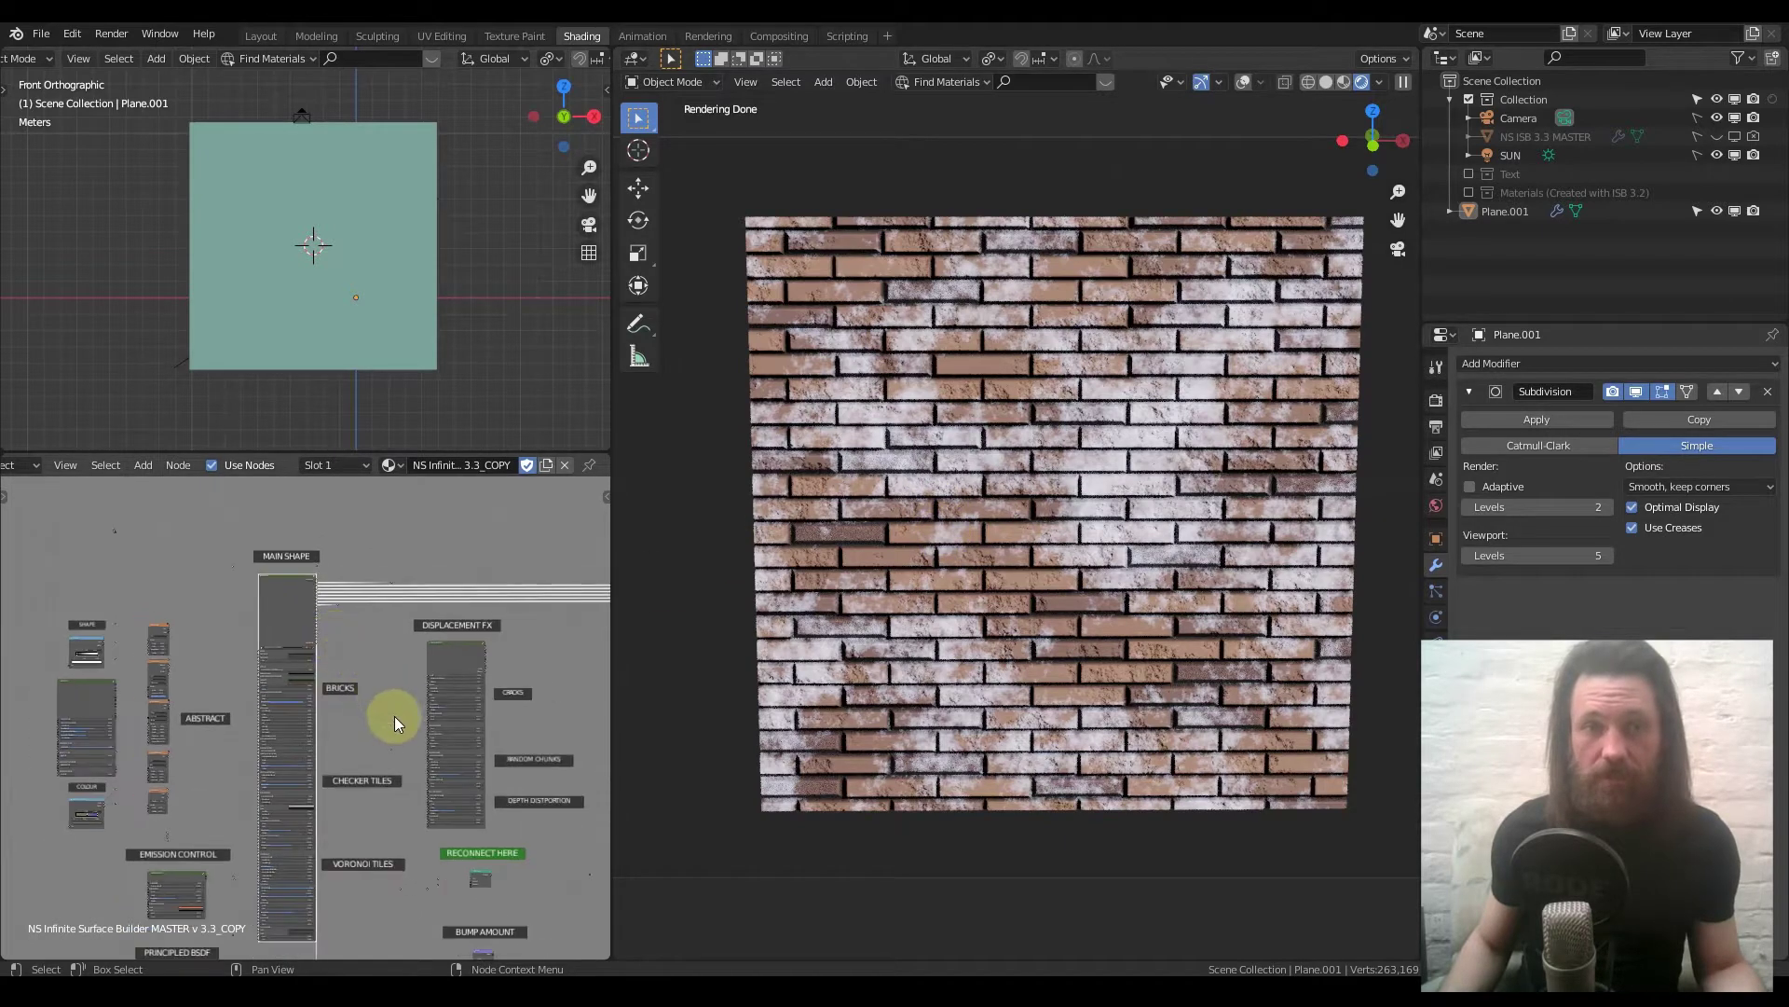
middle_drag(395, 718, 399, 662)
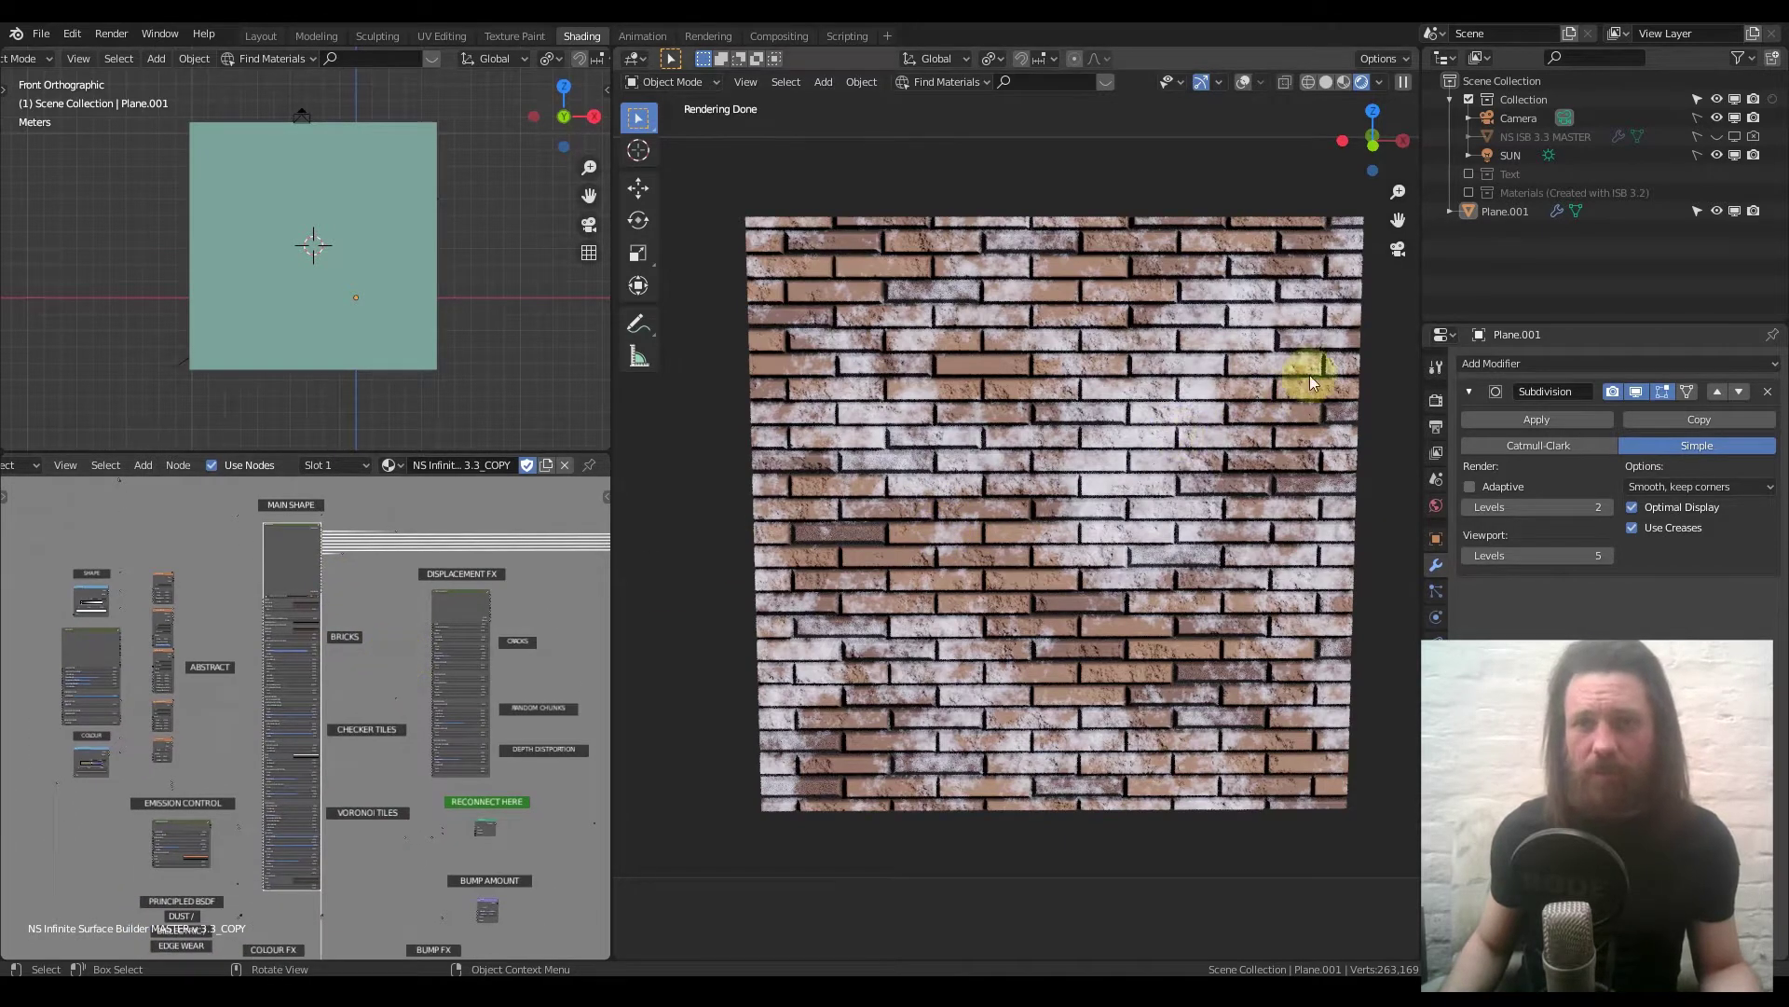
click(1469, 192)
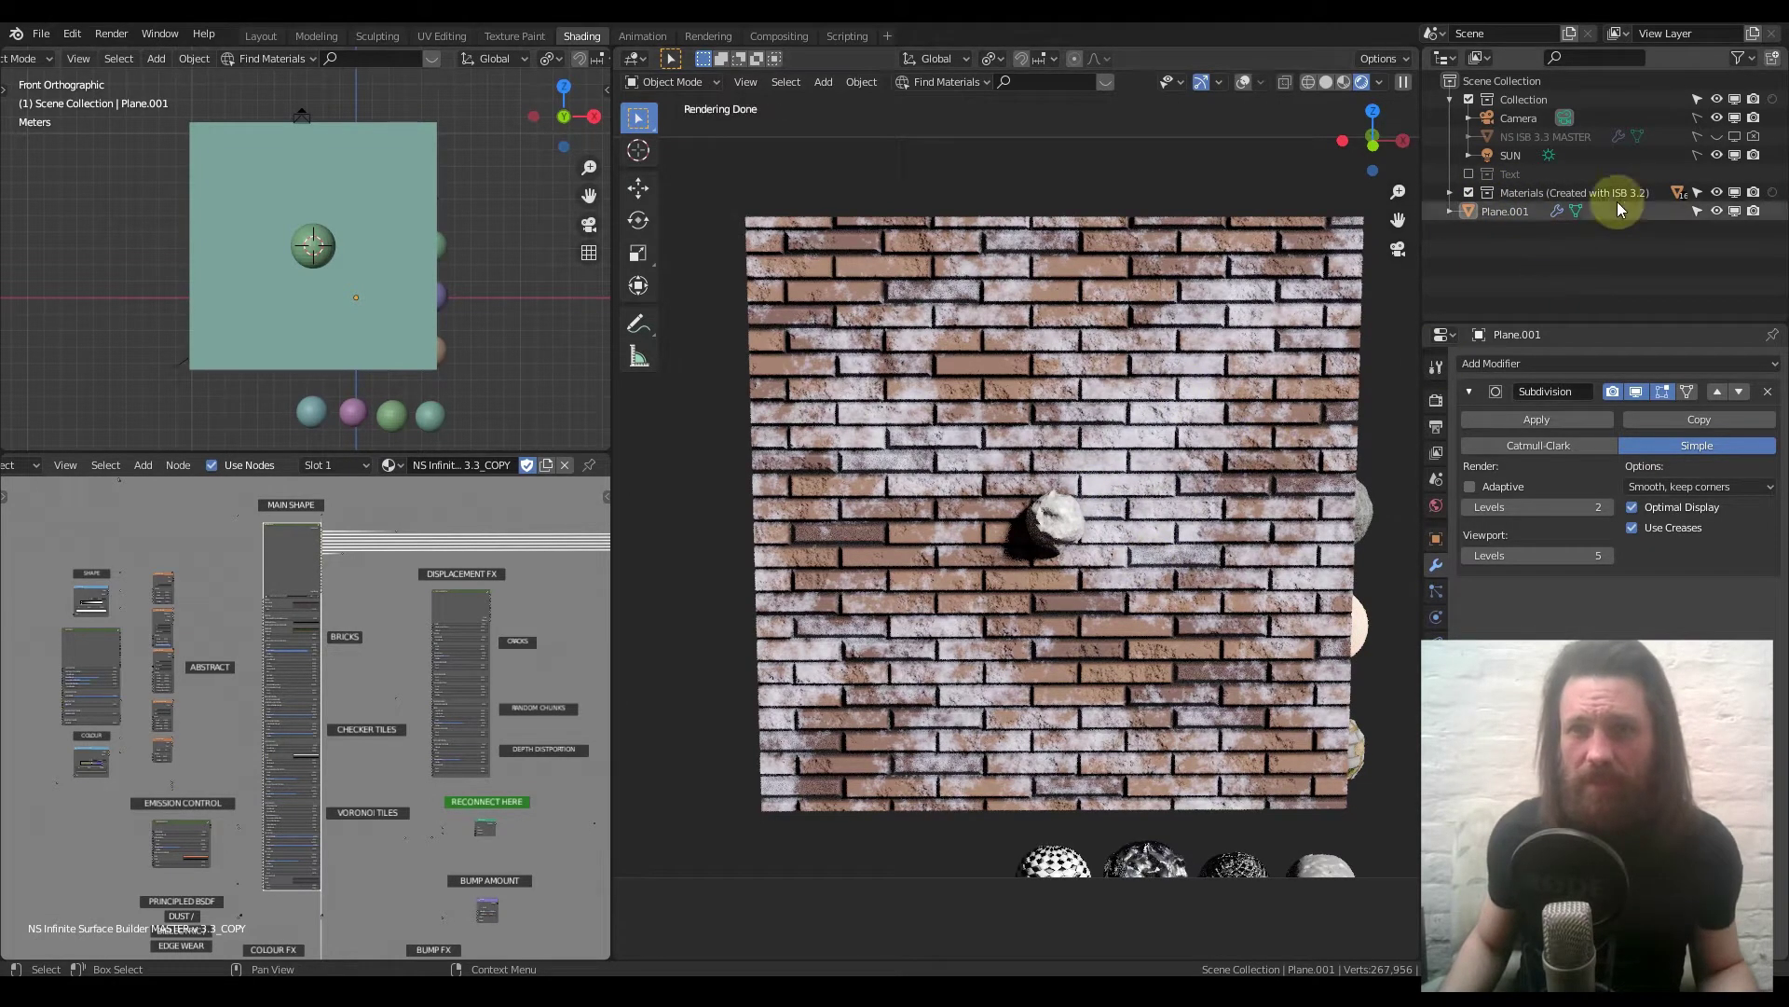
Hide Plane.001 so only the sixteen sample material spheres render.
click(1718, 210)
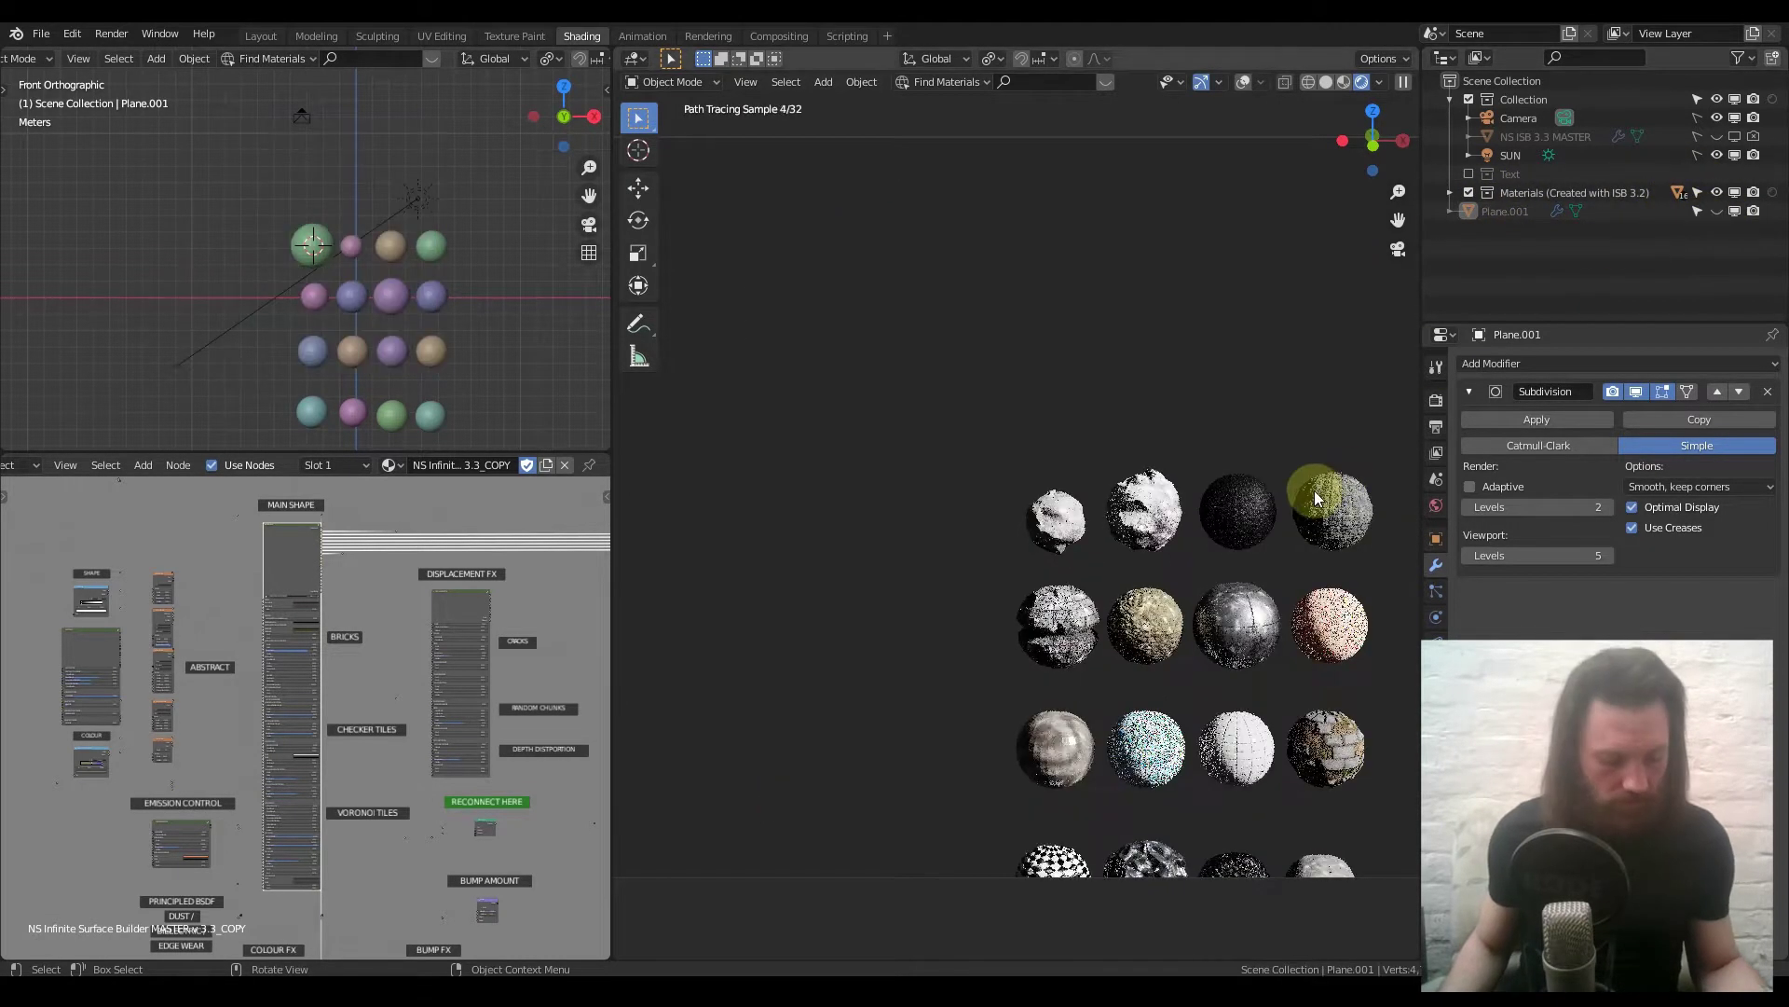
scroll(1076, 360, down, 3)
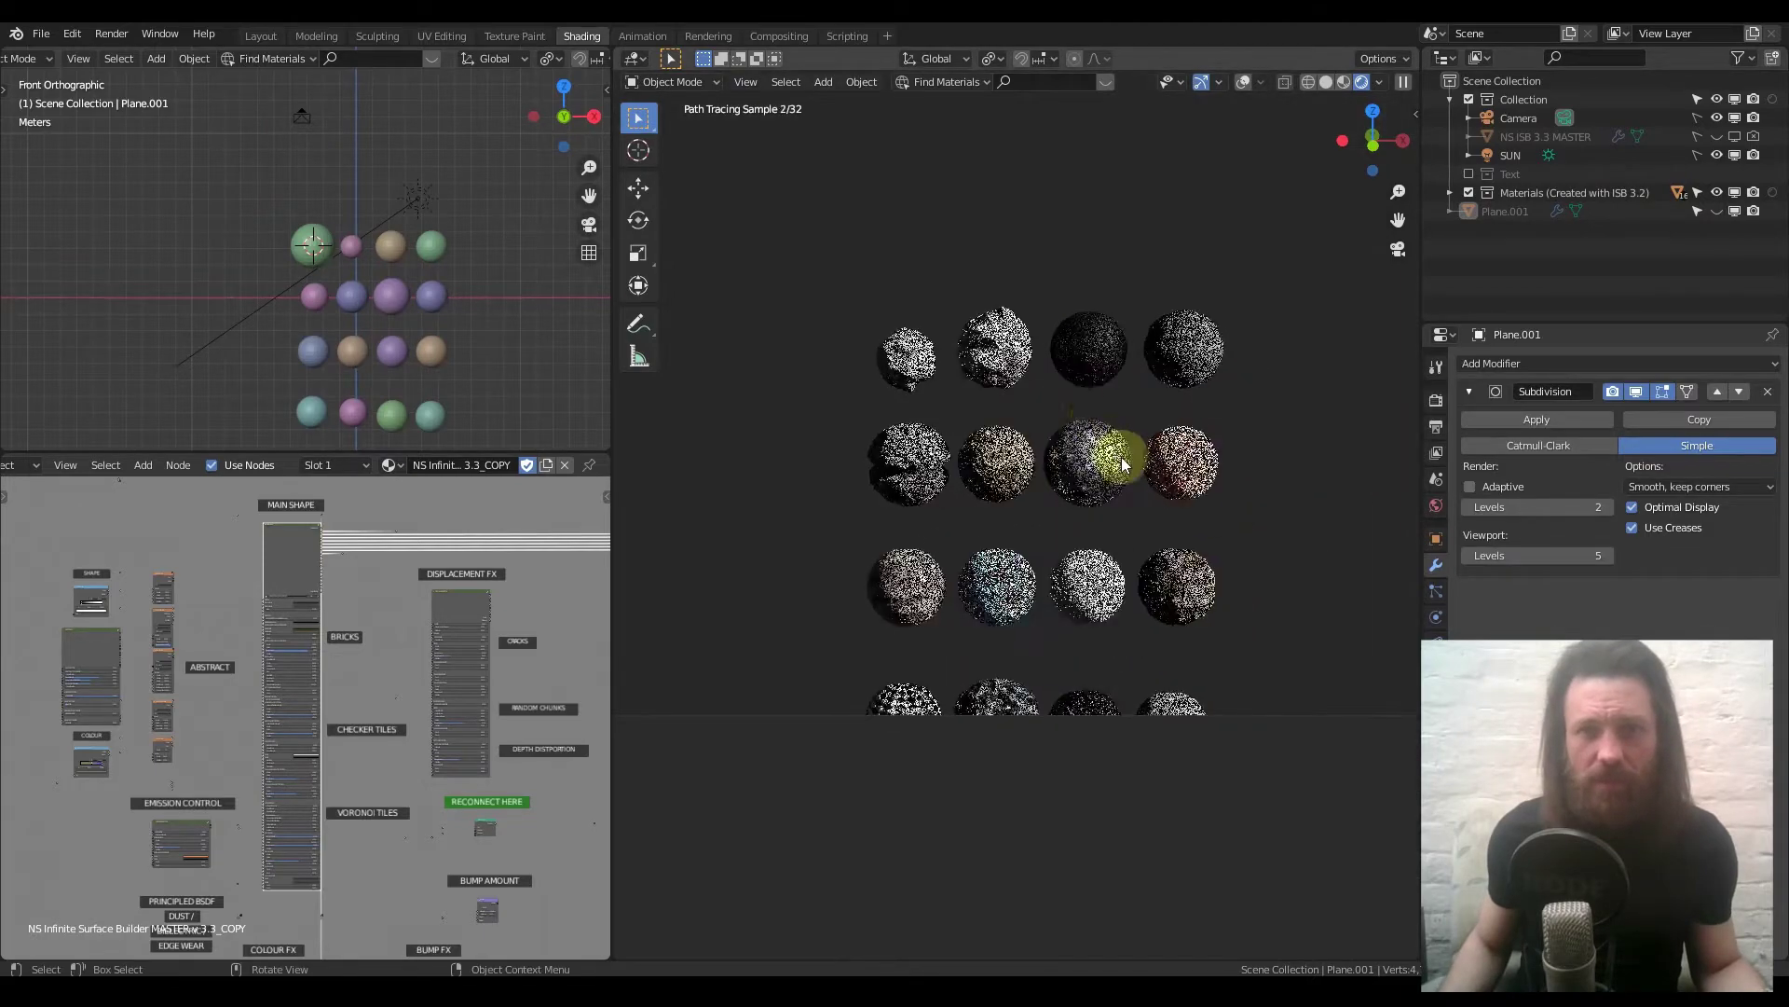
scroll(897, 680, up, 3)
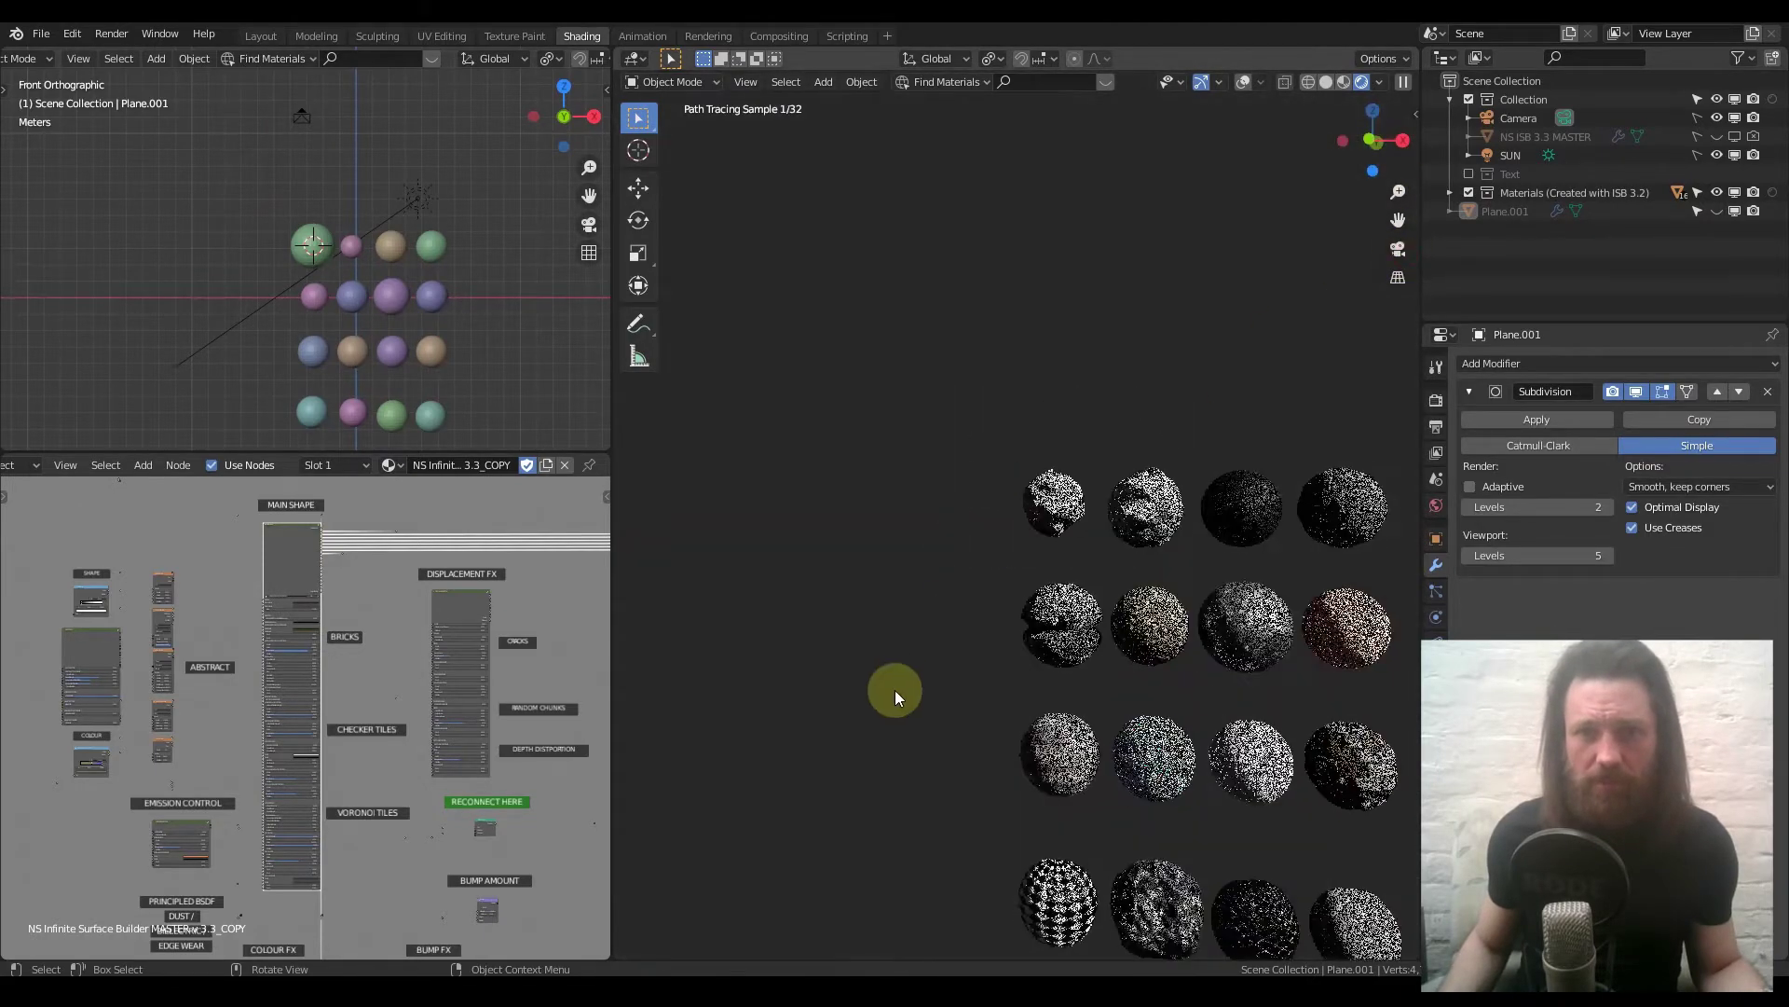
scroll(997, 490, up, 3)
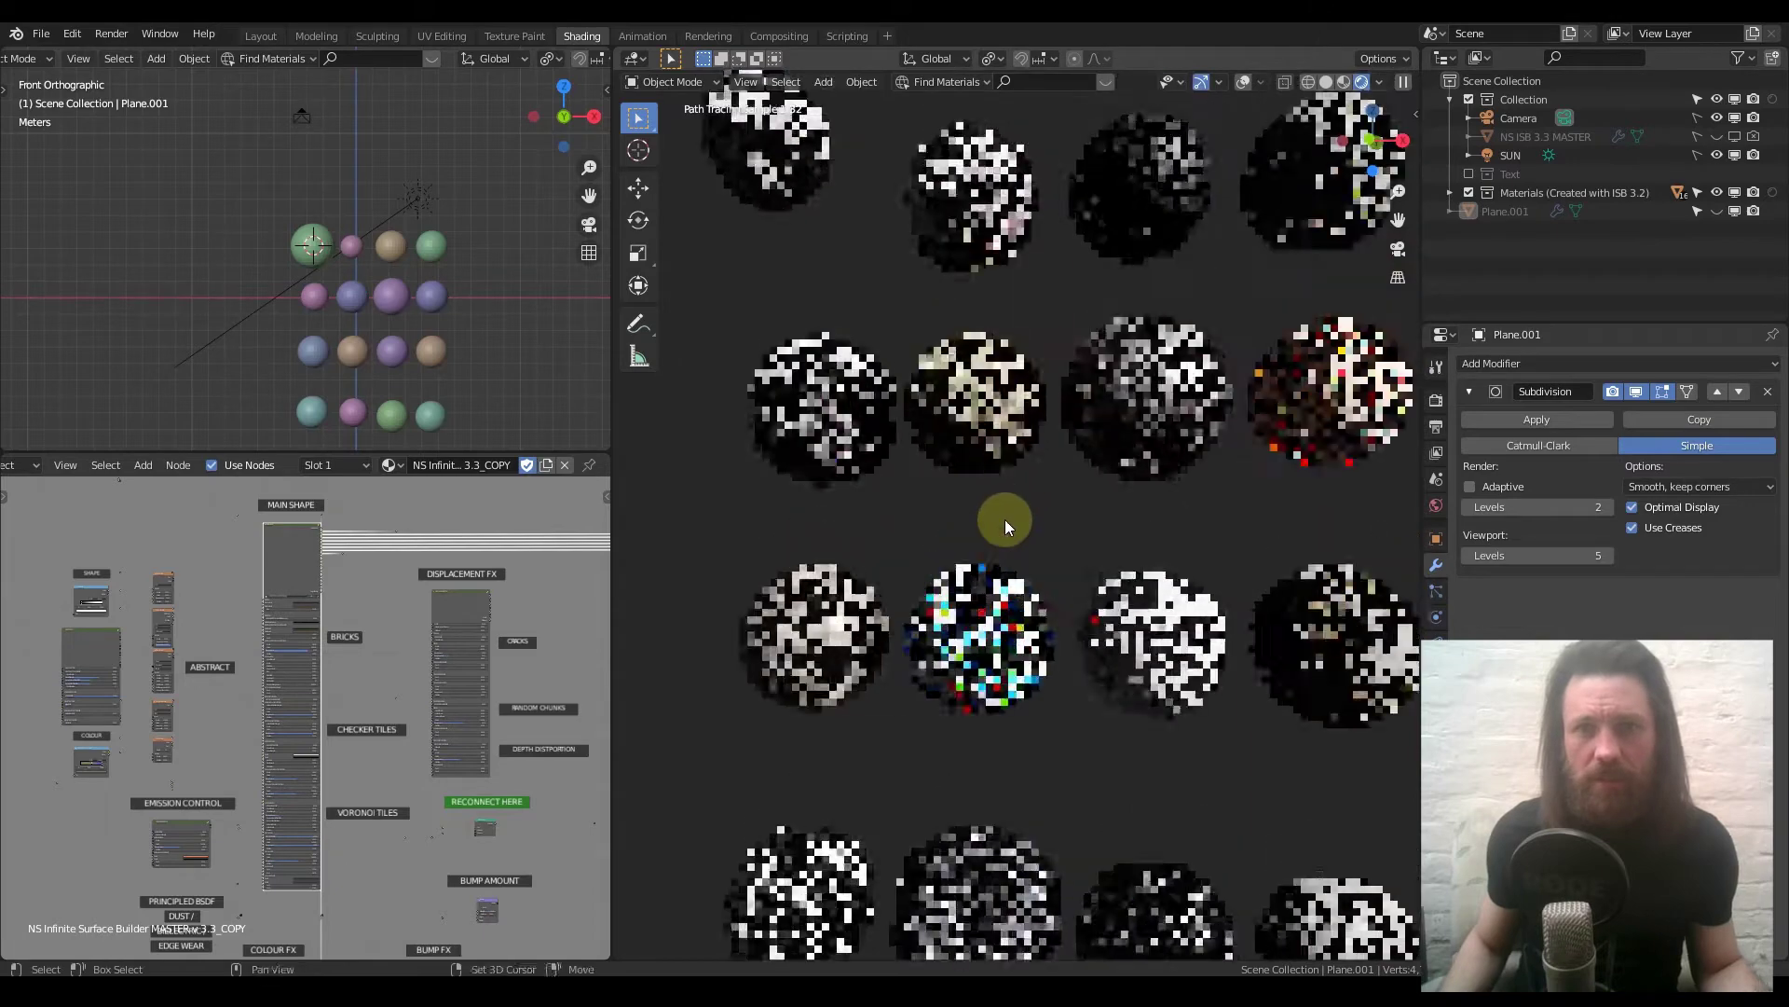
scroll(895, 448, down, 2)
Turn off the Old Bricks sphere's Subdivision modifier in the viewport.
click(879, 454)
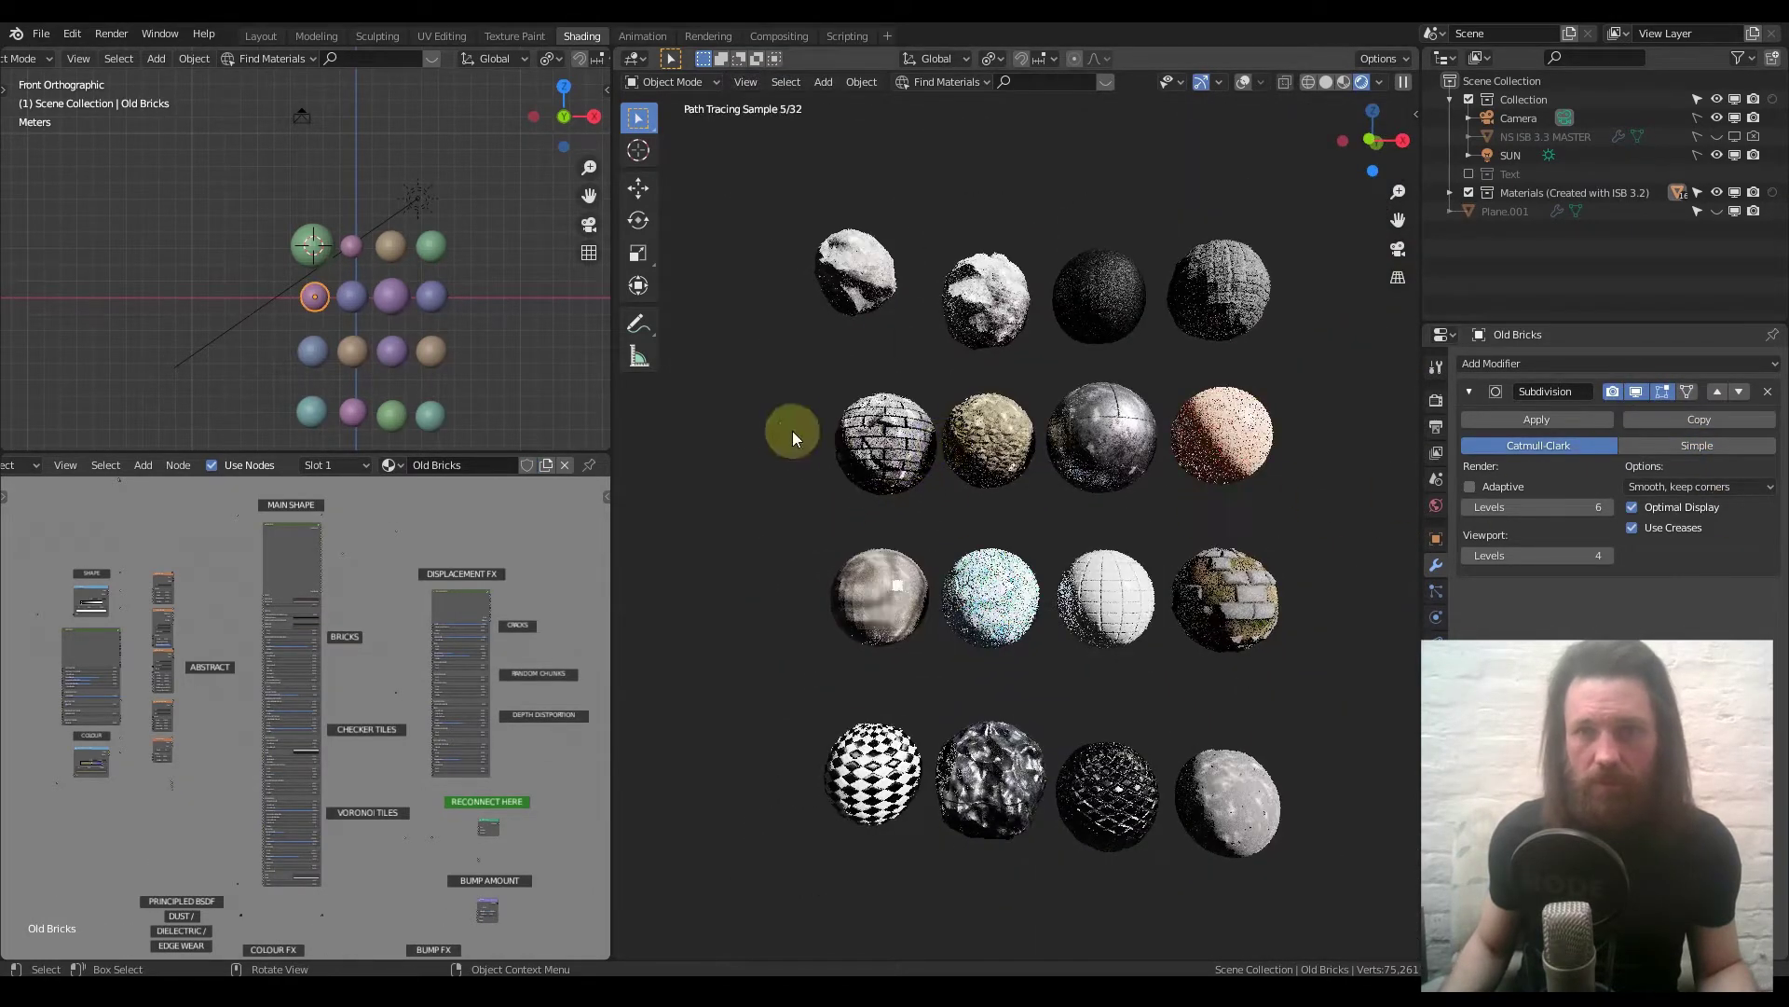
click(1637, 393)
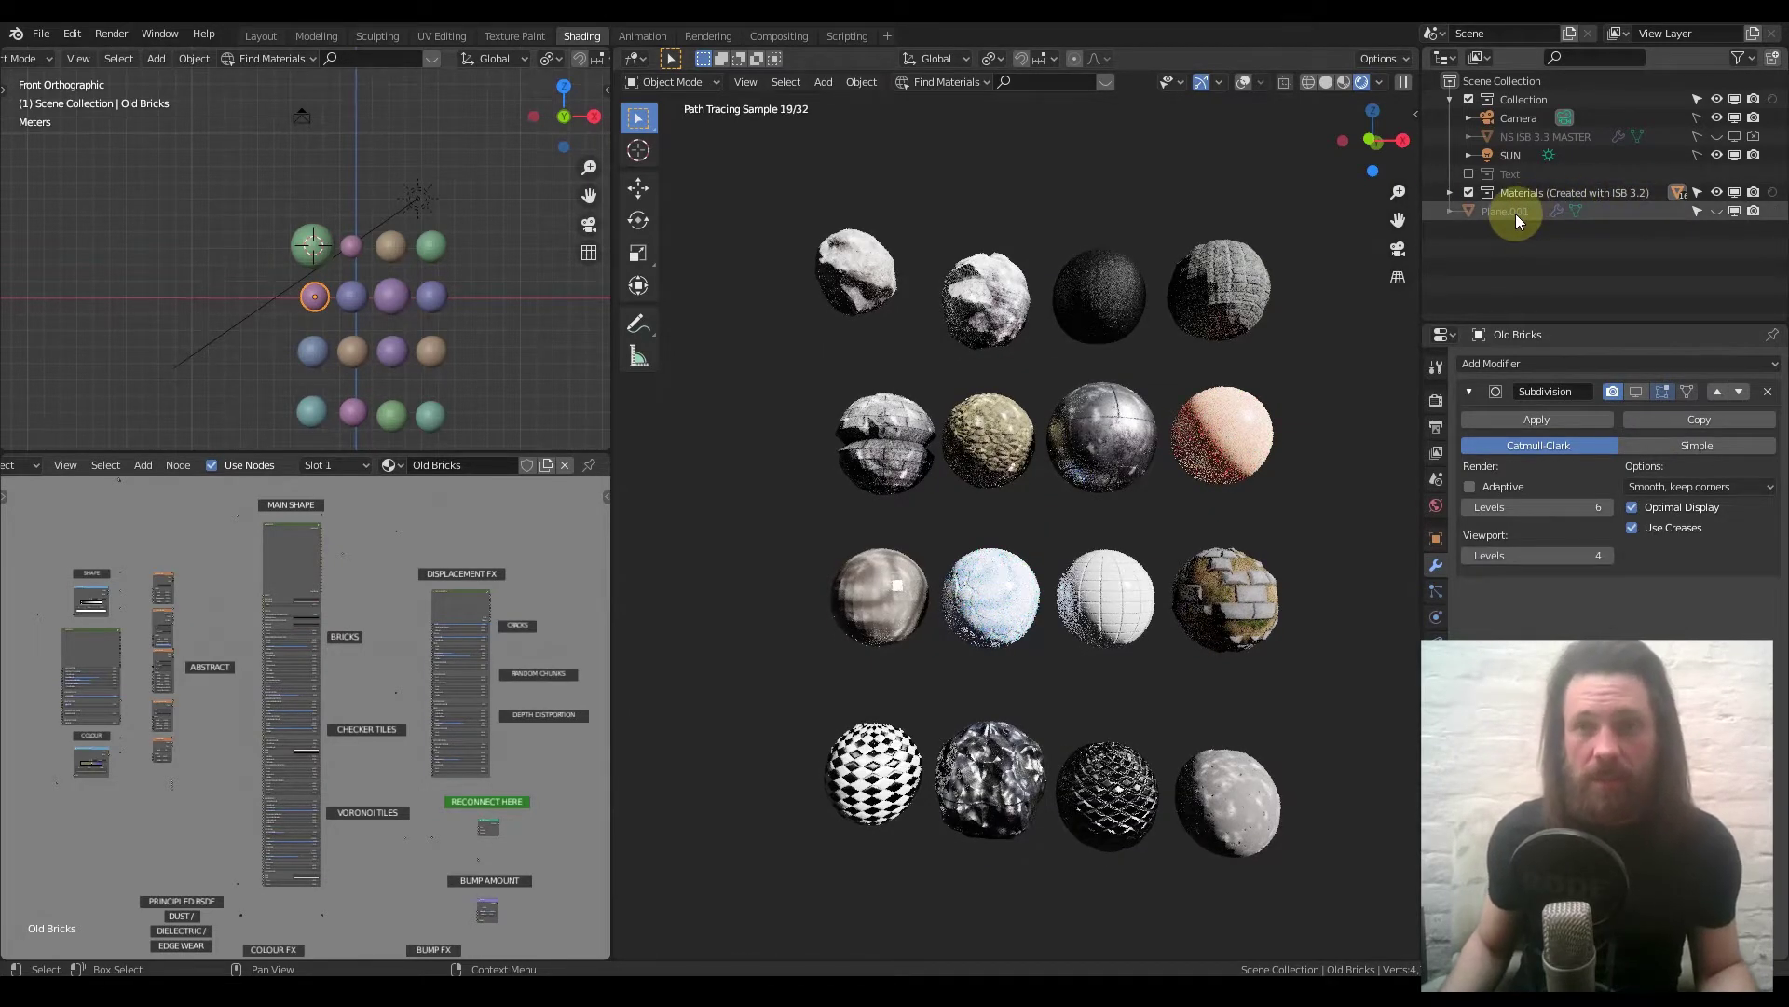
scroll(451, 867, up, 3)
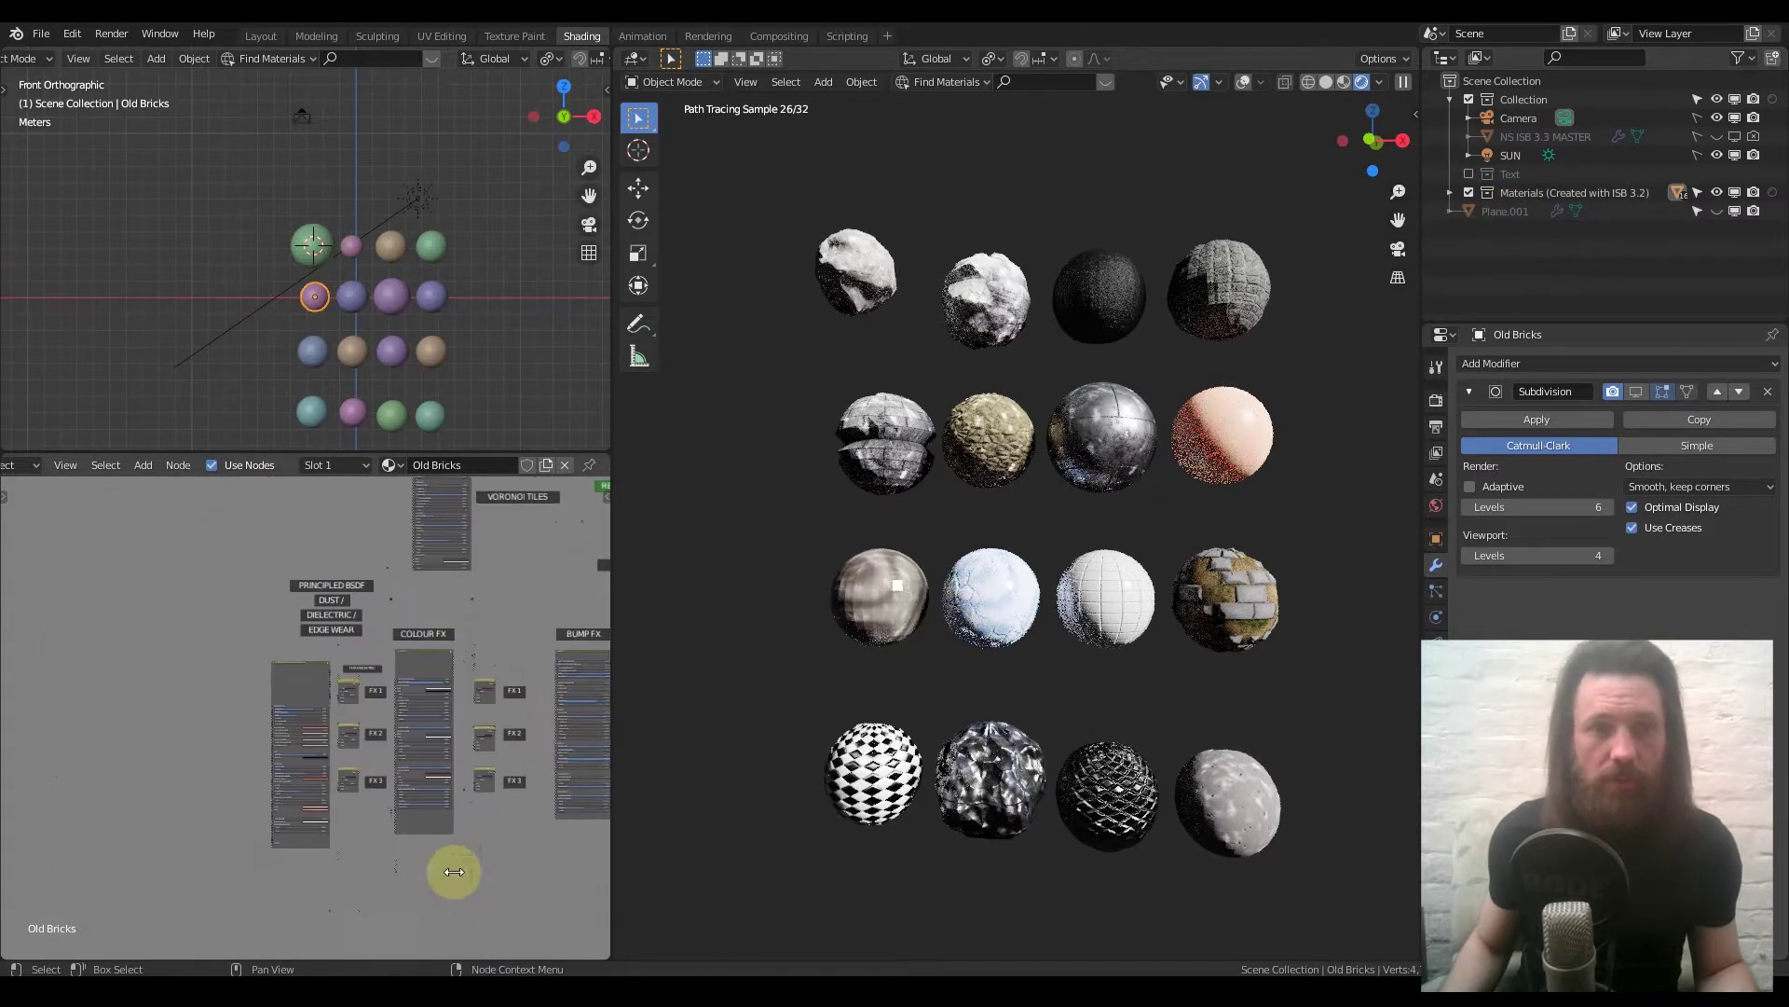
scroll(292, 667, up, 3)
middle_drag(298, 686, 333, 662)
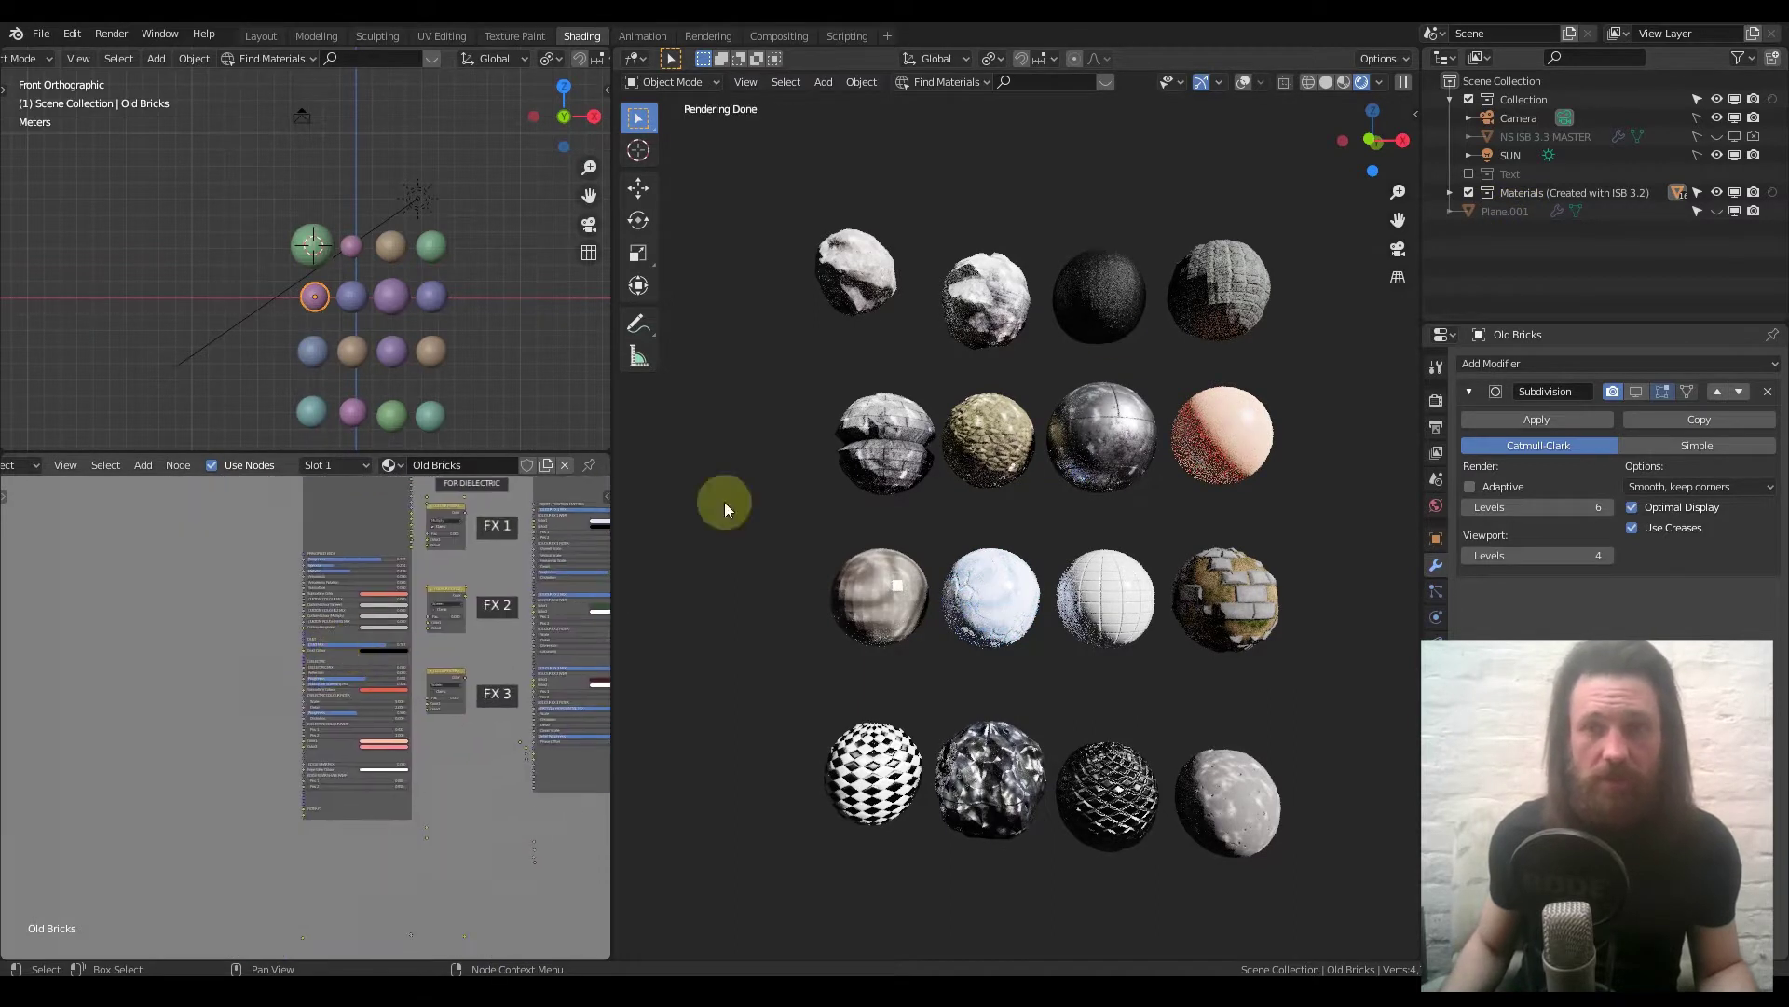
Select Plane.001, briefly toggle the Text labels, and exclude the Materials collection again.
click(1507, 214)
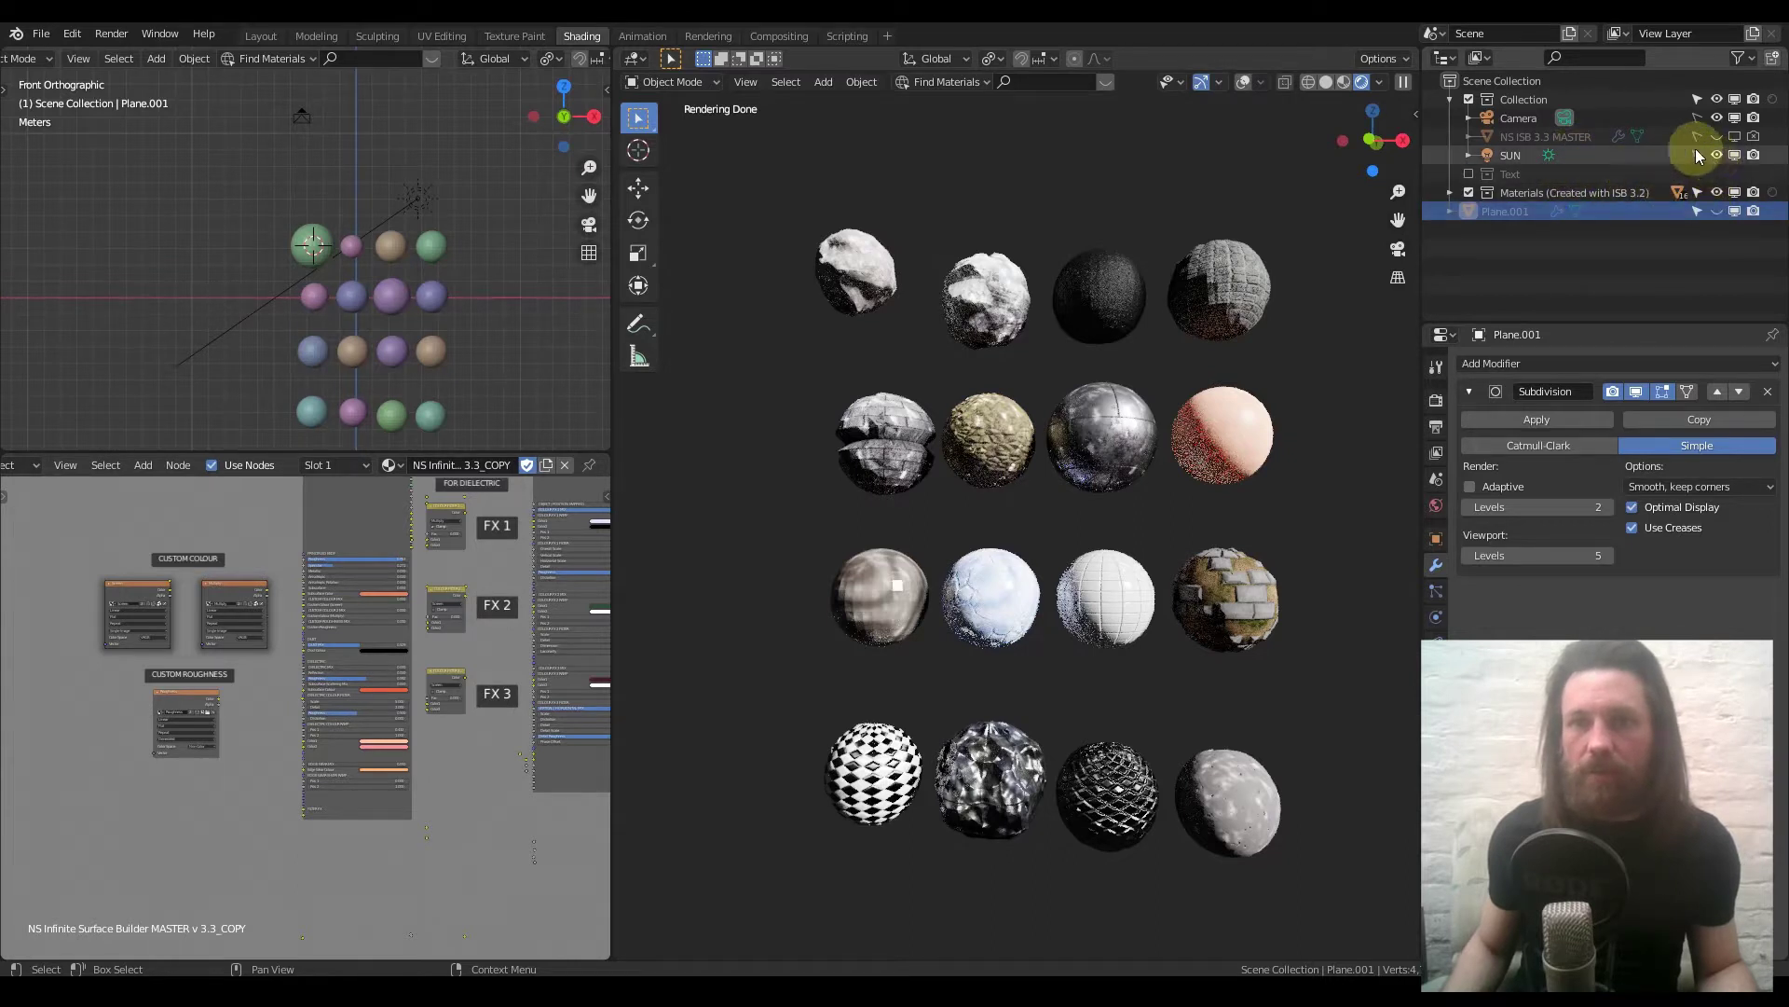
click(1468, 174)
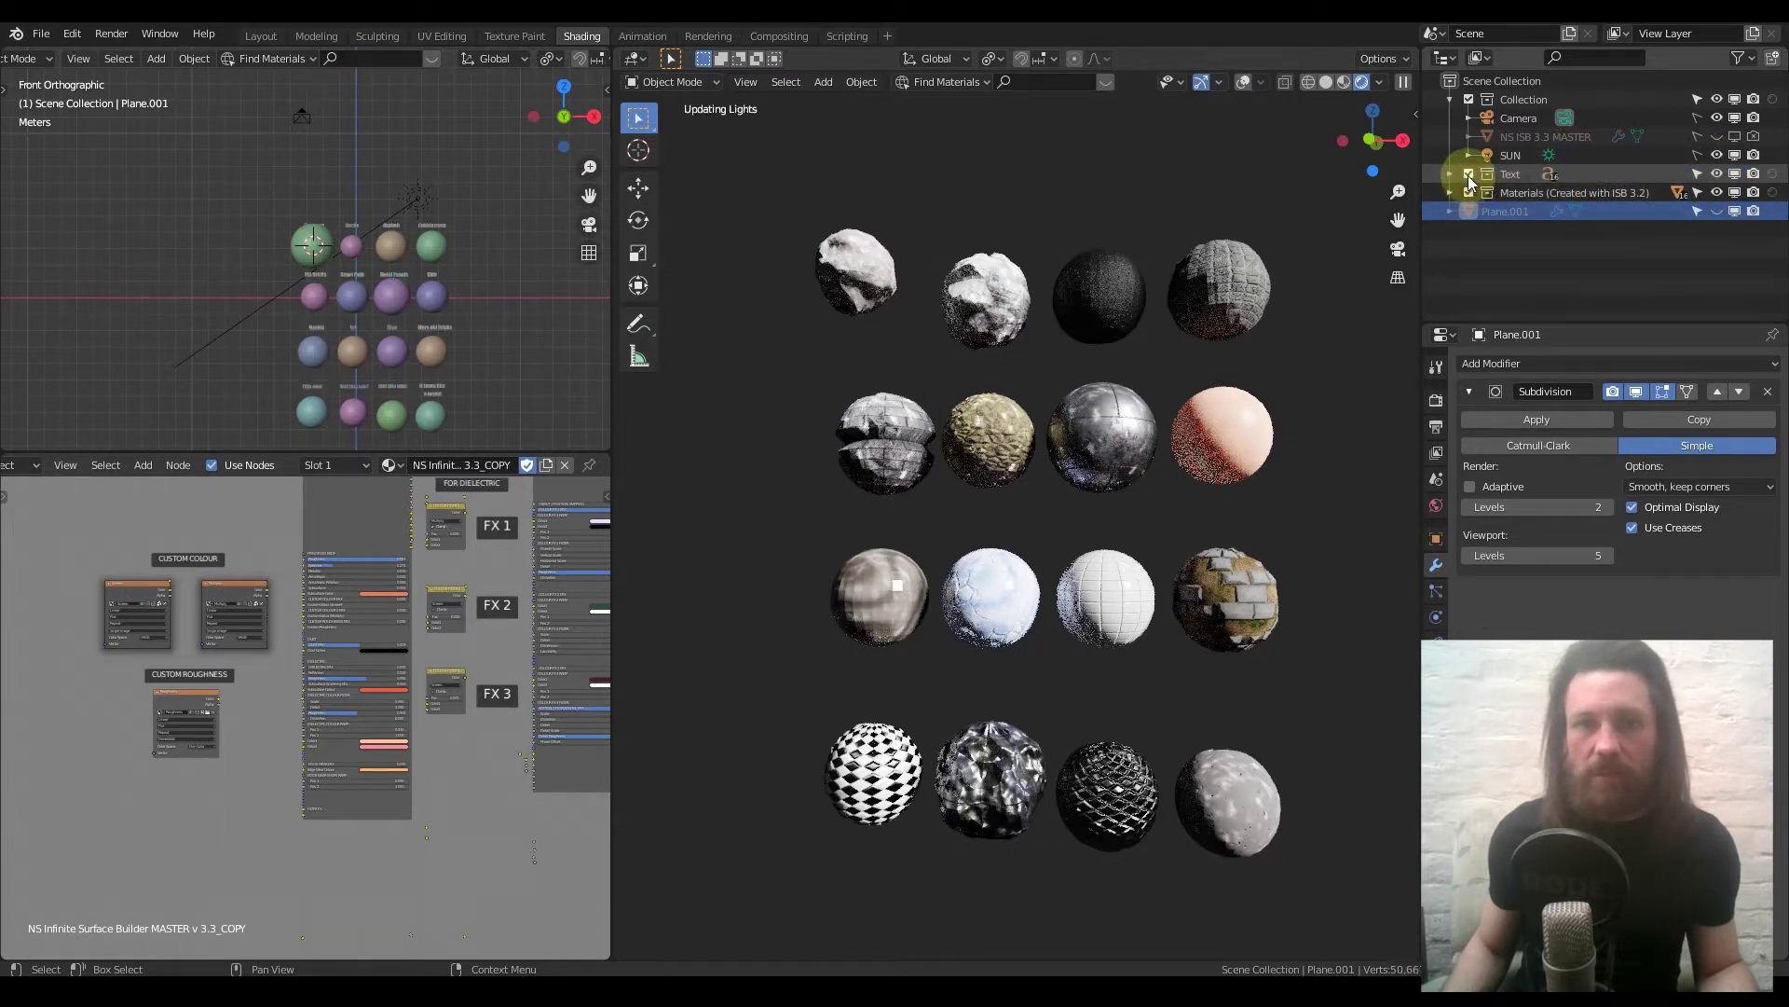
click(1469, 174)
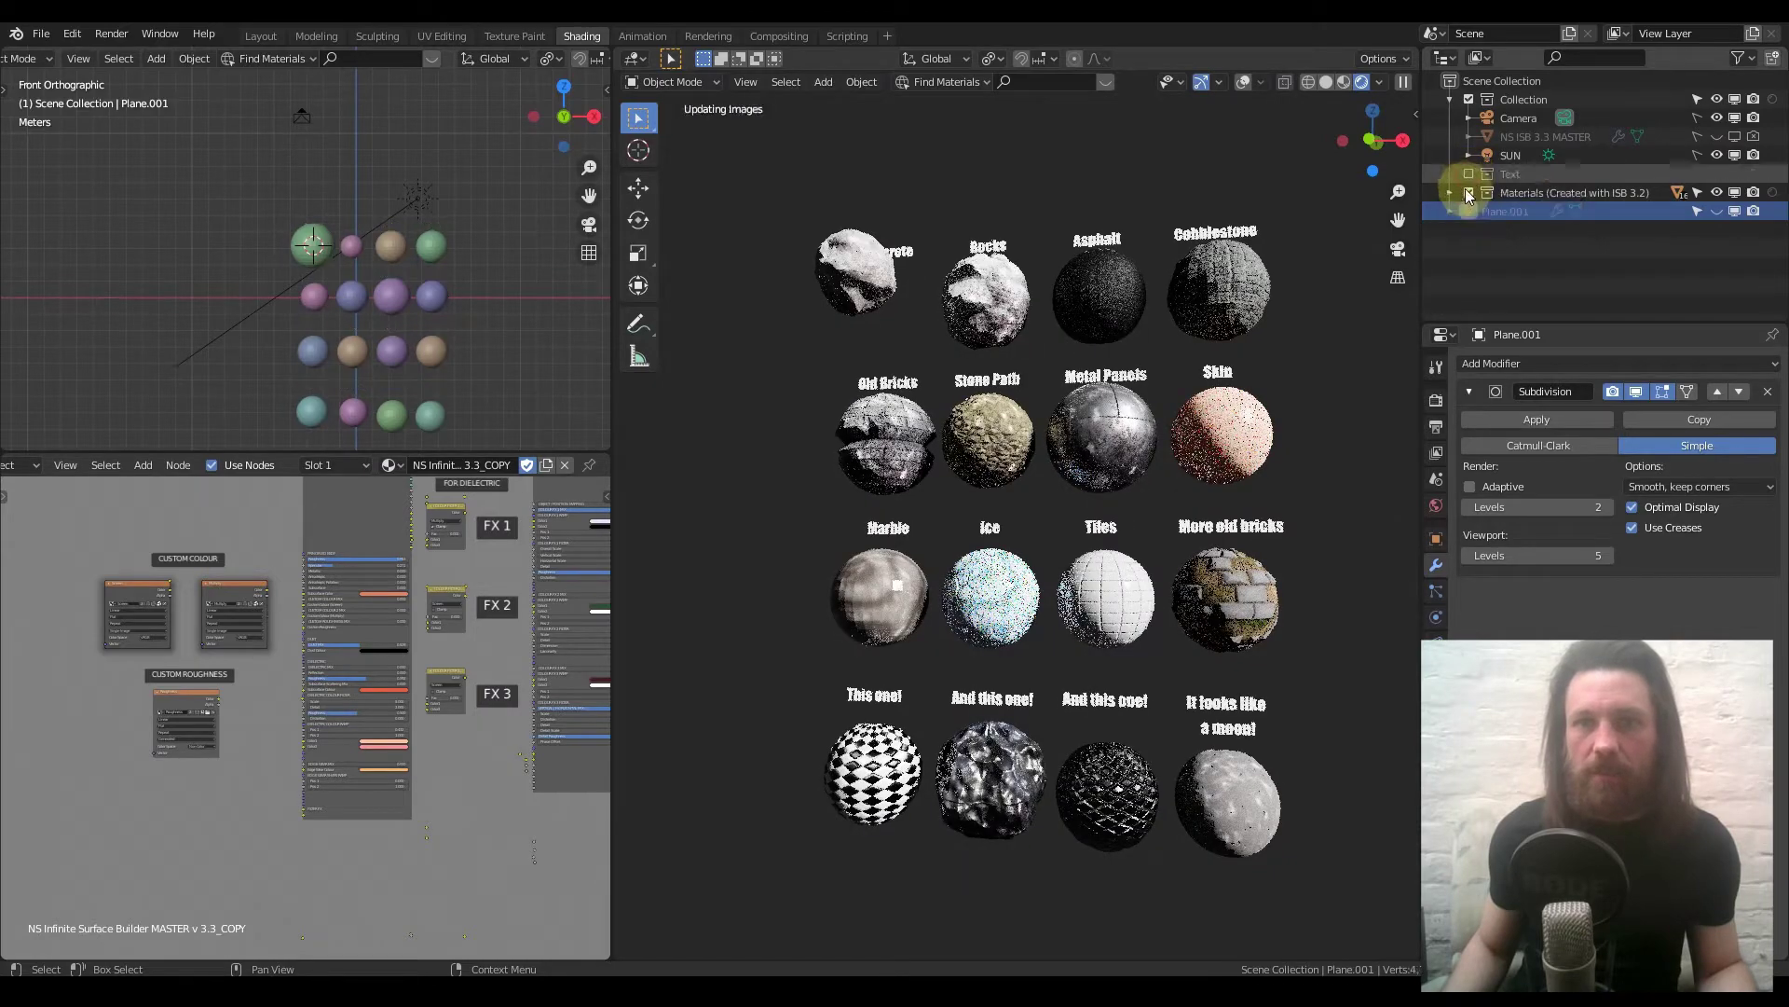
click(1469, 192)
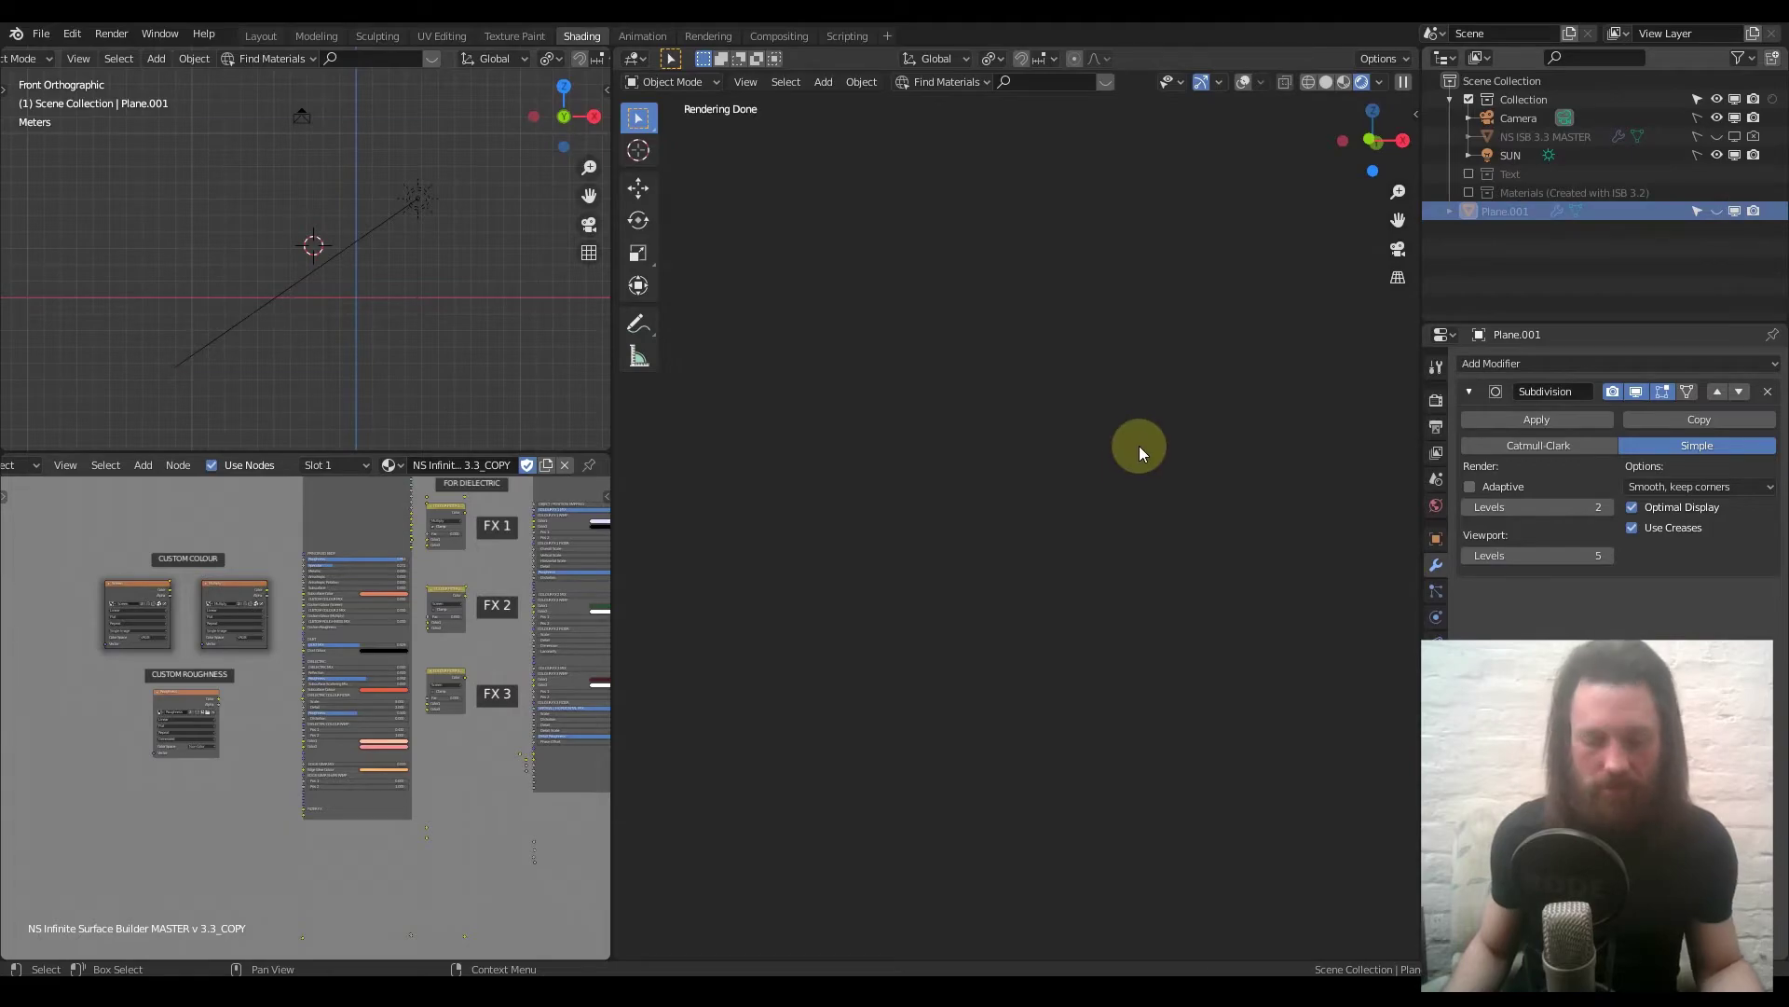
Unhide Plane.001 with Alt+H and view it straight from the front.
key(alt+h)
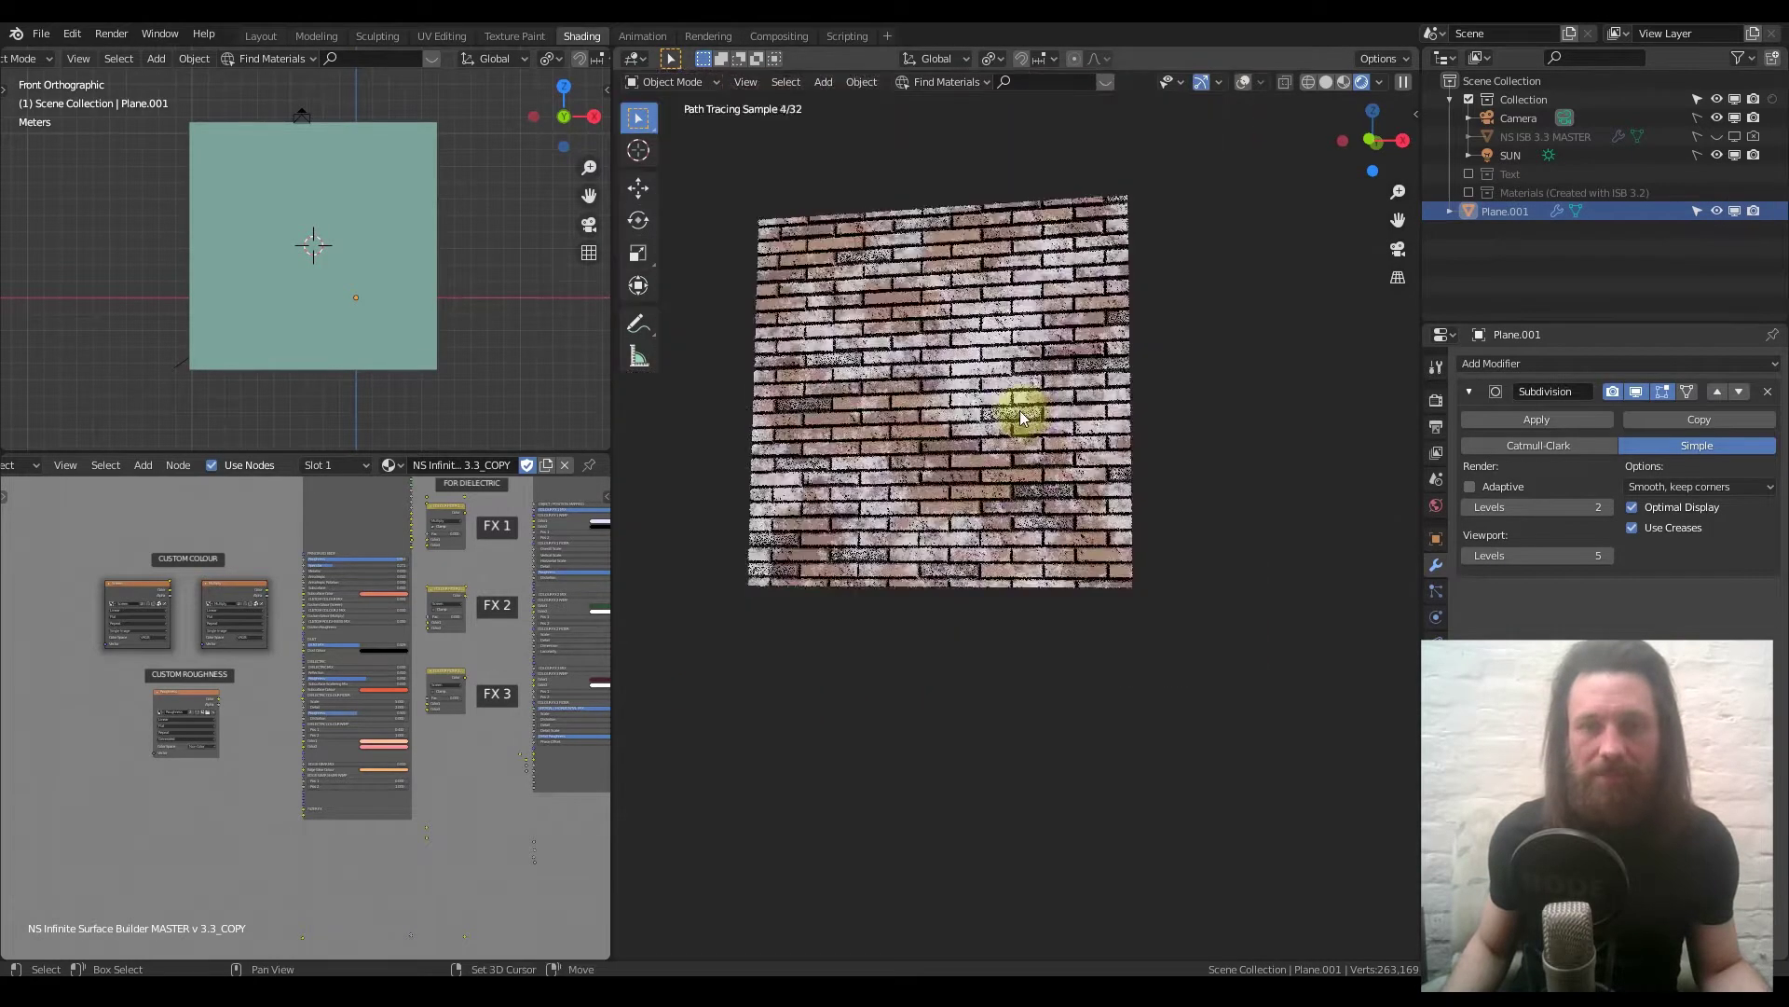
shift+middle_drag(1022, 416, 1087, 507)
scroll(1087, 507, up, 1)
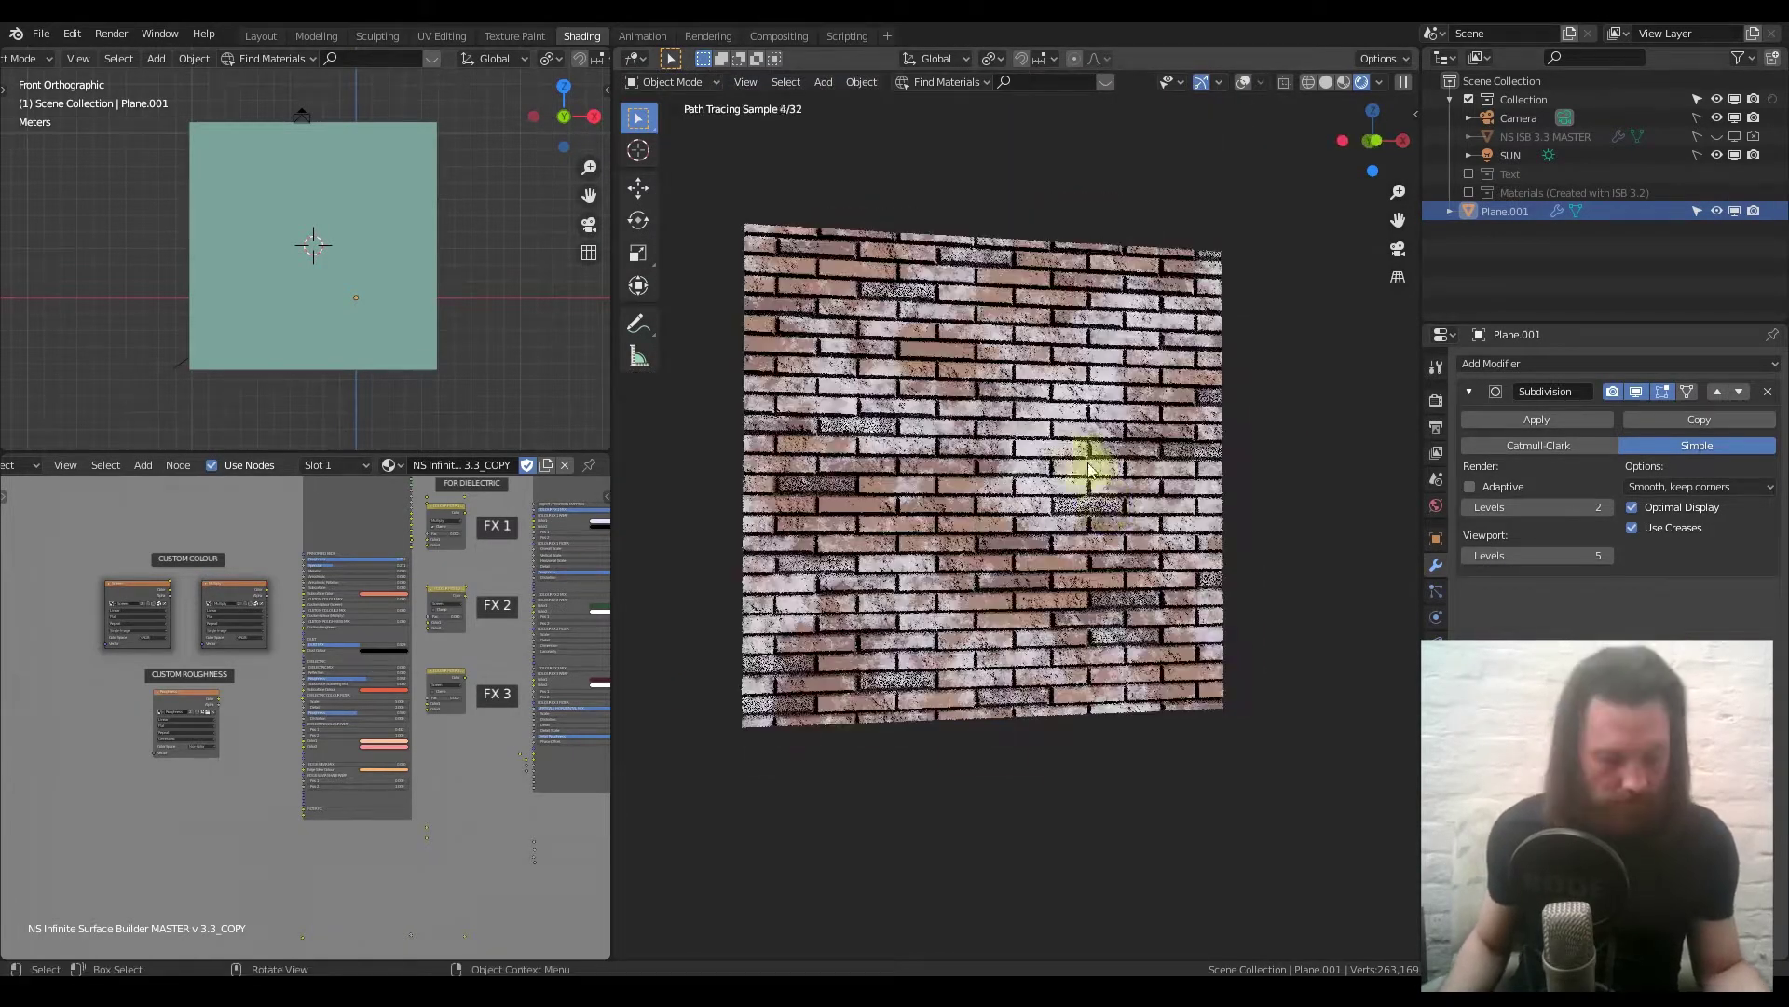
key(KP_1)
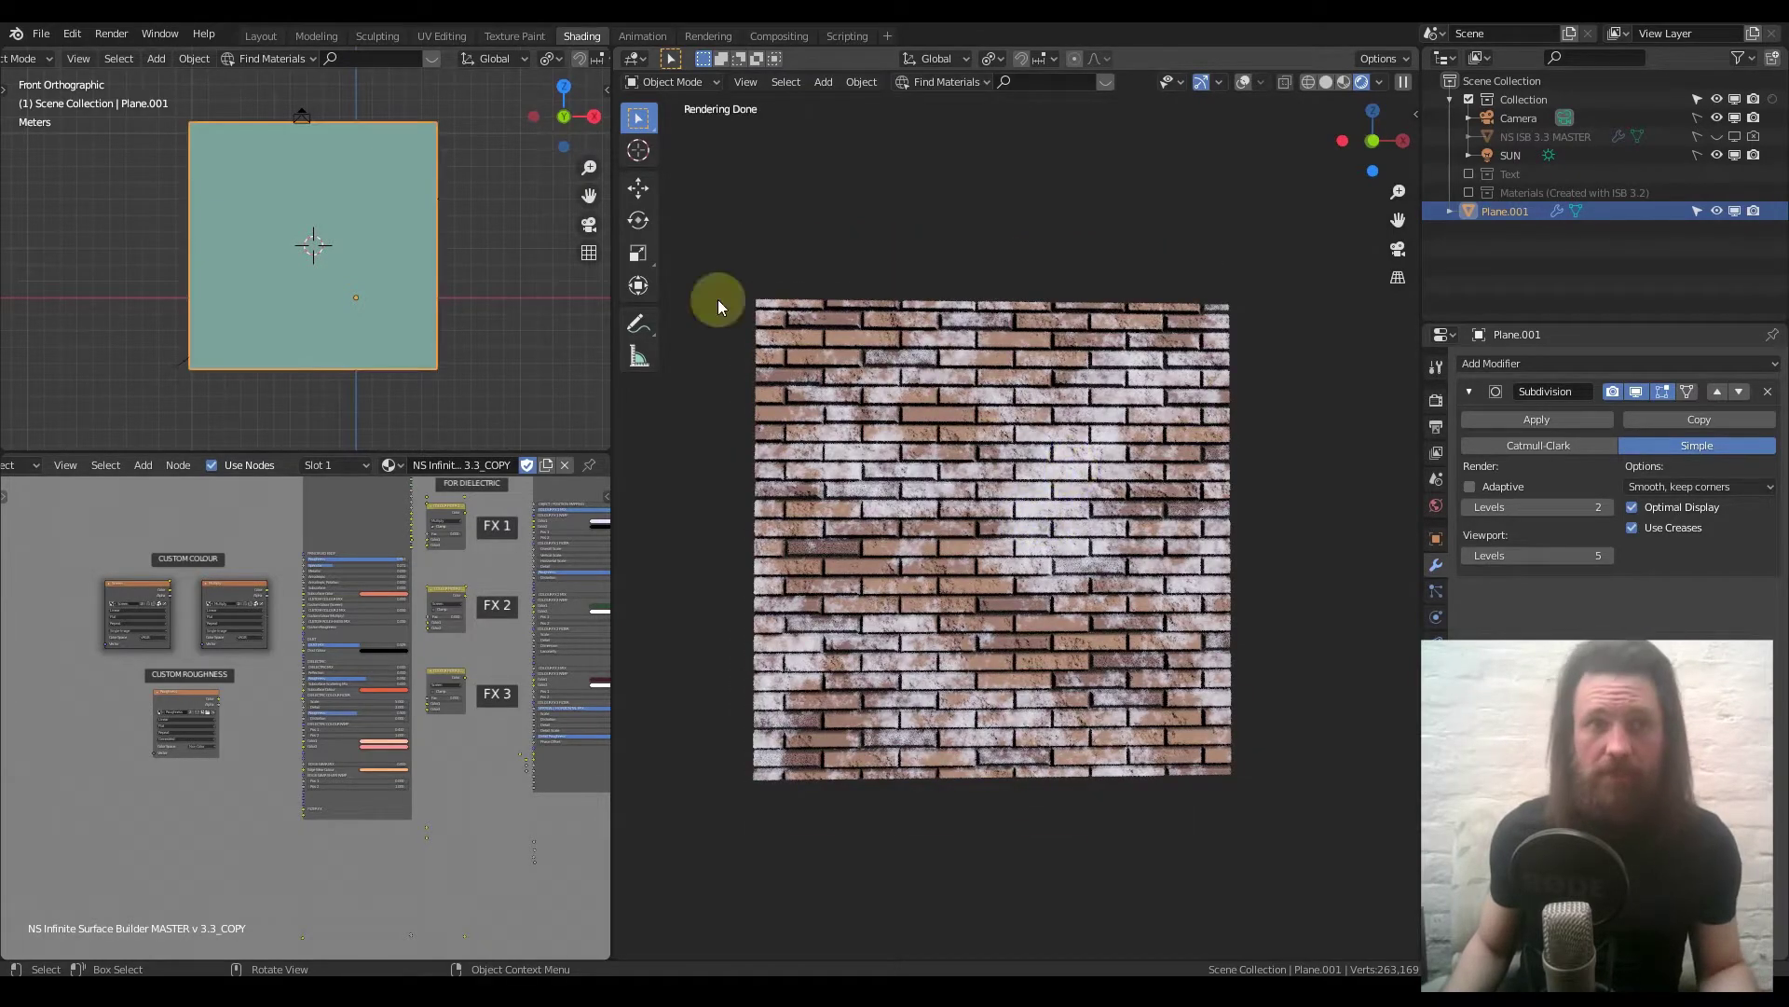
click(41, 34)
Start a new General file without saving the tutorial file and delete its default plane.
mouse_move(74, 55)
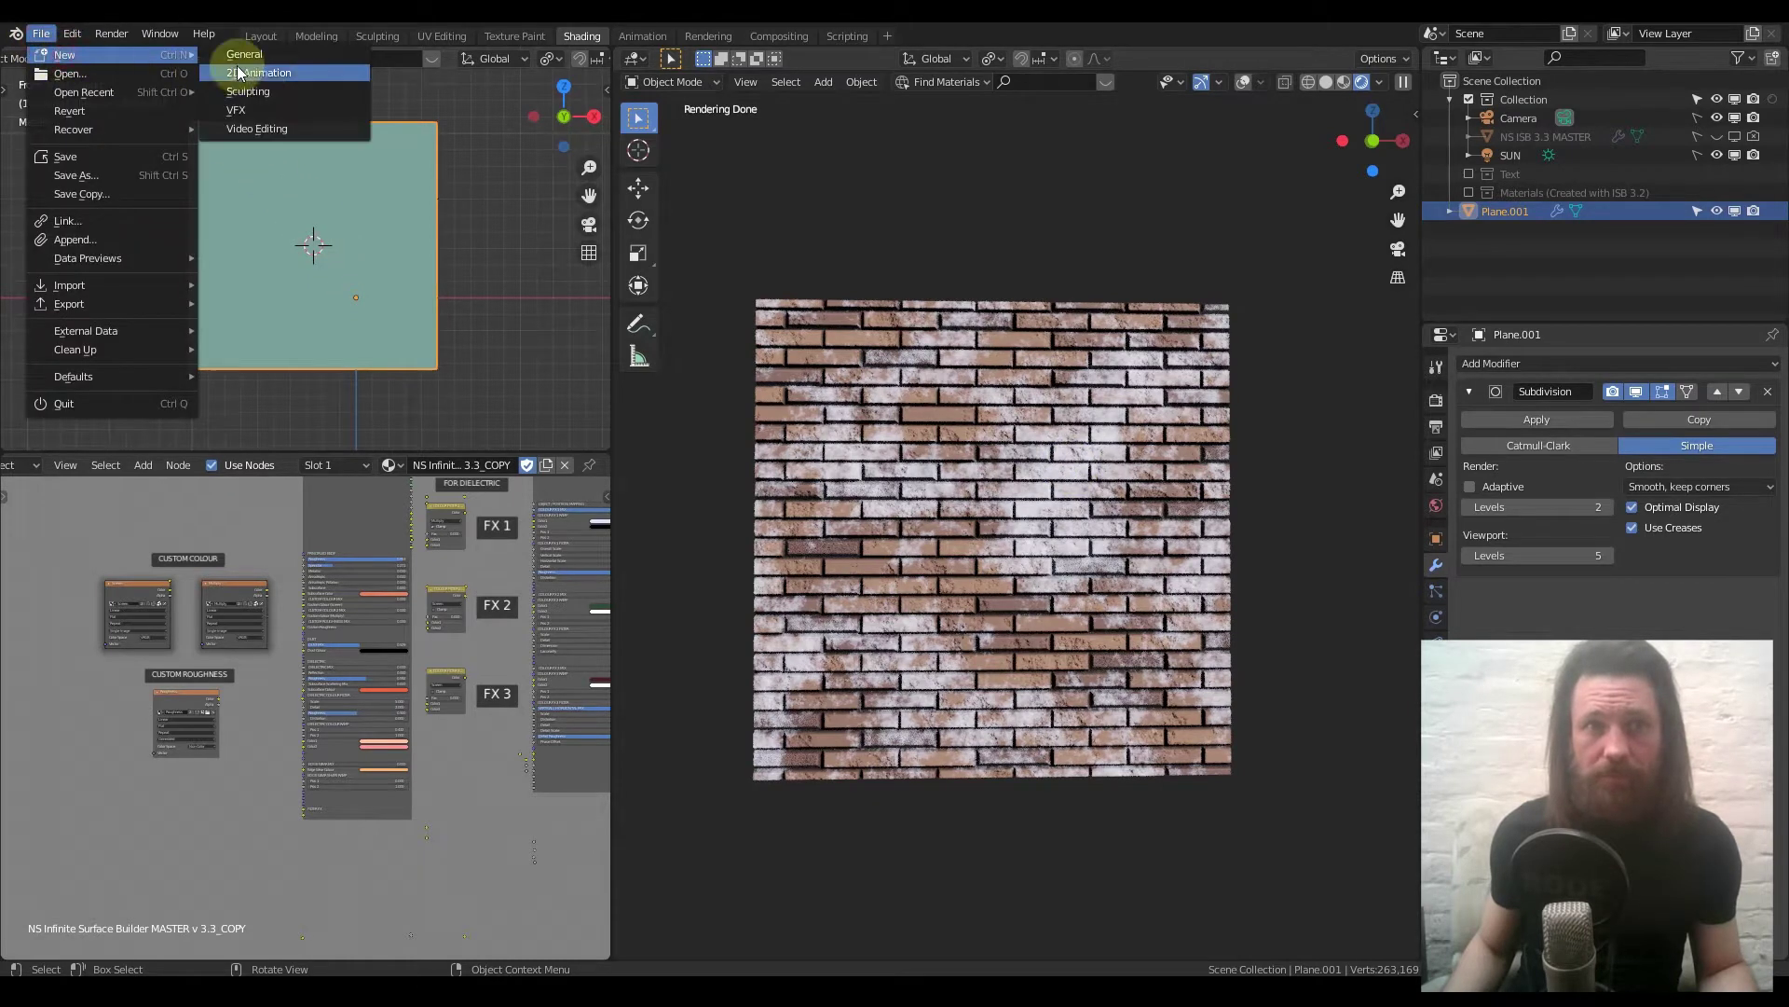
click(270, 56)
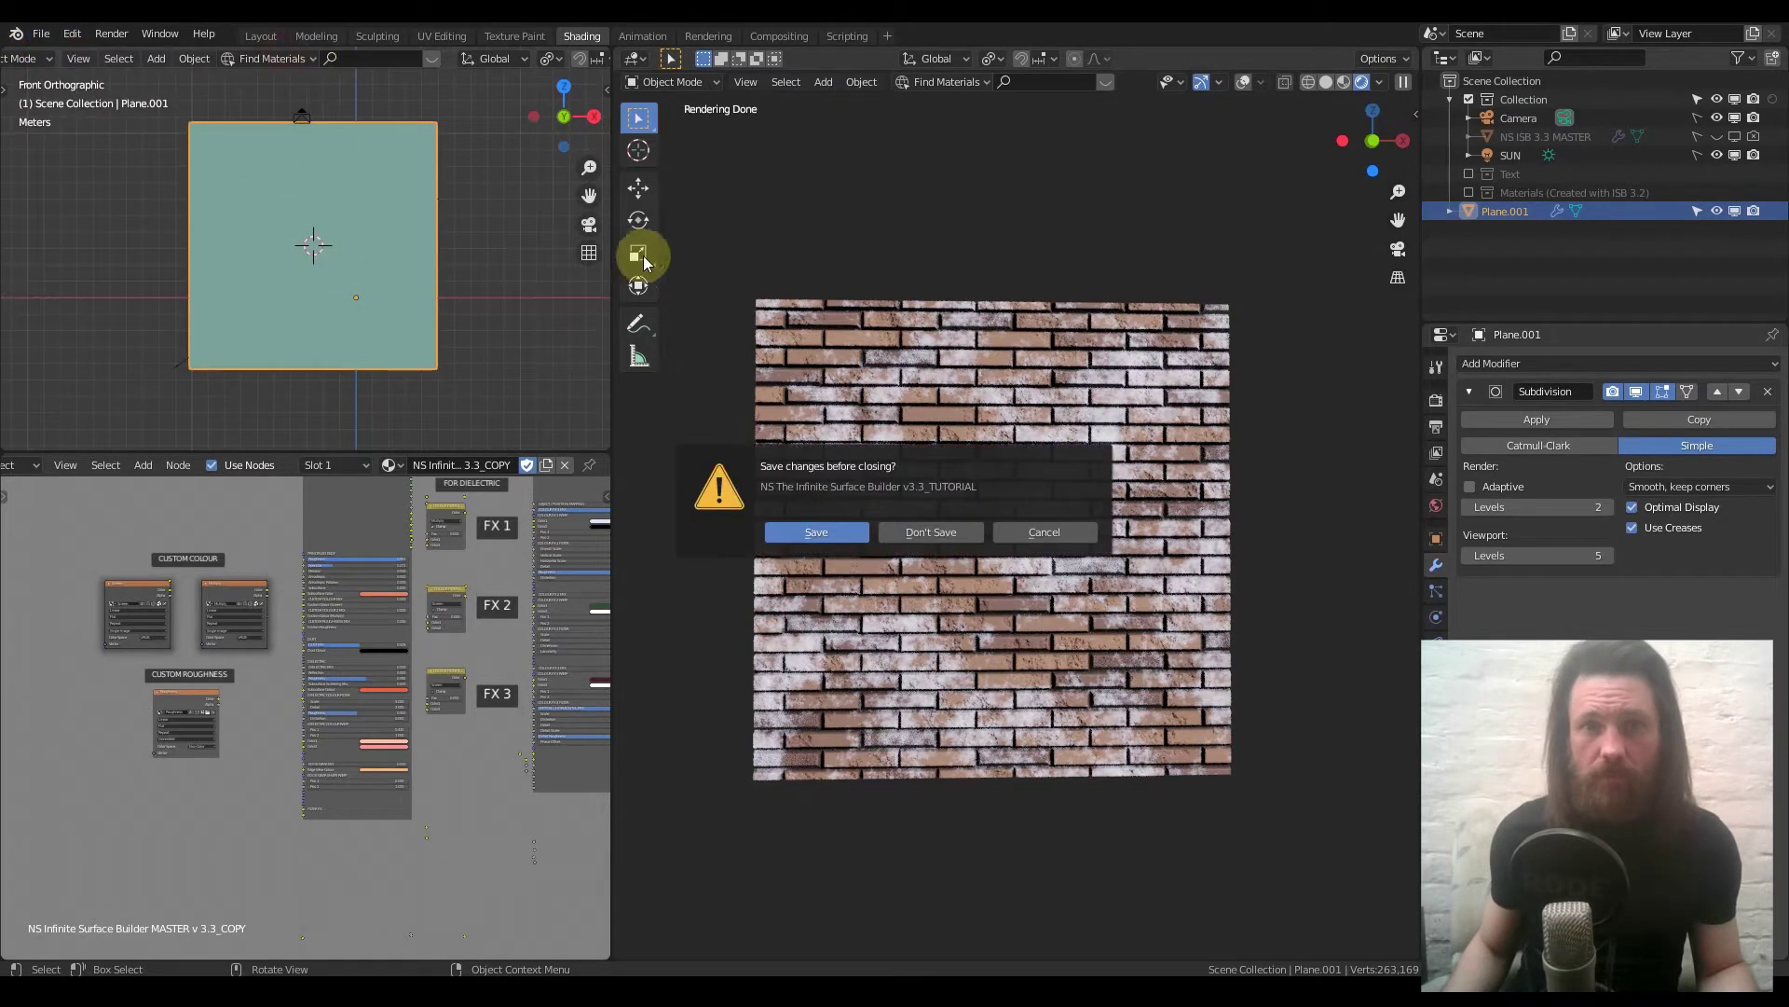
click(937, 532)
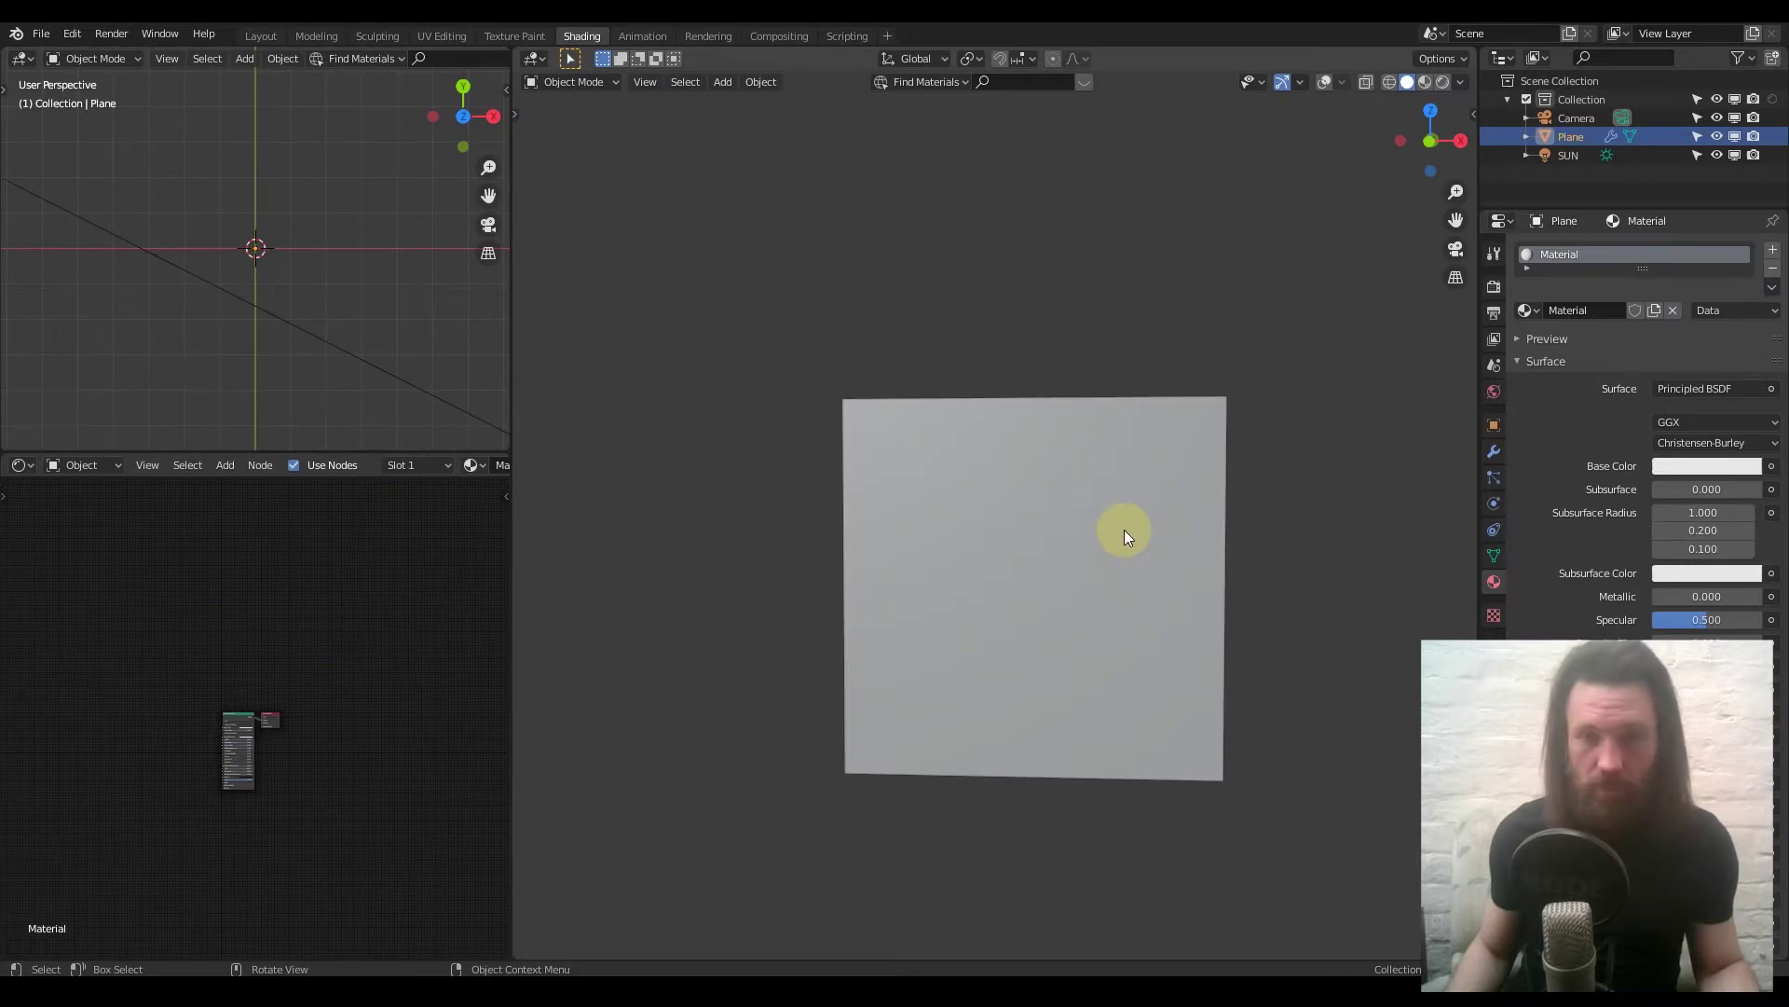
key(x)
click(1077, 530)
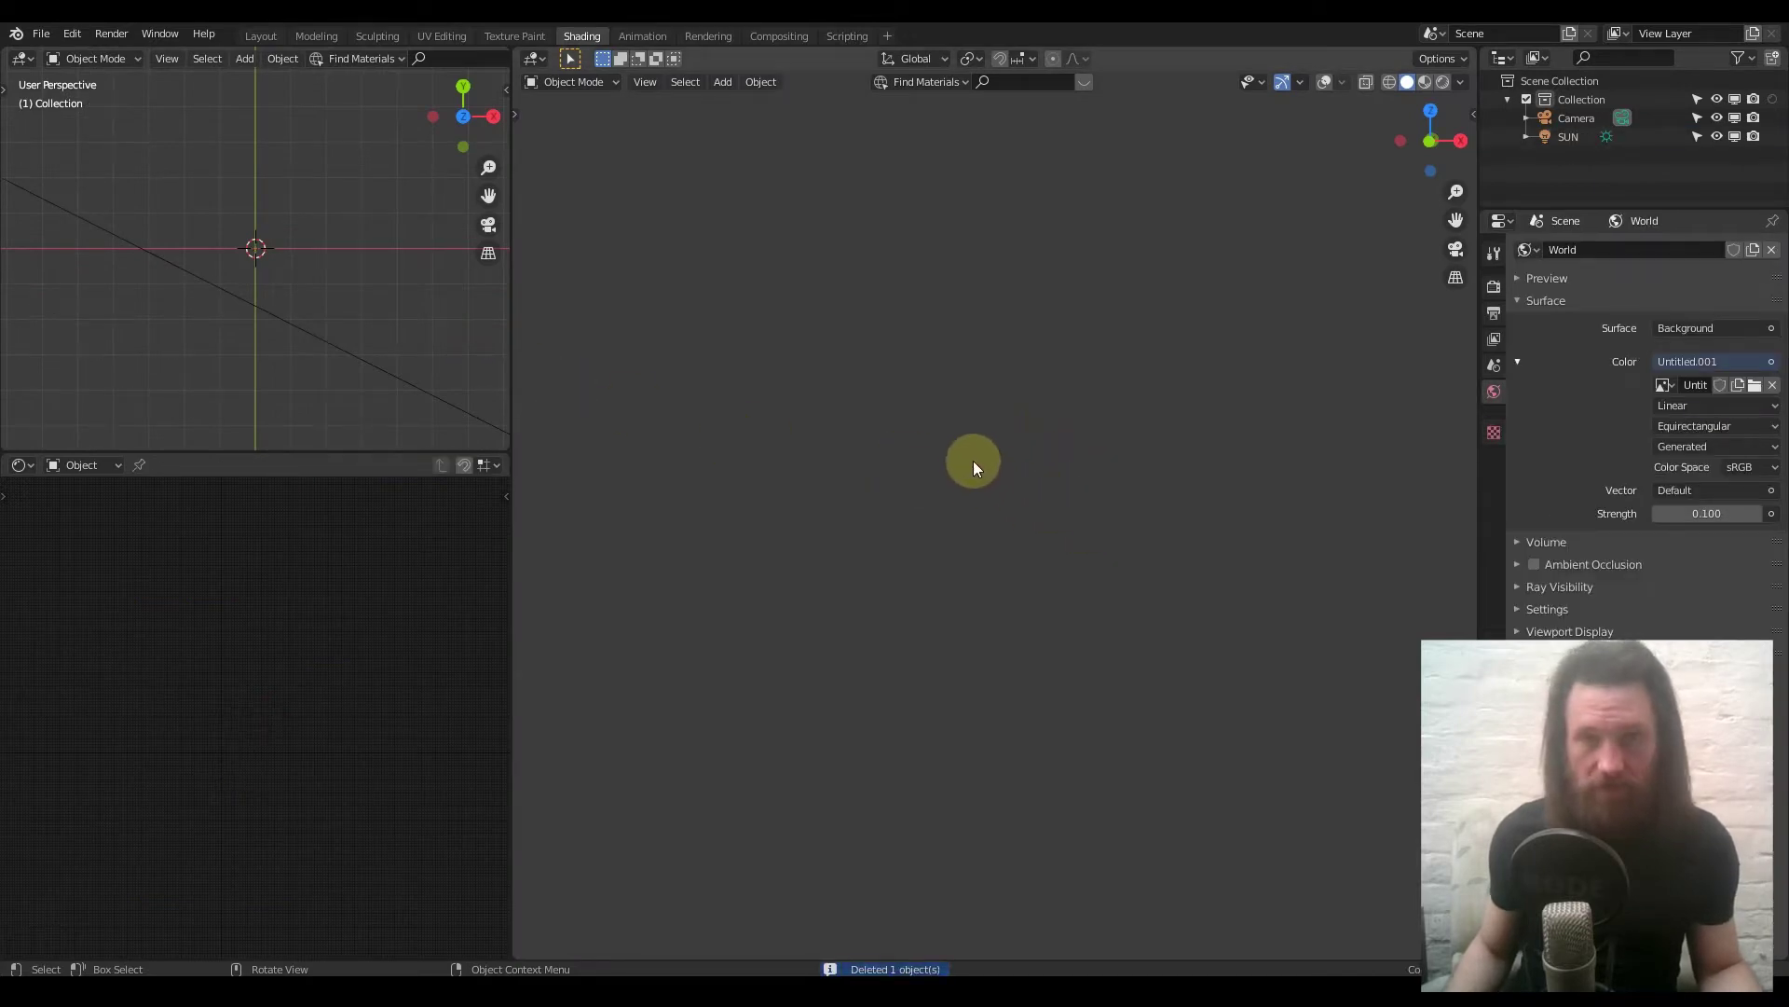
click(183, 39)
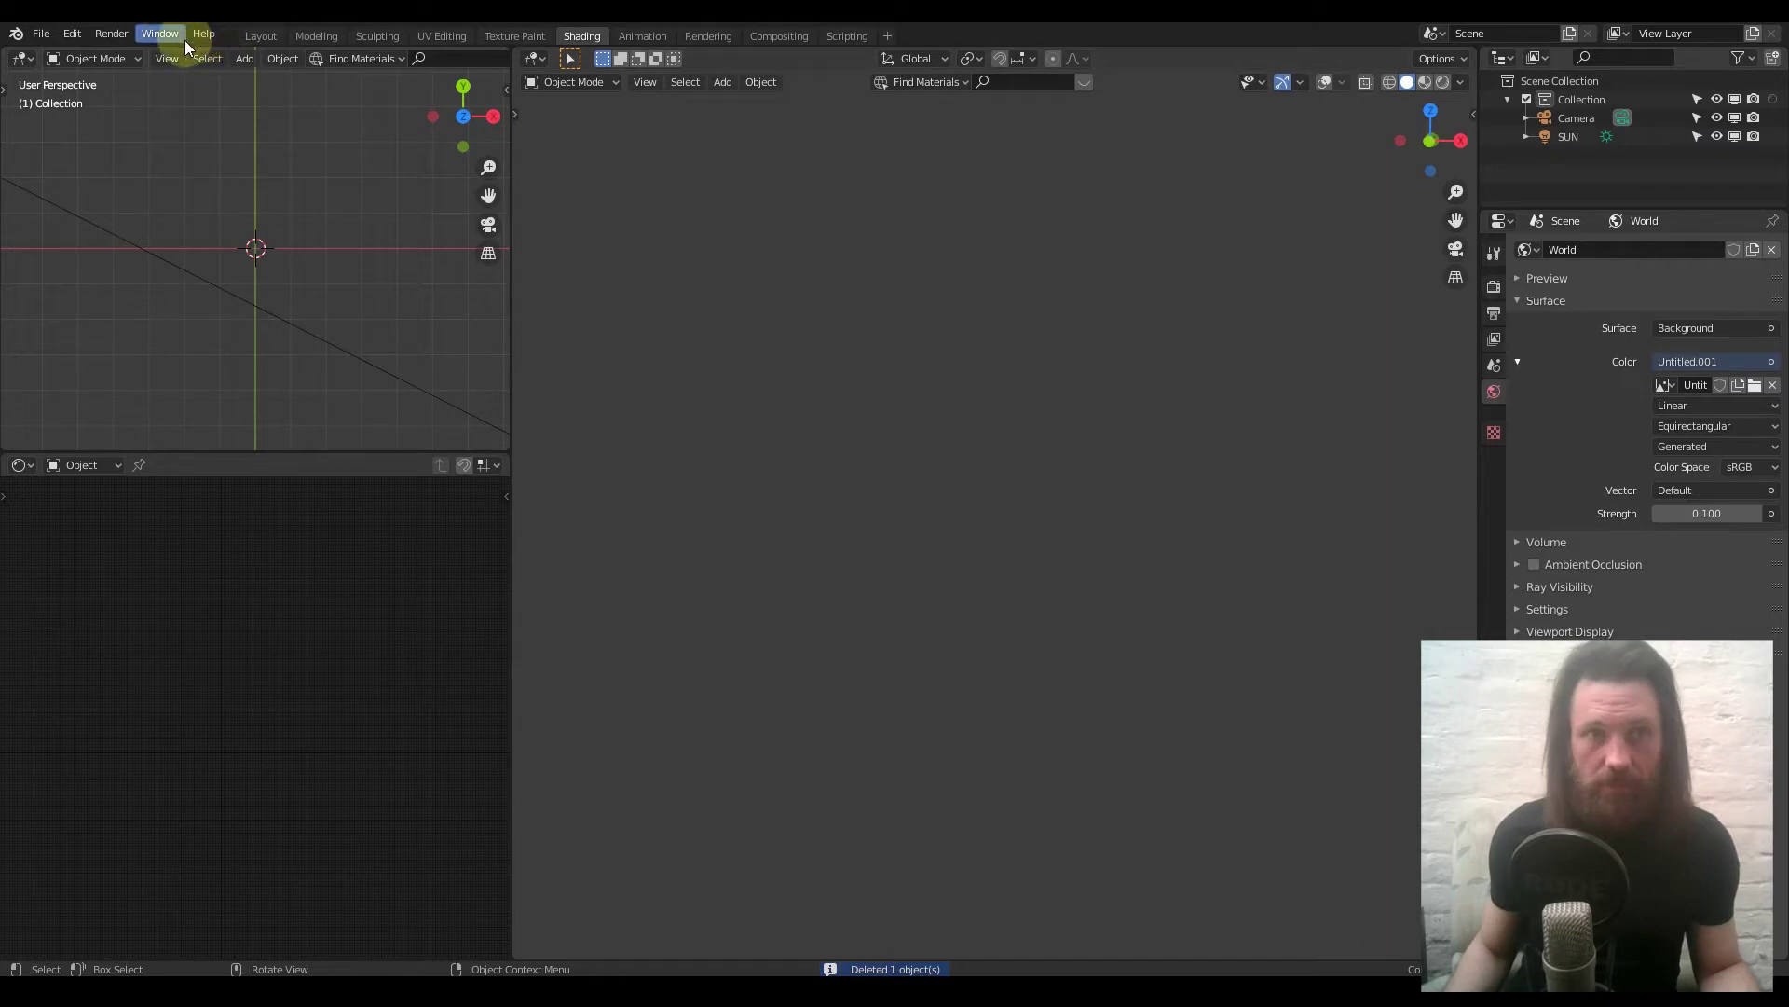
right_click(662, 270)
click(42, 34)
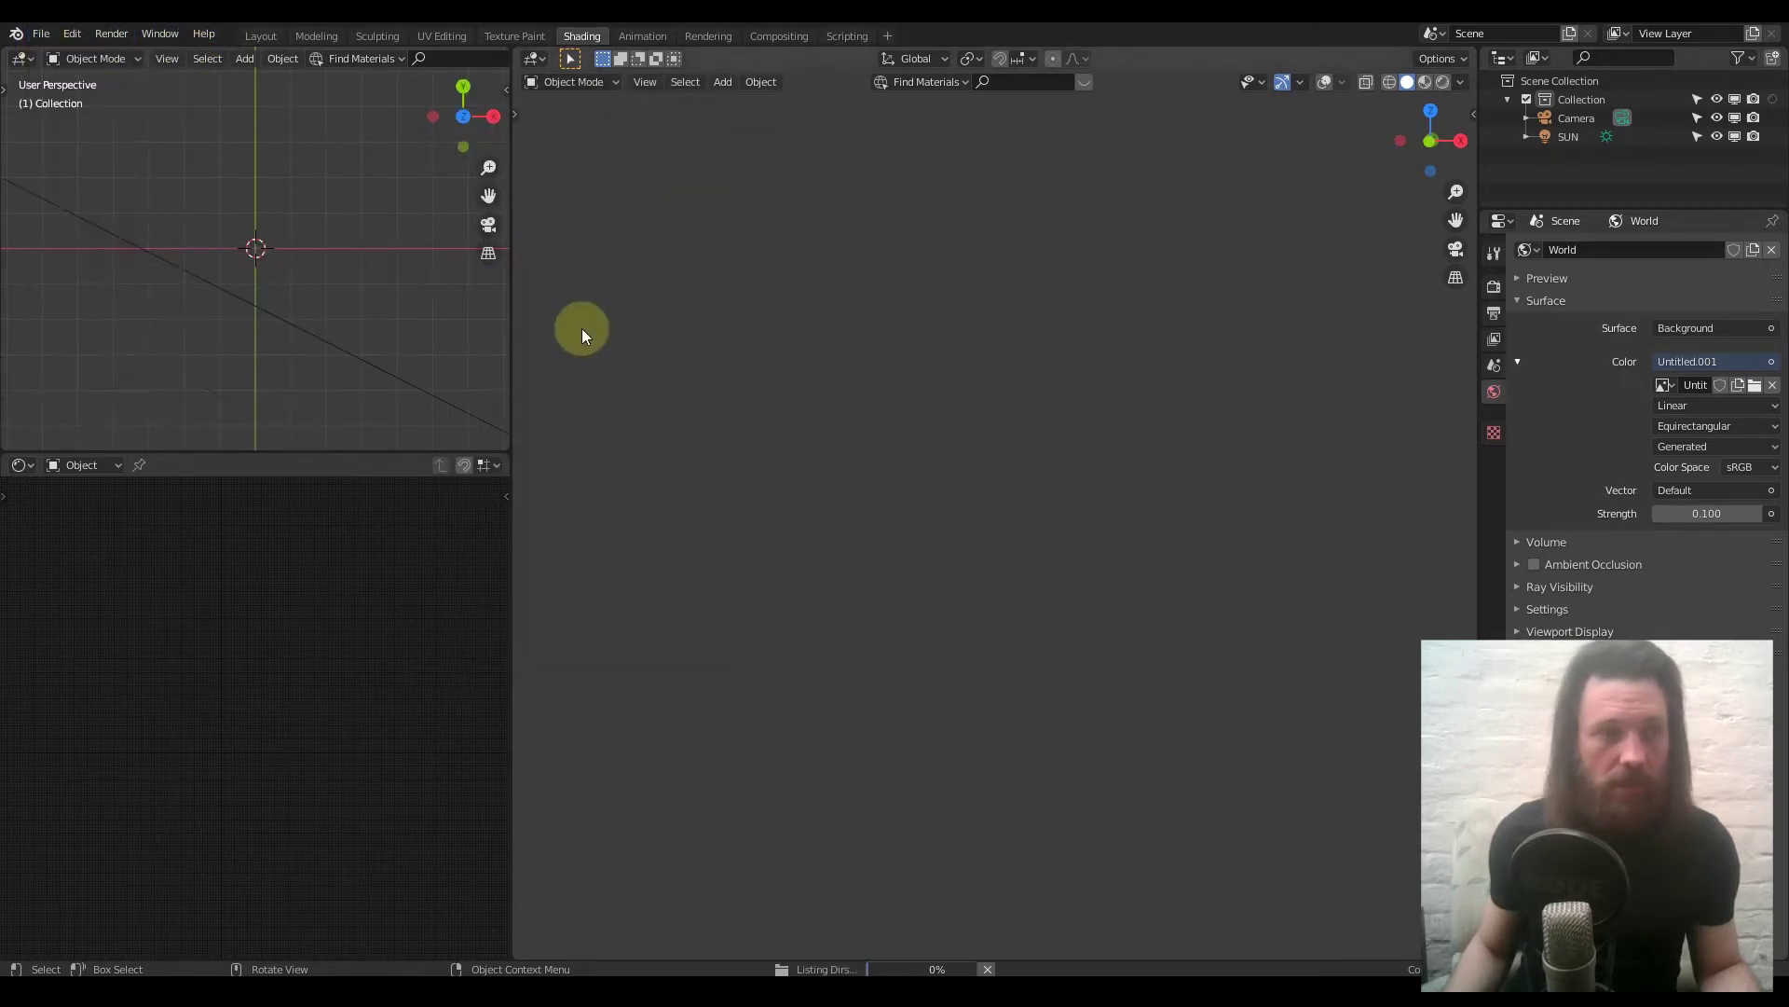
Append the NS Infinite Surface Builder MASTER material from the Surface Builder v3.3 MASTER.blend Material folder.
key(shift+F1)
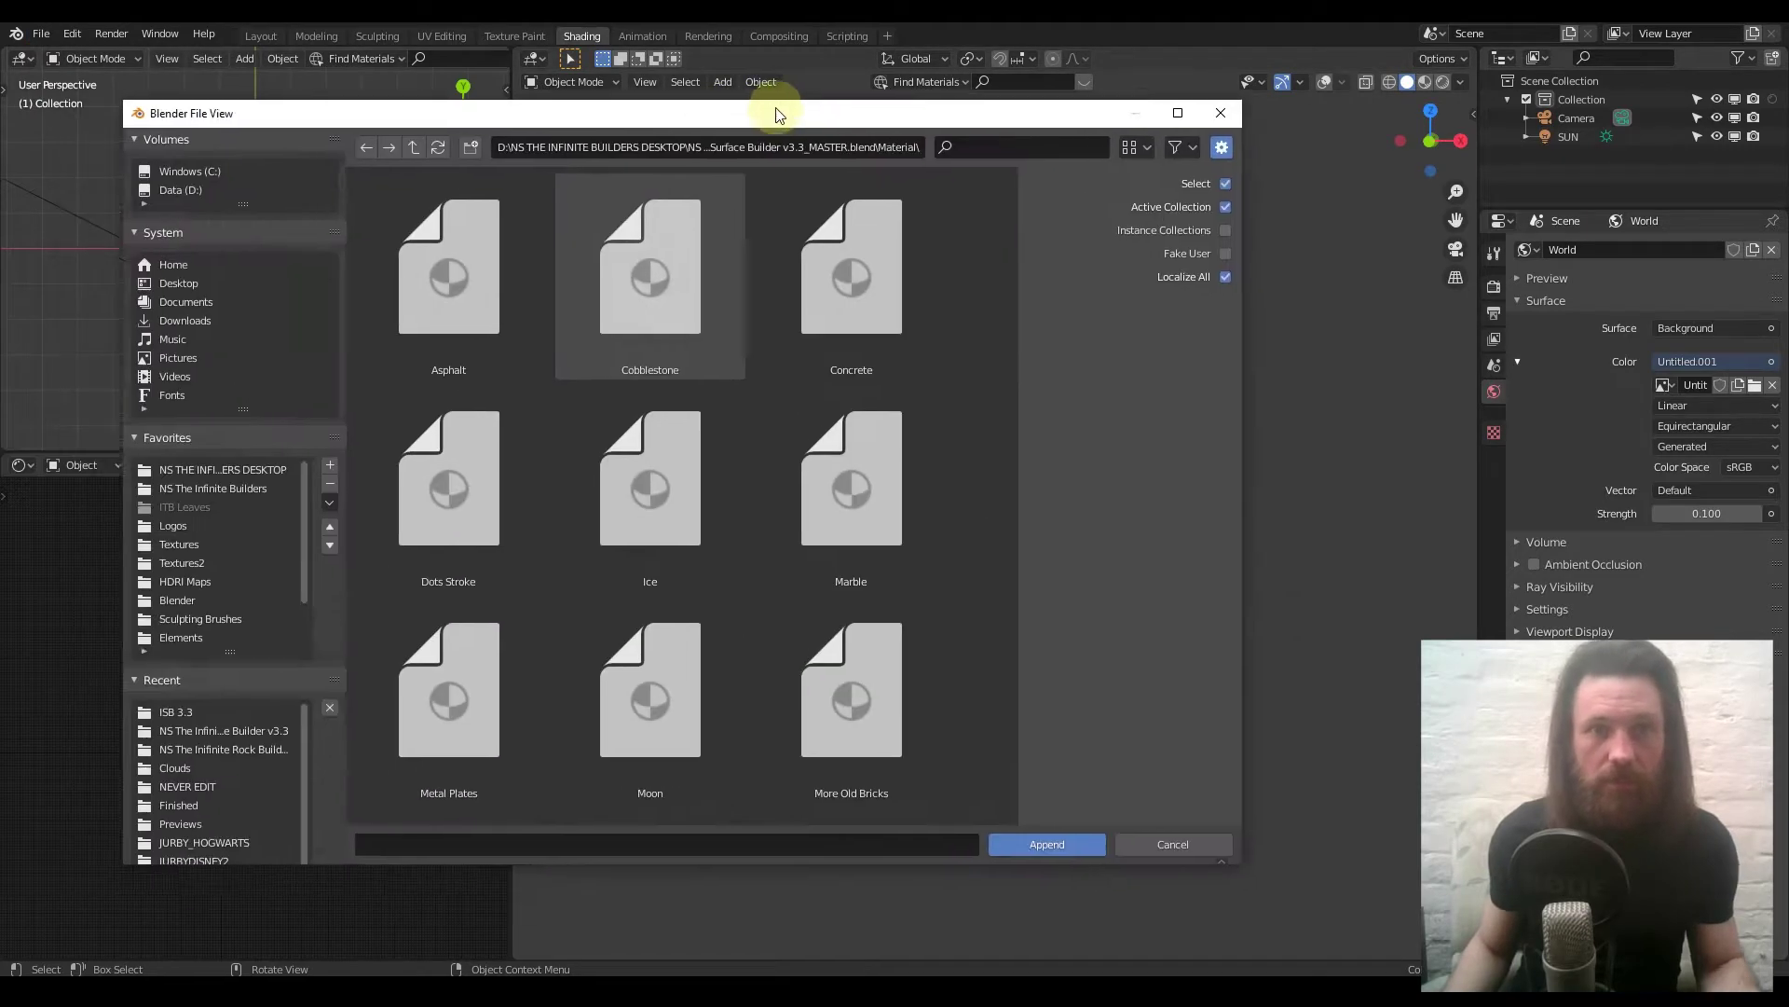
click(652, 207)
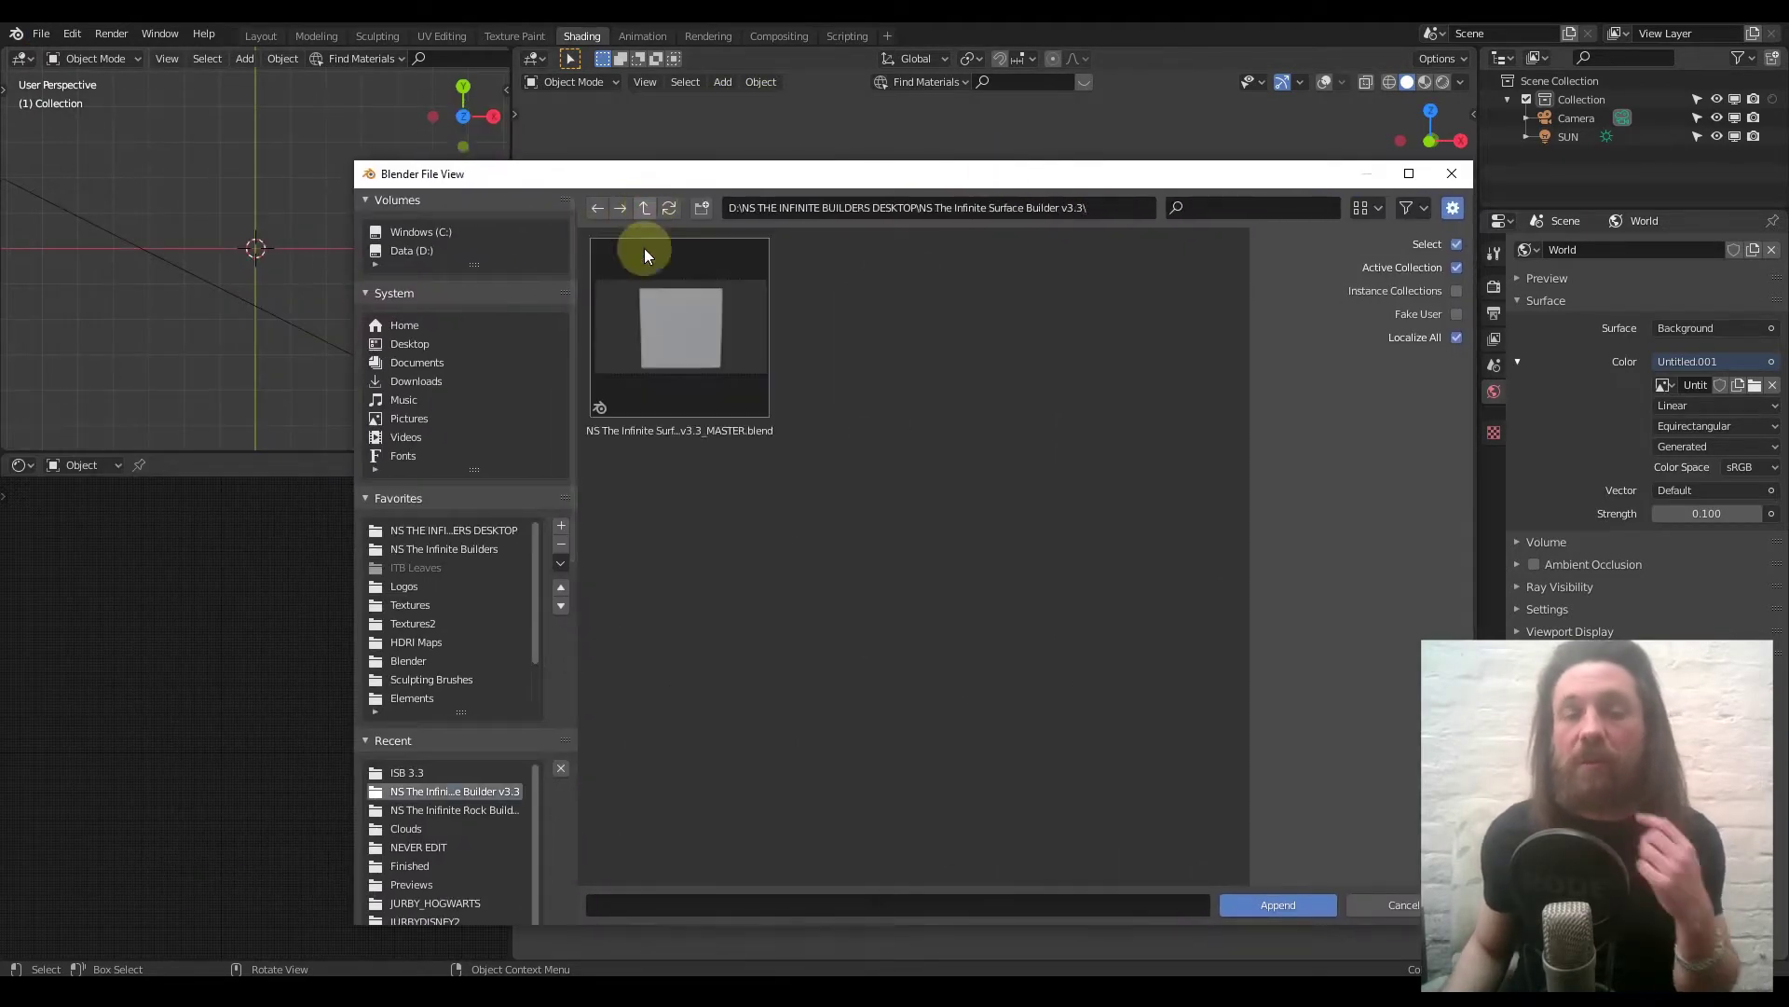
click(686, 337)
double_click(686, 338)
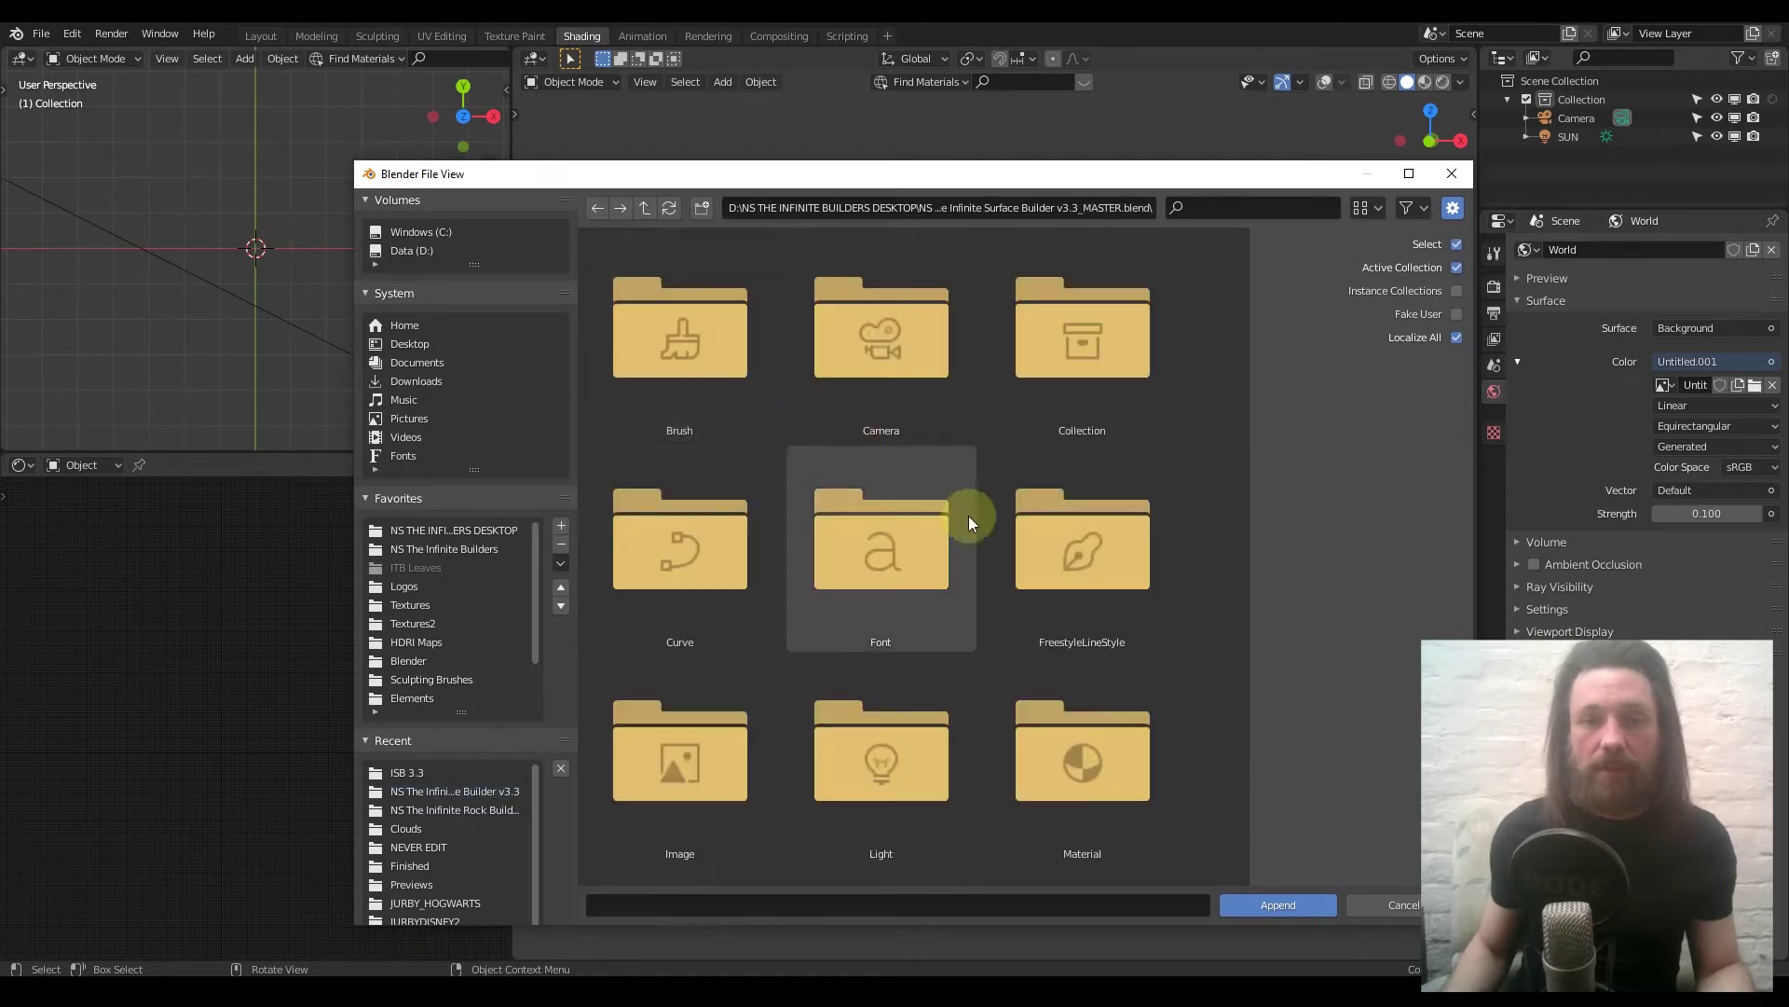
double_click(1098, 717)
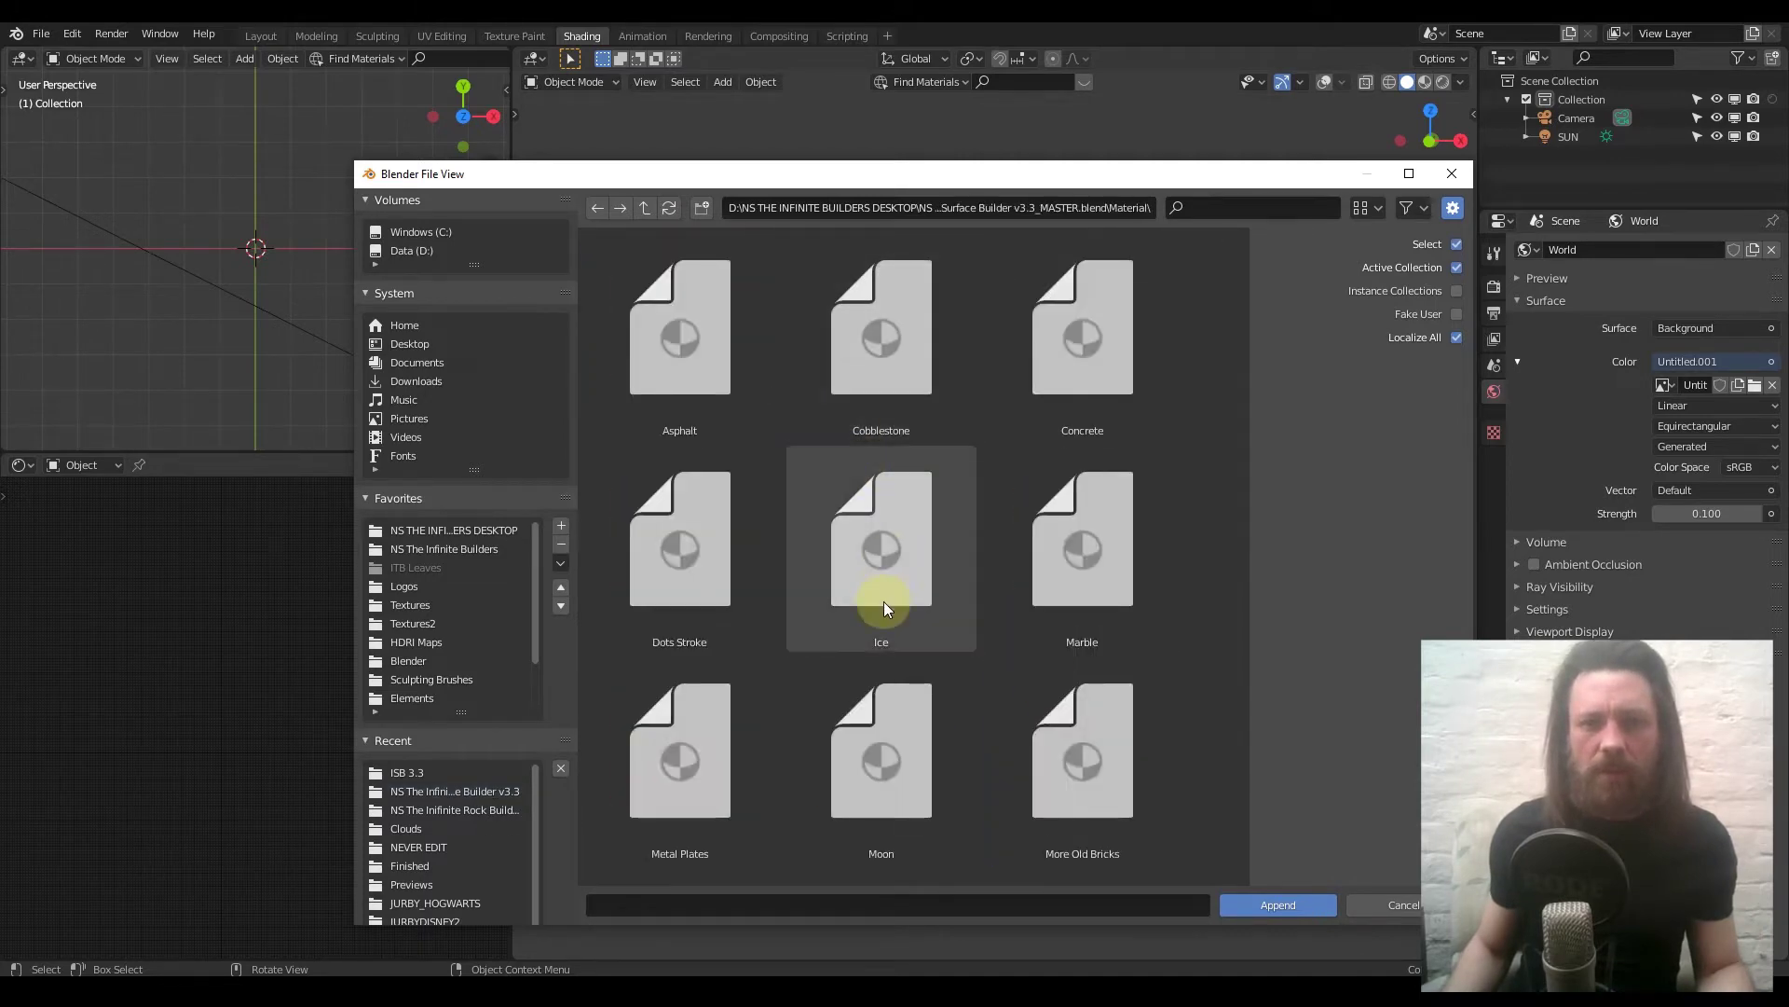
scroll(881, 601, down, 6)
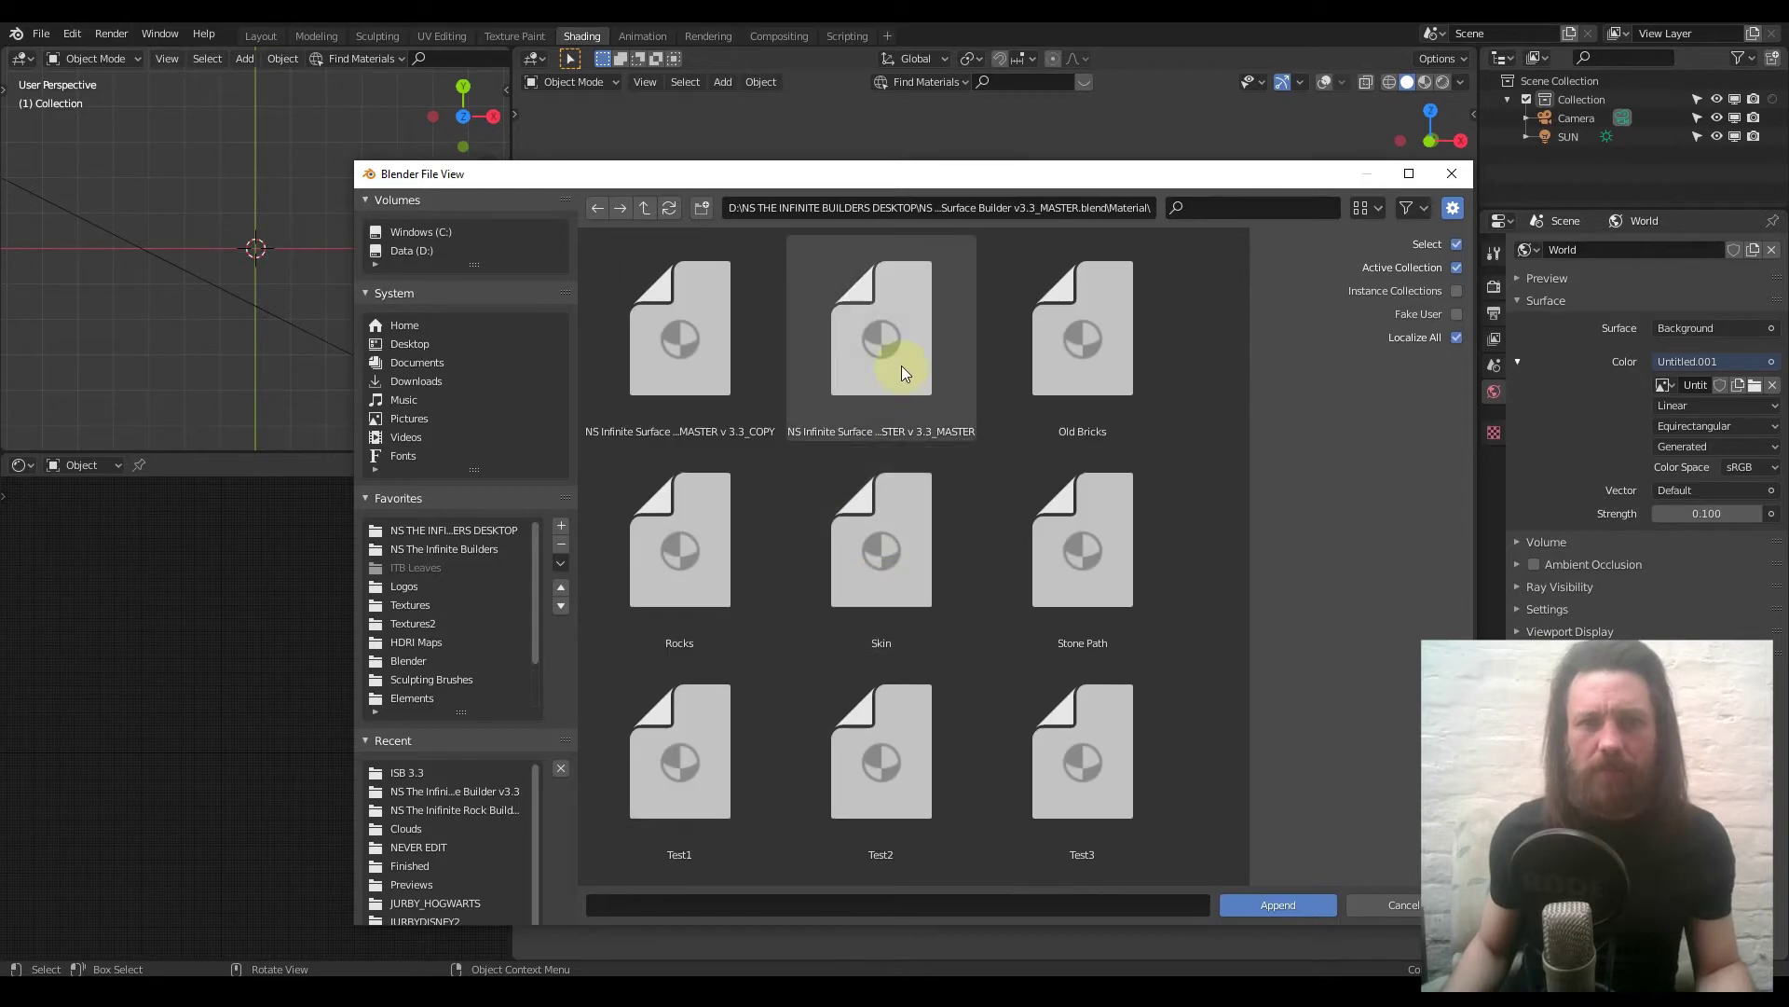
double_click(901, 367)
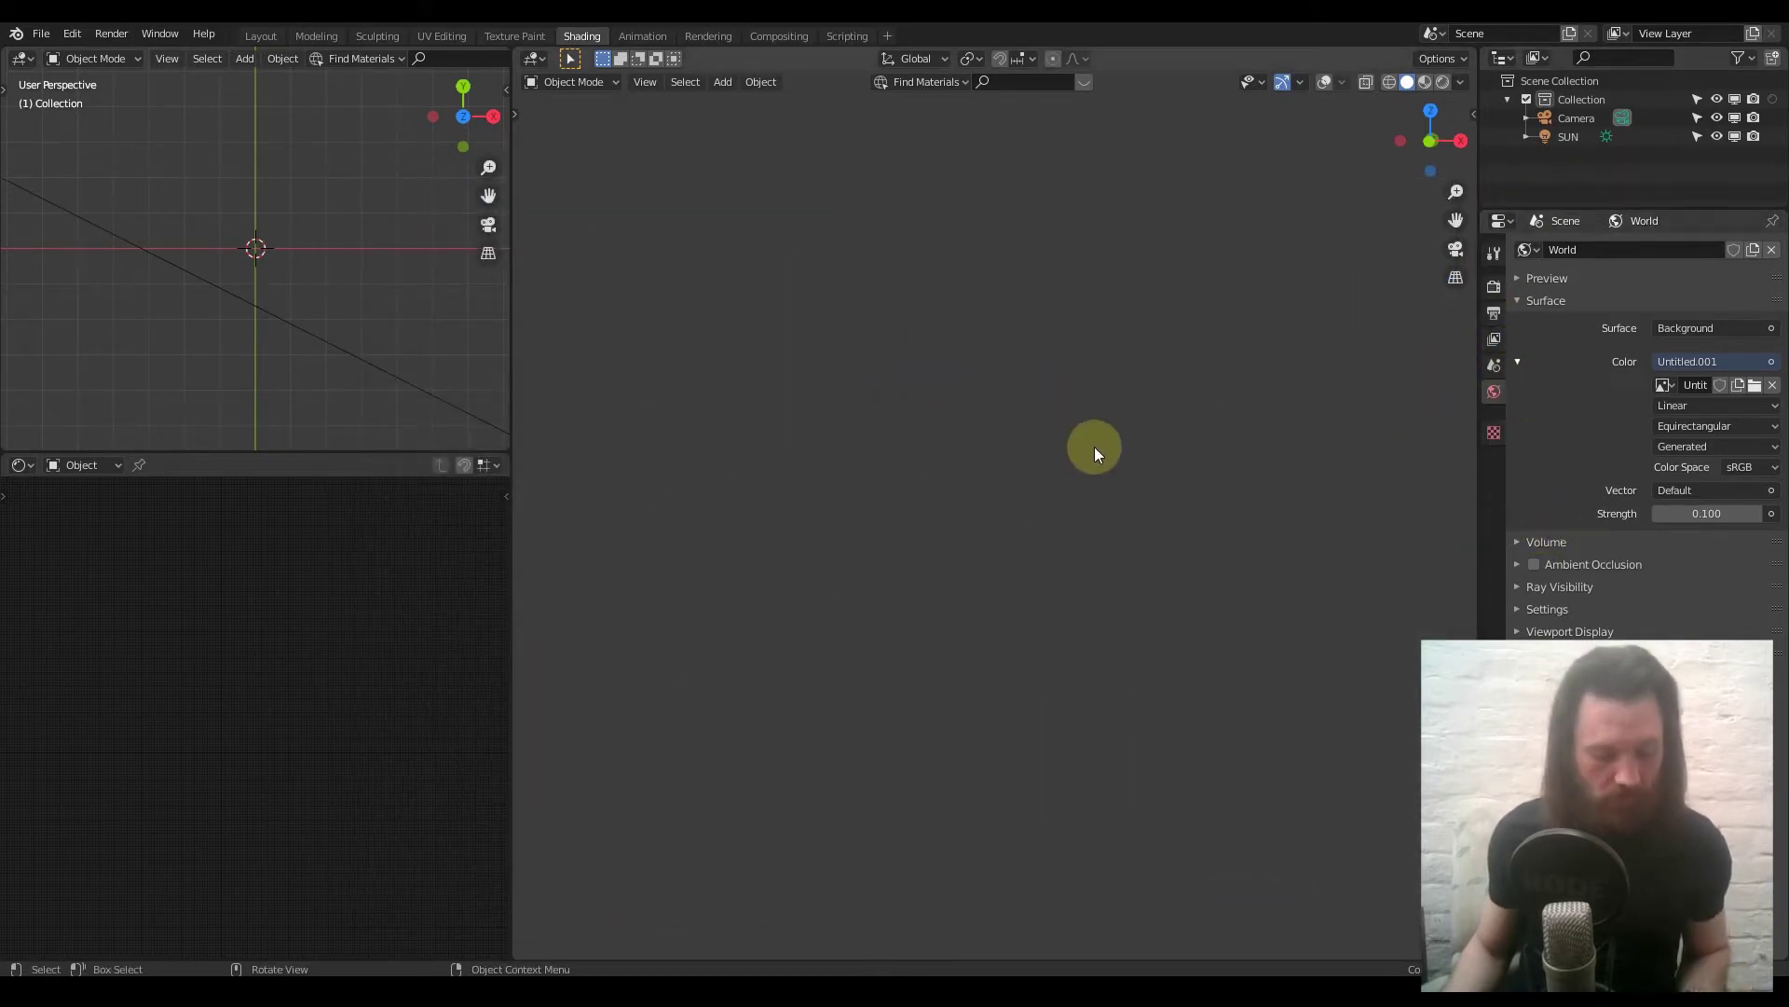
Add a plane mesh, rotate it 90° about X (R X 90), and centre it in view.
key(shift+a)
mouse_move(1109, 449)
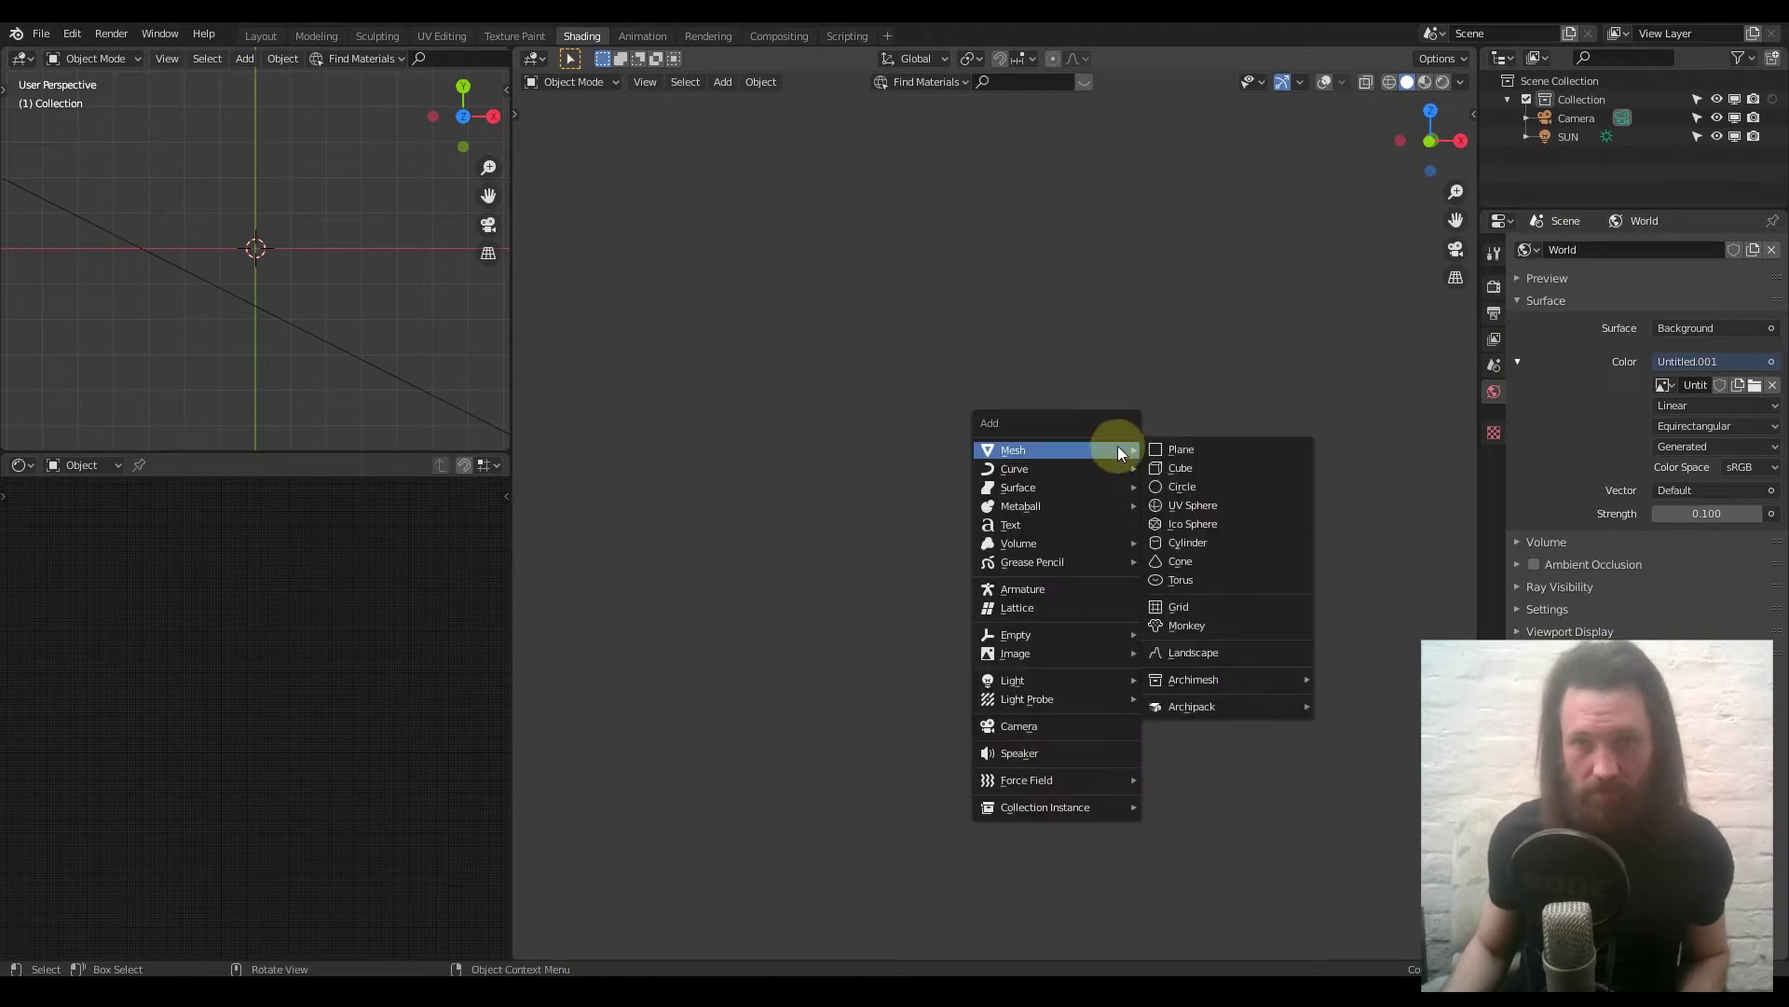
click(1243, 445)
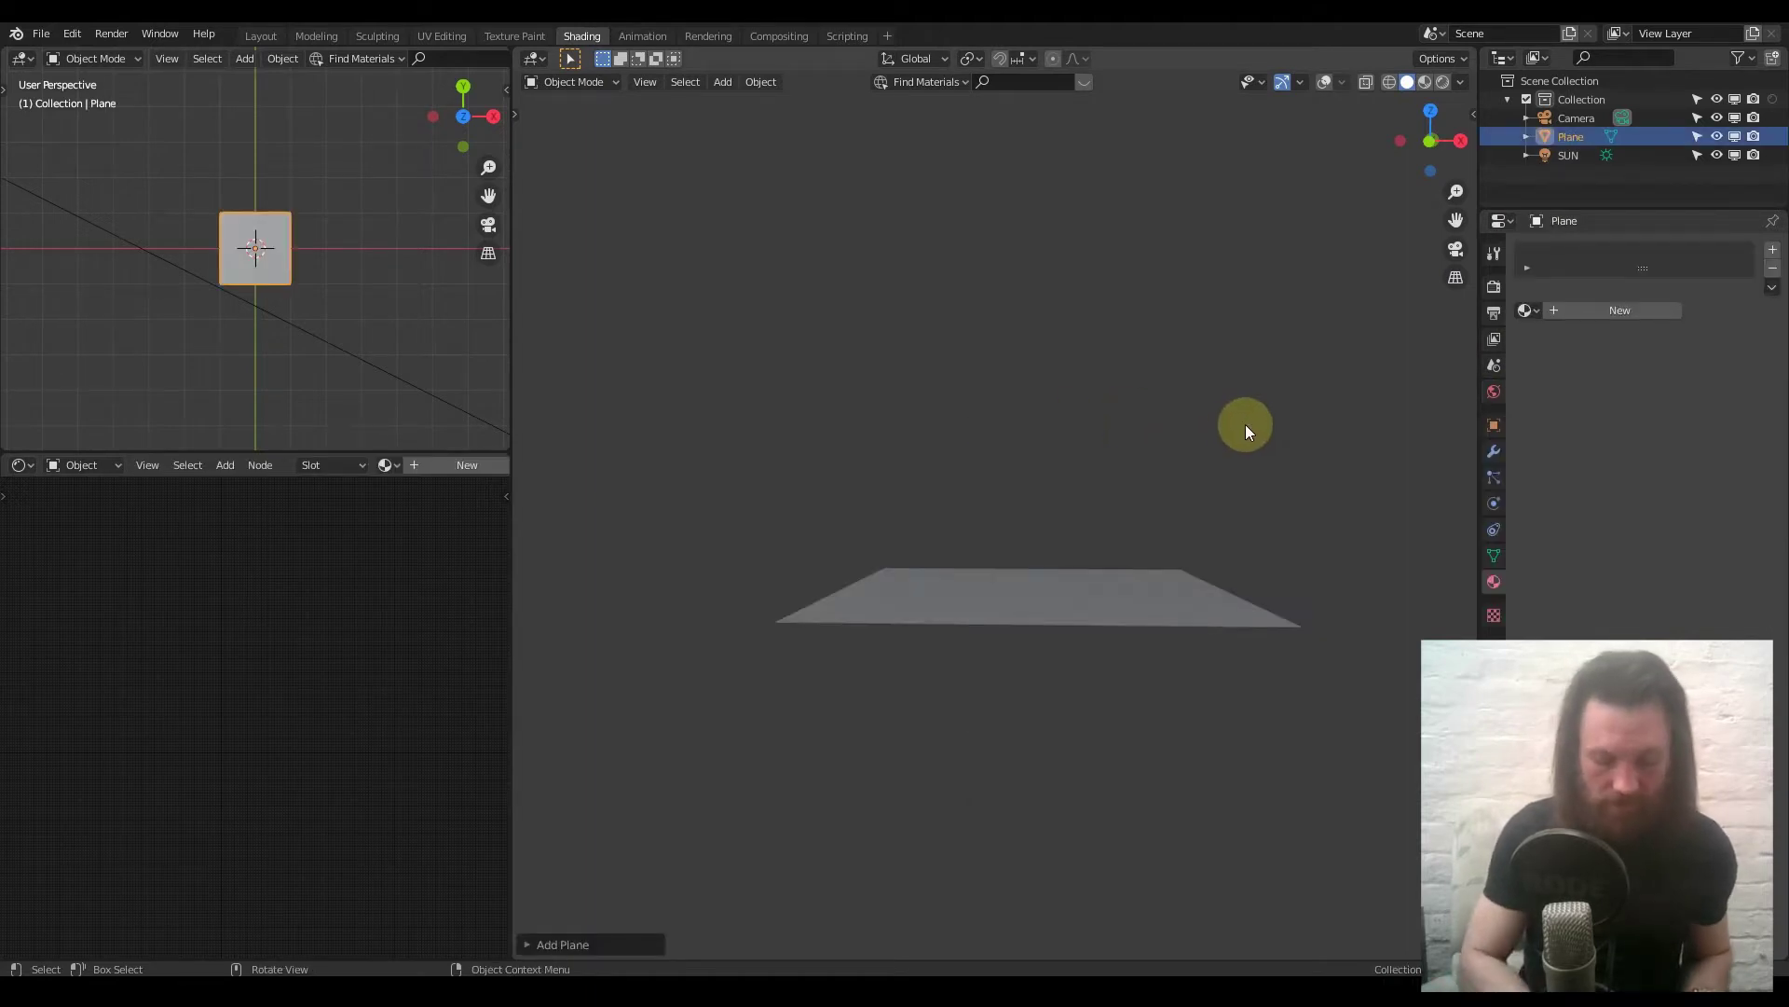
text(rx90)
key(Return)
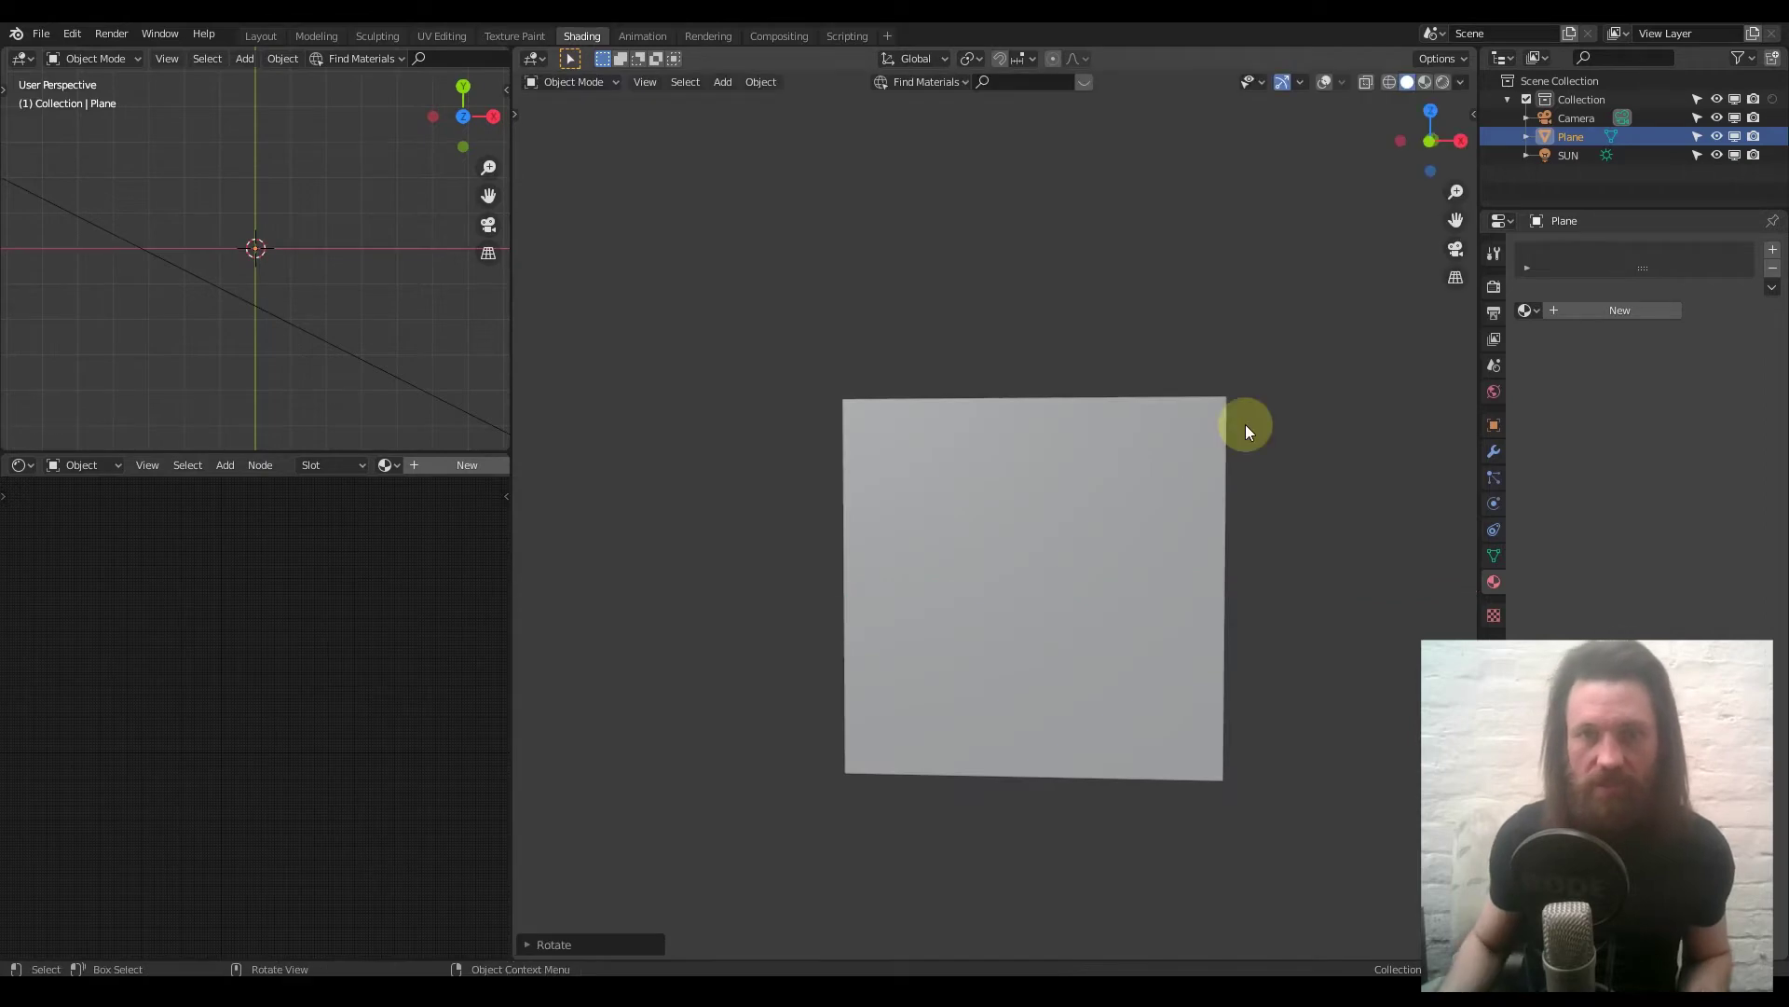
scroll(1169, 561, up, 1)
shift+middle_drag(1167, 566, 1096, 477)
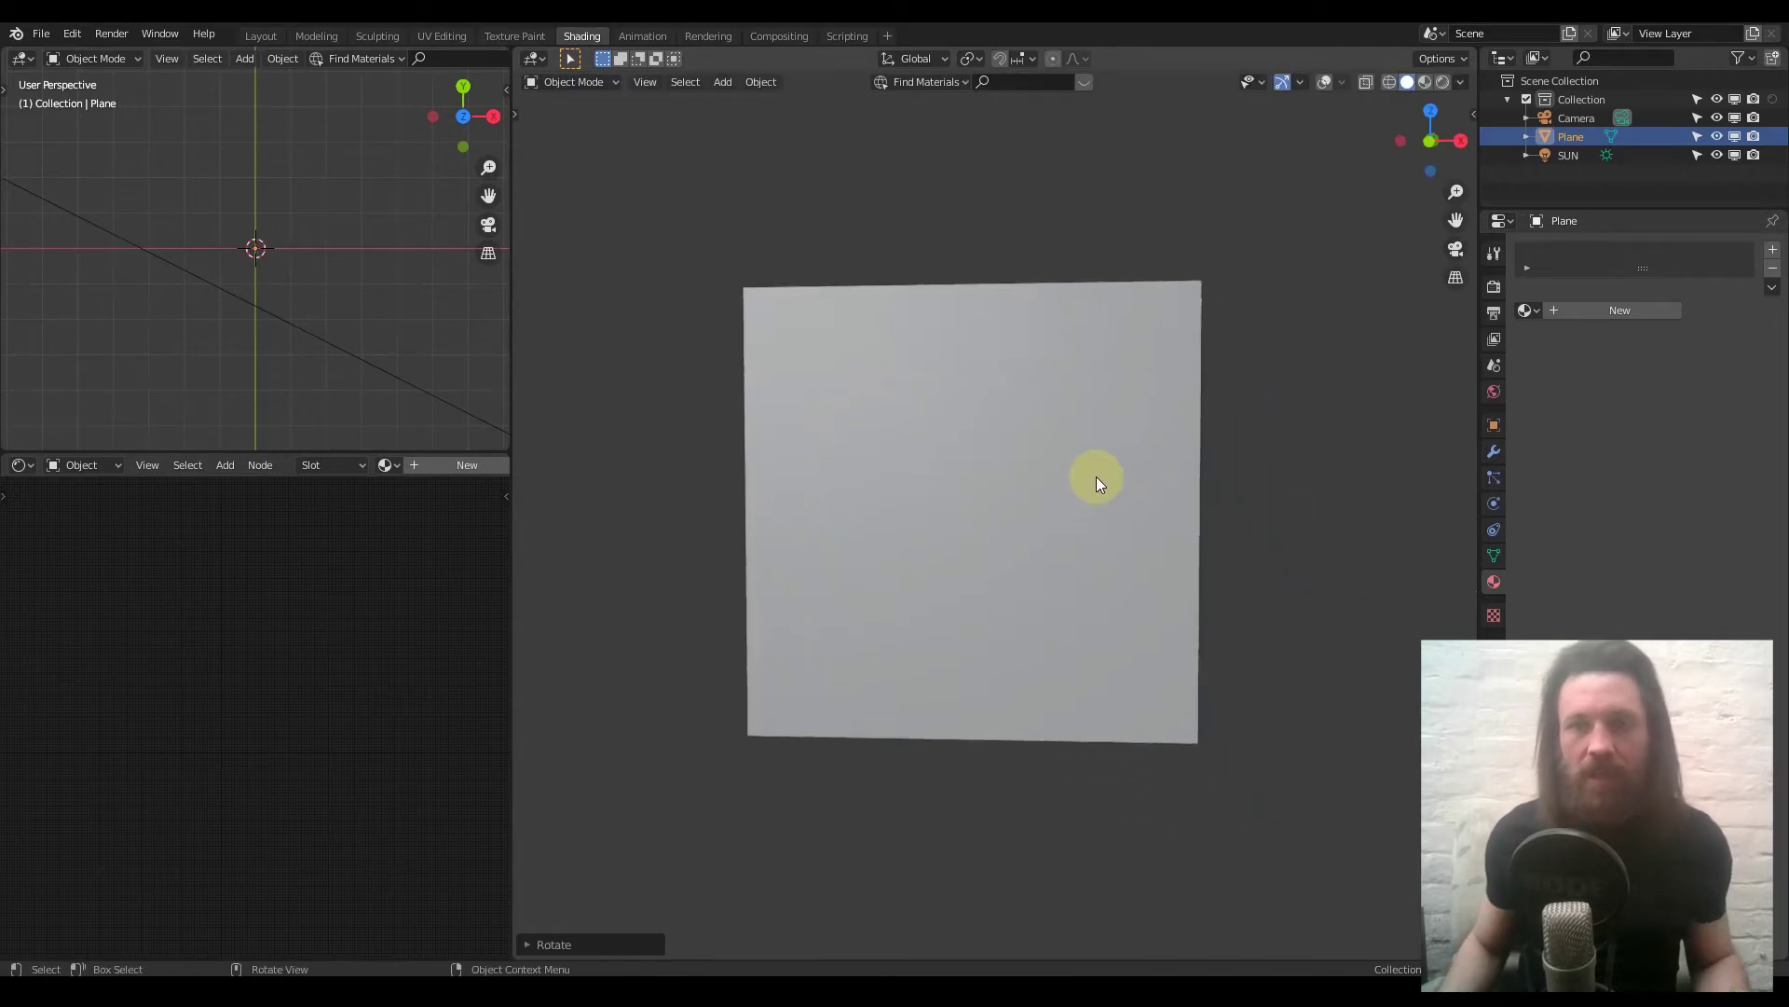
Add a Subdivision Surface modifier to the plane and show viewport overlays.
click(1500, 453)
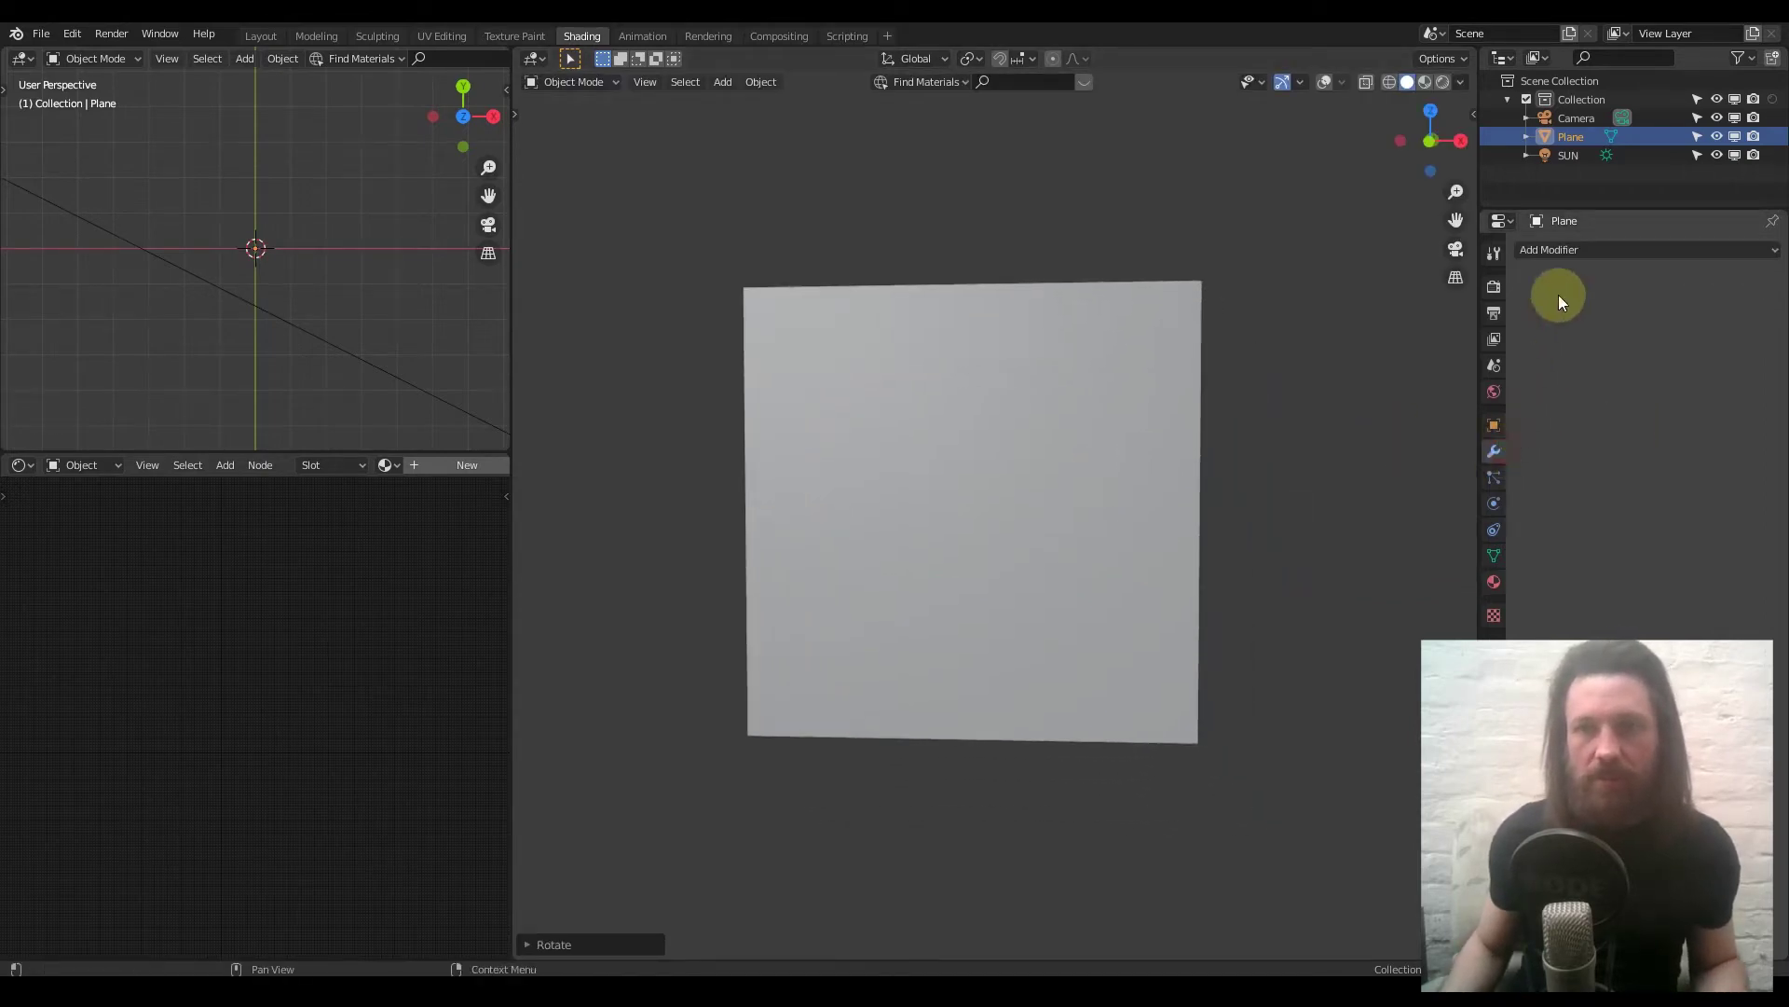
click(1568, 252)
click(1456, 557)
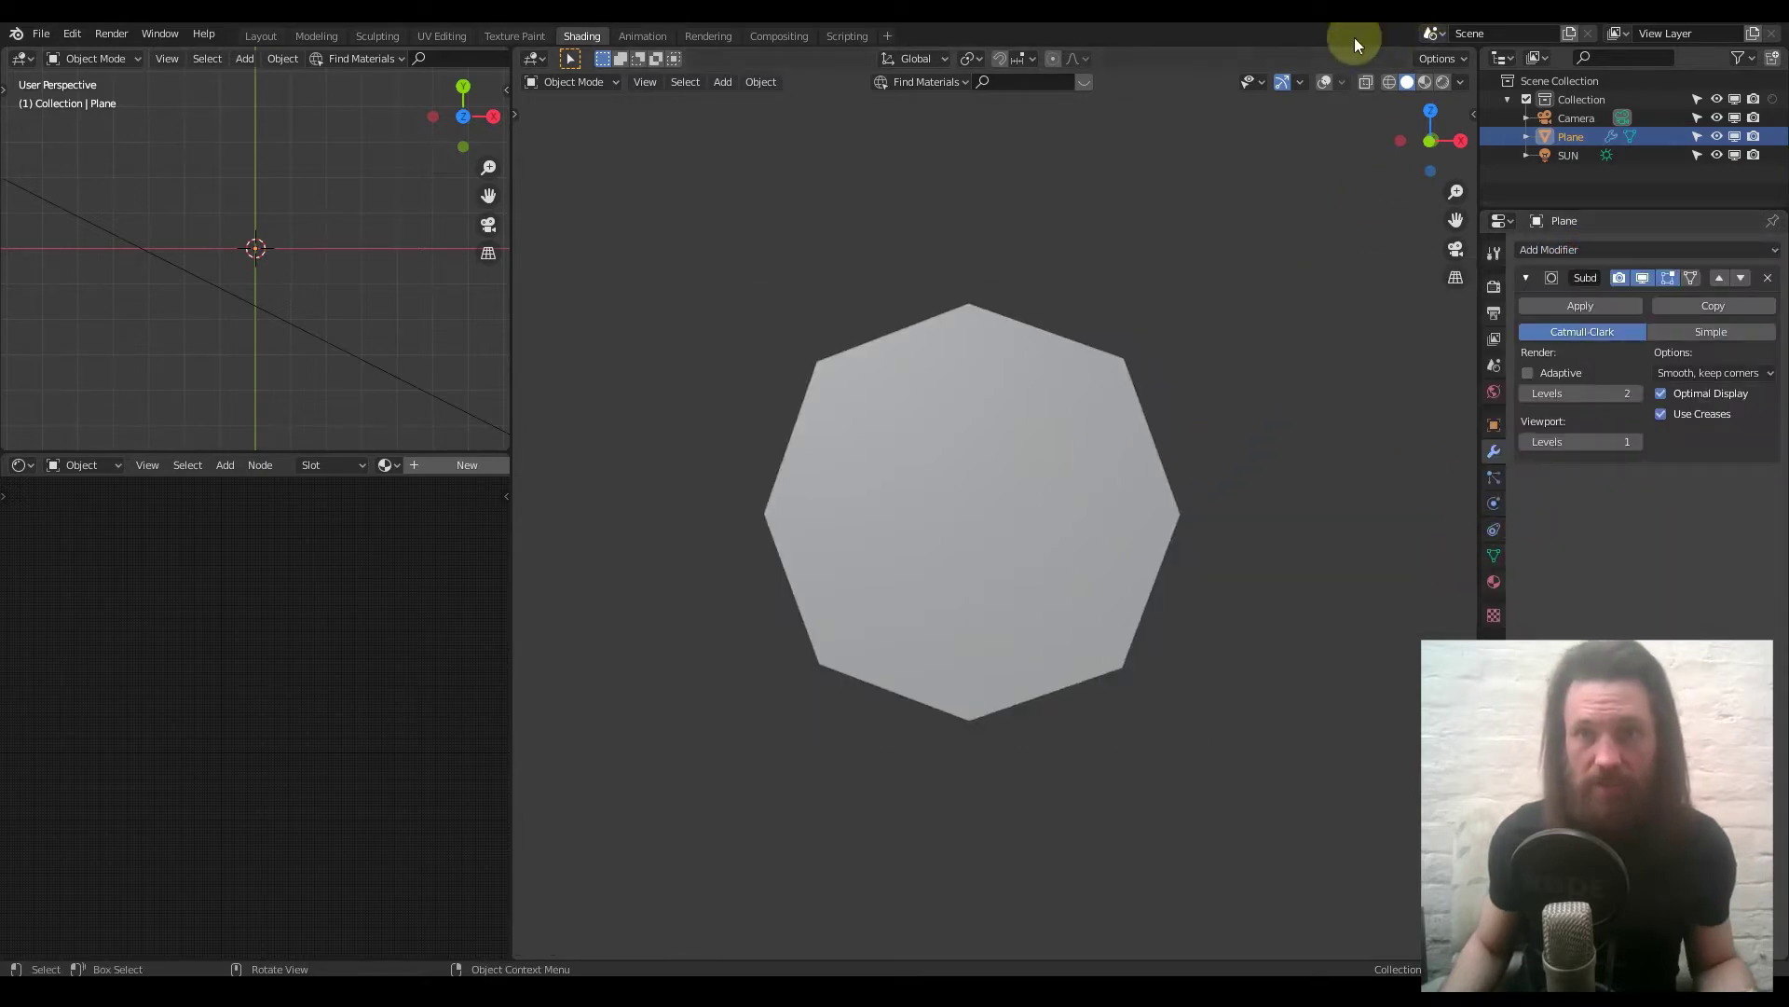
click(1325, 82)
Try two edge loop cuts near the top and bottom edges in Edit Mode, then exit.
key(Tab)
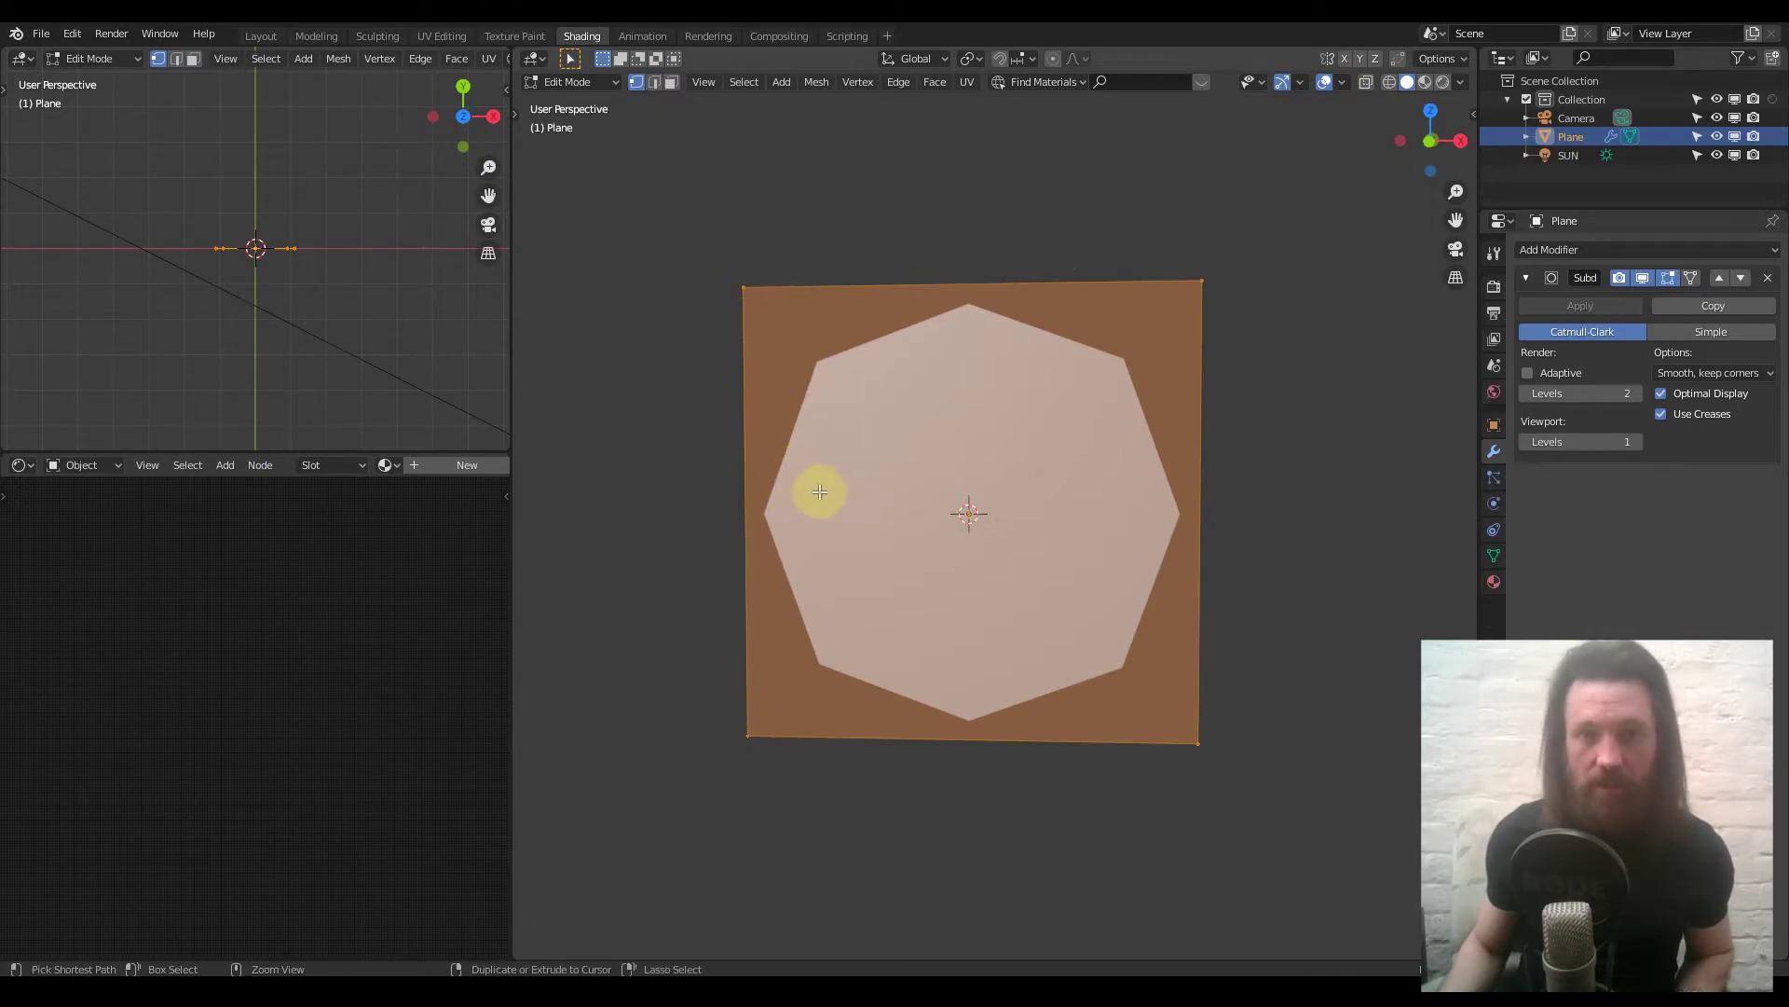
key(ctrl+r)
click(718, 483)
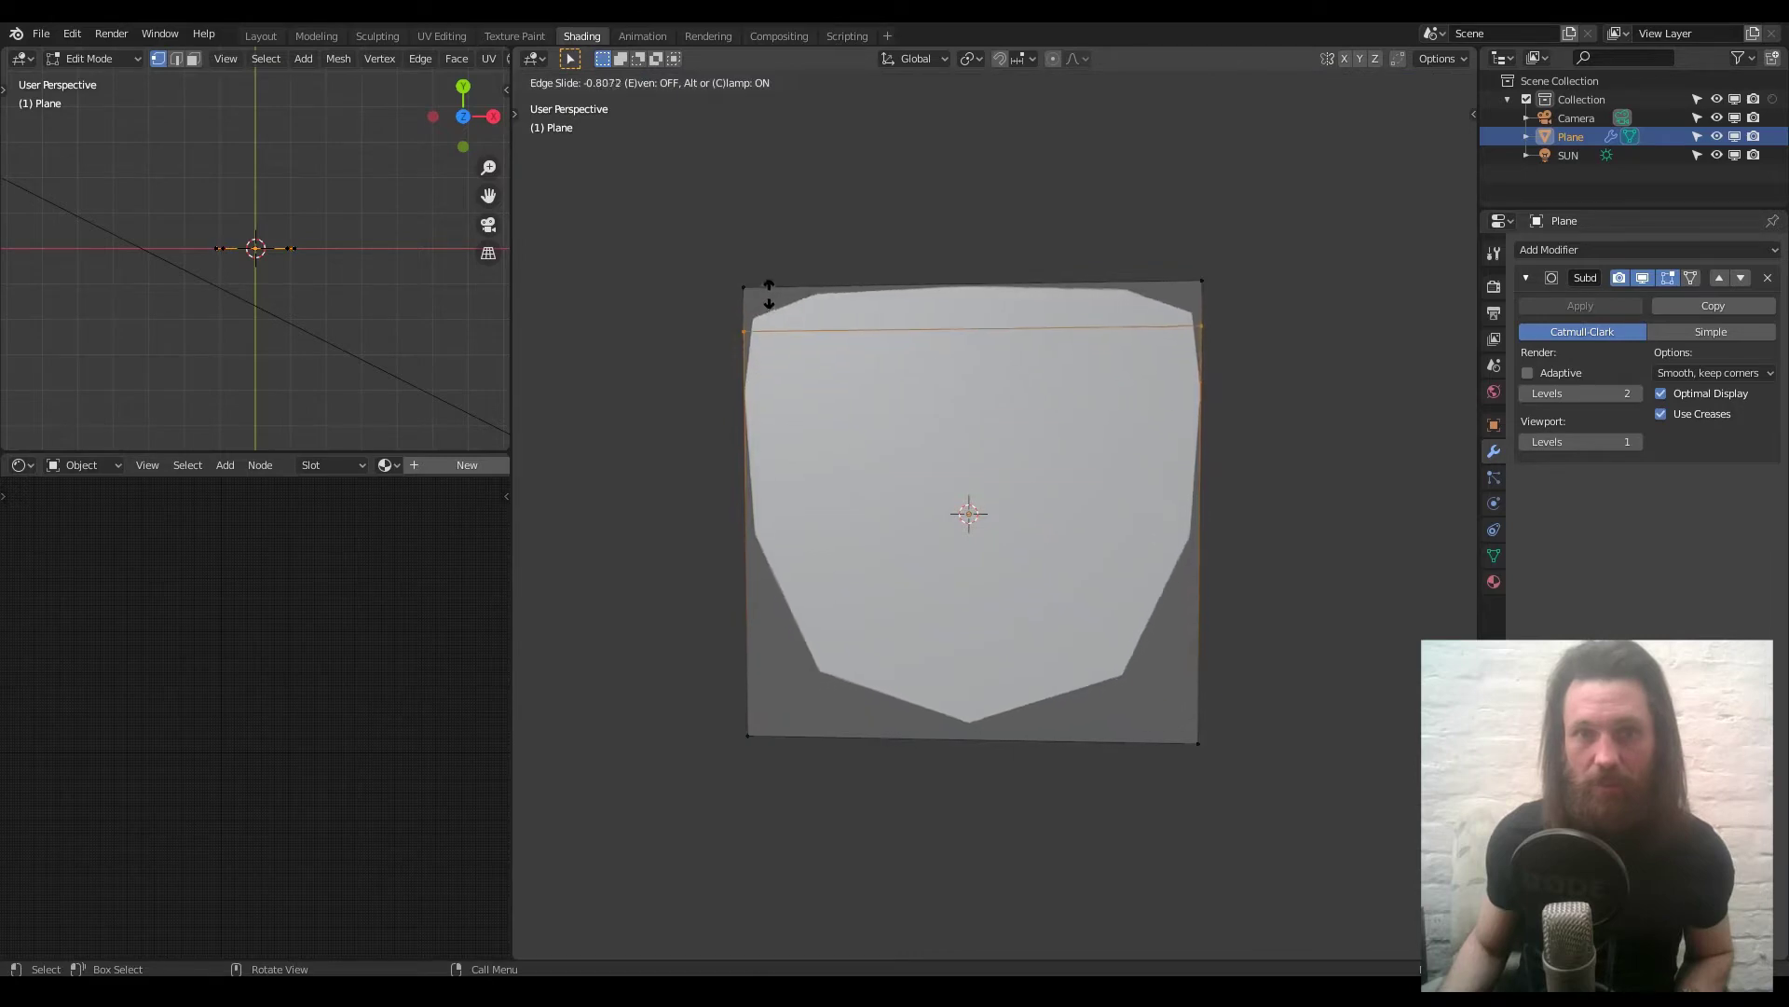
click(778, 261)
key(ctrl+r)
click(731, 587)
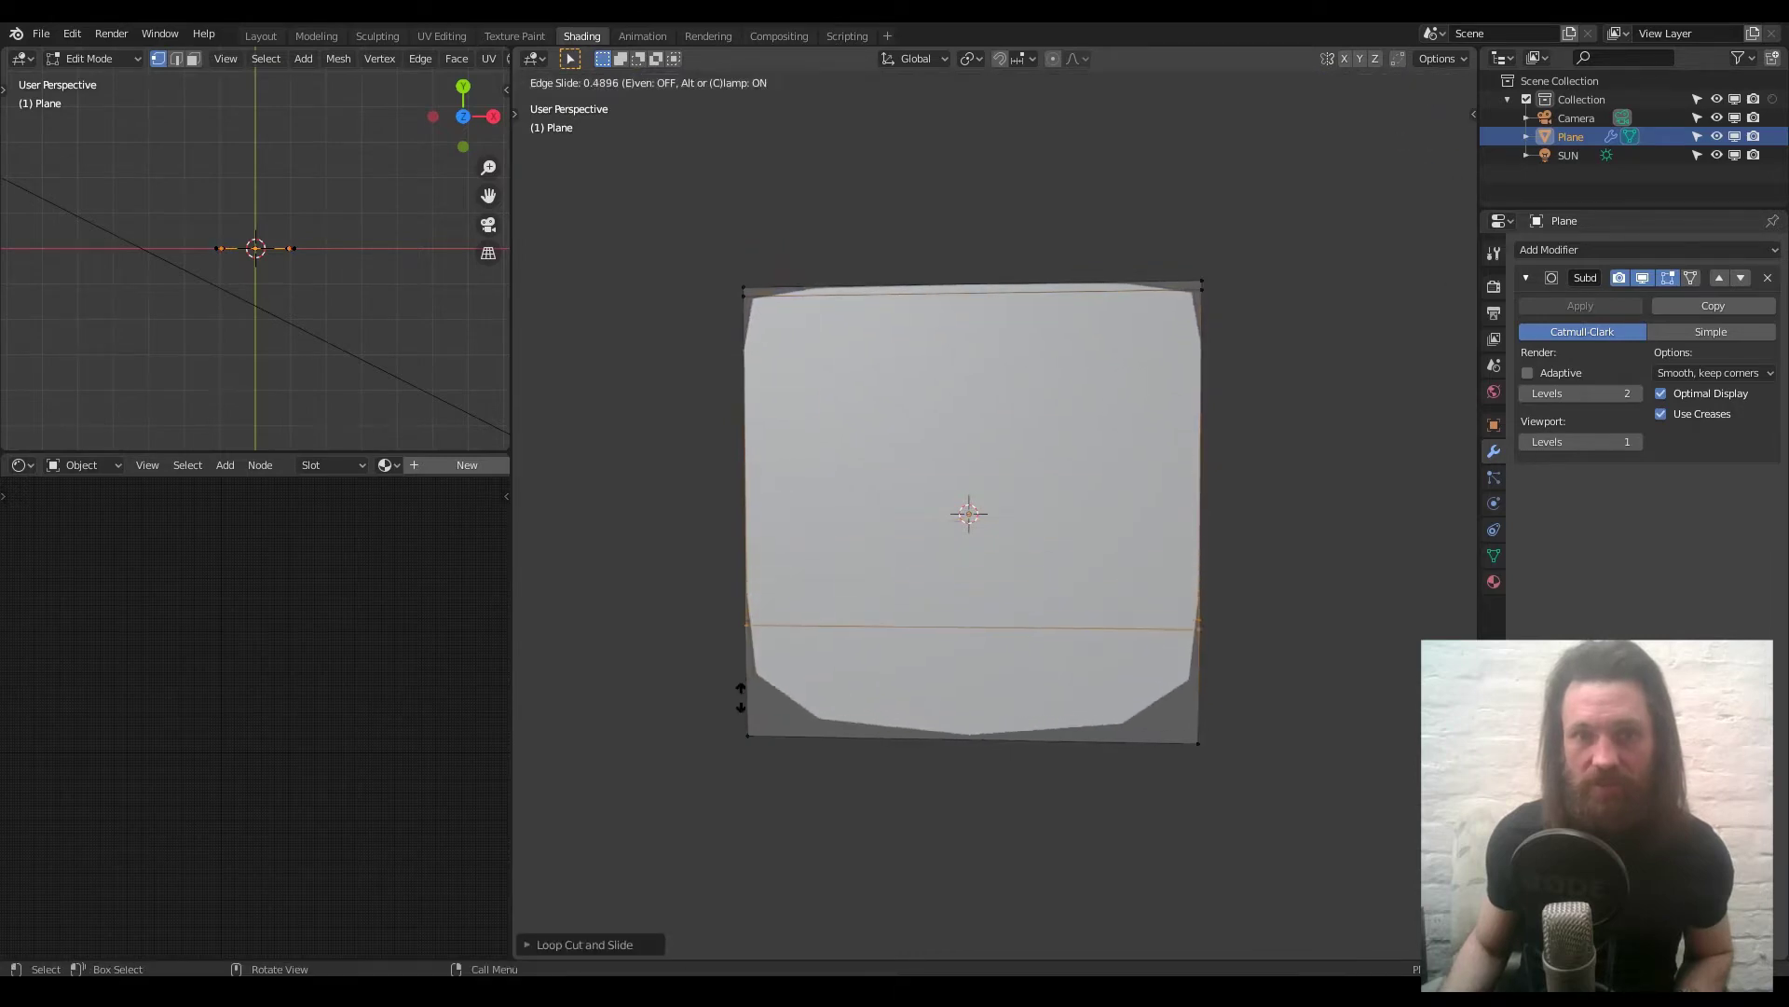
click(744, 791)
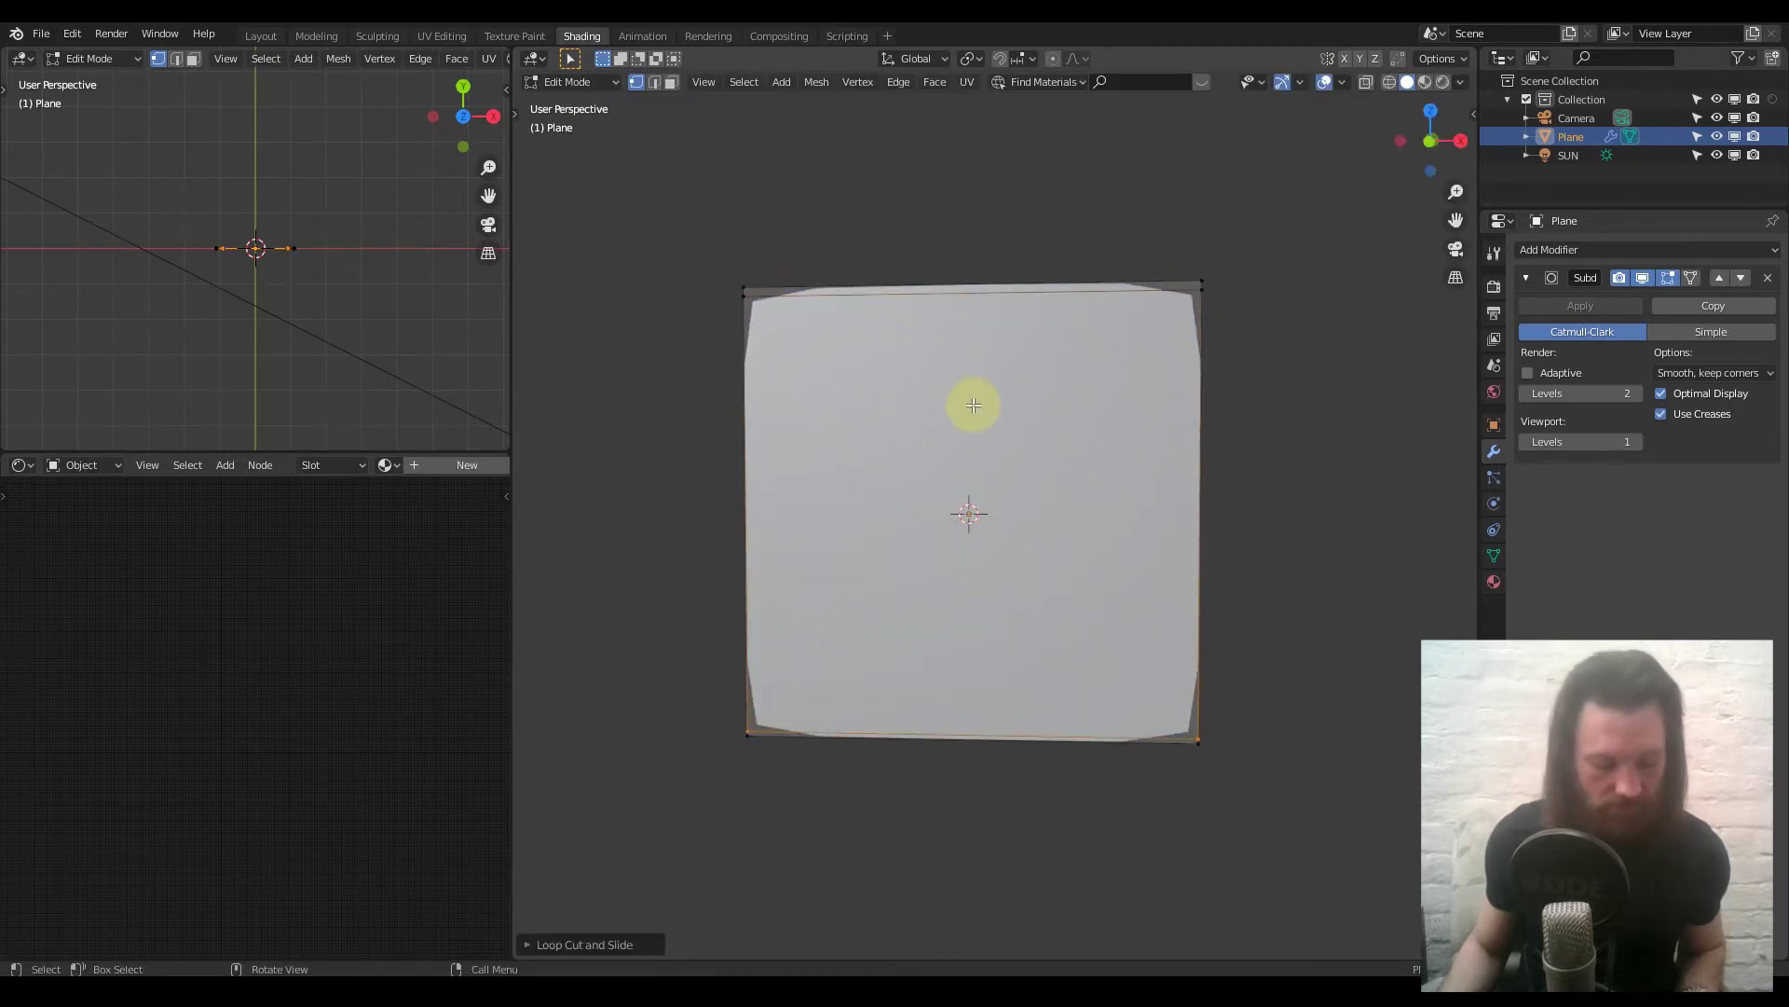
key(a)
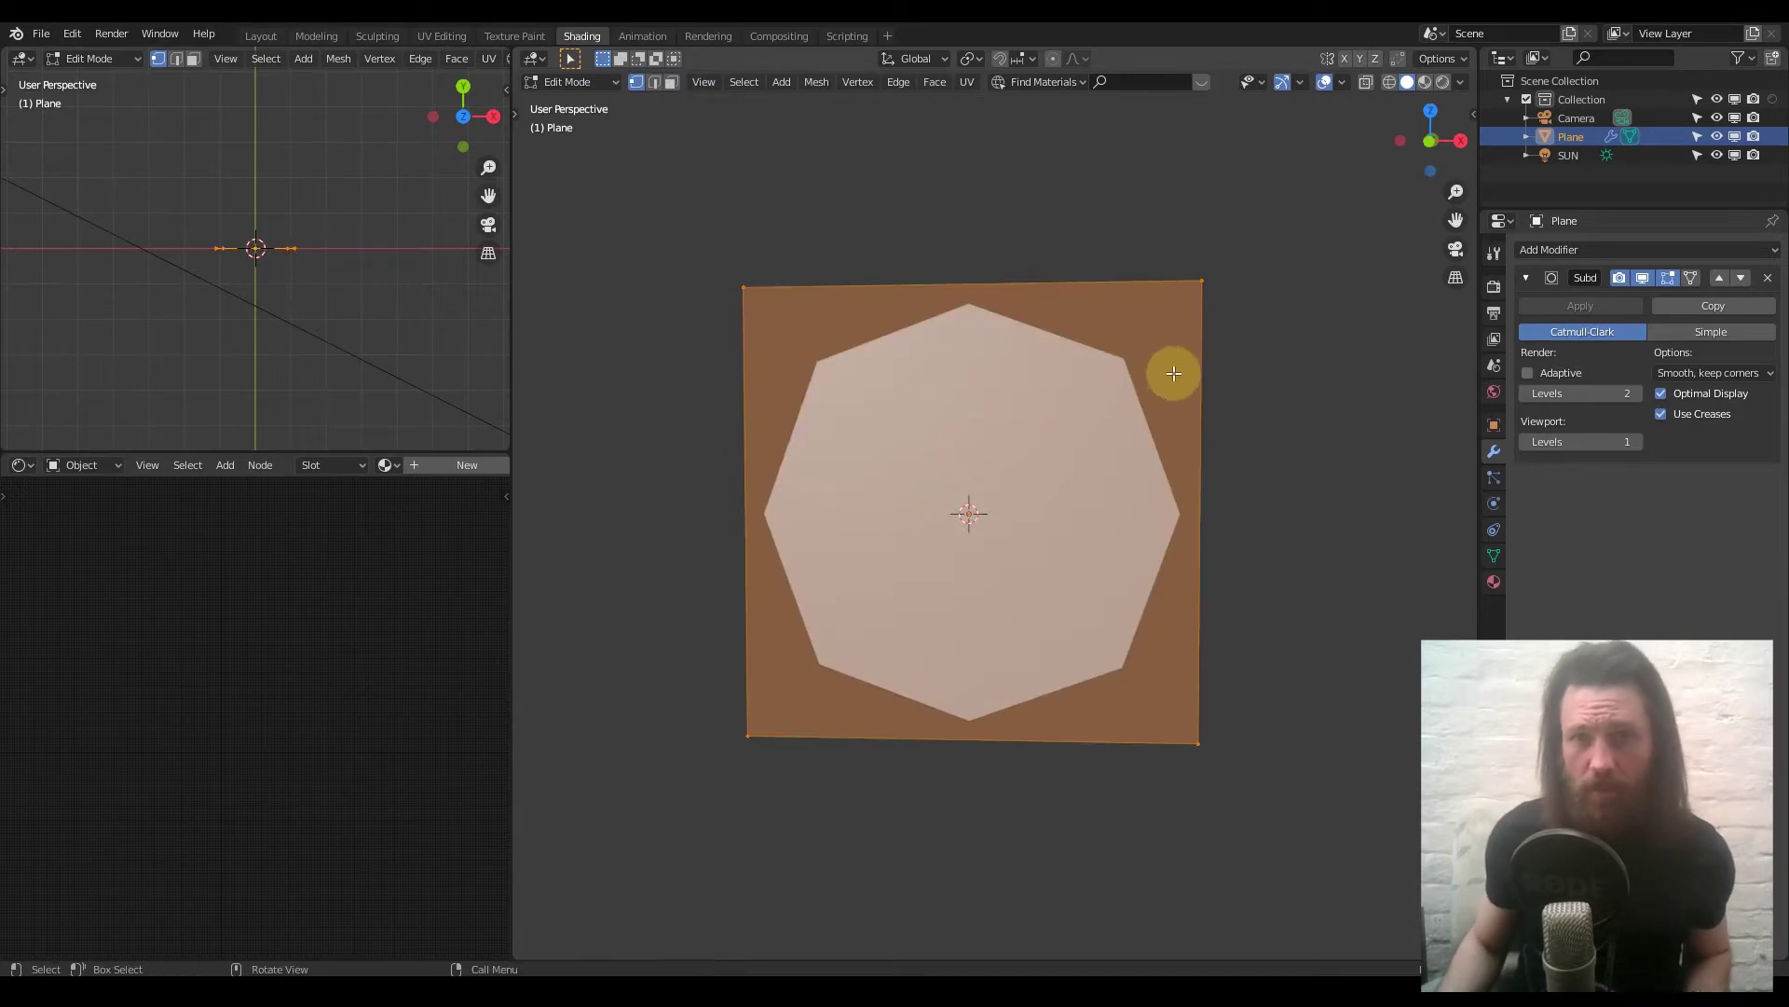
key(Tab)
key(Tab)
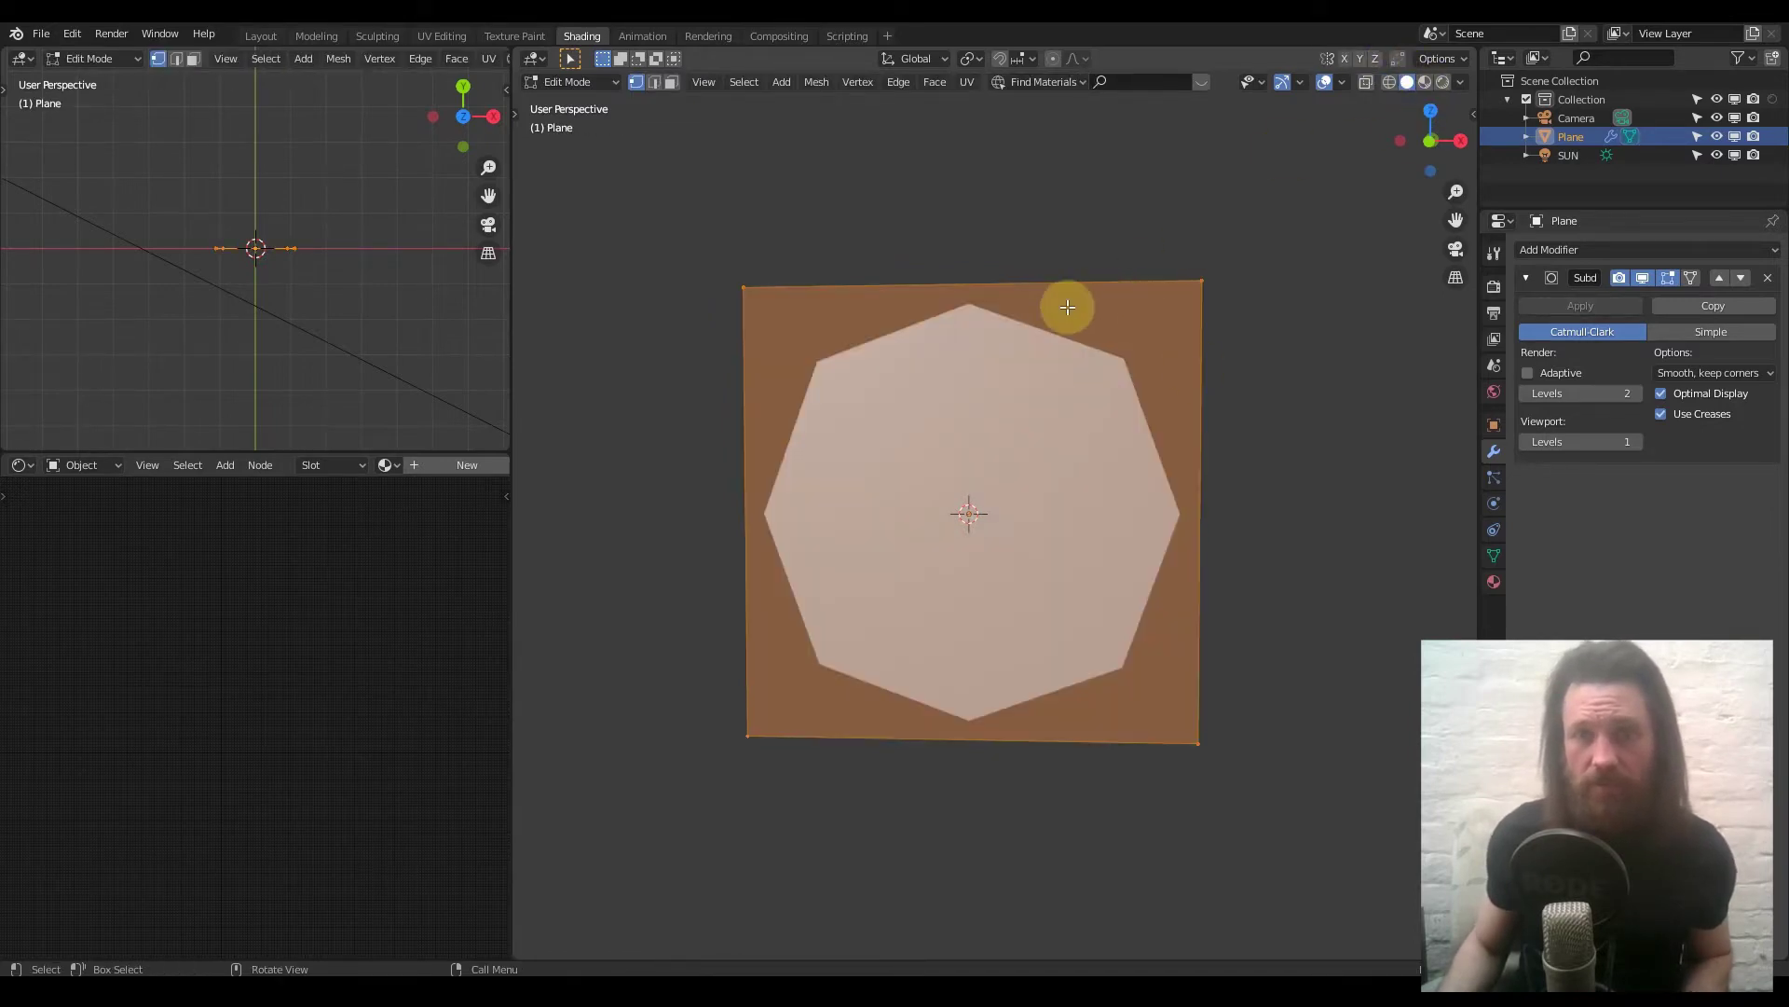
Subdivide the plane's mesh three times into an 8×8 grid, toggling edit-mode smoothing off meanwhile.
click(1640, 279)
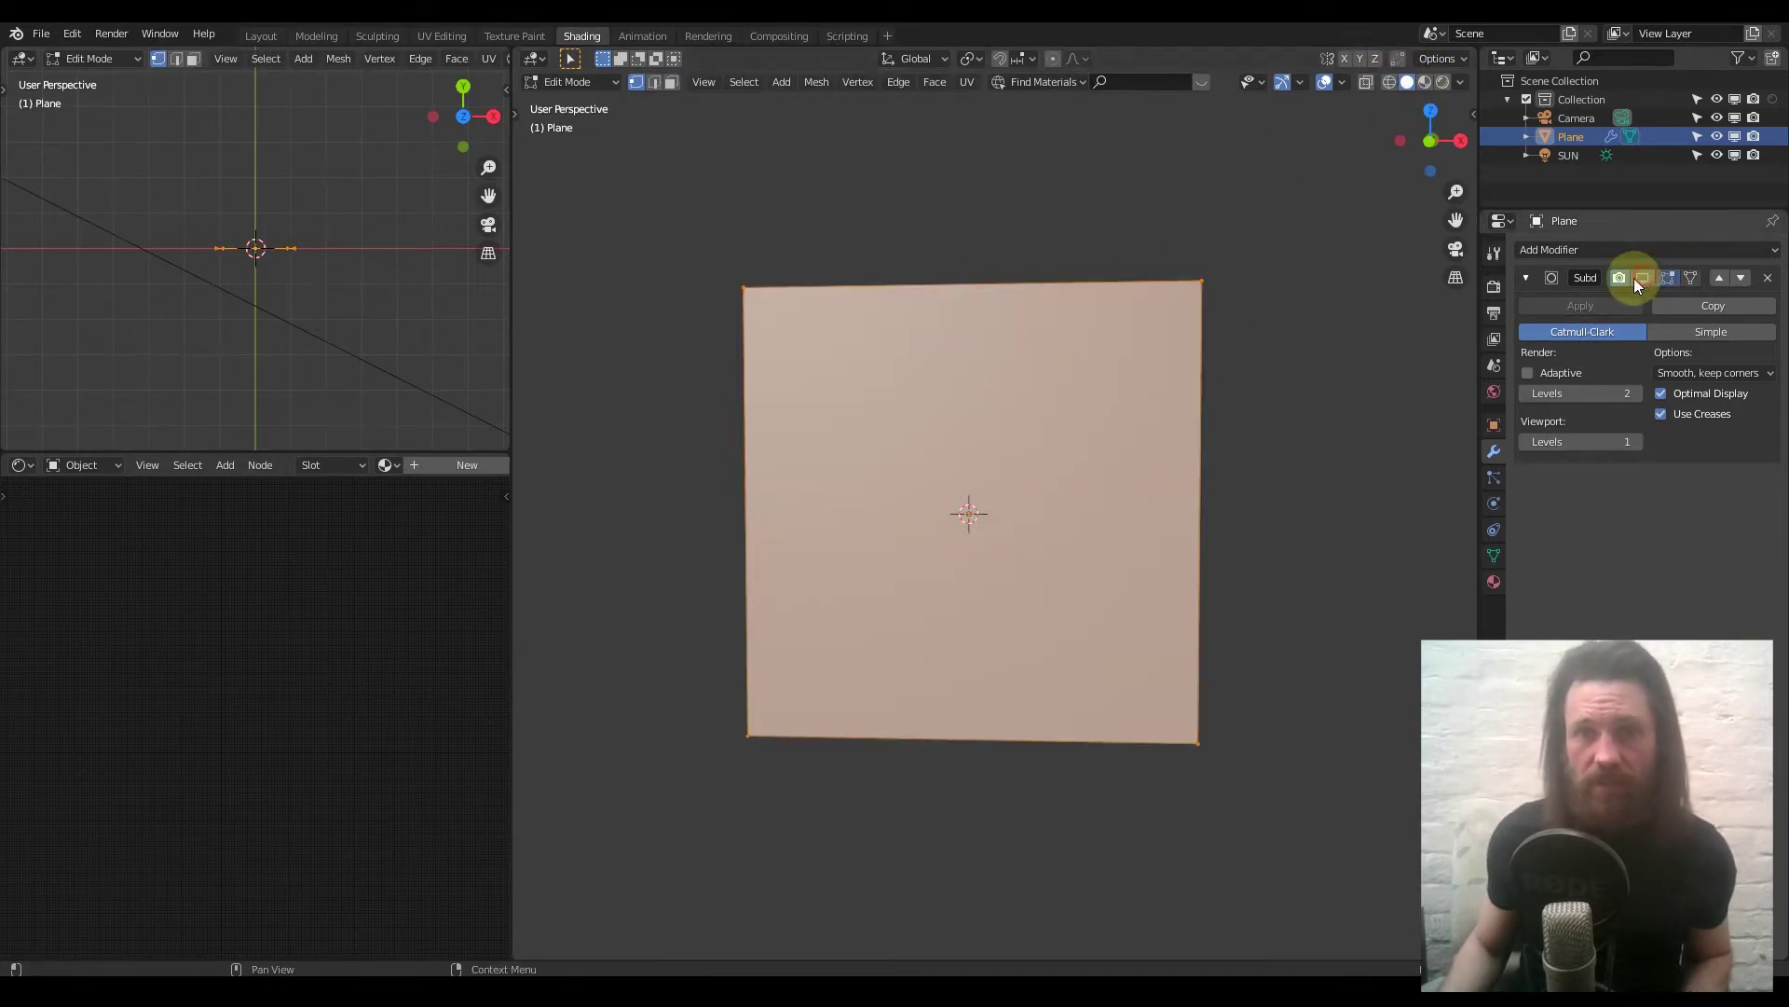
right_click(991, 378)
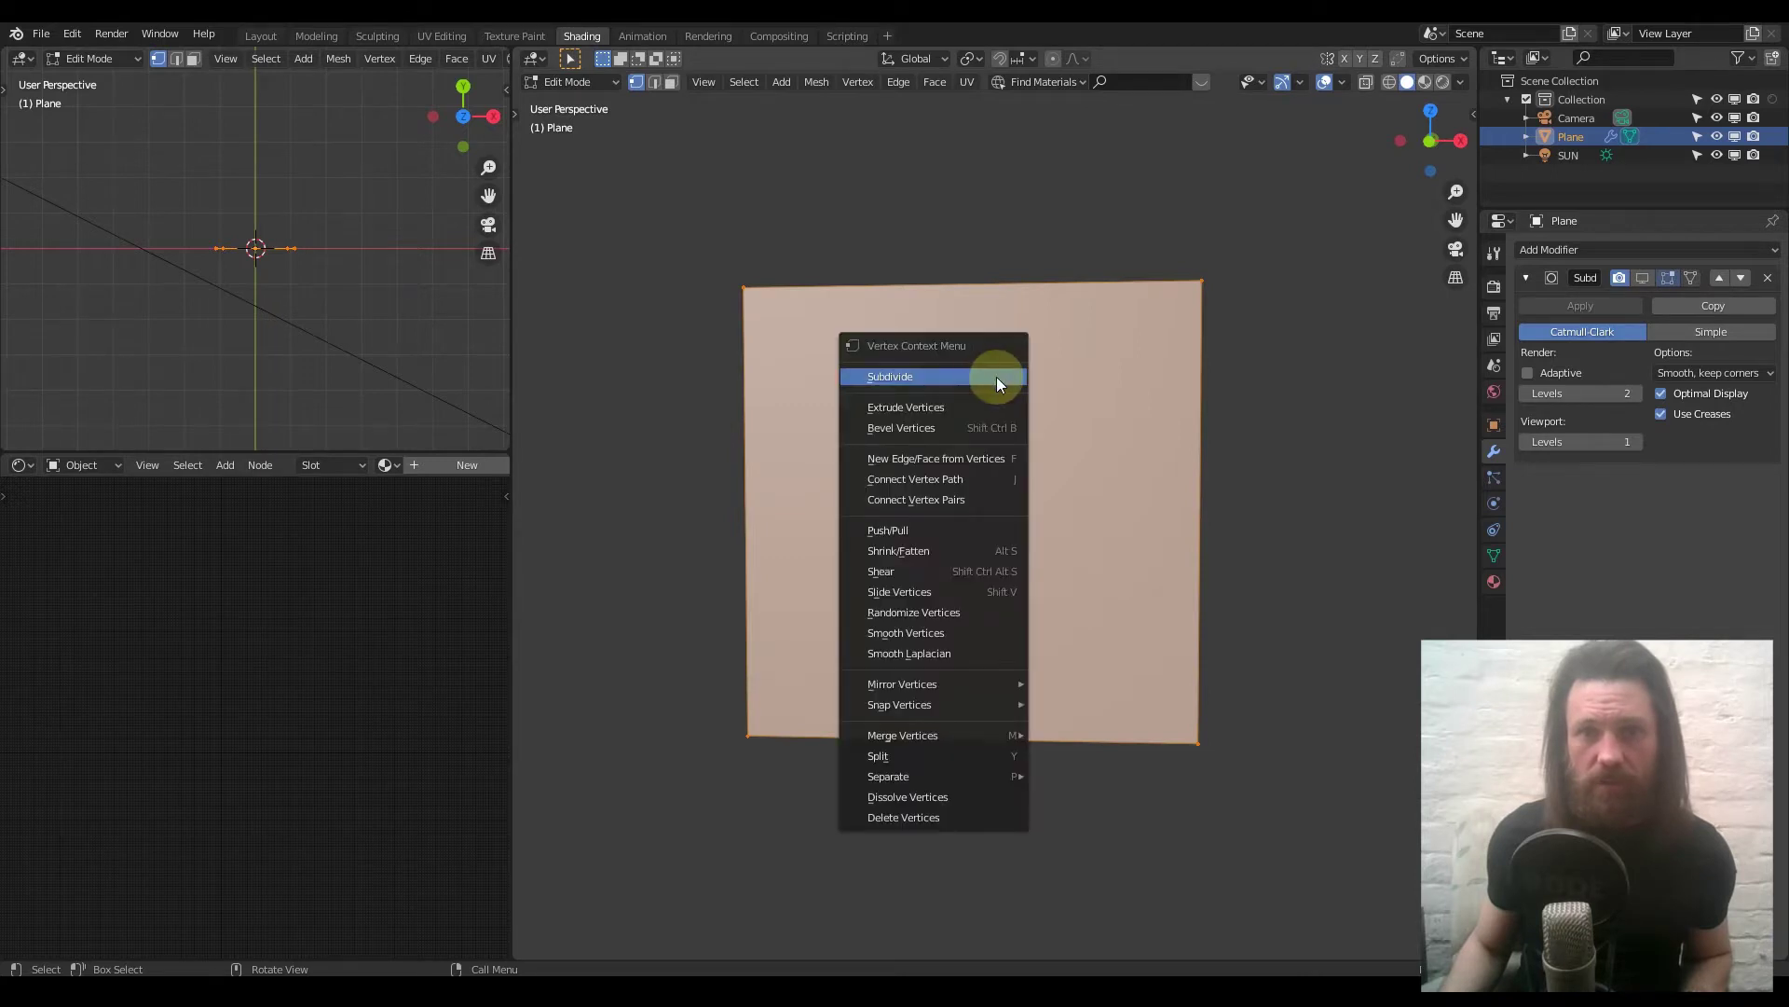
click(997, 376)
right_click(993, 376)
click(994, 376)
right_click(994, 376)
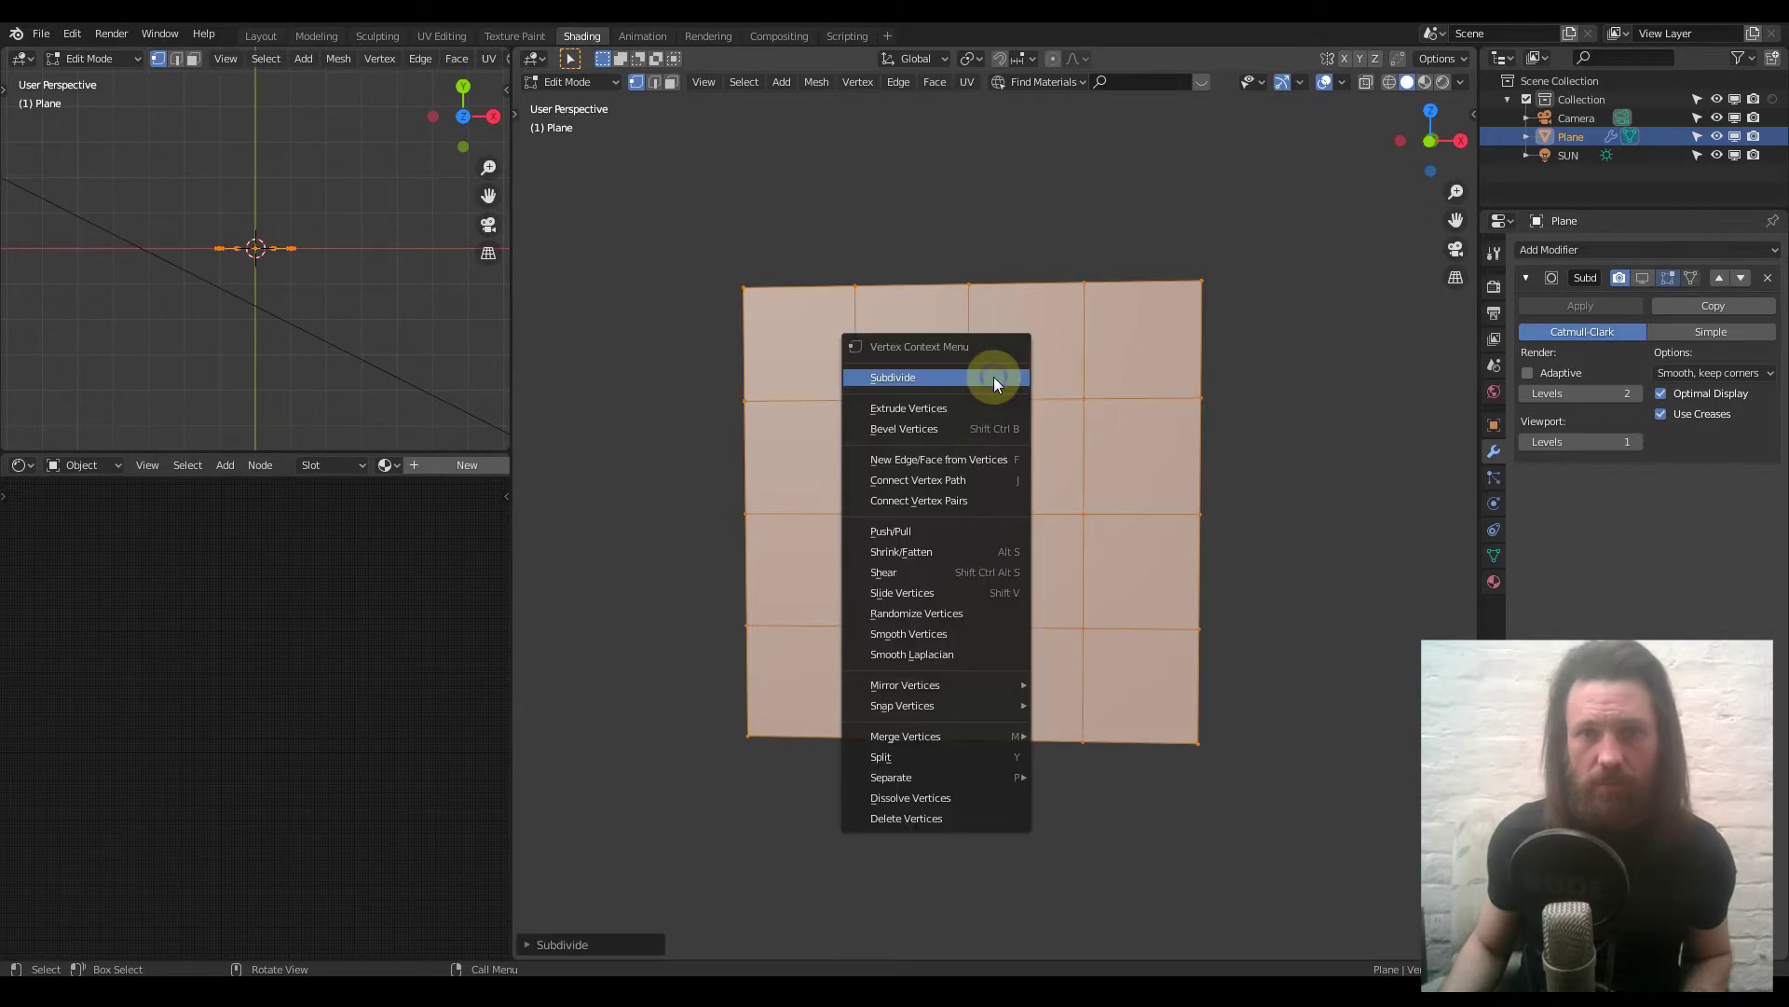
click(994, 376)
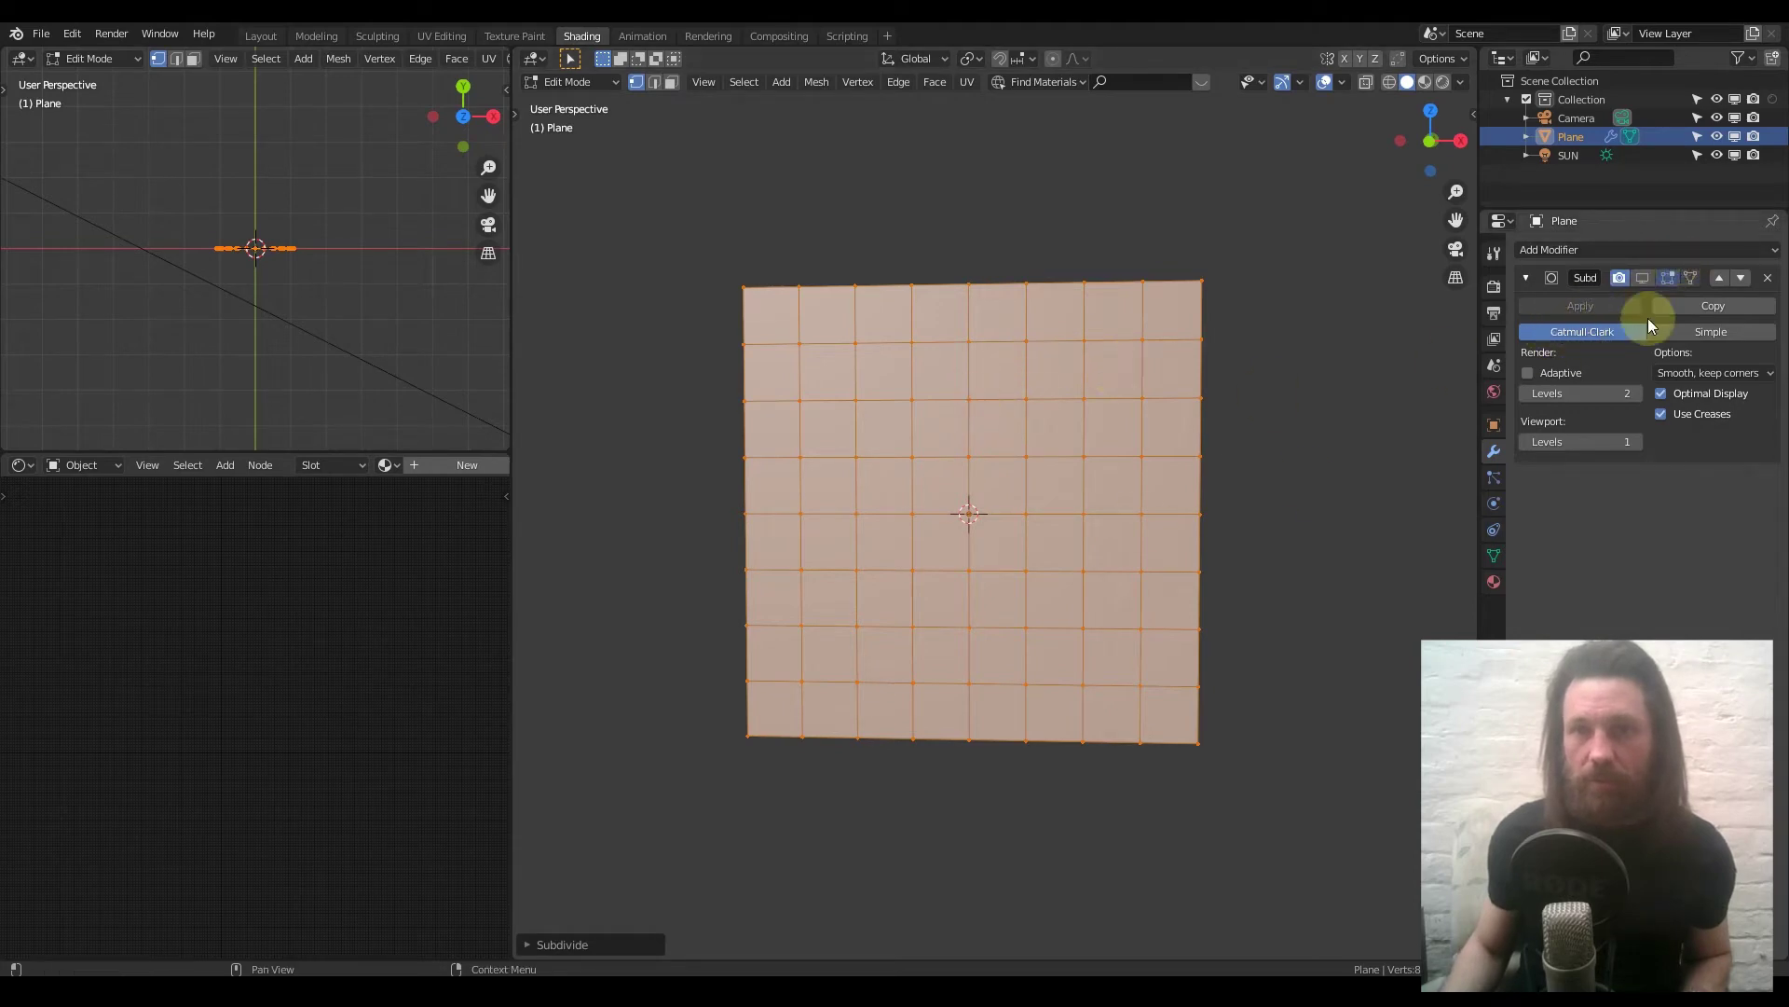
click(1650, 280)
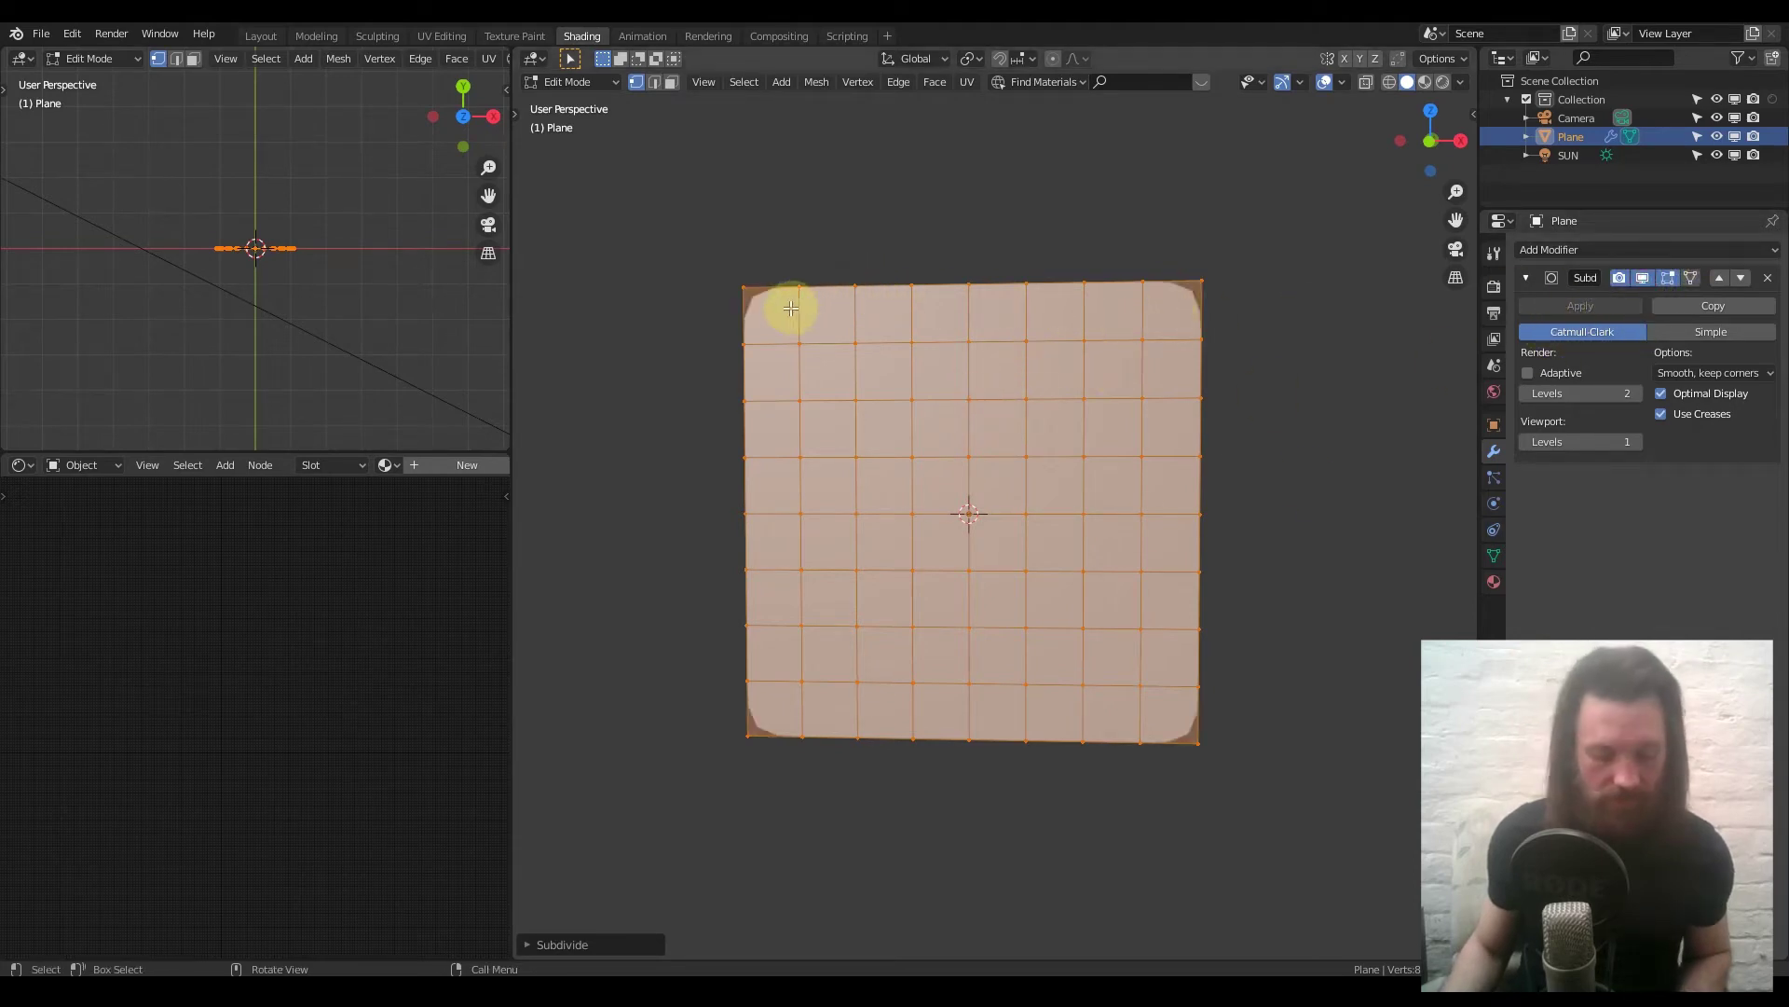
Add an edge loop near the top row, select all, and return to Object Mode.
key(ctrl+r)
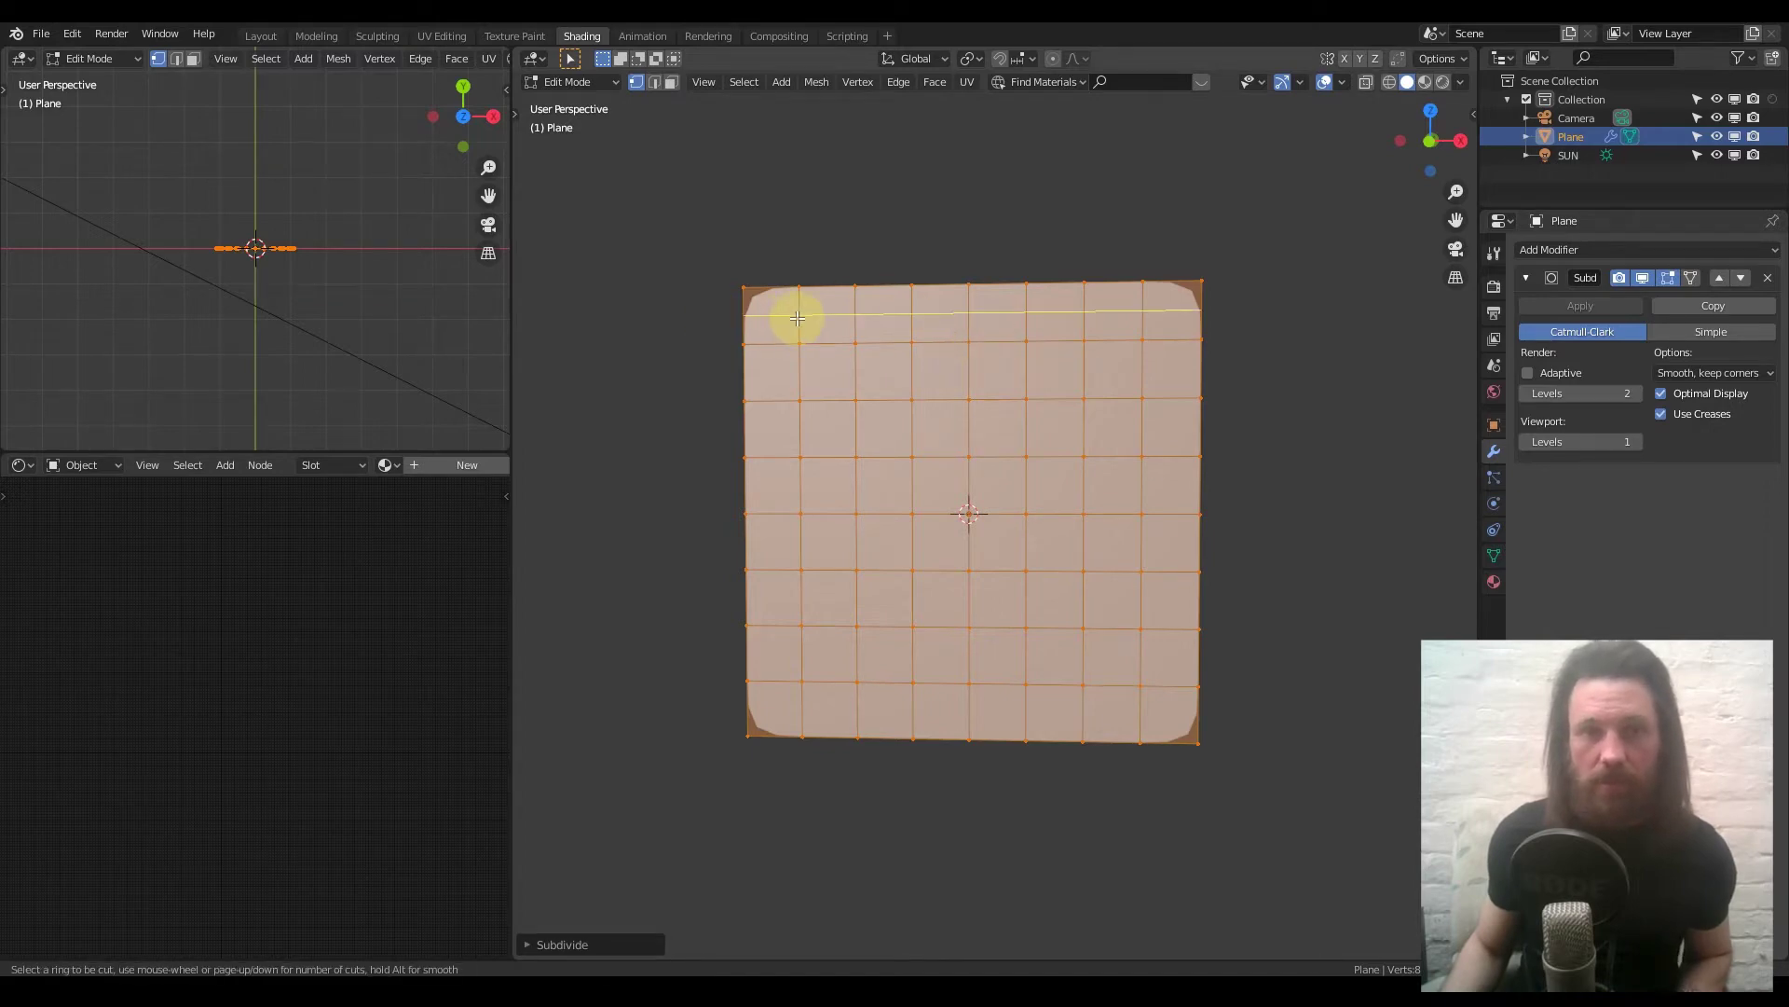
click(797, 318)
click(801, 296)
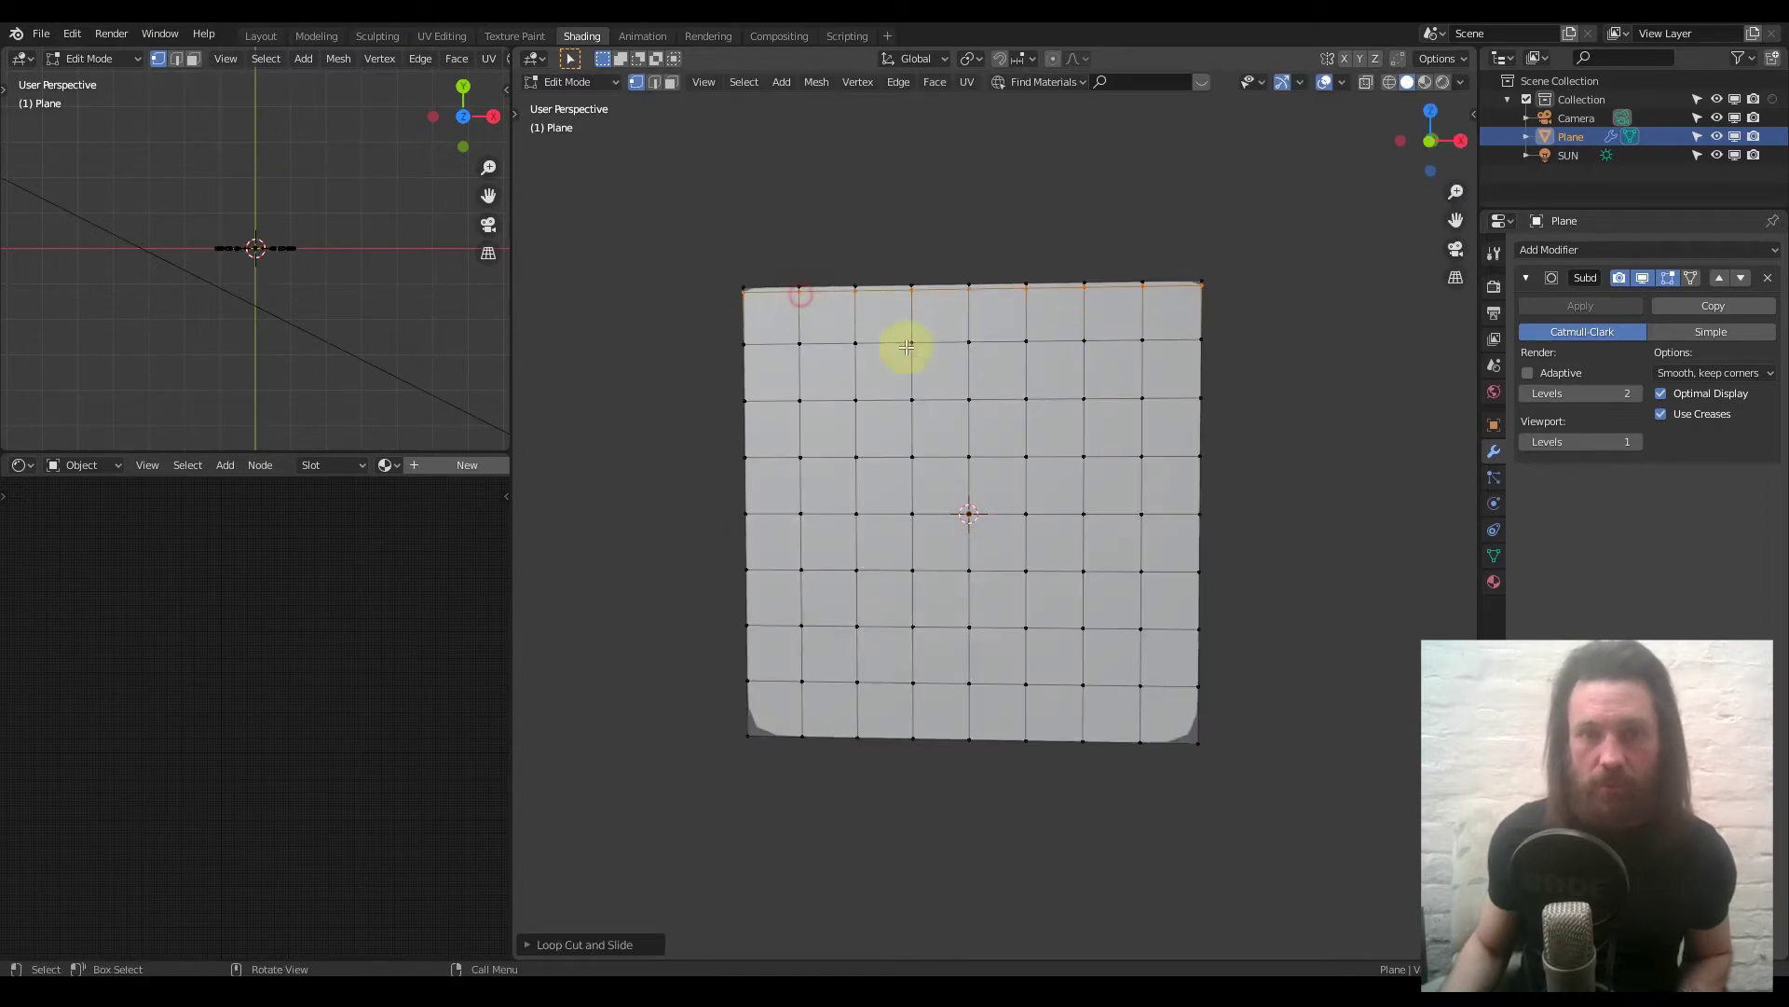
key(a)
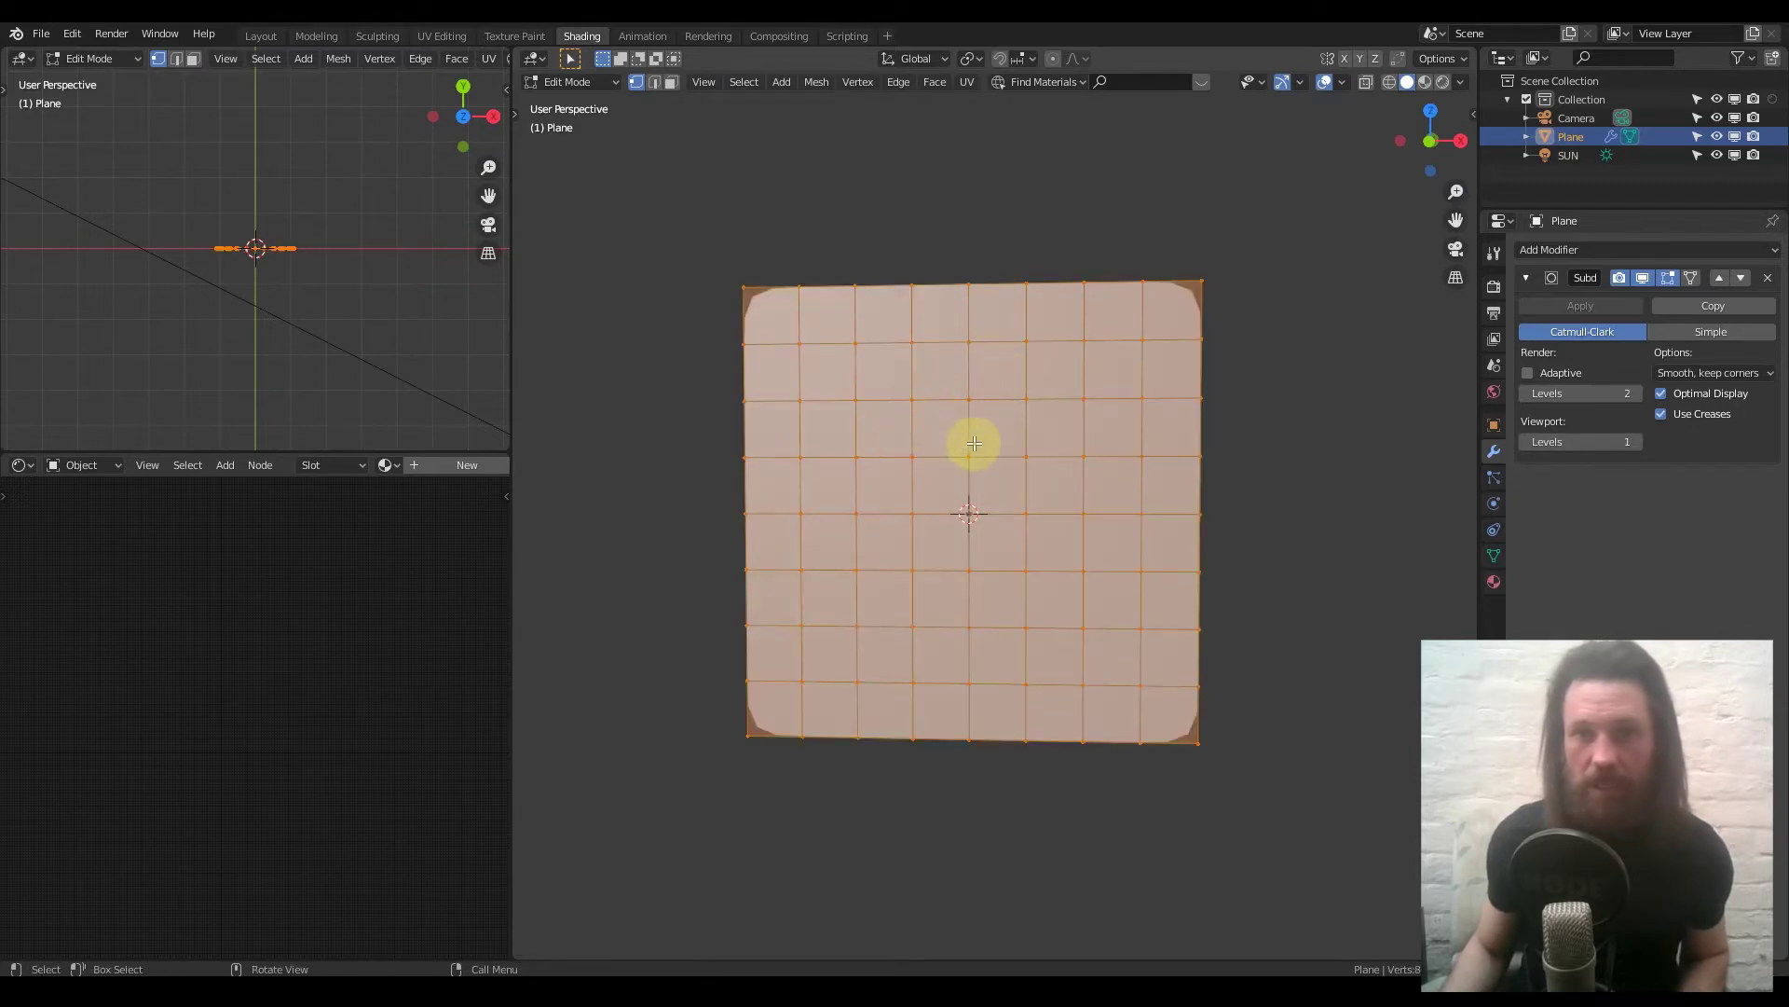
key(Tab)
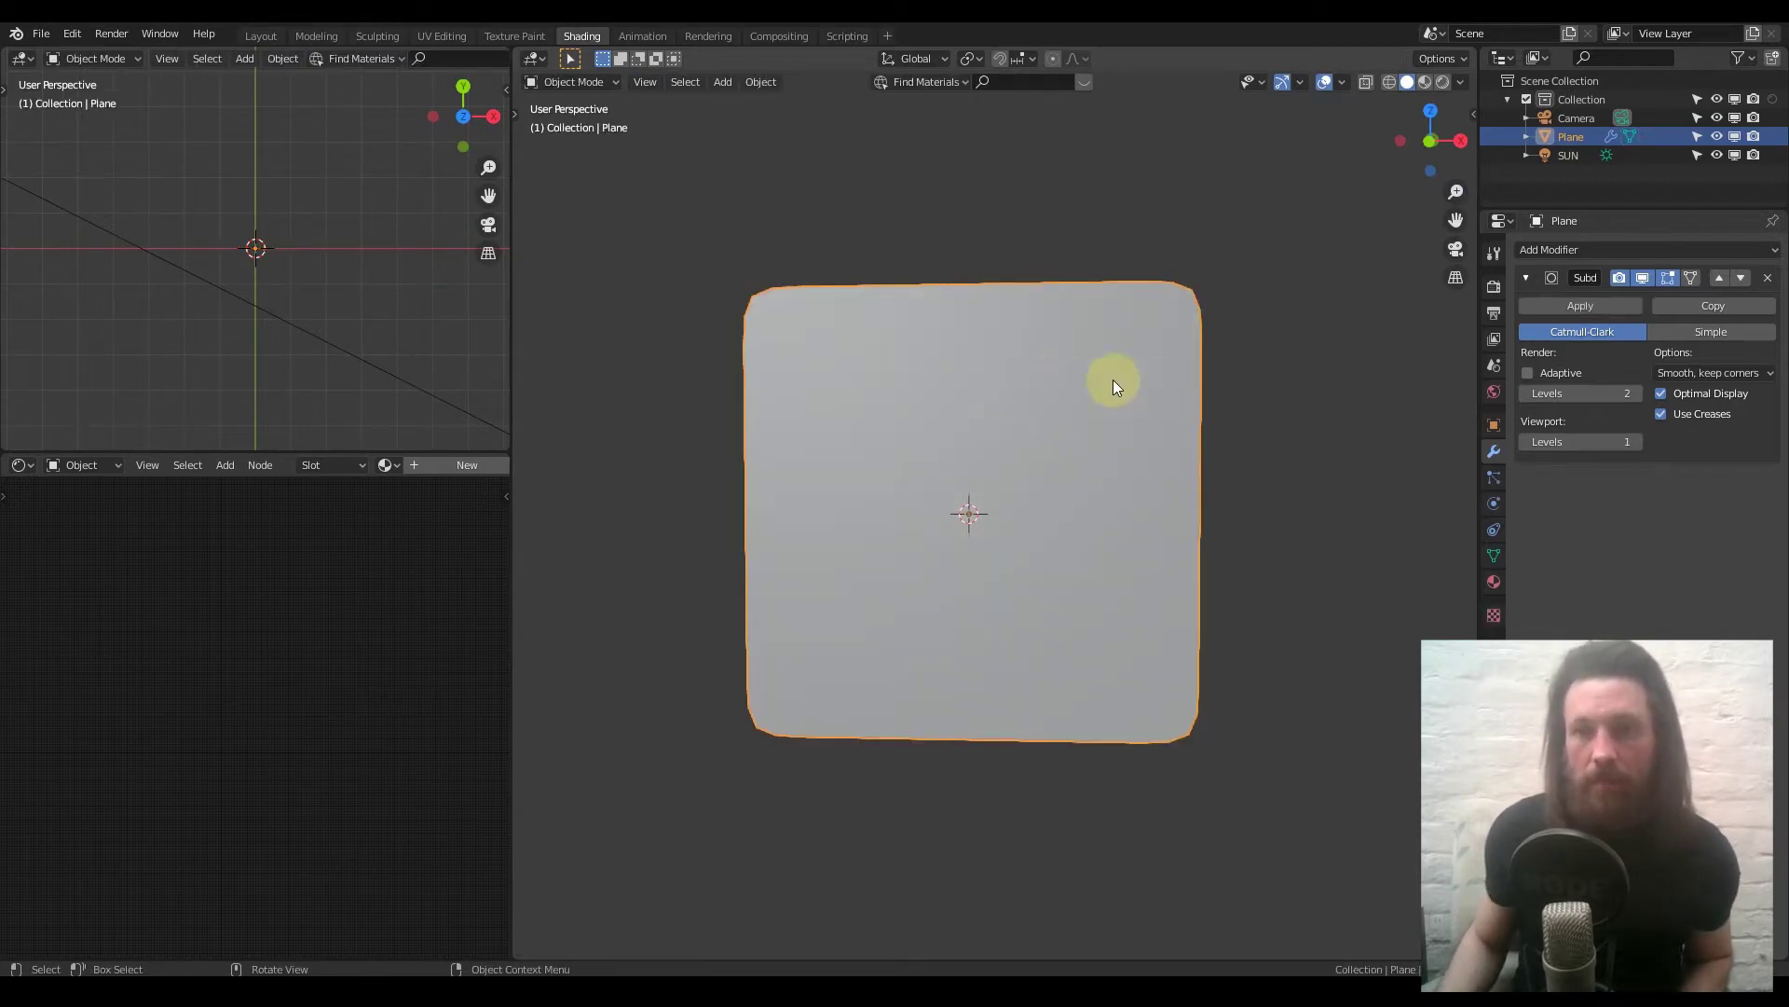
Assign the NS Infinite Surface Builder MASTER material, preview it rendered, and show the Subdivision modifier settings.
click(1494, 582)
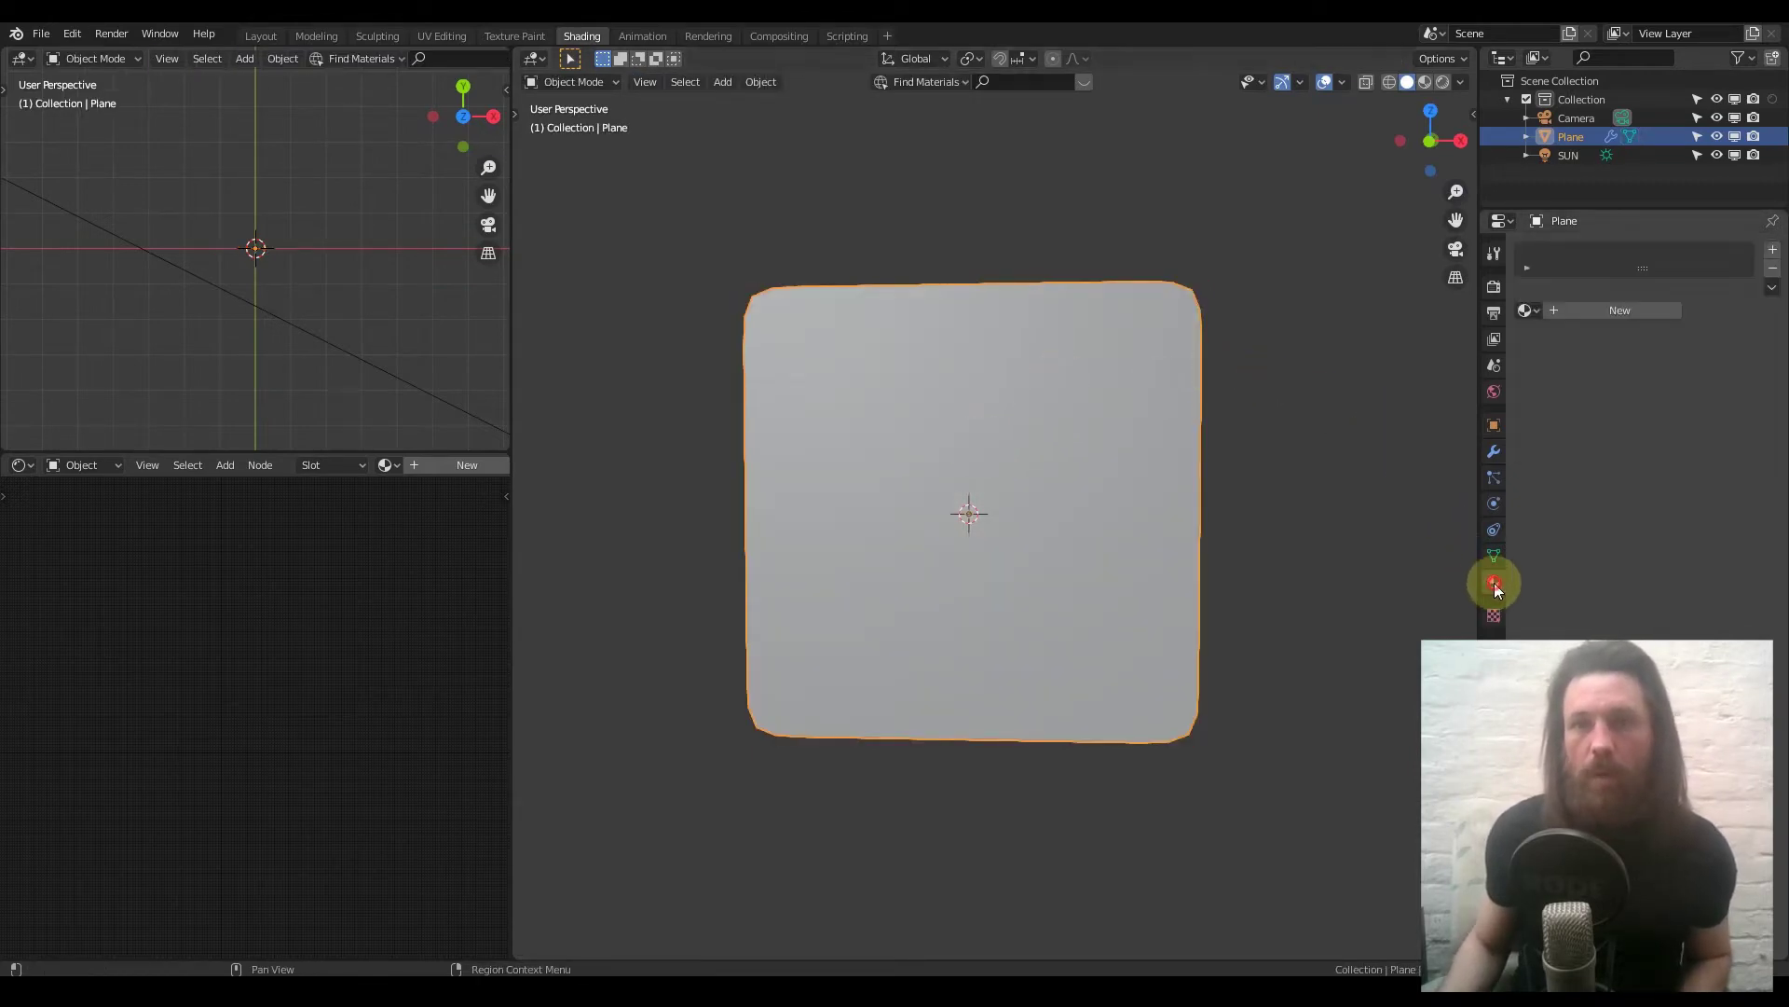
click(1529, 310)
click(1590, 359)
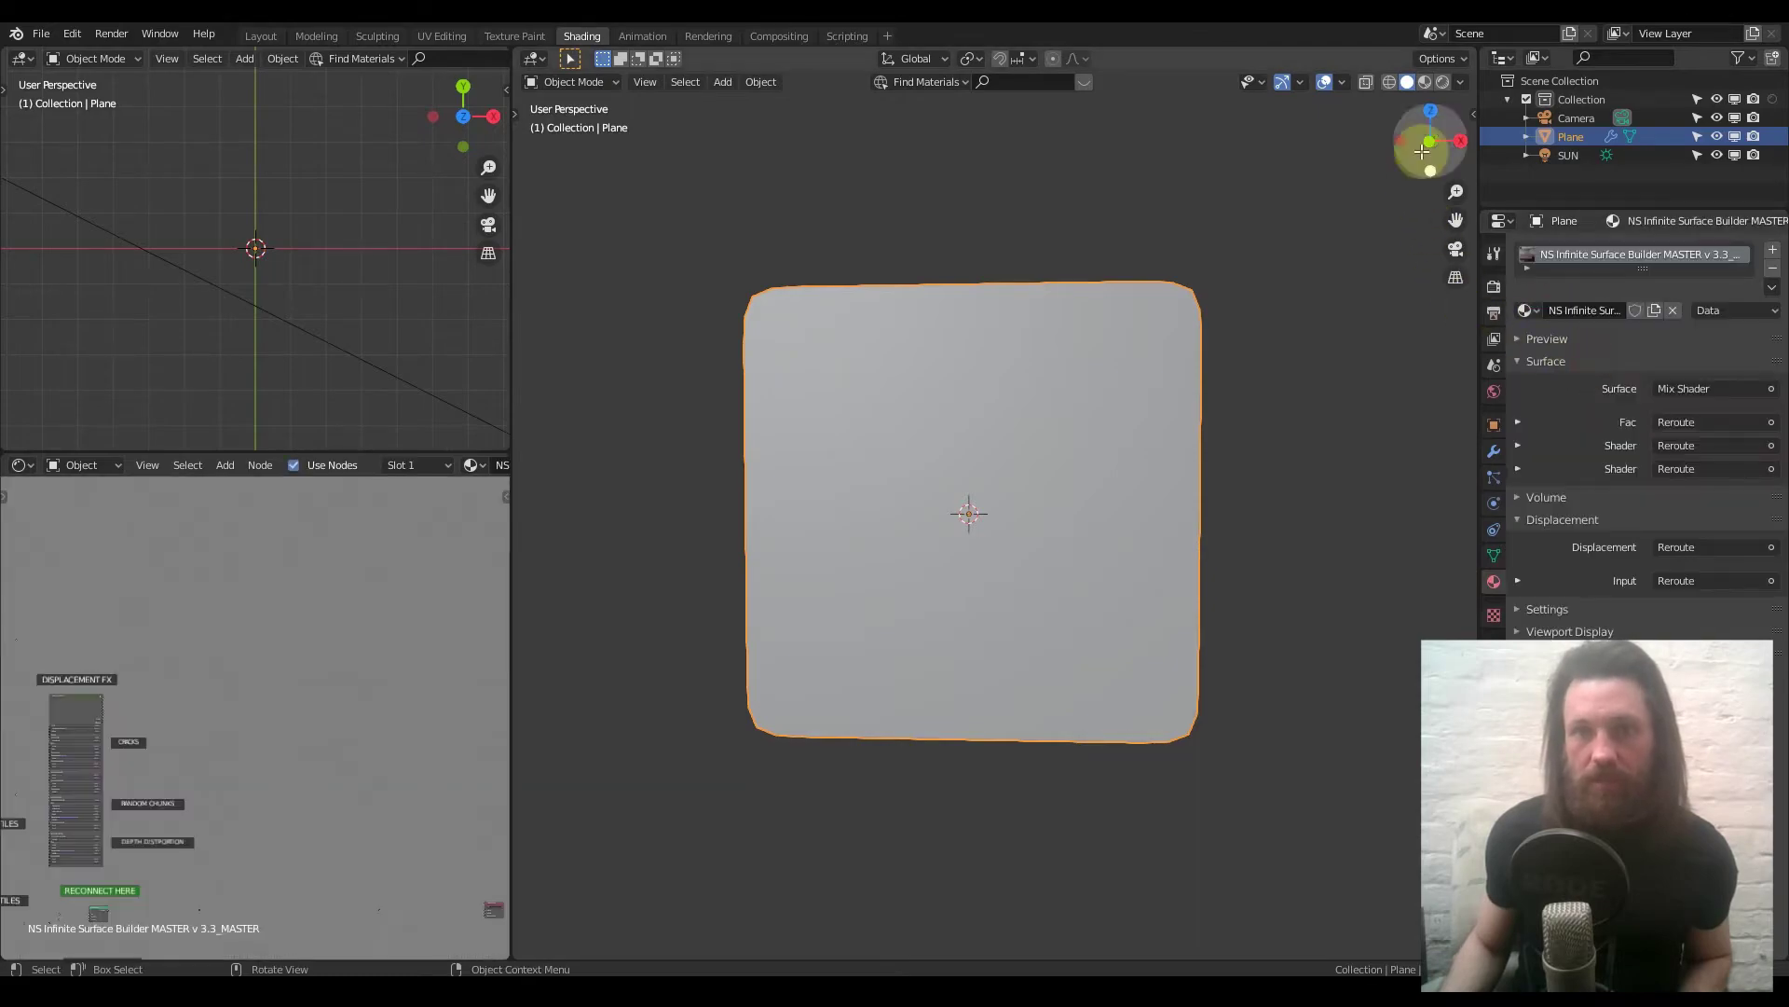
click(1444, 83)
middle_drag(971, 523, 1014, 545)
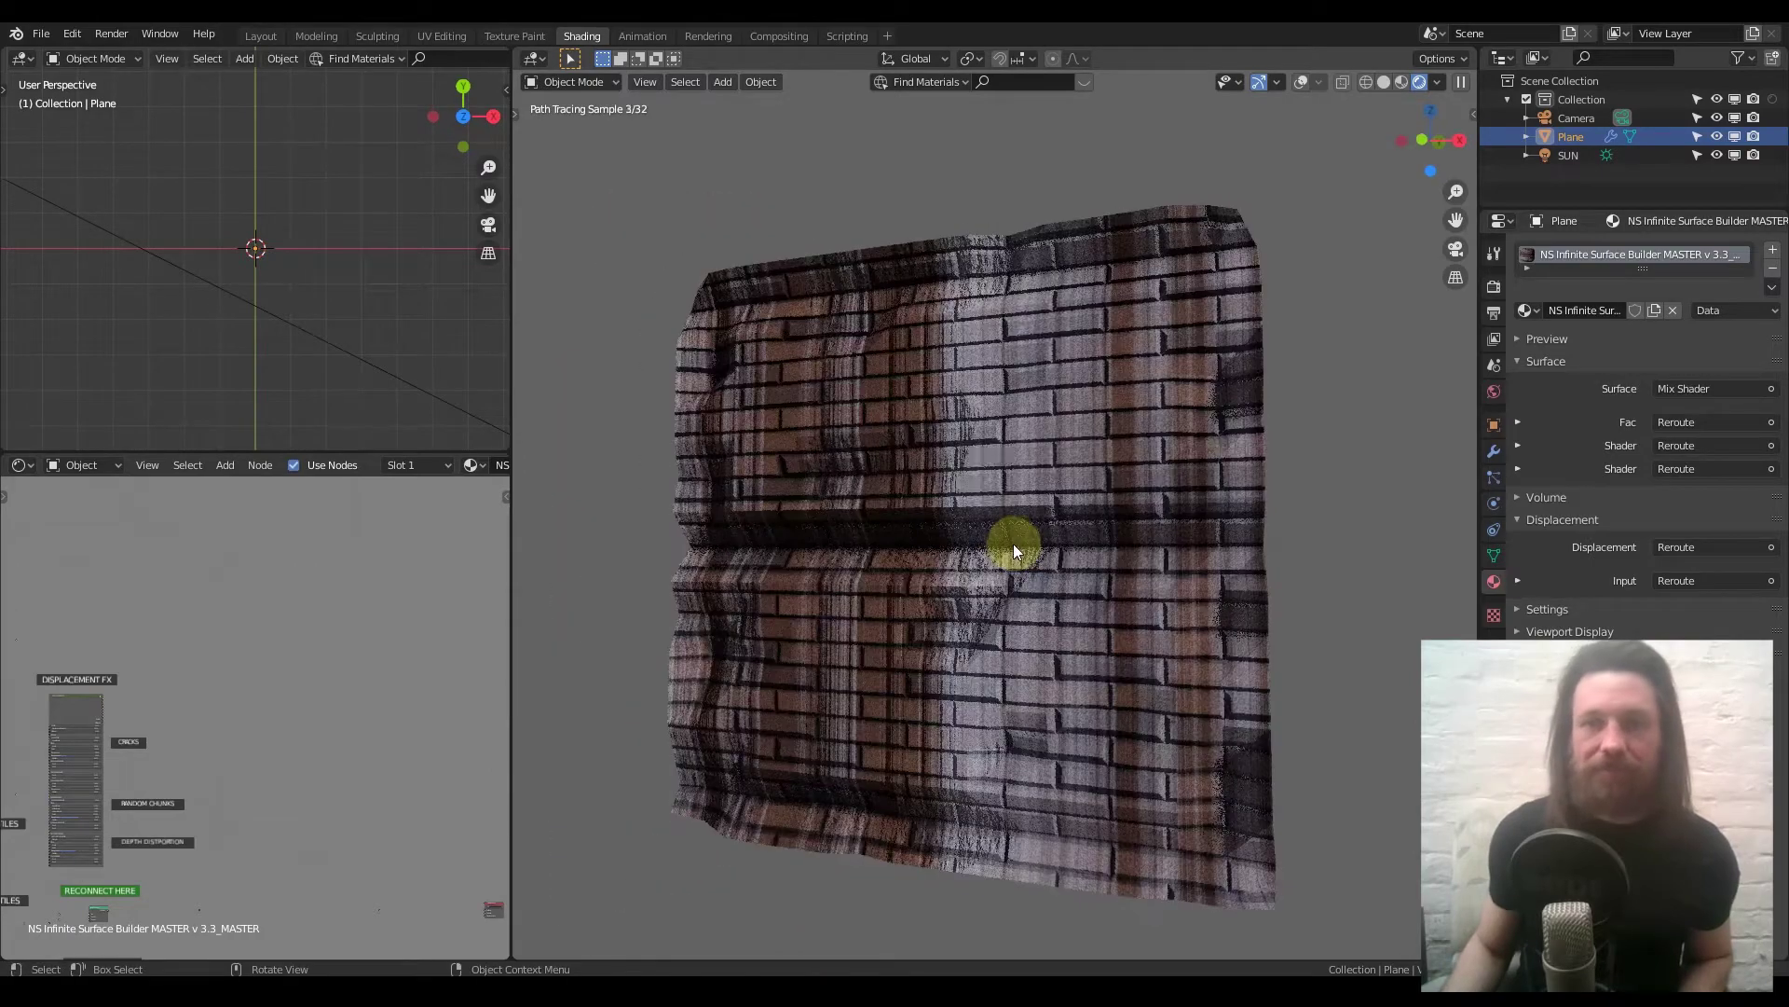
click(1494, 448)
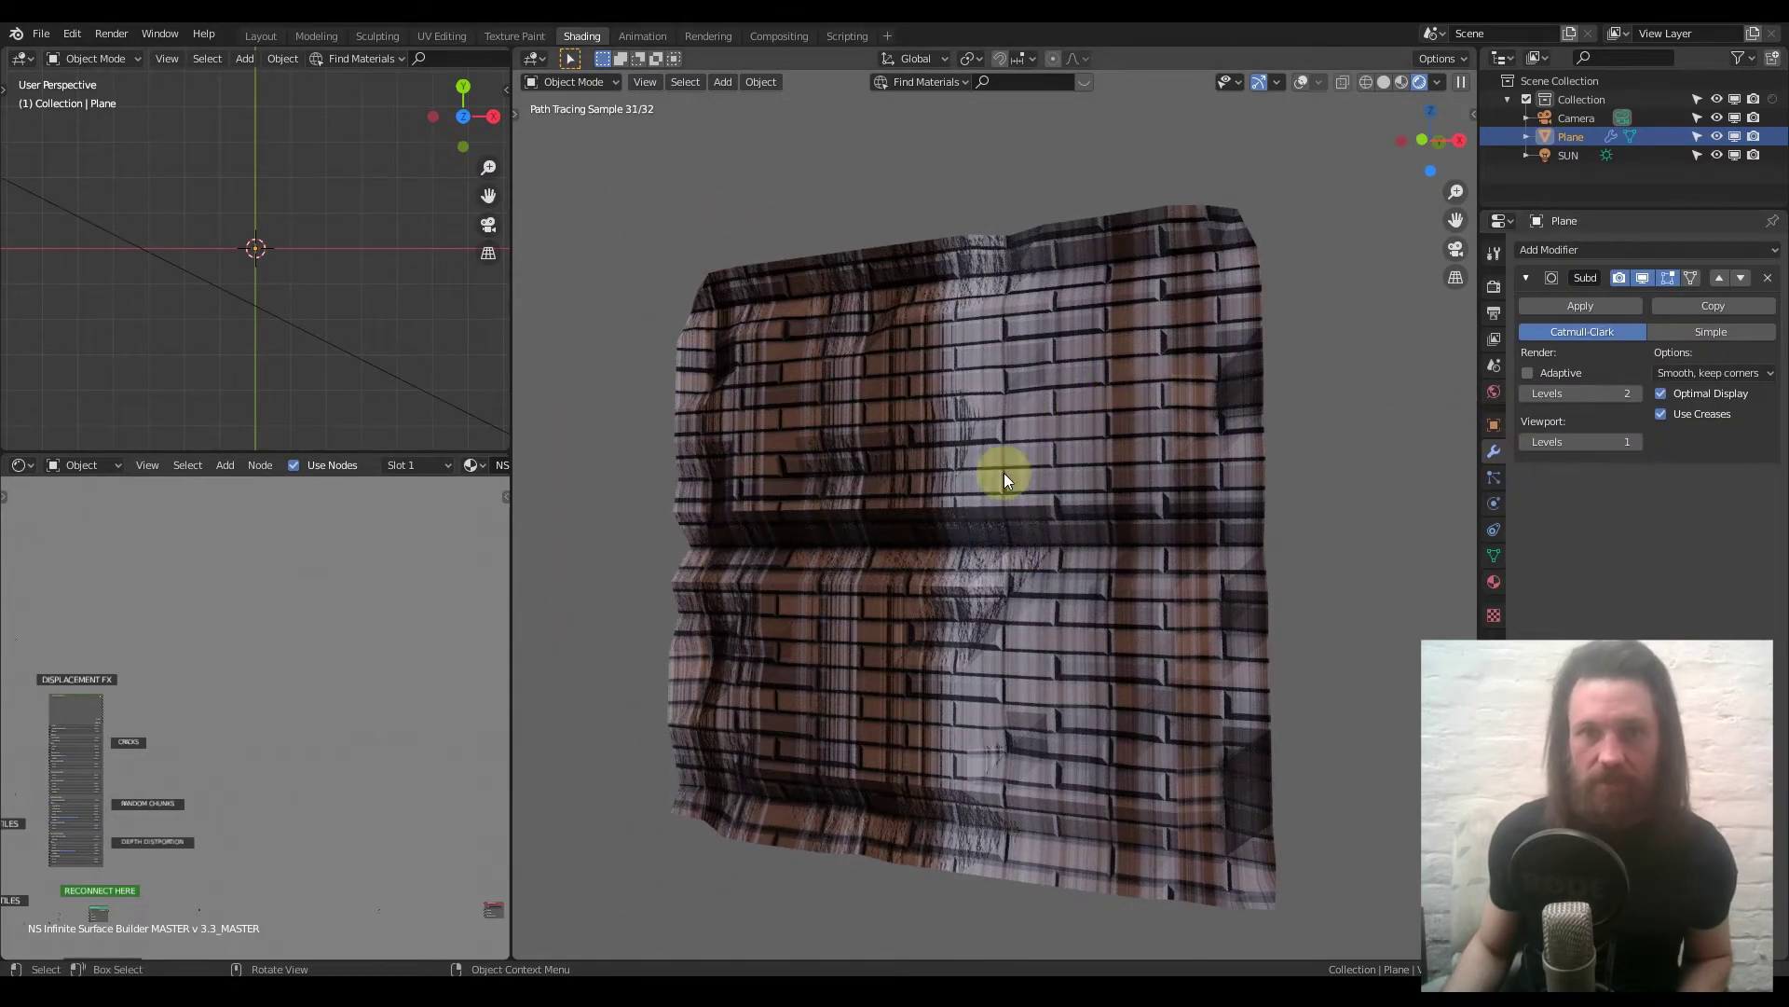
middle_drag(1003, 473, 1283, 460)
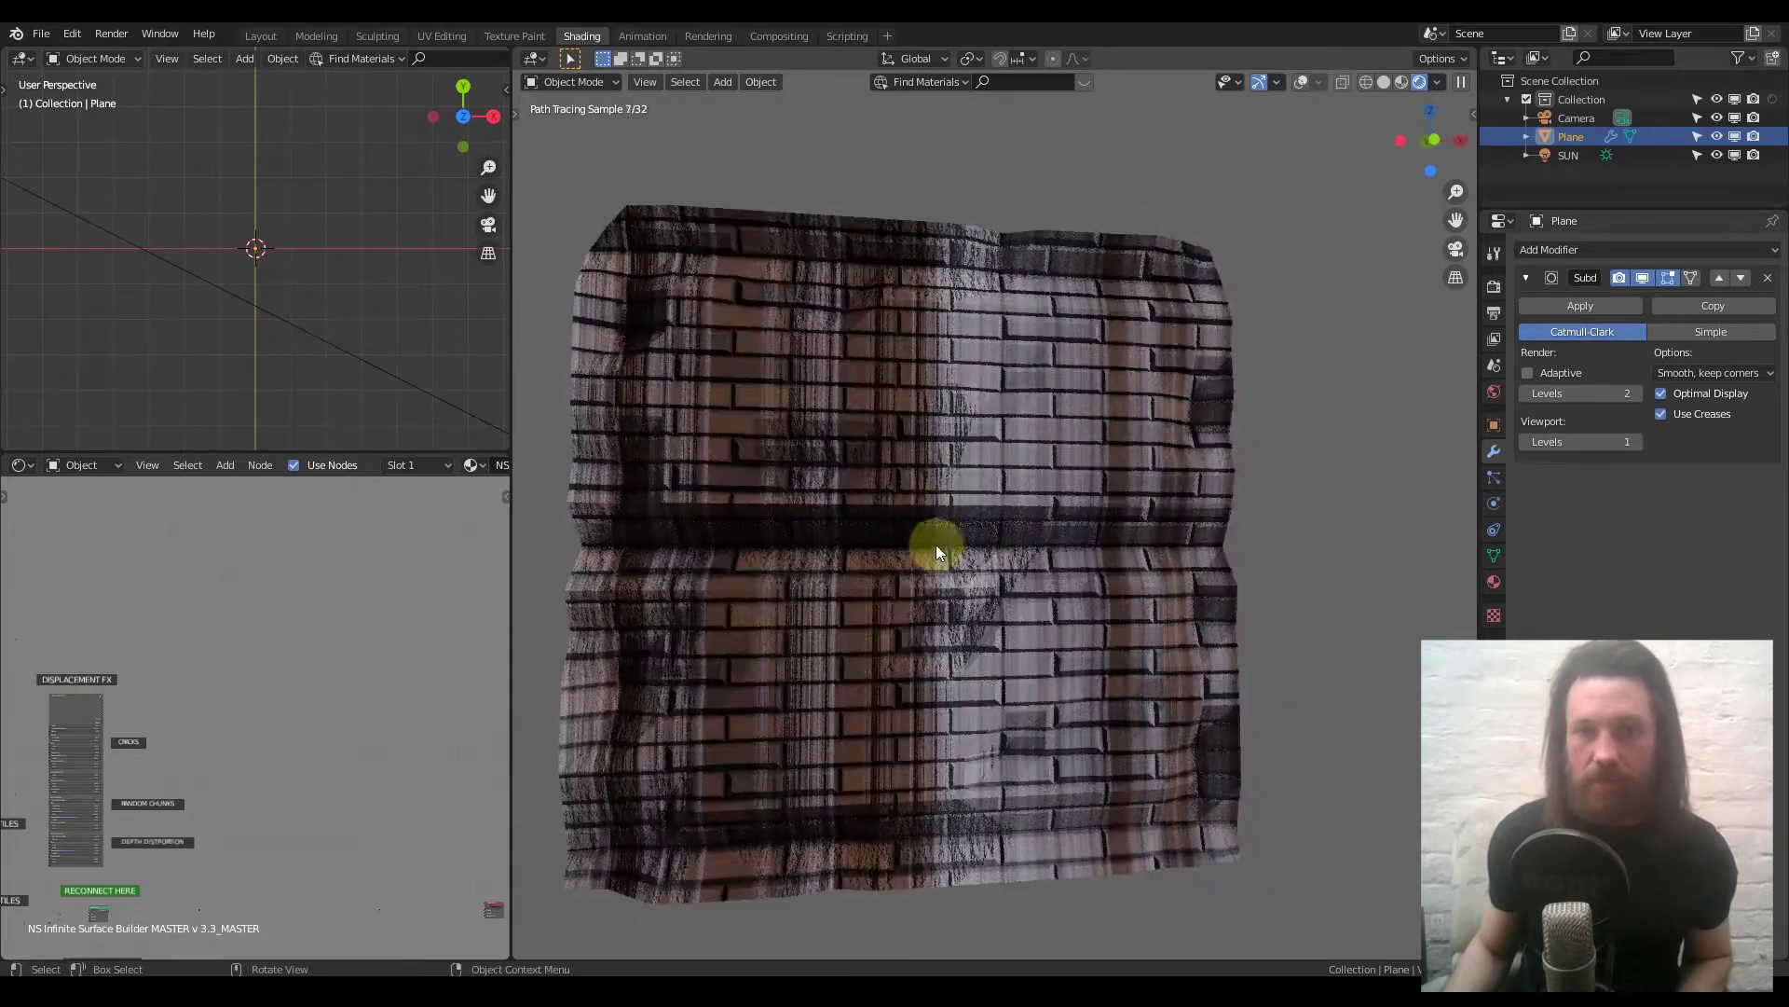
Raise the Subdivision modifier's viewport levels to 5 and orbit to a frontal view of the wall.
click(1639, 442)
click(1639, 442)
click(1638, 442)
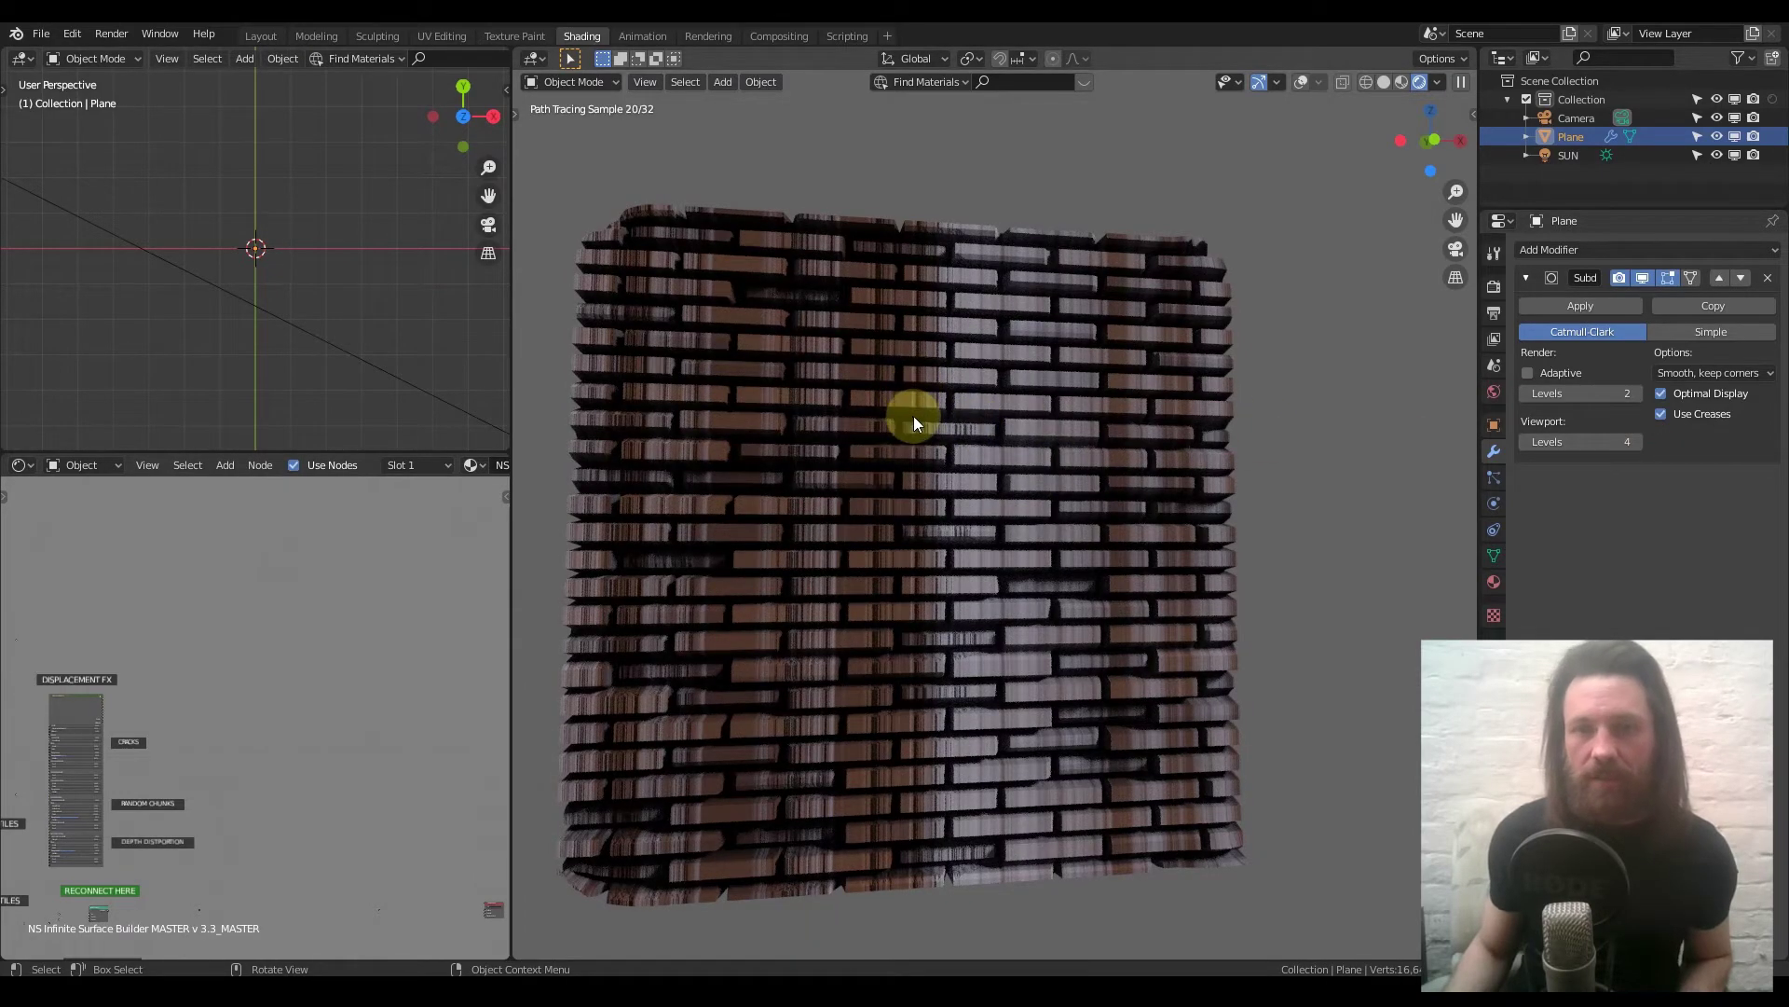
click(1640, 441)
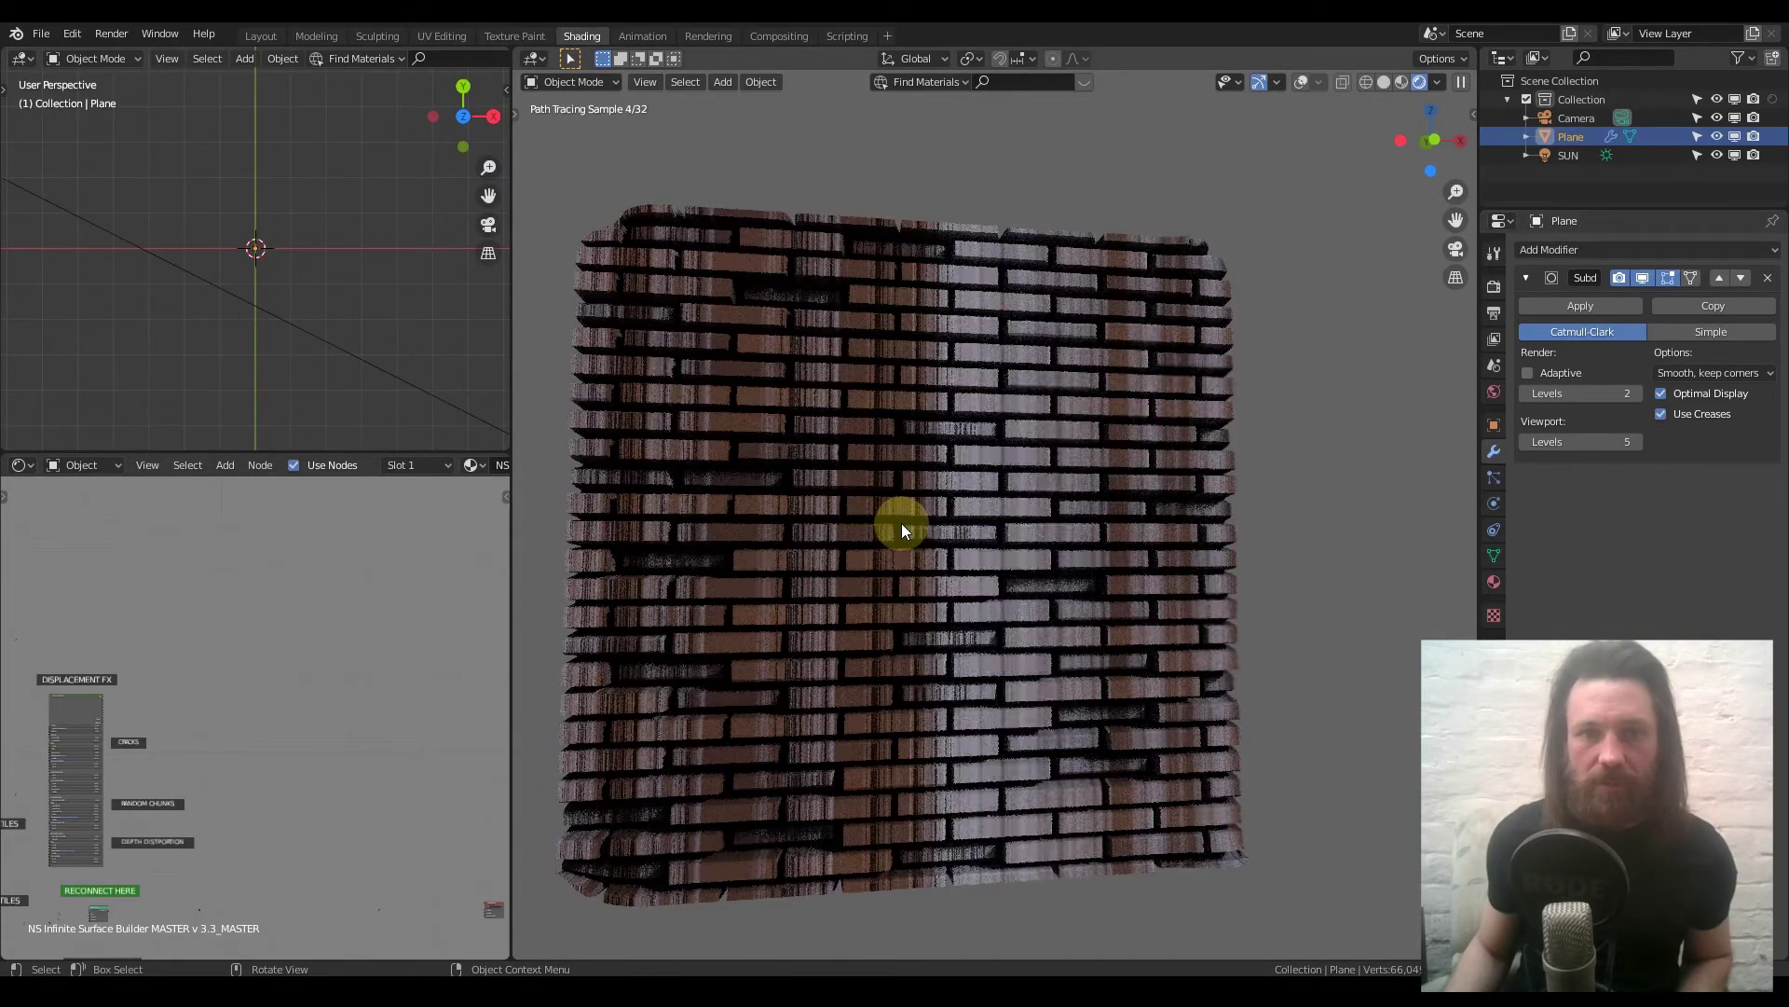
scroll(902, 523, up, 3)
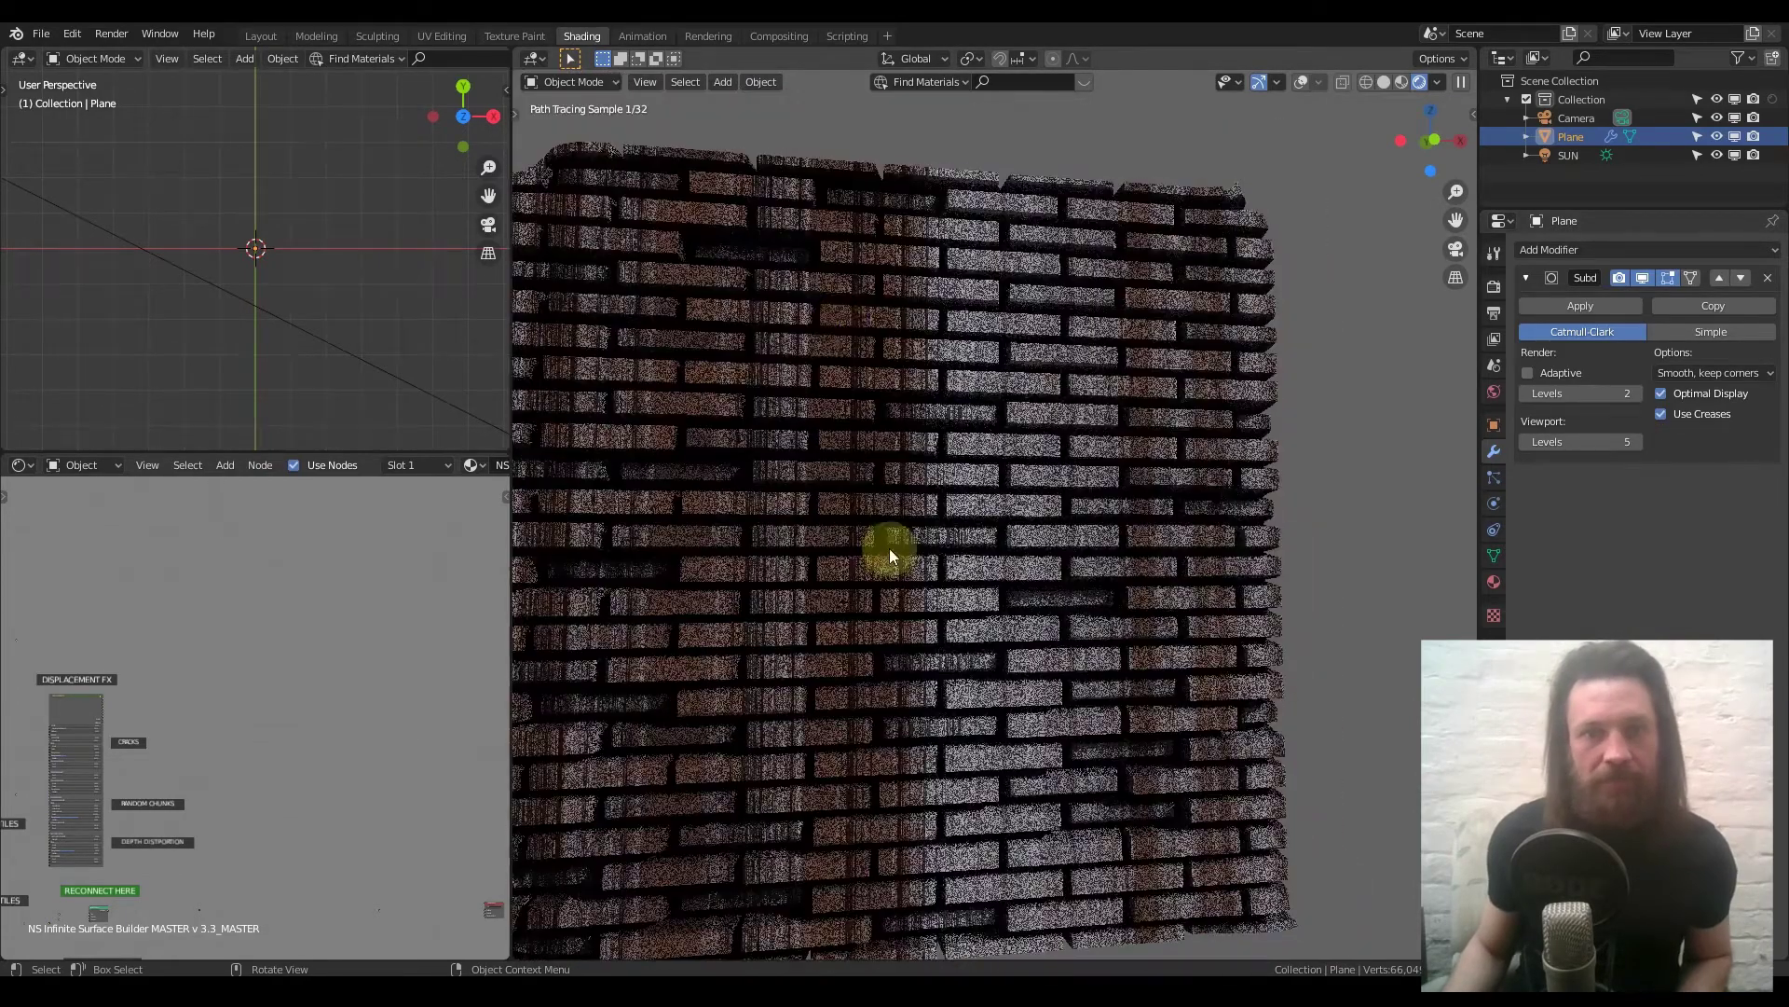
middle_drag(890, 548, 903, 449)
scroll(920, 534, down, 2)
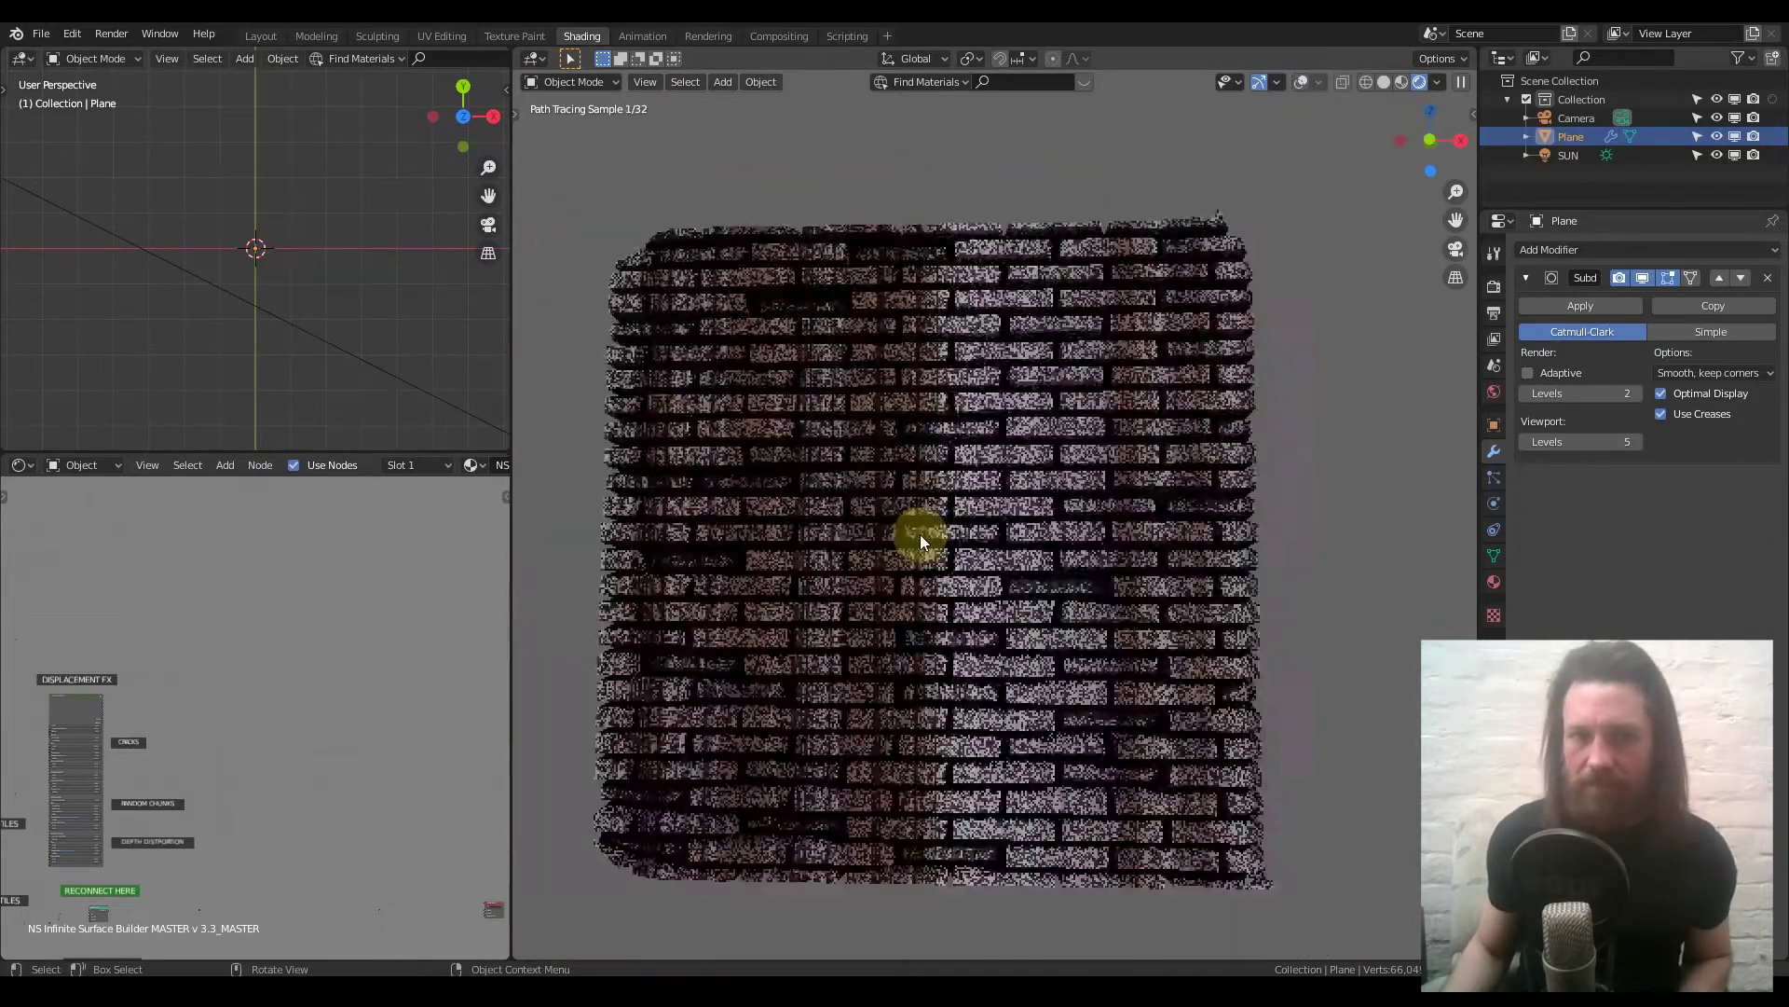
Zoom out, pan and zoom in the Shader Editor for a close view of the COLOUR FX node group.
scroll(276, 680, down, 2)
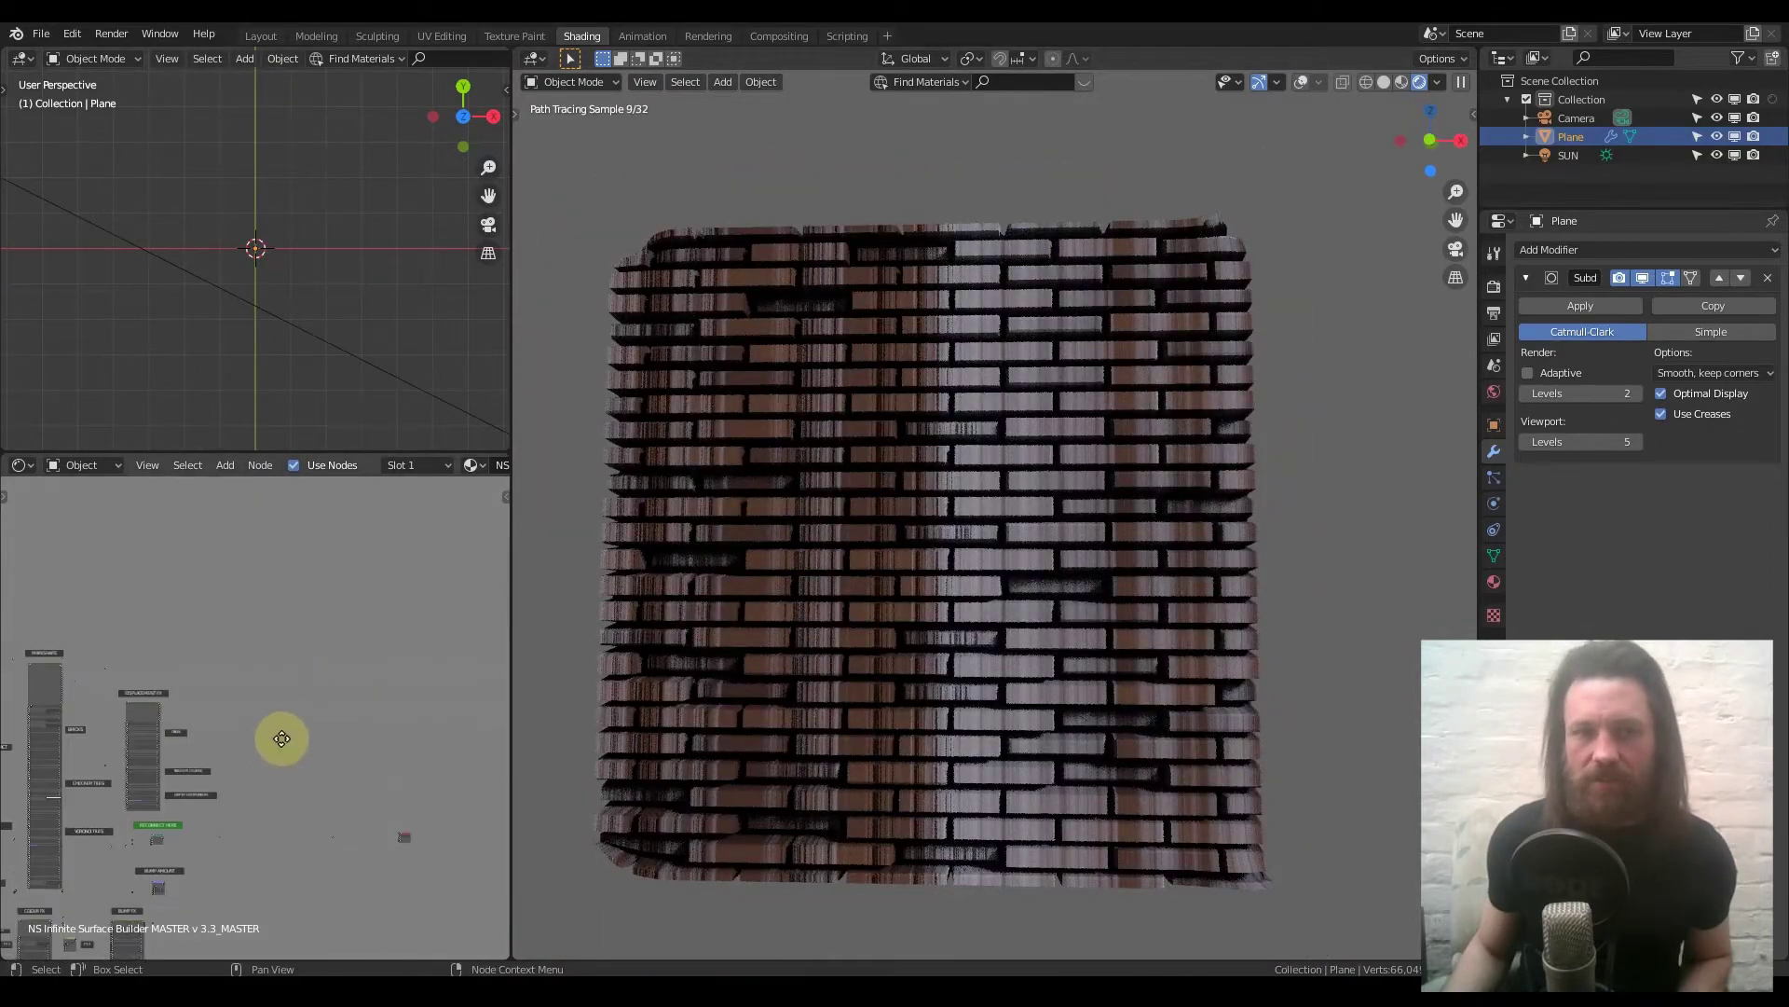
middle_drag(279, 735, 383, 512)
middle_drag(224, 639, 272, 653)
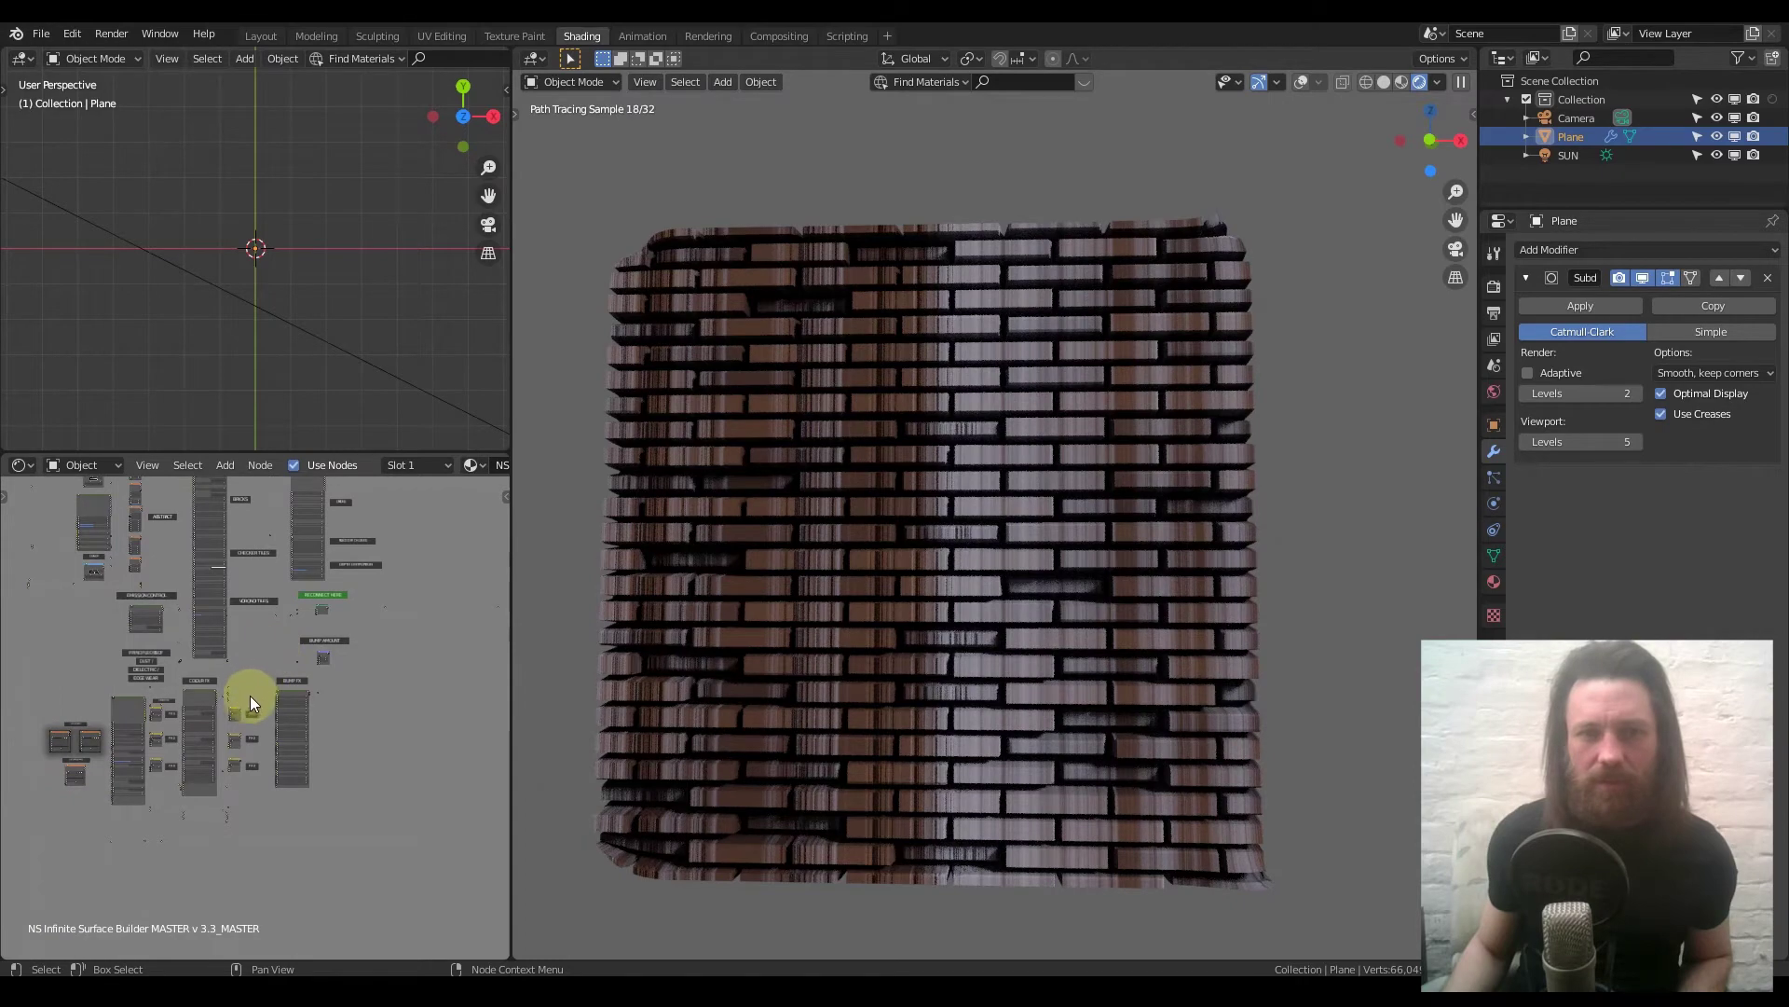
scroll(248, 701, up, 2)
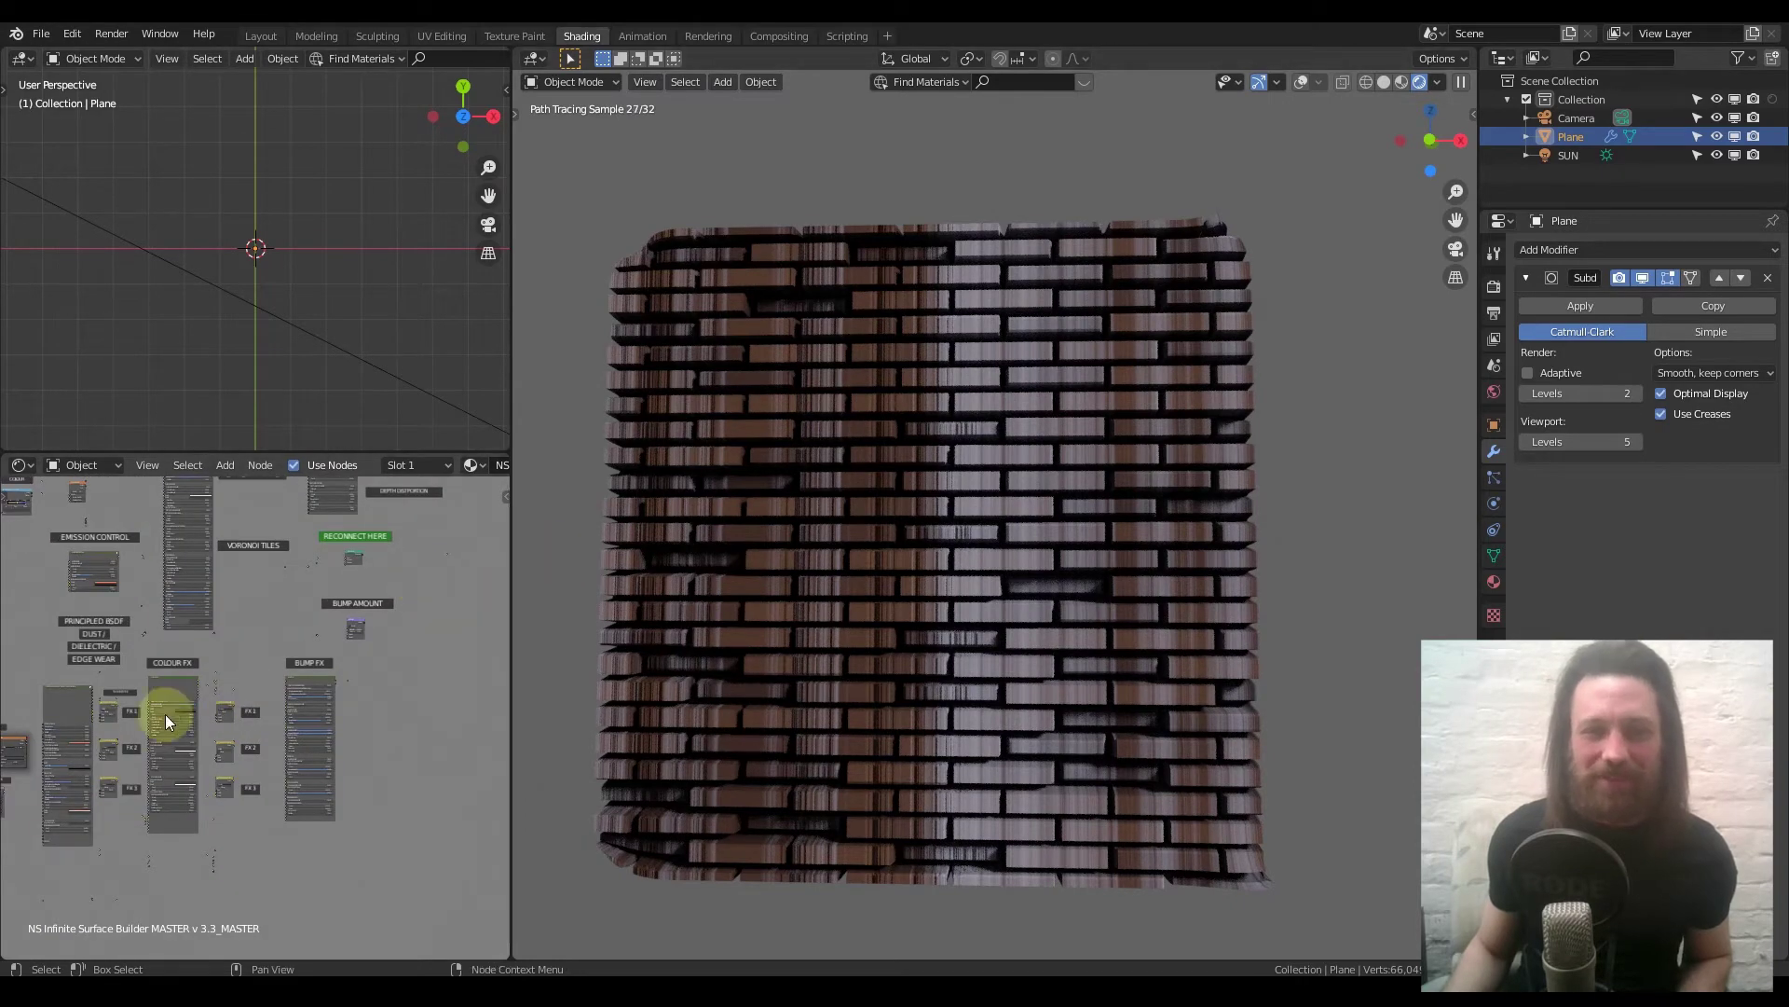
scroll(165, 718, up, 4)
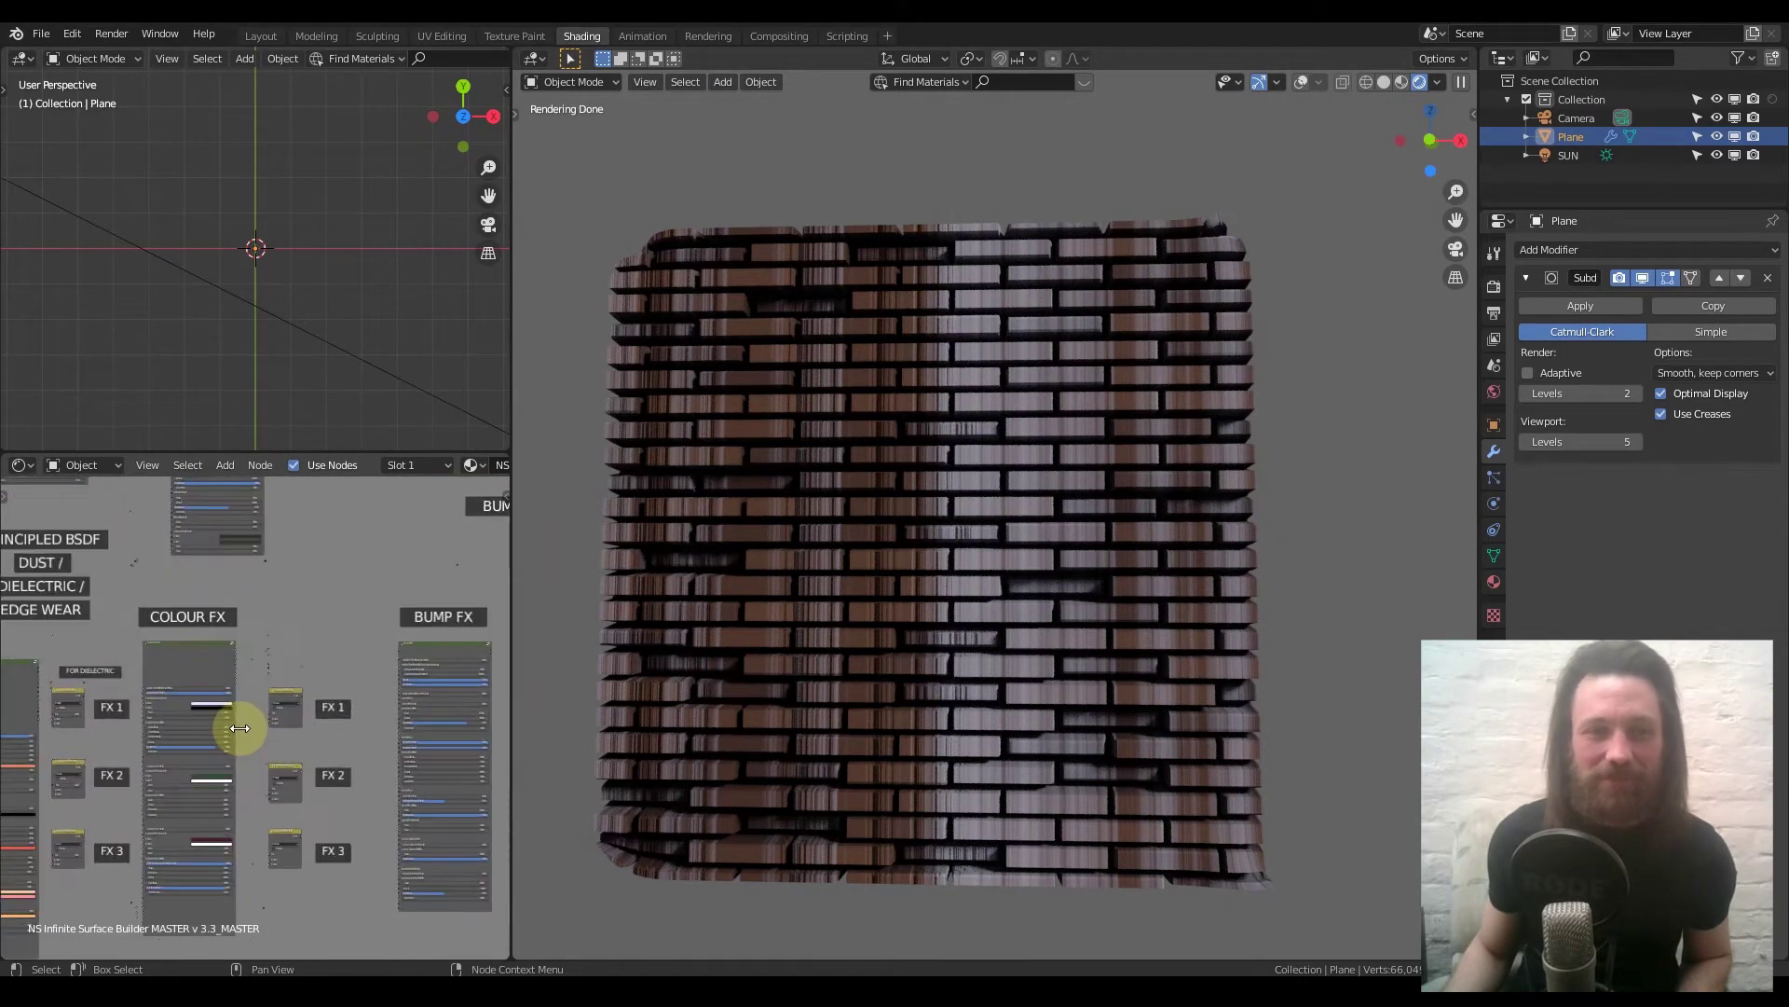
scroll(239, 727, up, 3)
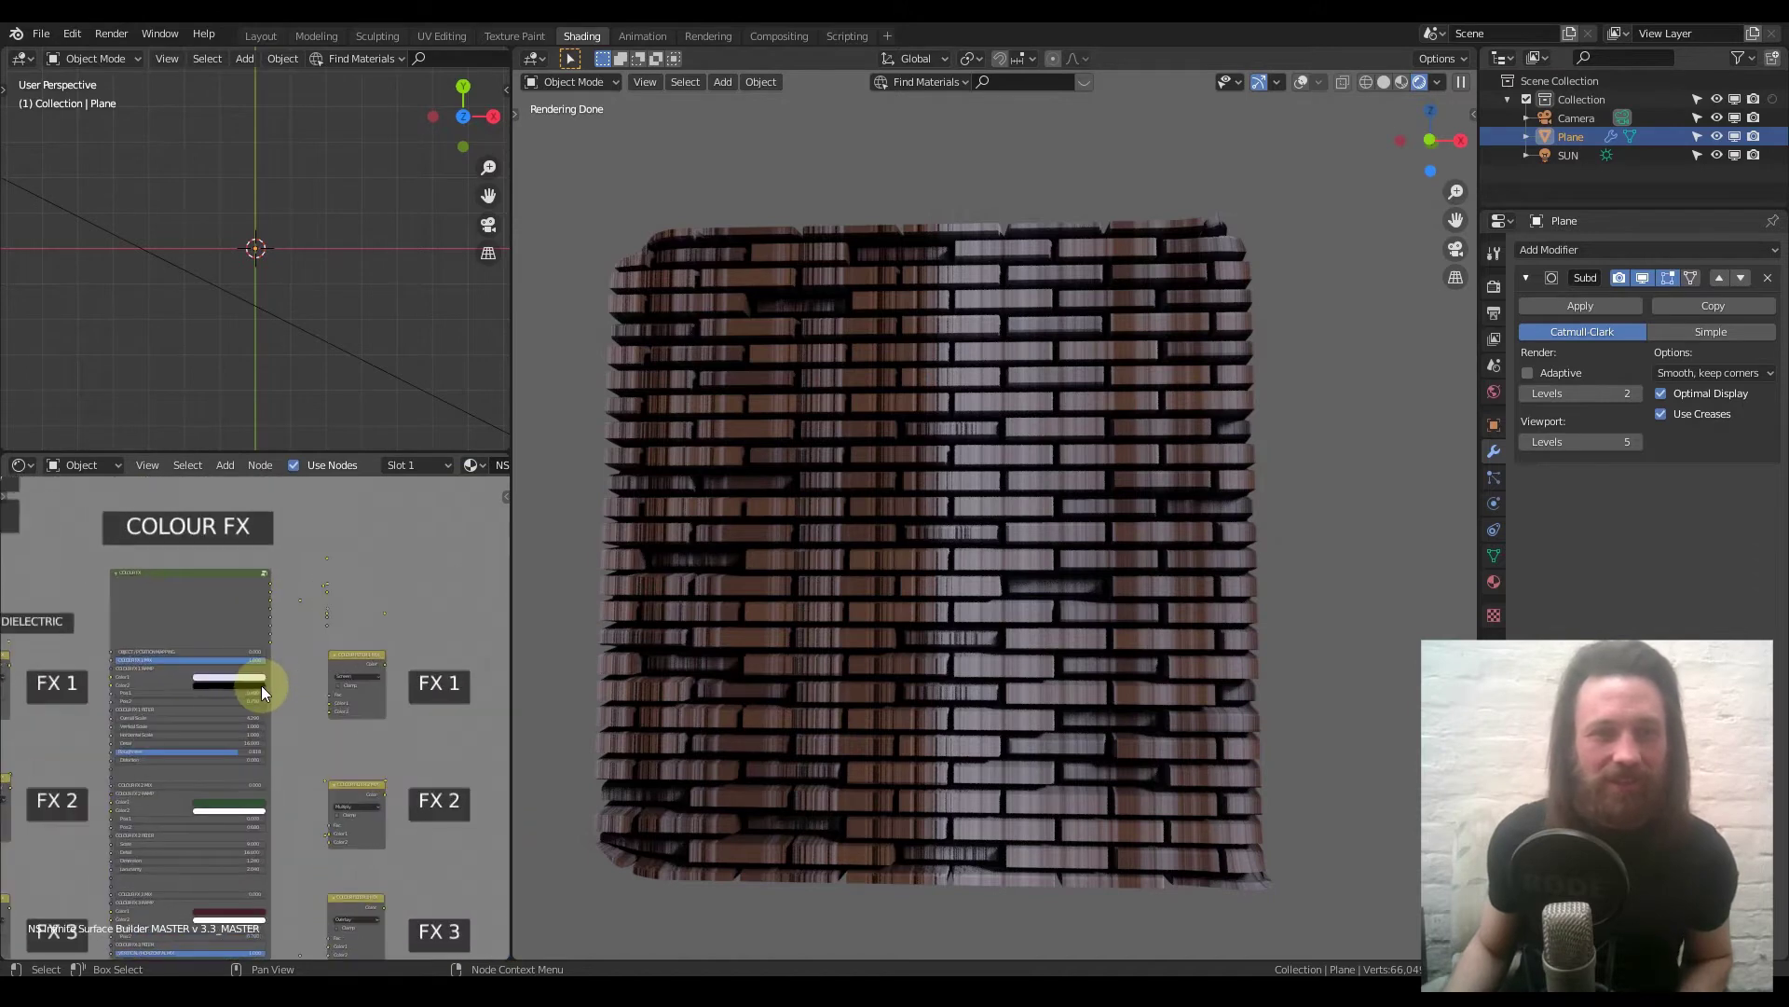
scroll(259, 663, up, 1)
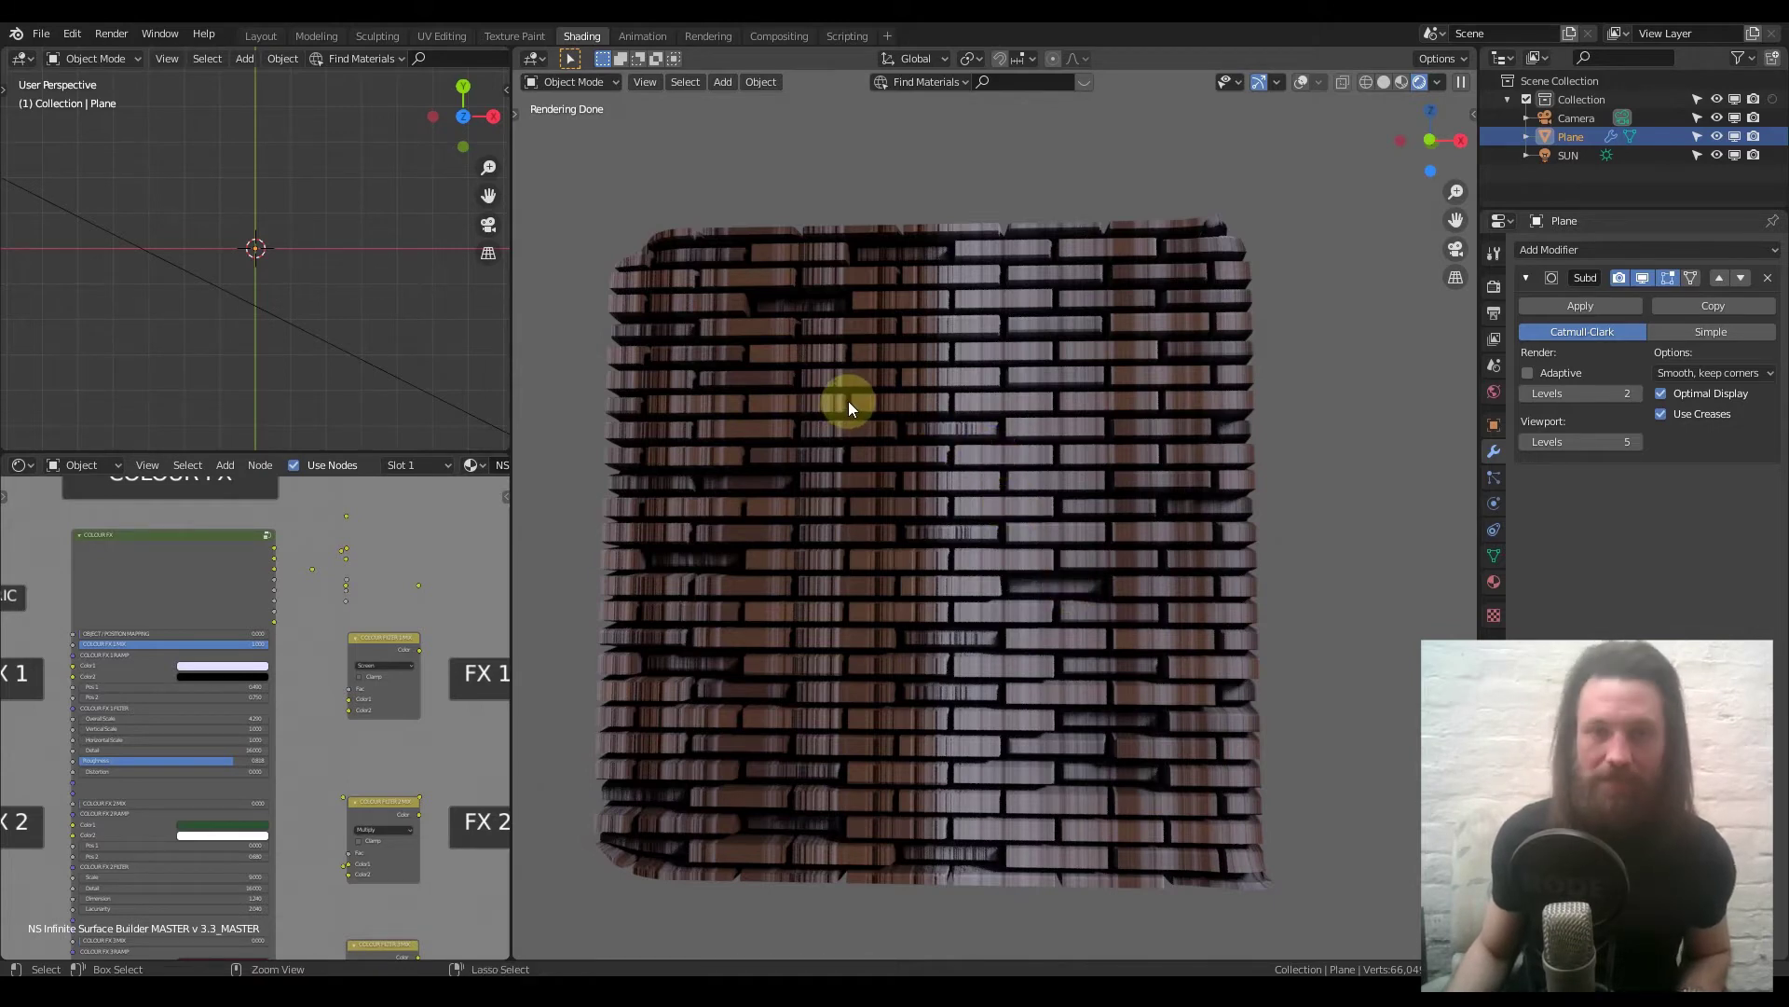
key(ctrl+a)
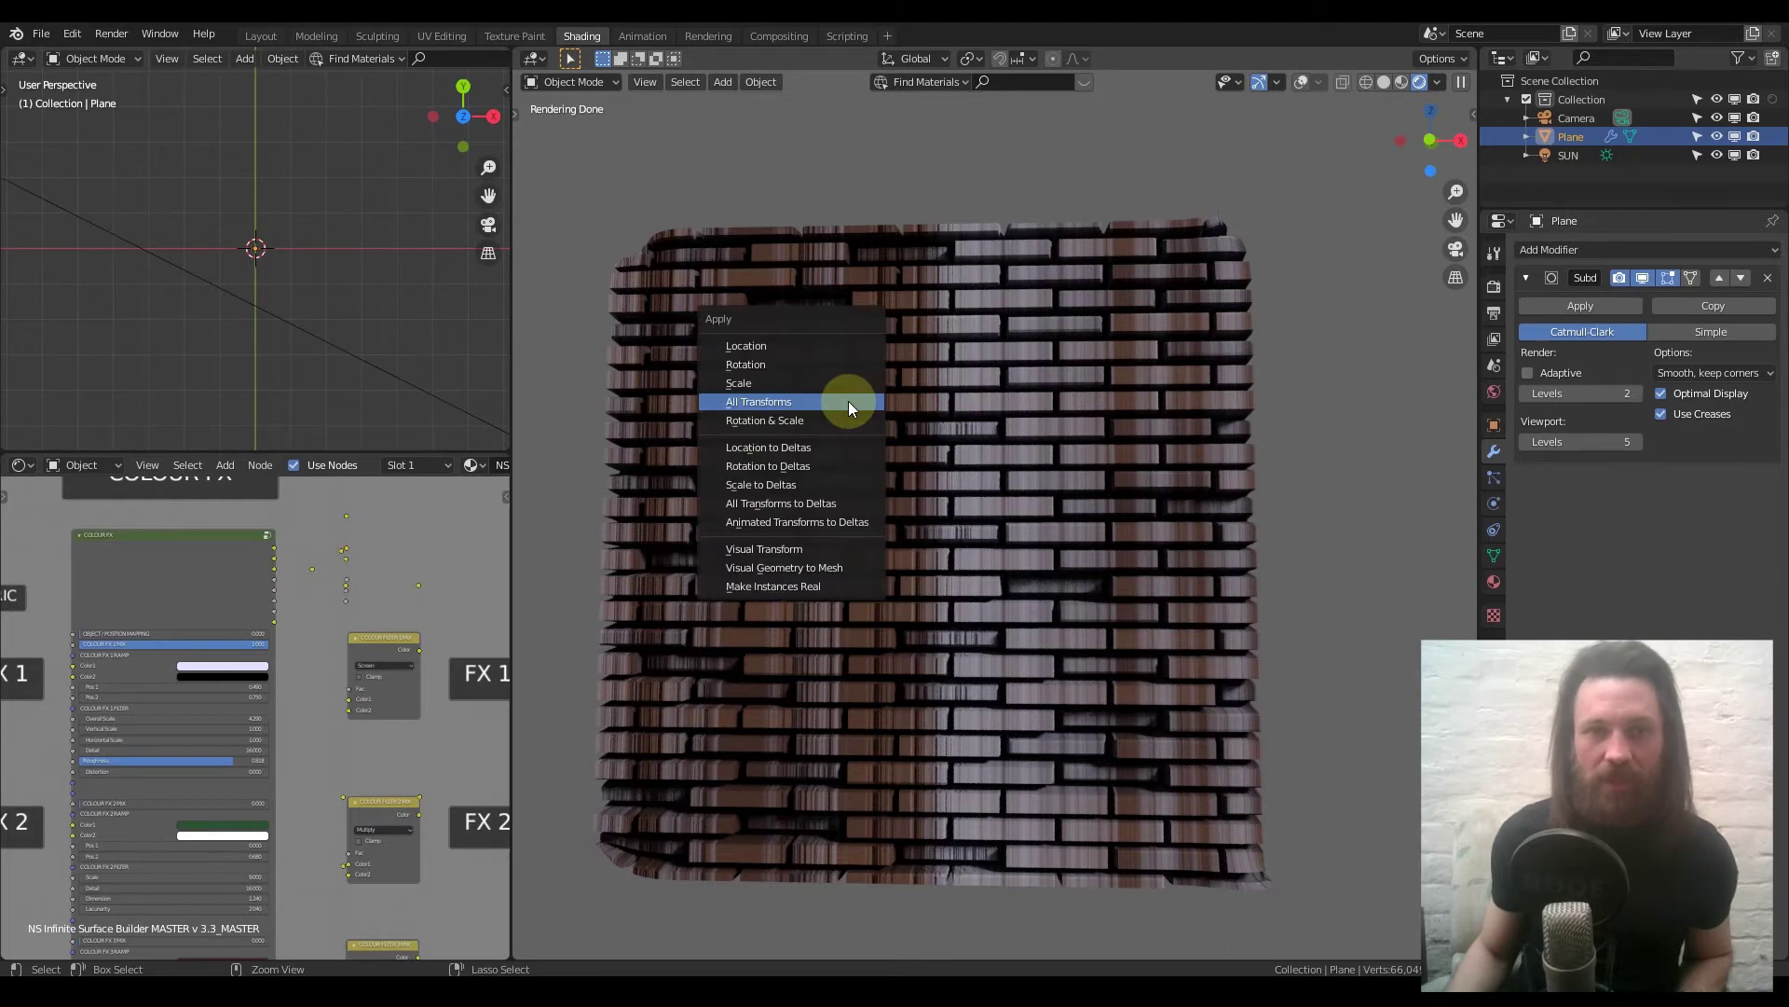
Apply All Transforms to the plane, then orbit to view the wall from the side.
click(773, 400)
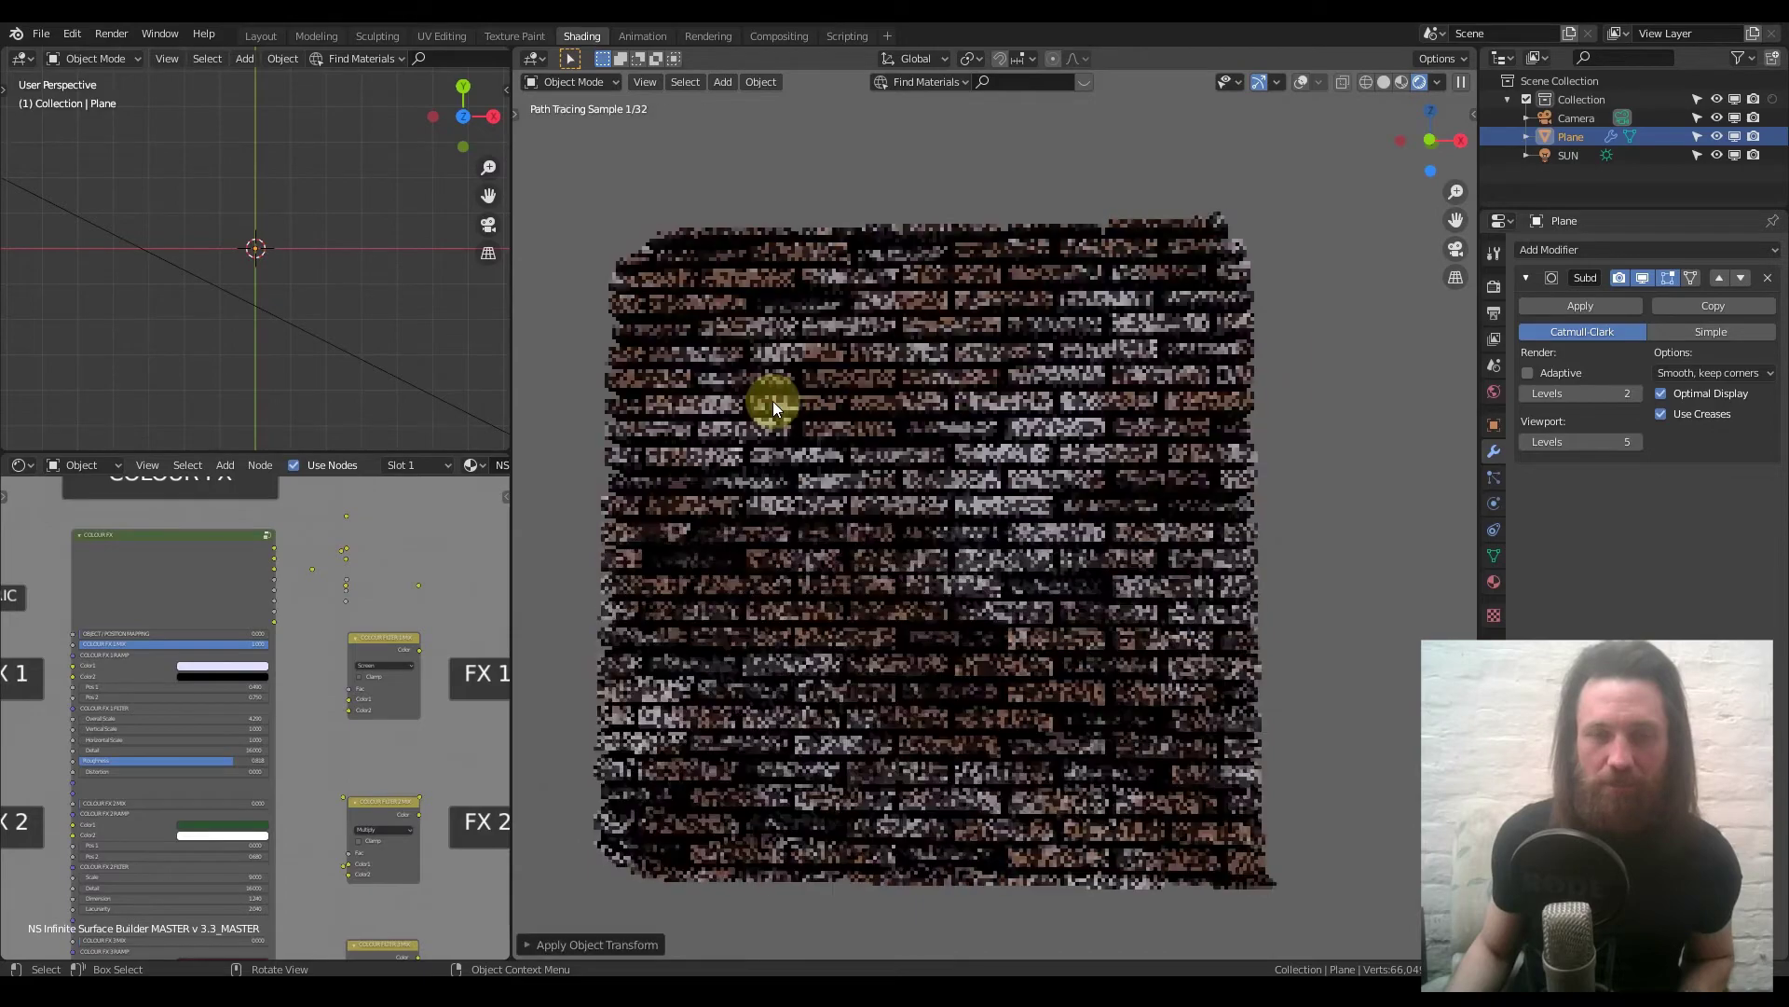
middle_drag(940, 494, 901, 583)
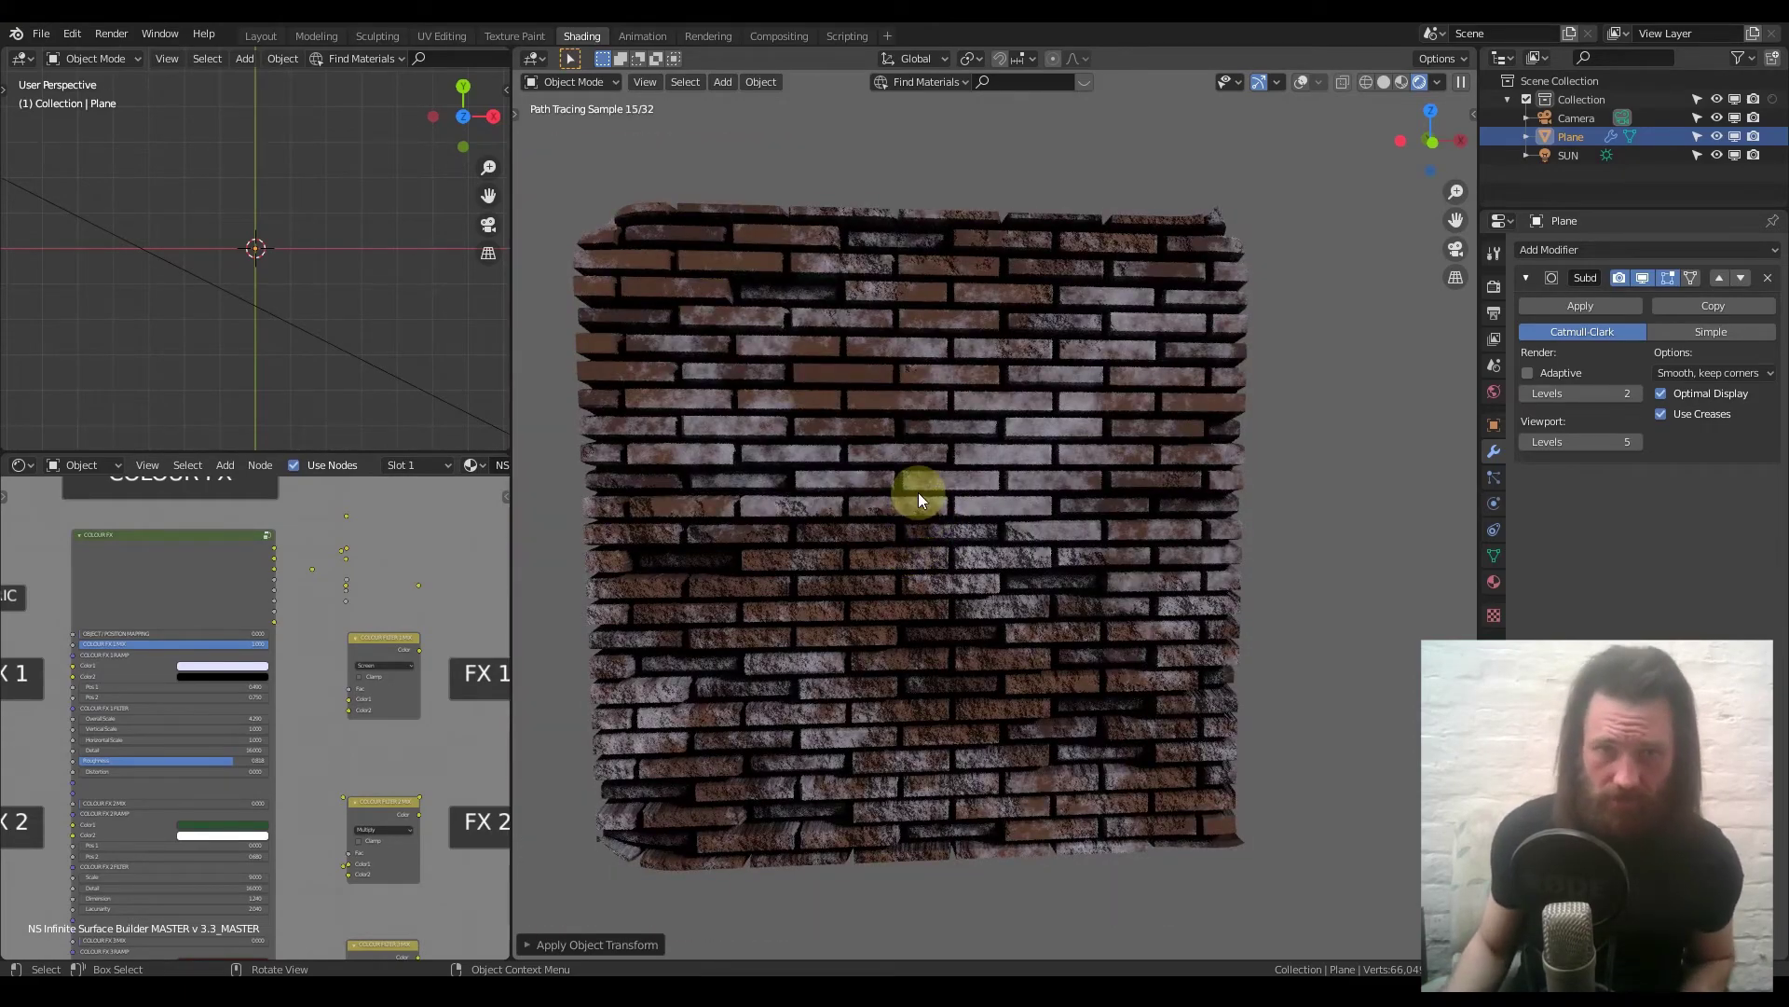
scroll(919, 490, down, 1)
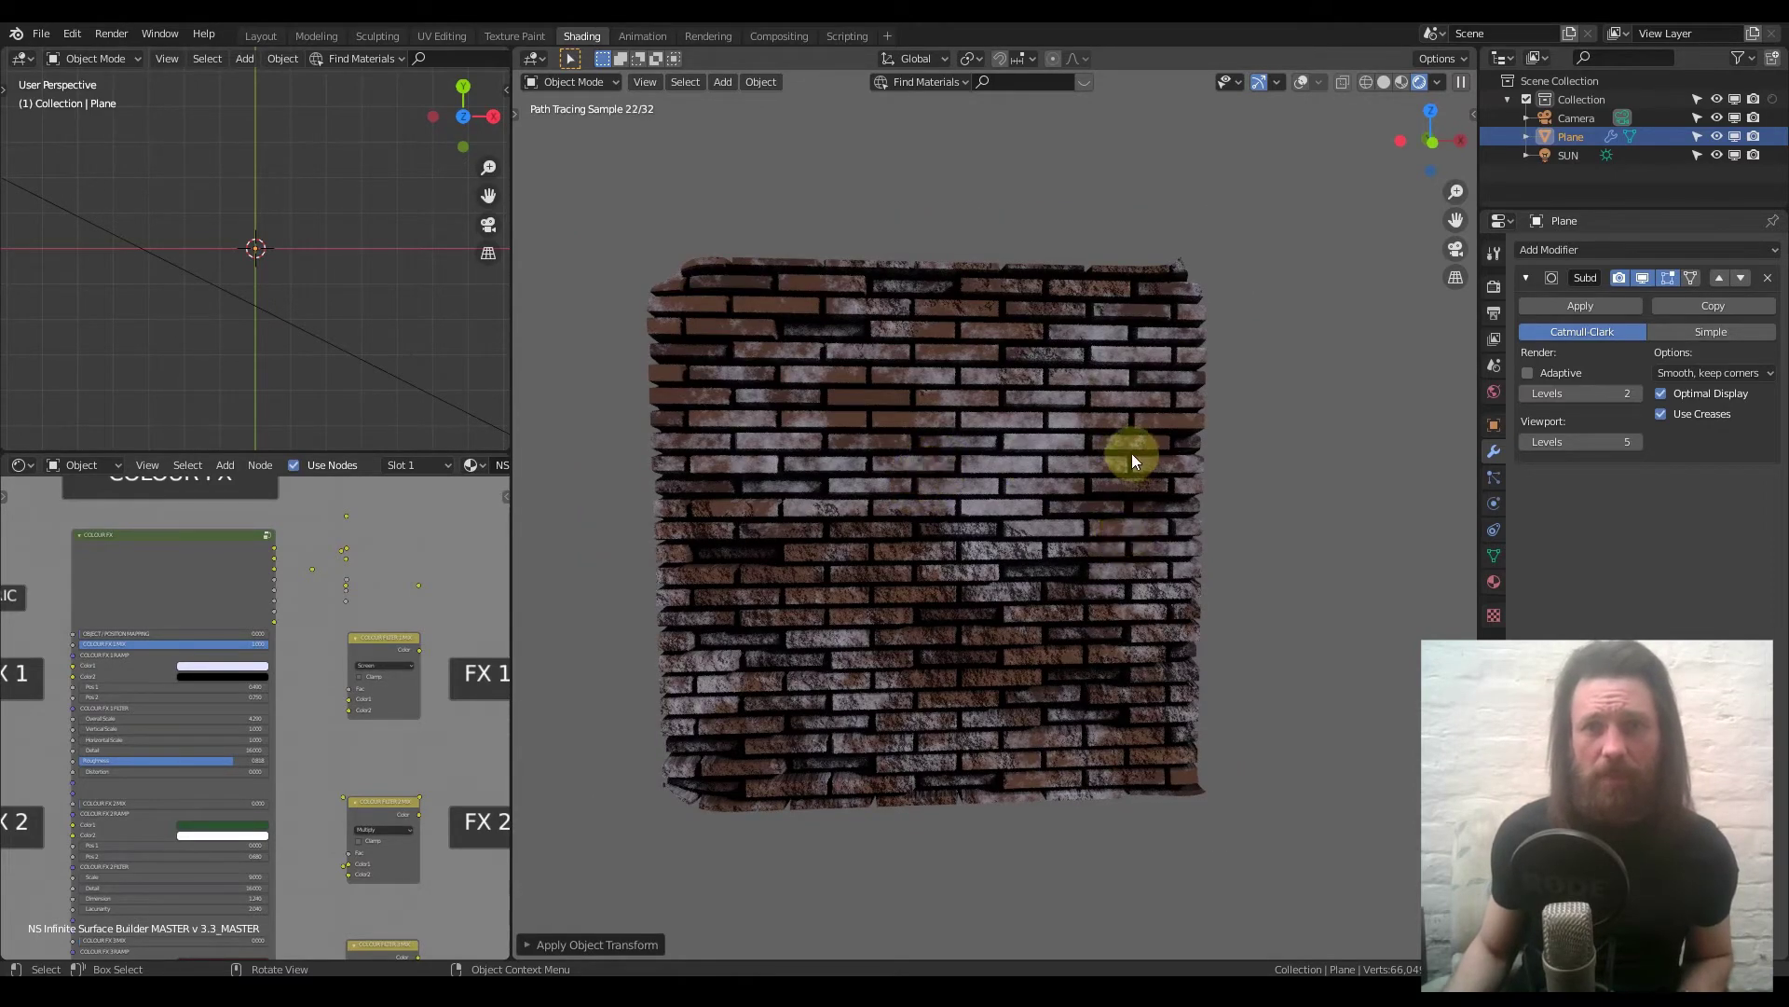
middle_drag(1131, 453, 1191, 492)
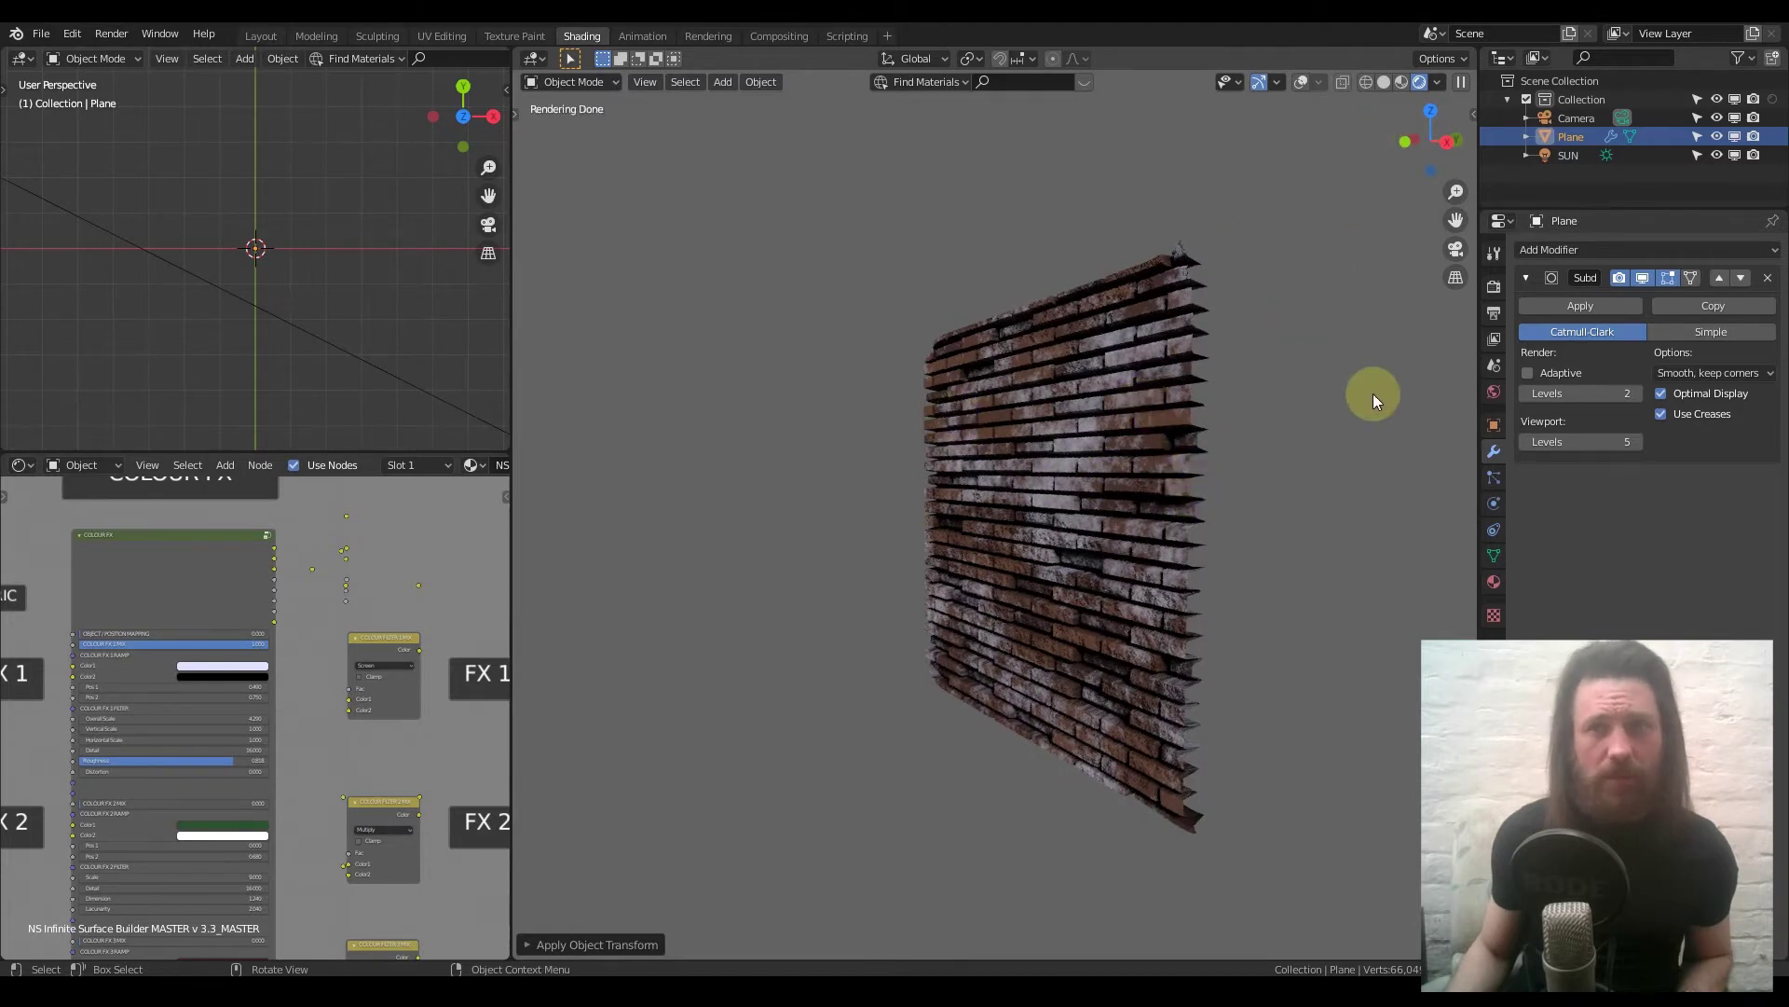
Switch the viewport to Solid shading and toggle the plane into and out of Edit Mode.
click(1385, 84)
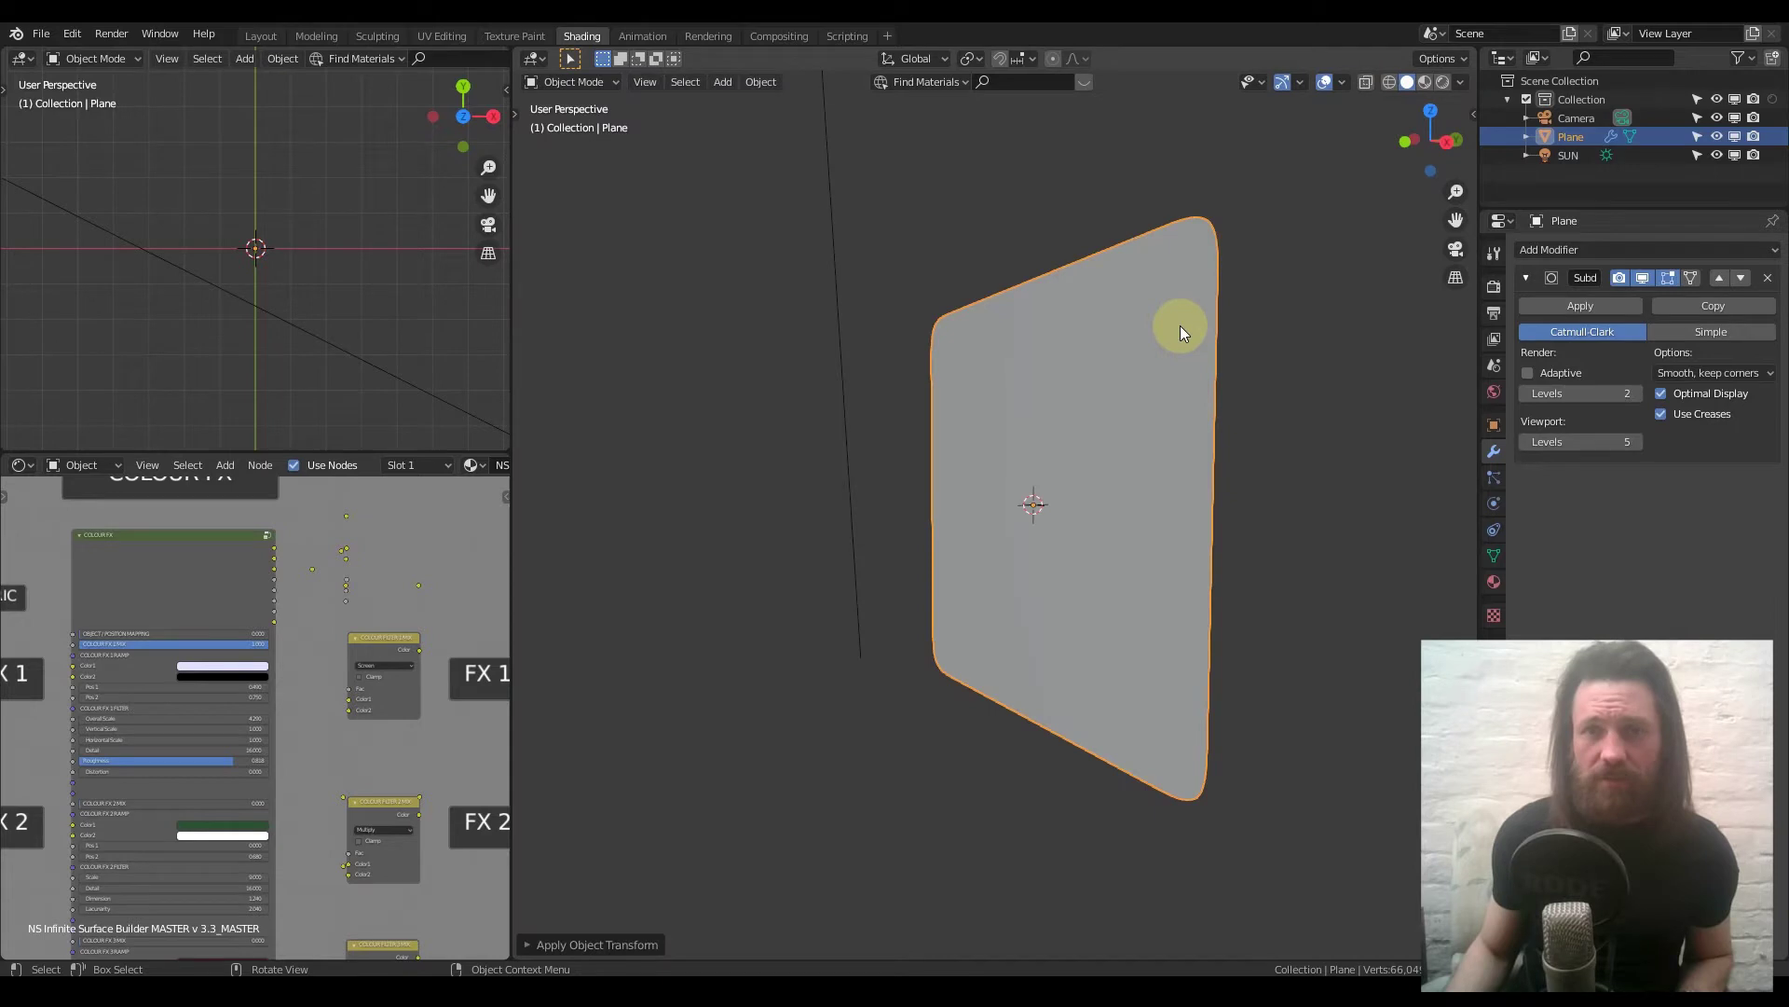
mouse_move(1180, 326)
middle_down()
mouse_move(1239, 359)
mouse_move(1078, 352)
mouse_move(978, 411)
middle_up()
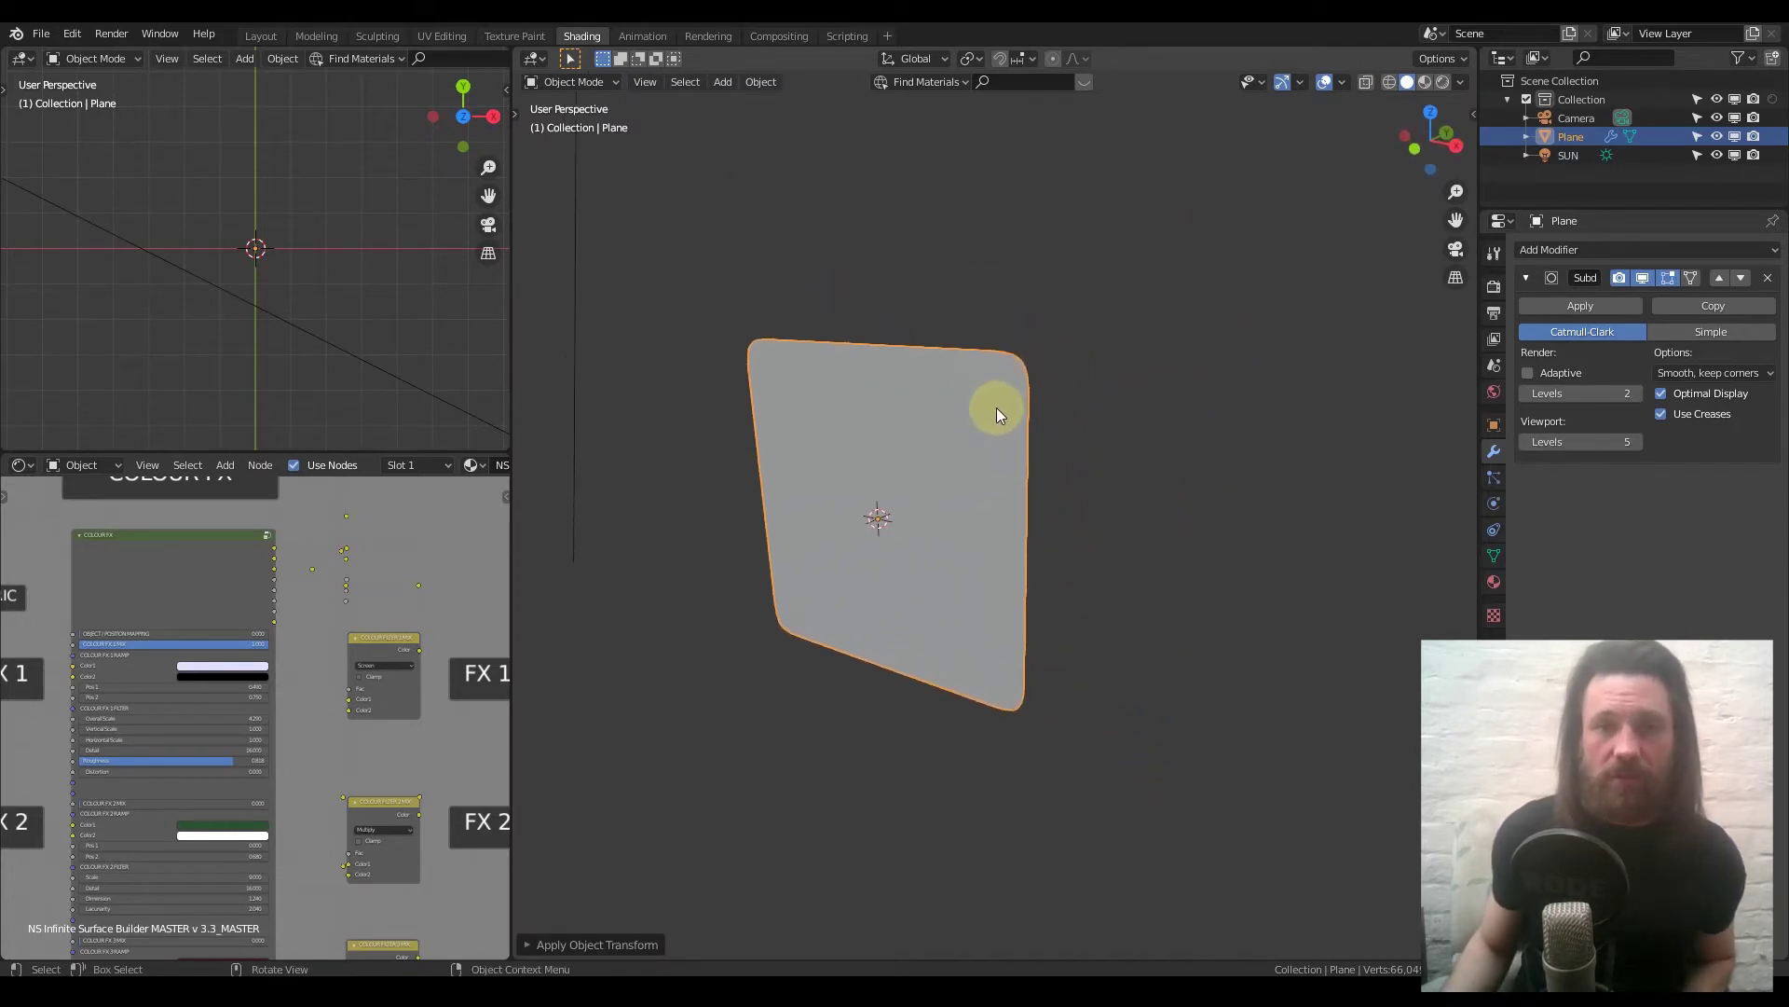
middle_drag(1010, 406, 1003, 428)
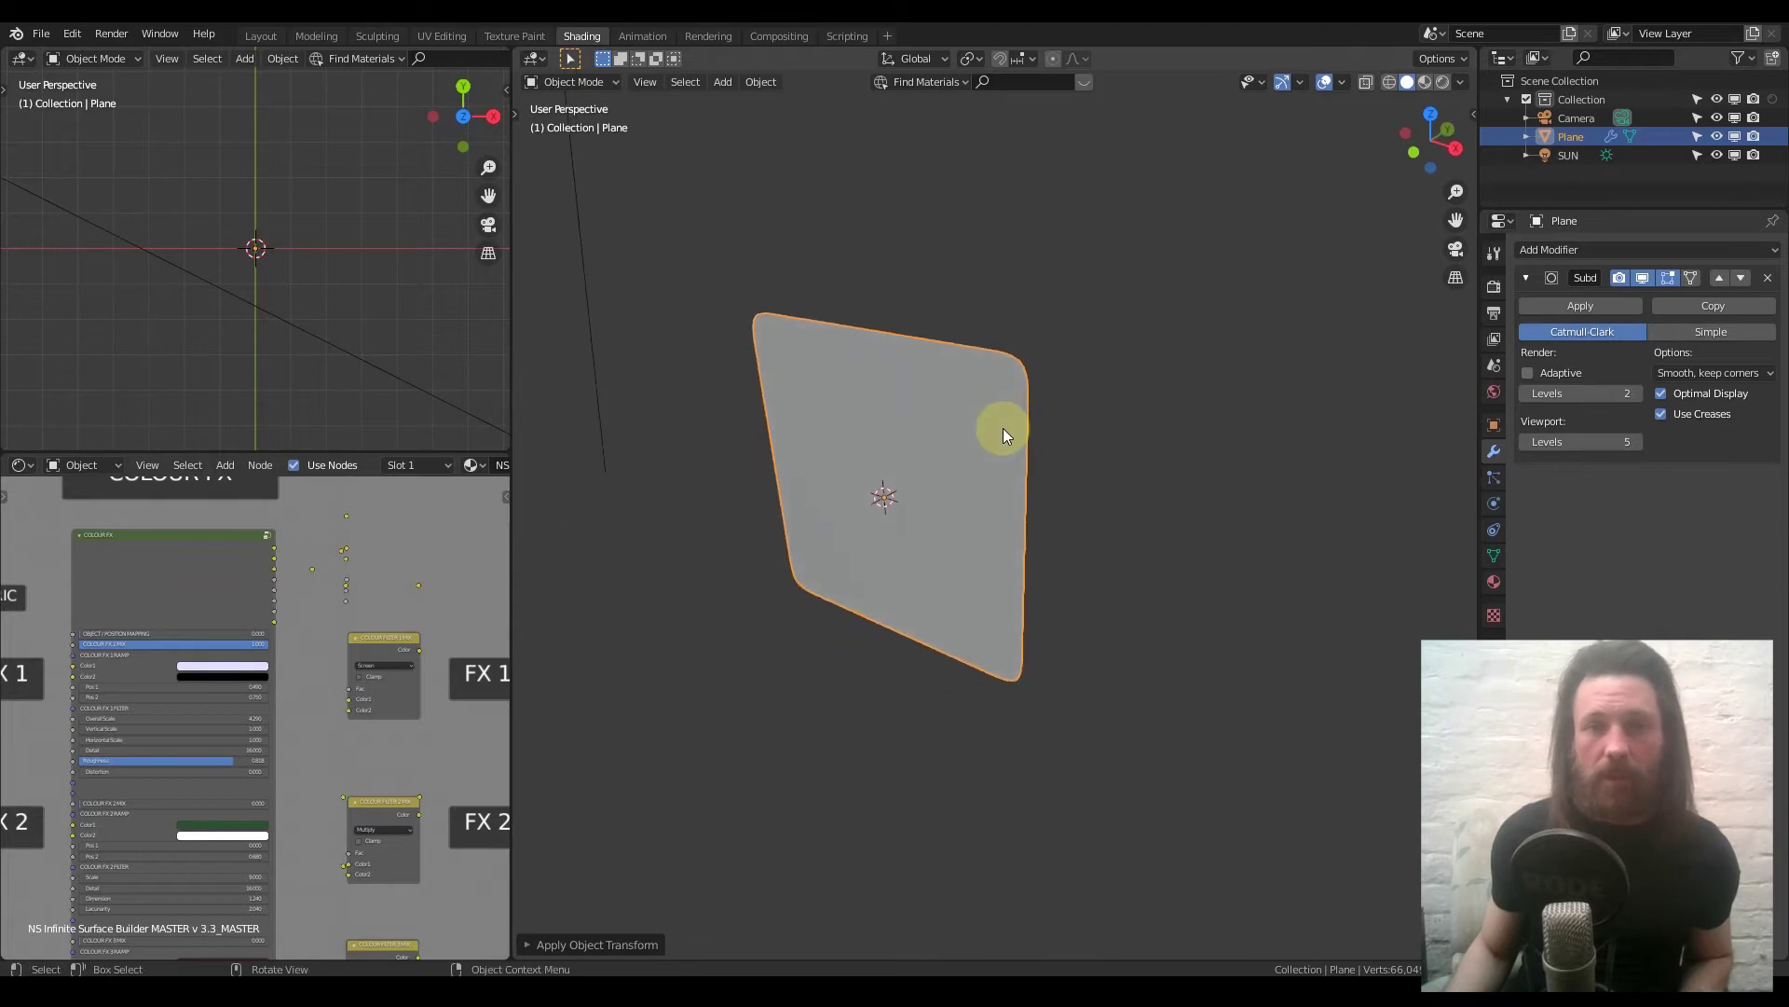
key(Tab)
key(Tab)
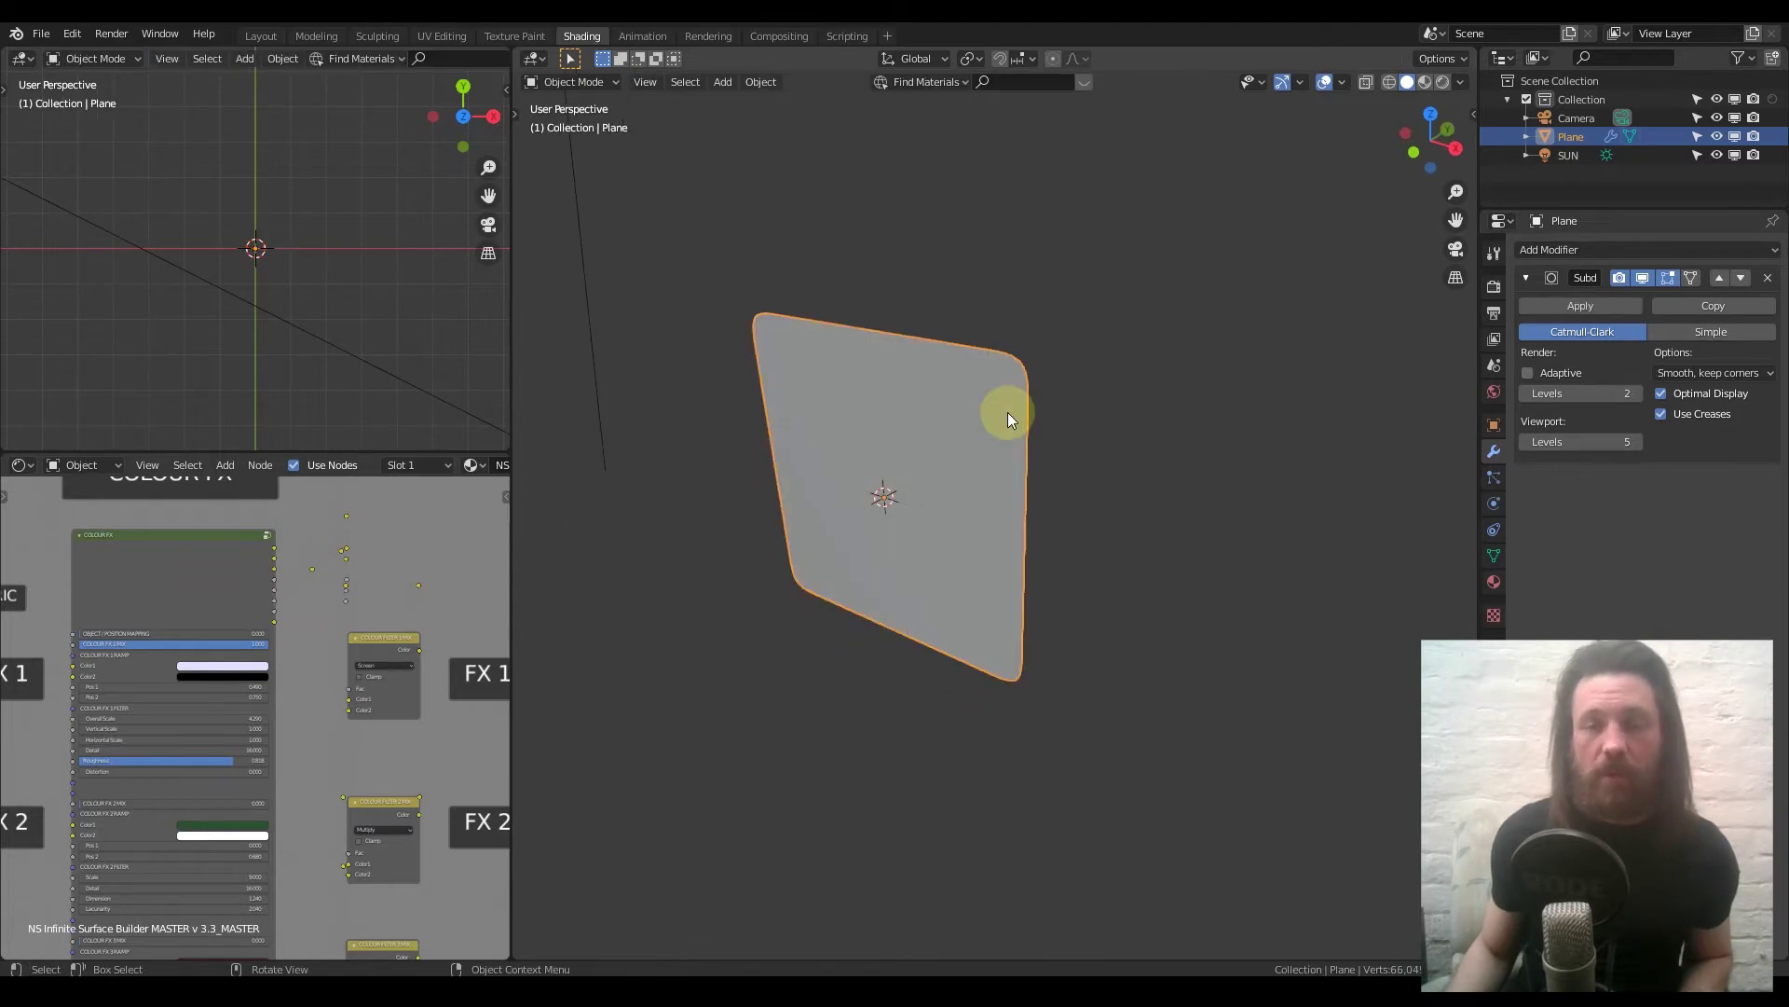
key(Tab)
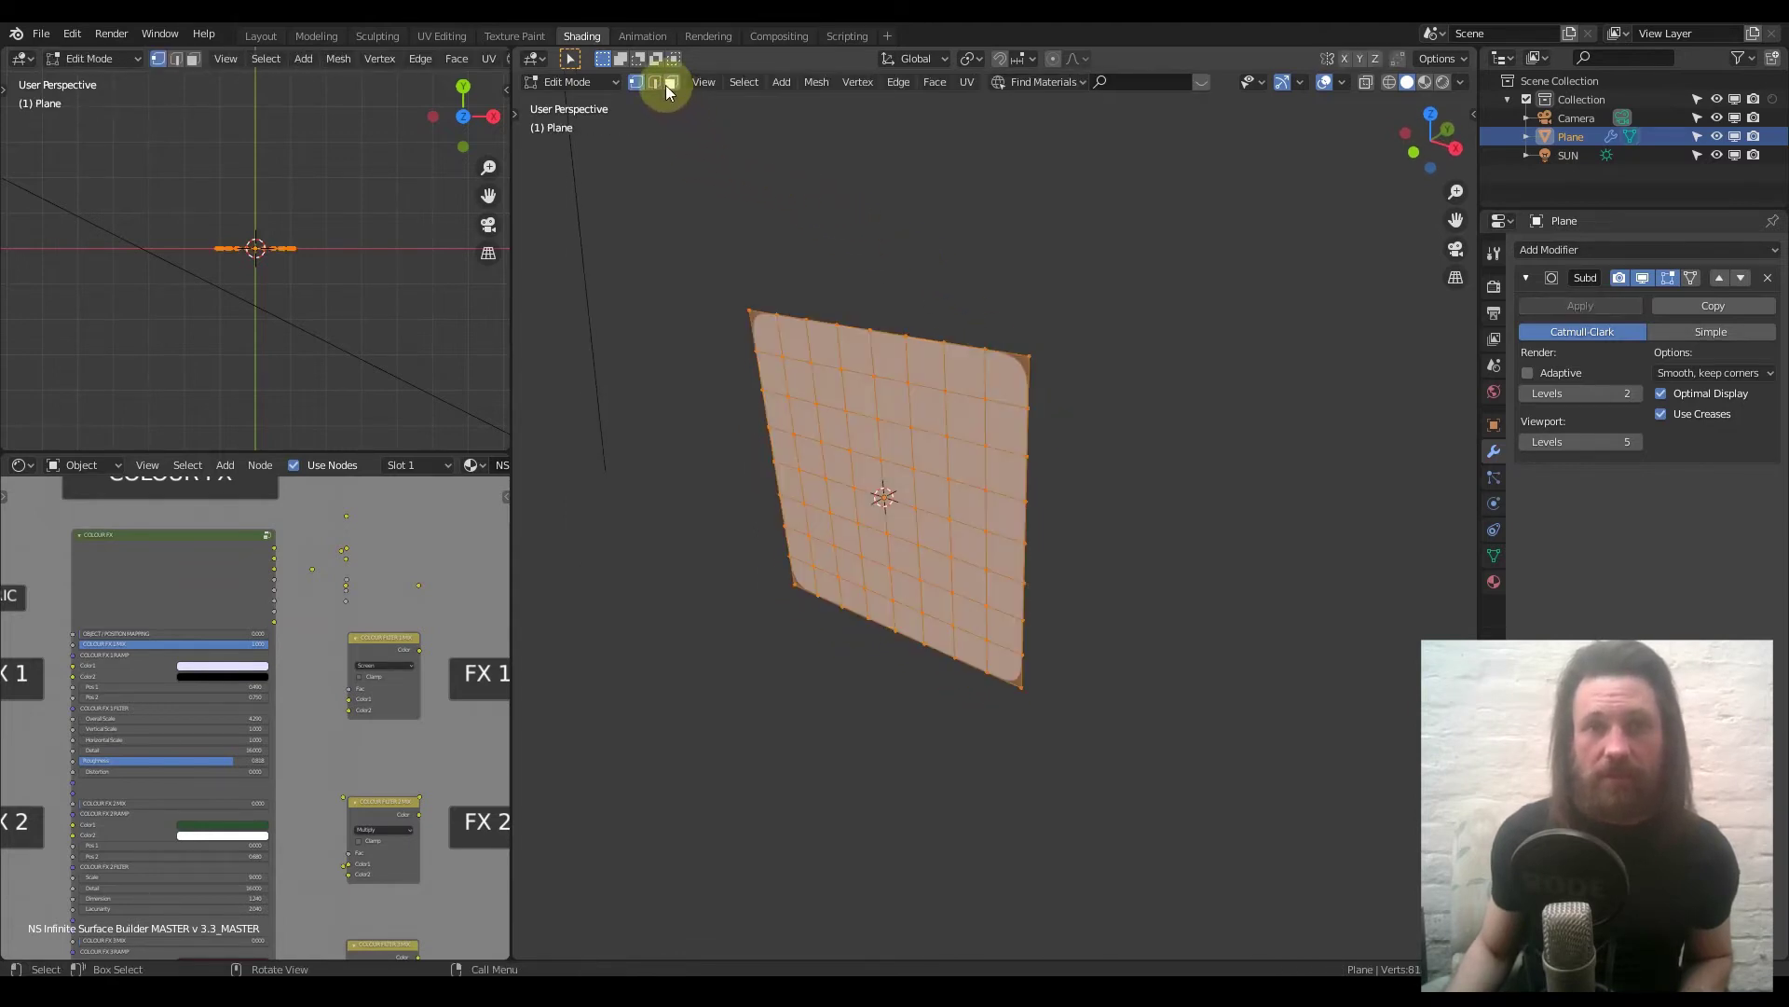
In edge select mode, extrude the plane's right edge along Y to form a second wall.
click(656, 82)
click(1053, 399)
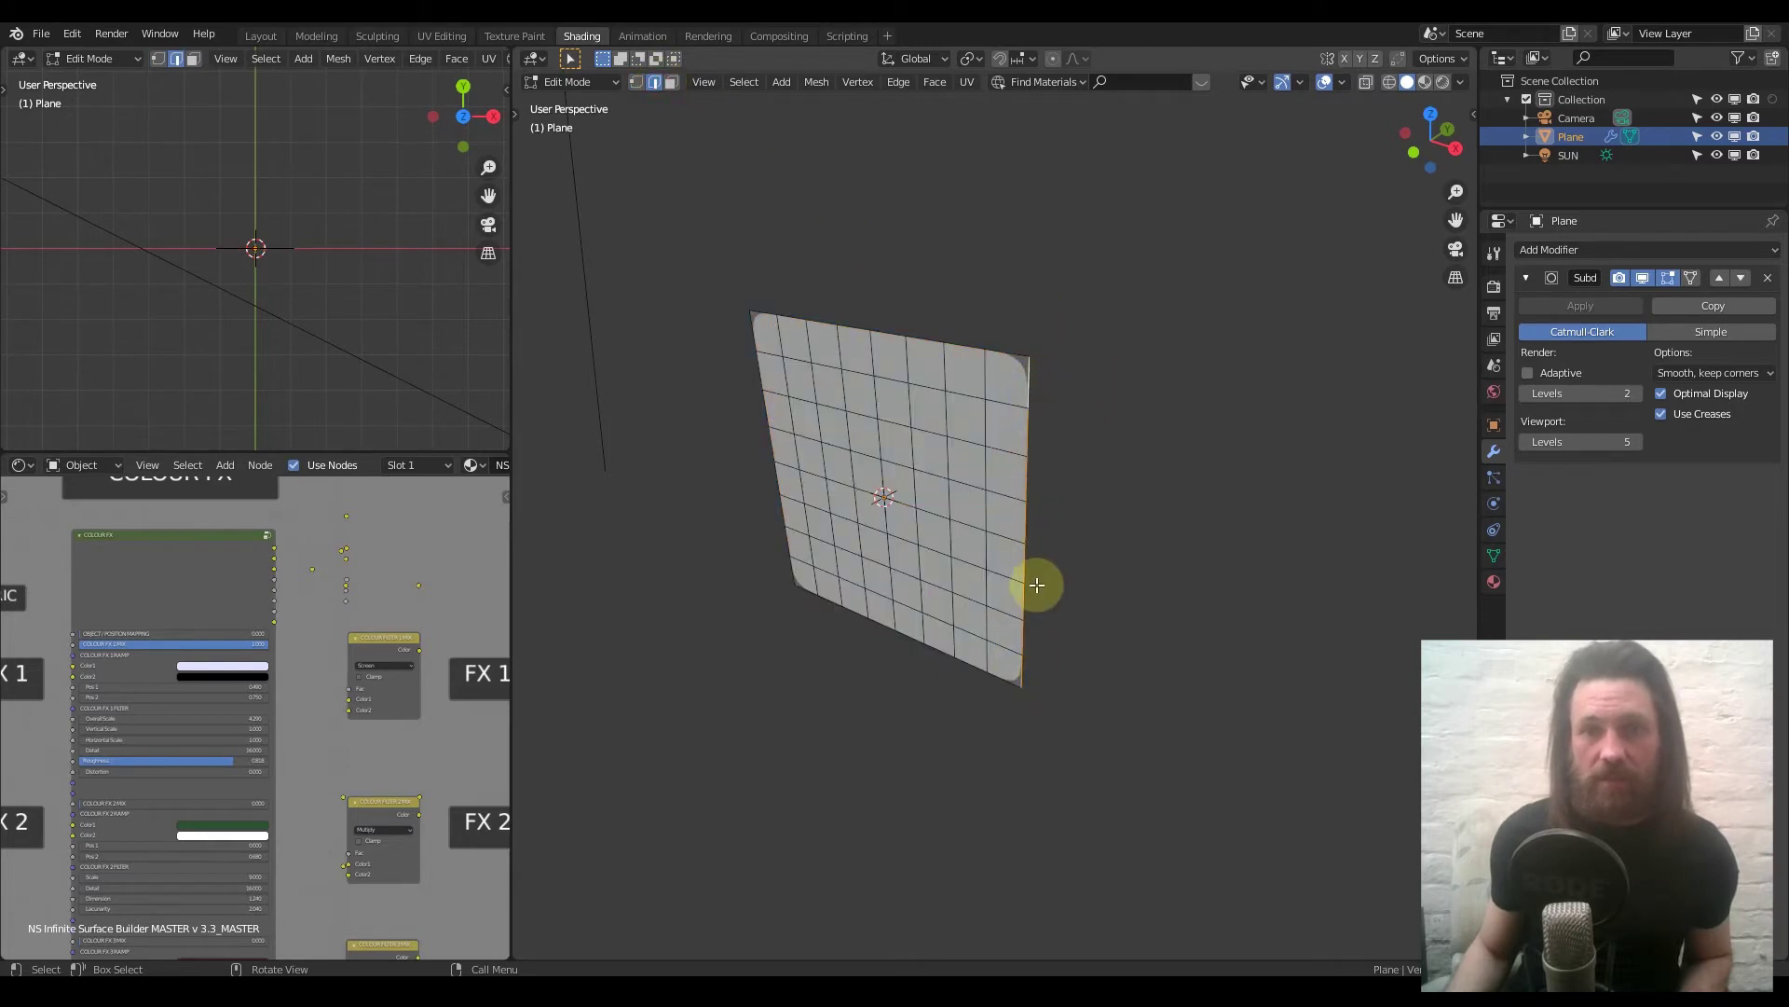
middle_drag(1039, 472, 1129, 475)
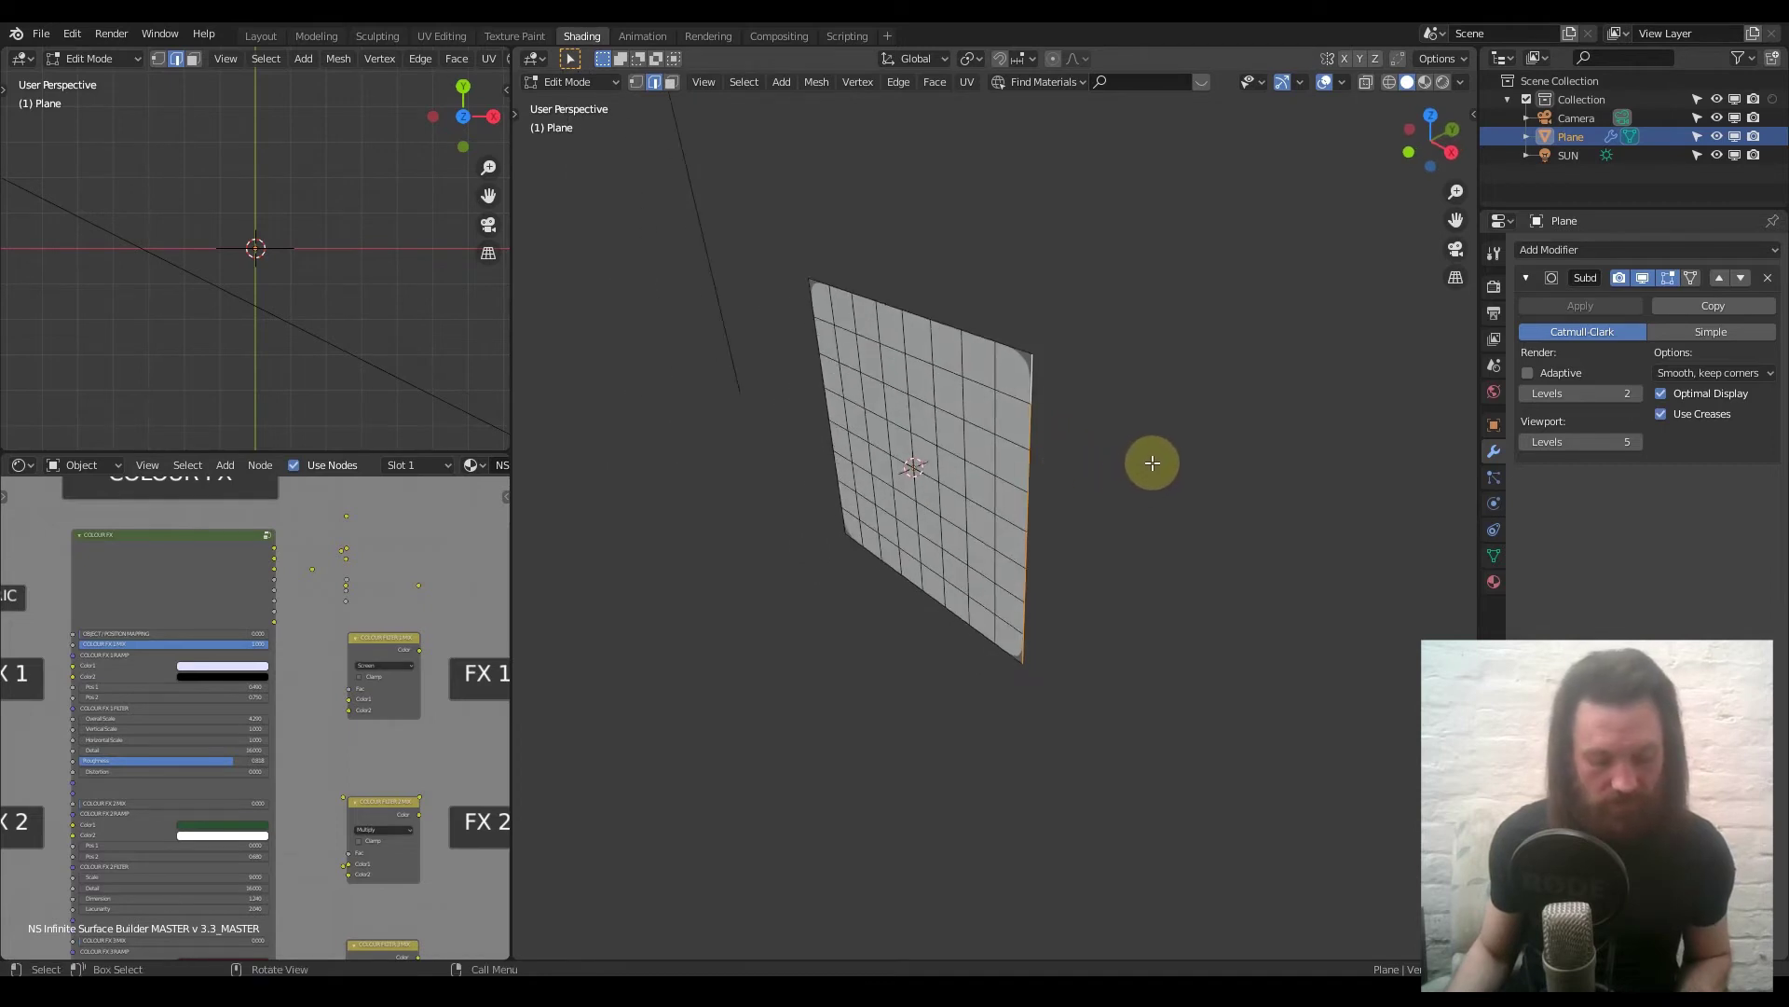
key(e)
key(y)
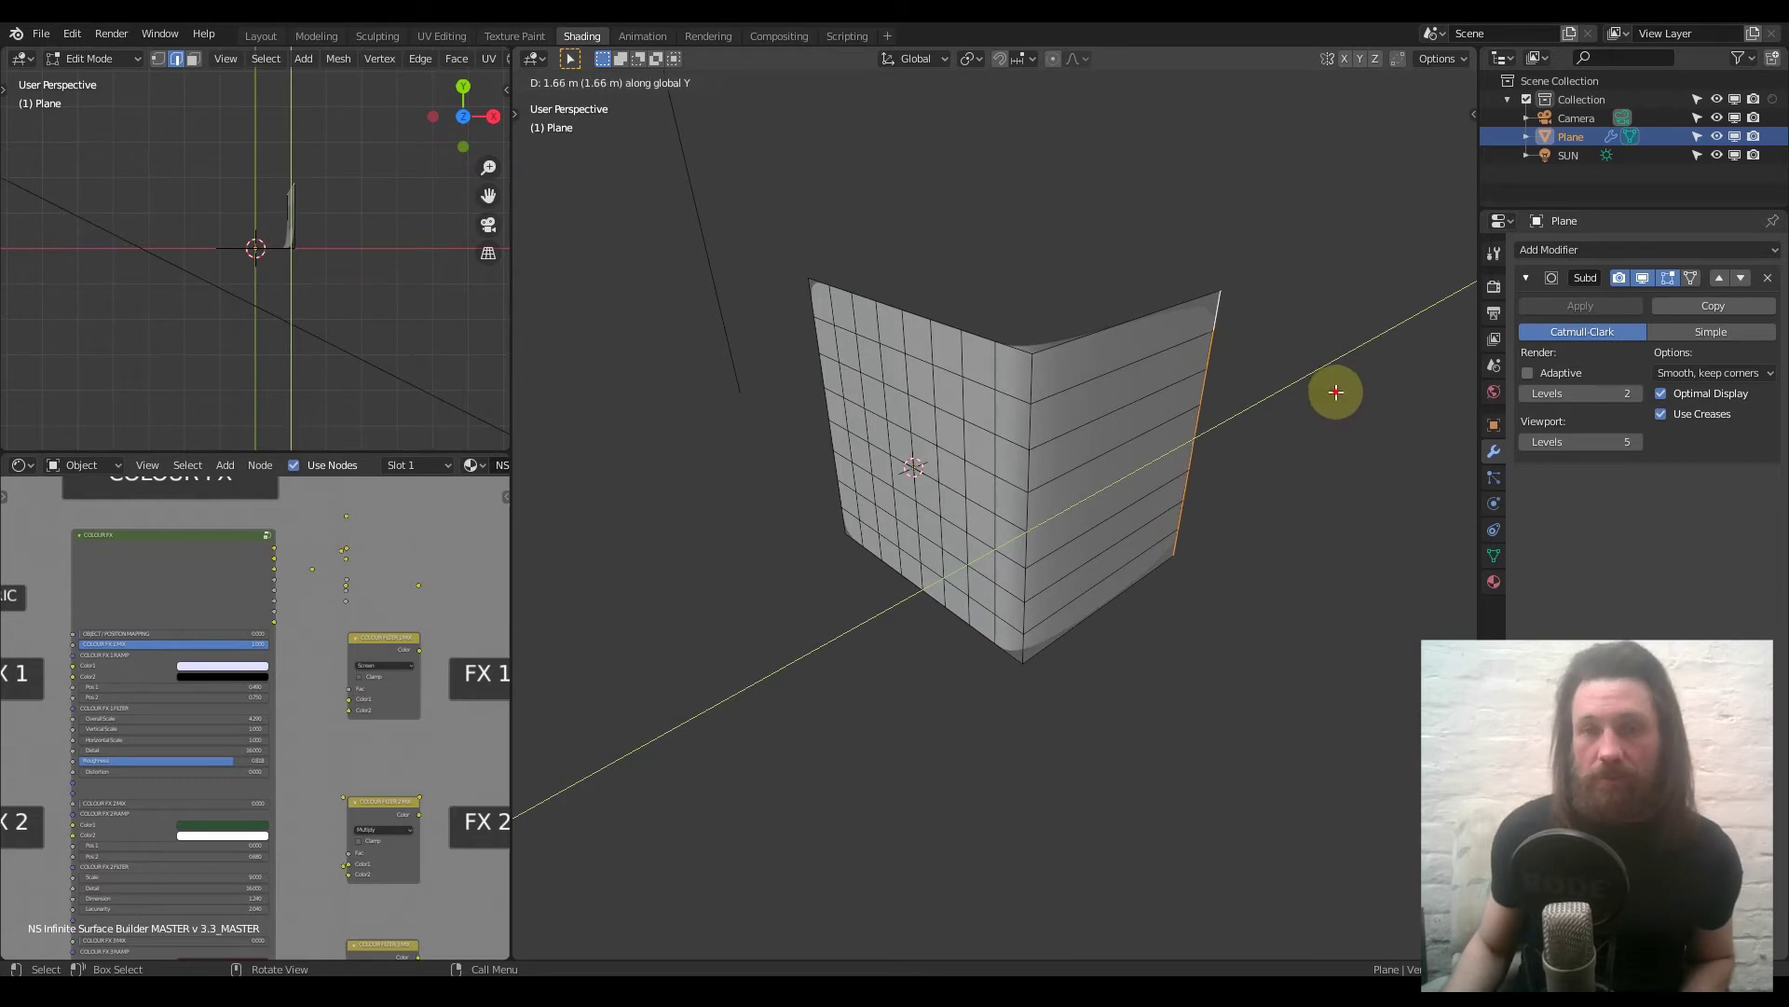
click(1336, 393)
Add six evenly spaced edge loops across the new wall, then return to Object Mode.
middle_drag(1082, 414, 1098, 339)
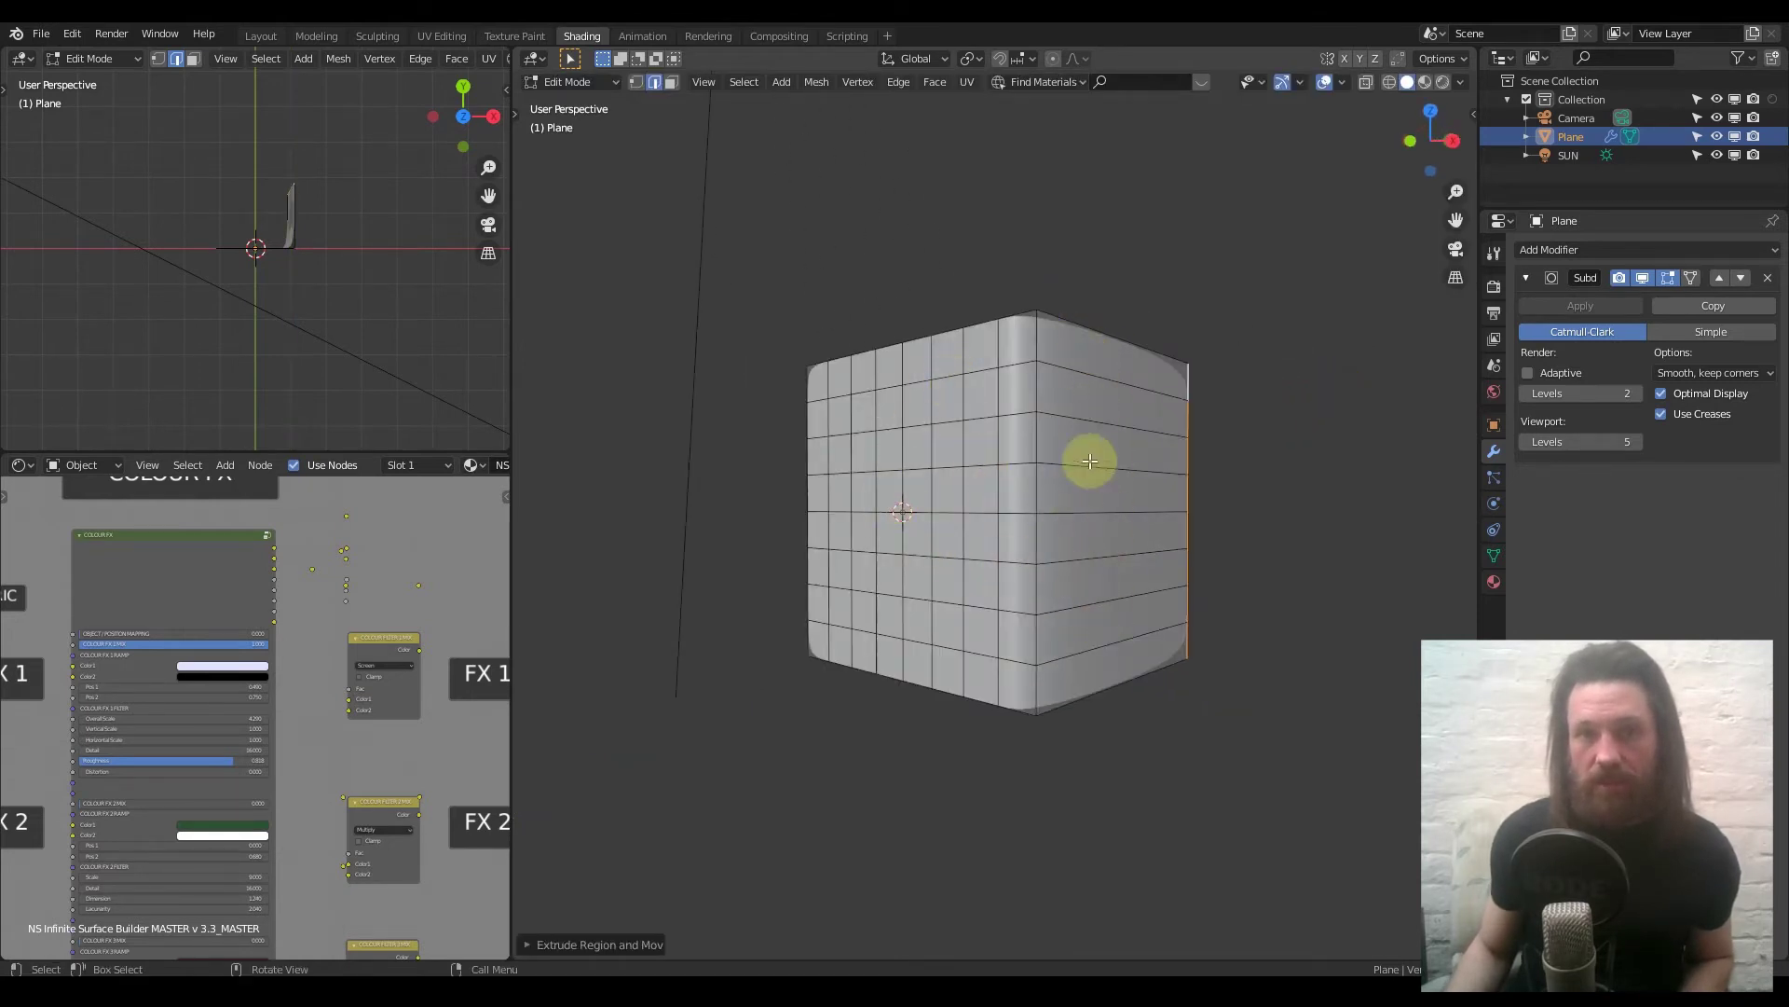
middle_drag(943, 448, 1078, 432)
key(ctrl+r)
scroll(1039, 386, up, 4)
scroll(1039, 386, up, 1)
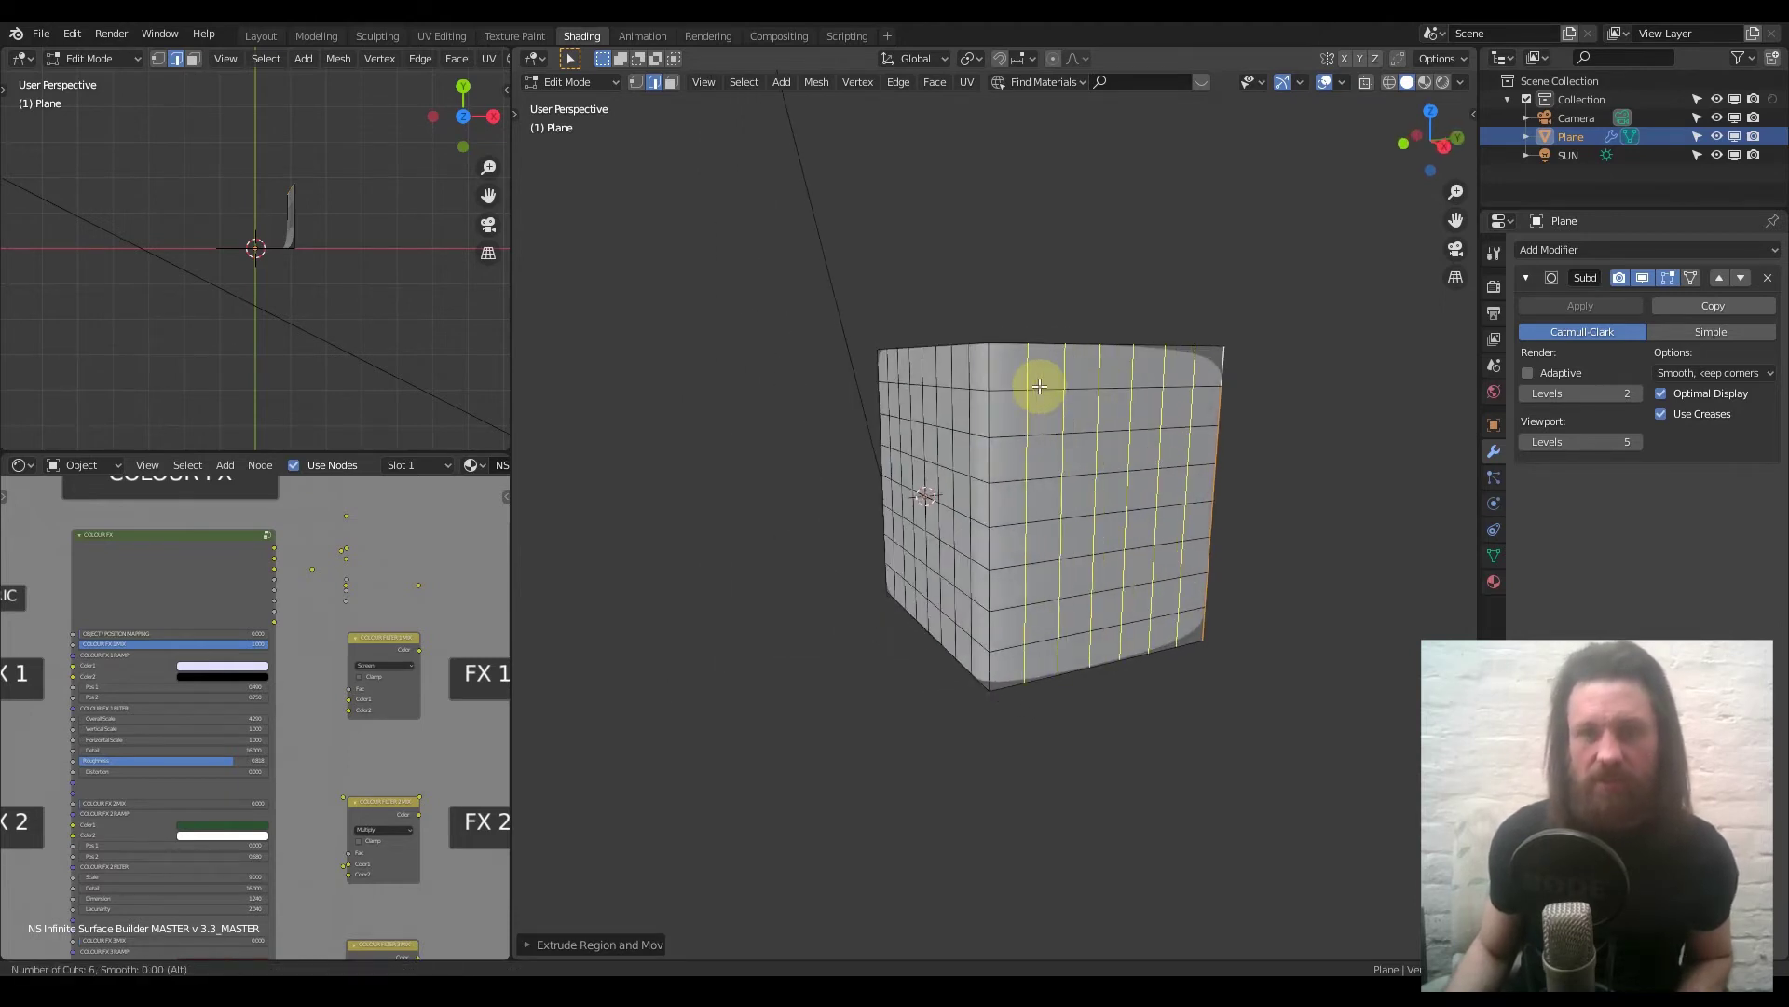
click(1039, 386)
right_click(1040, 386)
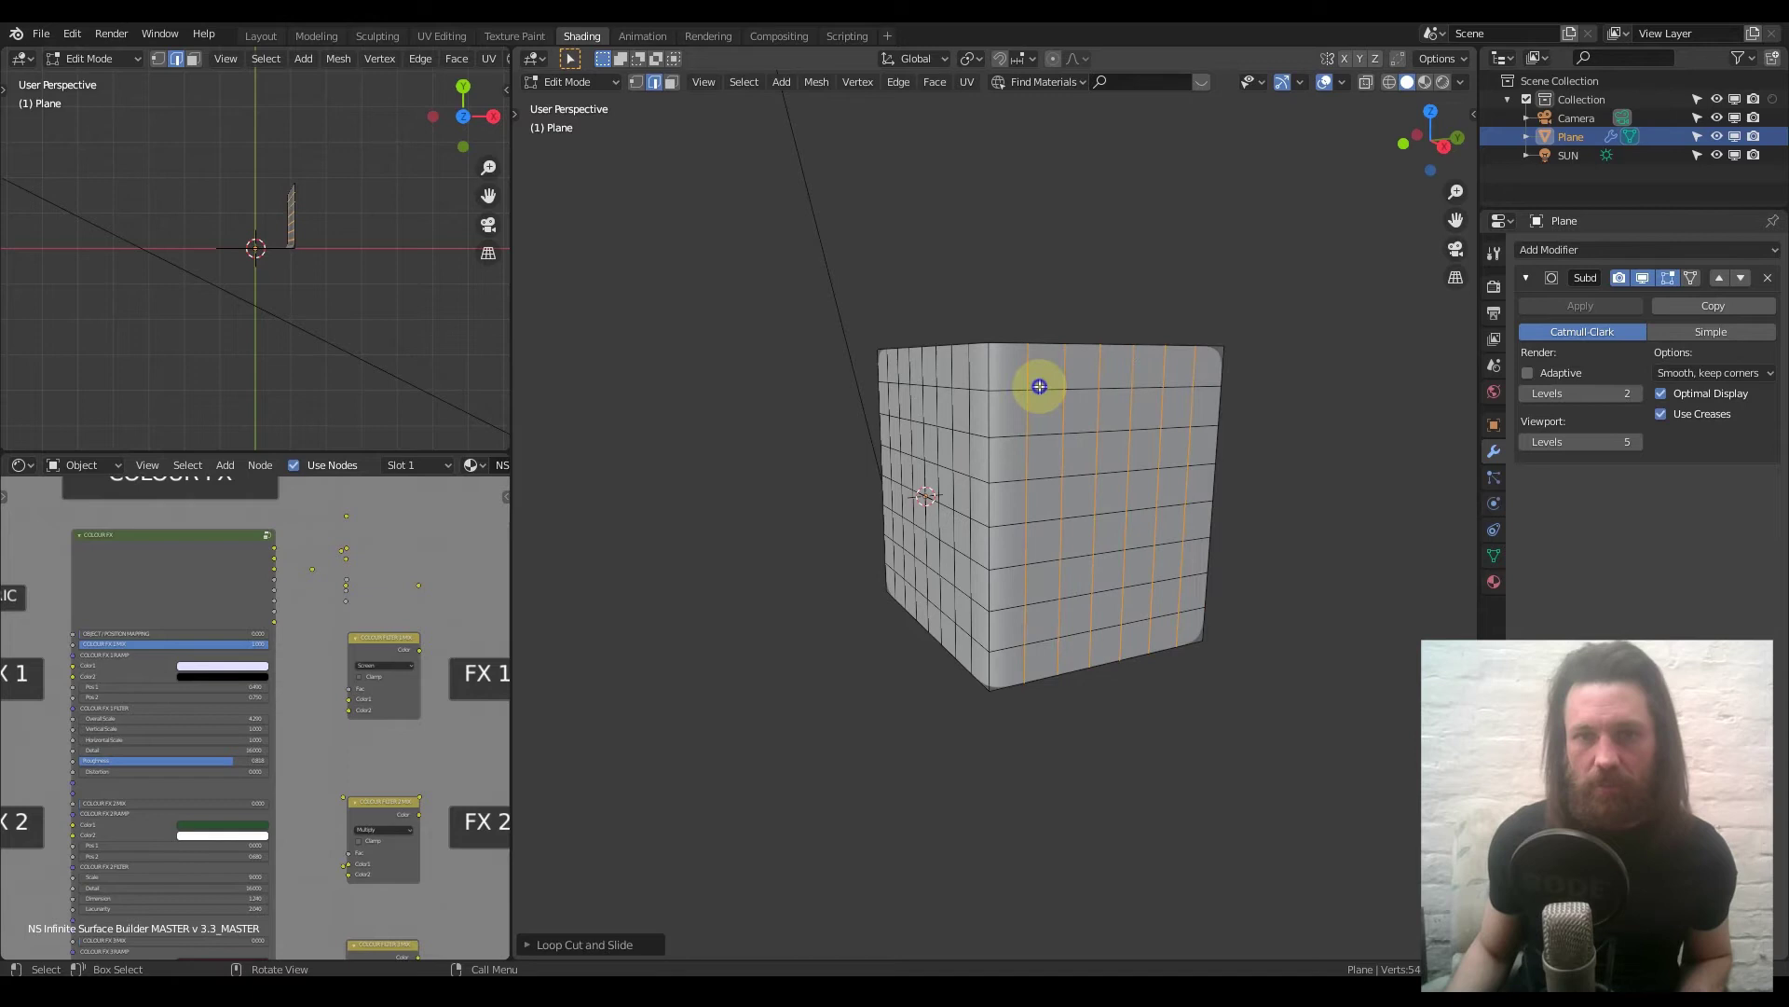
key(Tab)
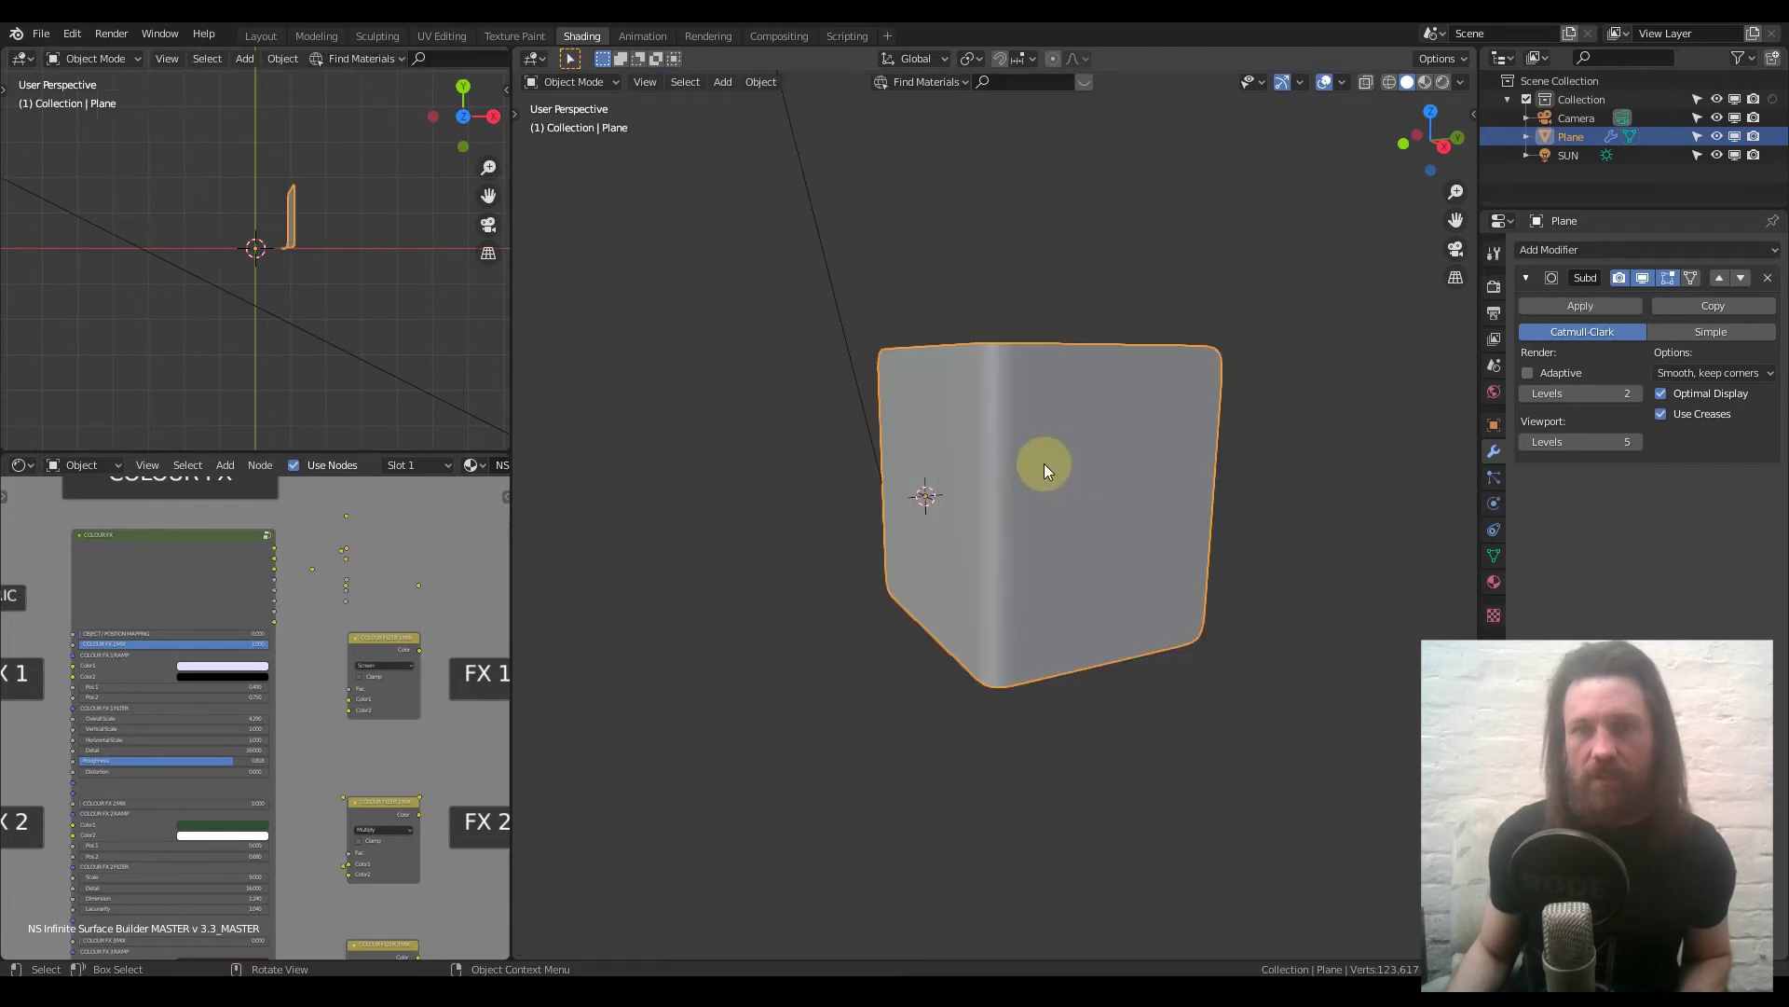
Select all of the wall mesh, unwrap it with Cube Projection, then view it in Rendered shading.
click(1442, 83)
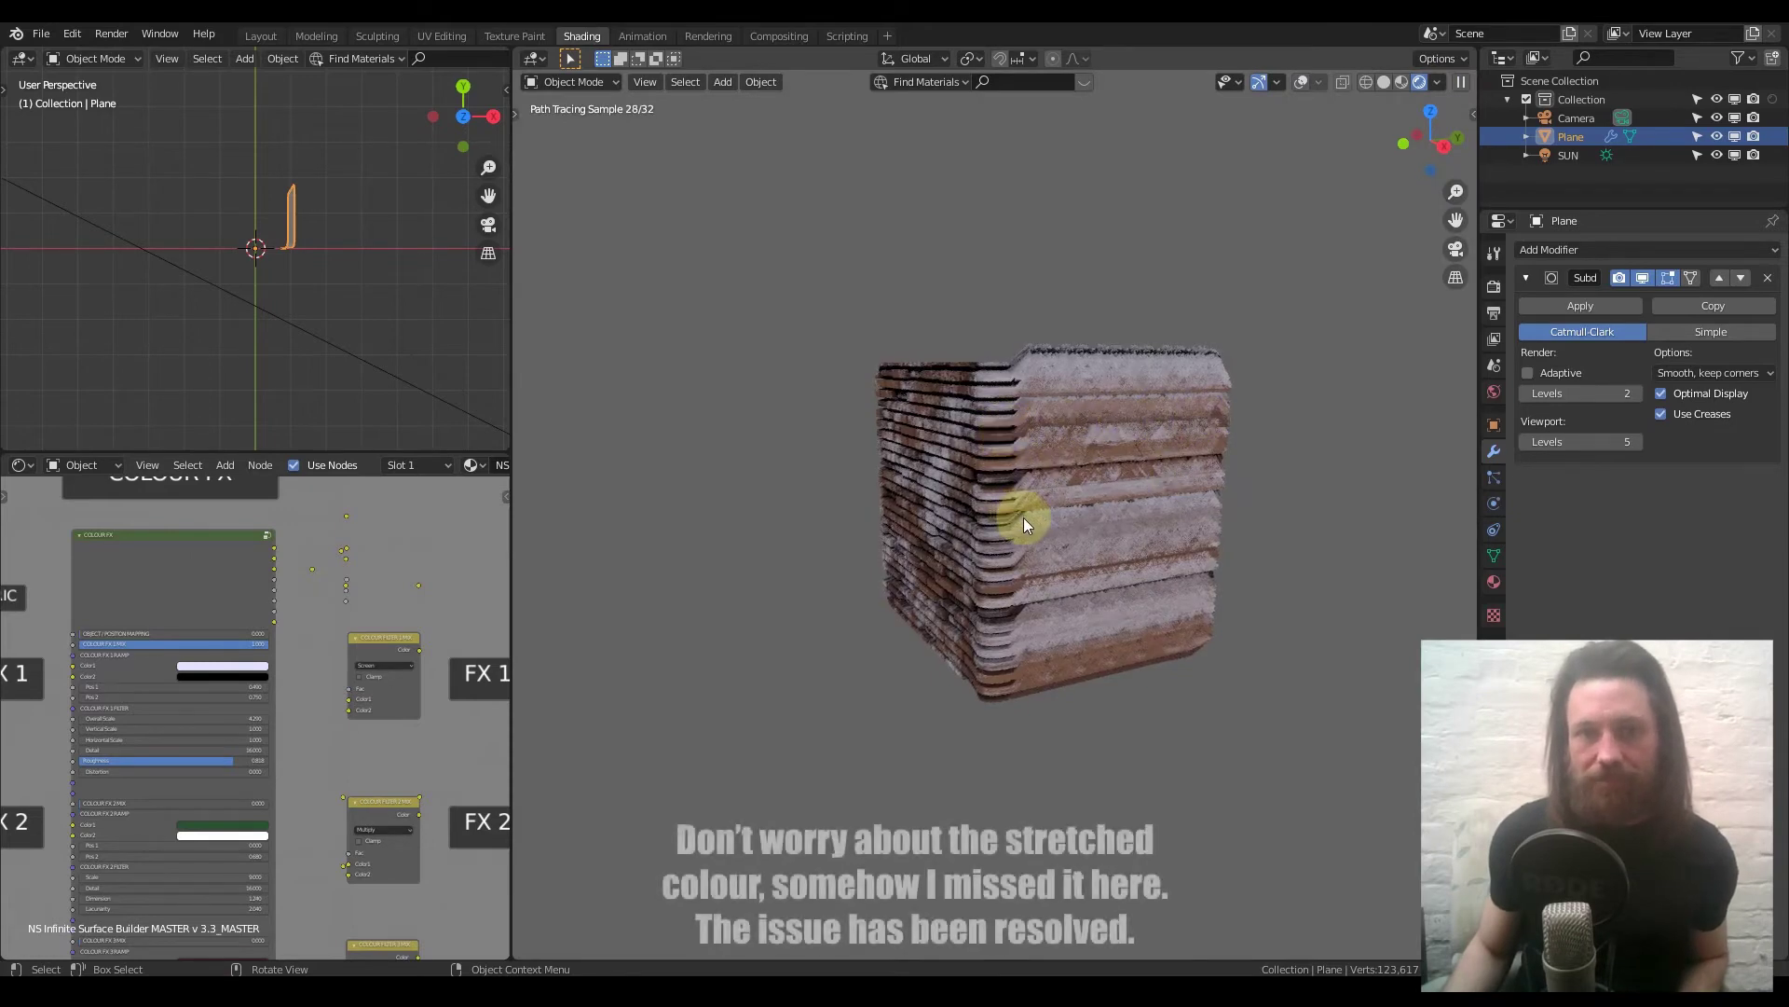
mouse_move(1023, 517)
middle_down()
mouse_move(1104, 551)
mouse_move(1055, 505)
middle_up()
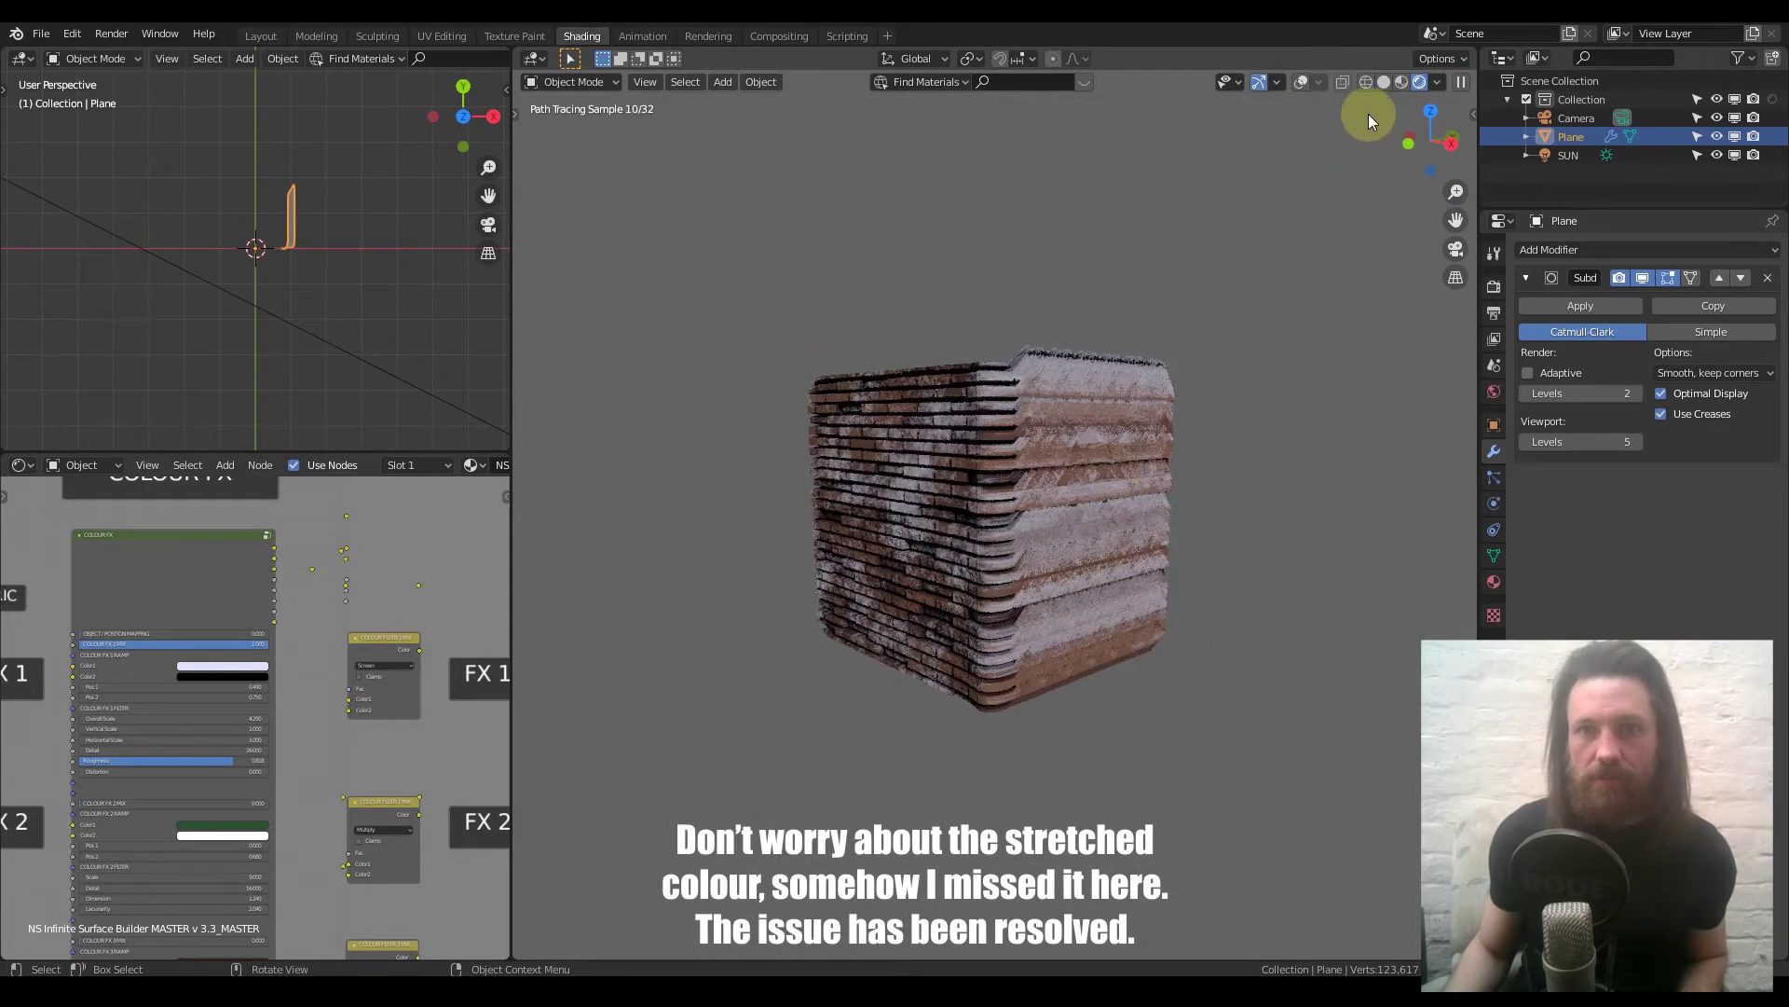
click(1384, 82)
key(Tab)
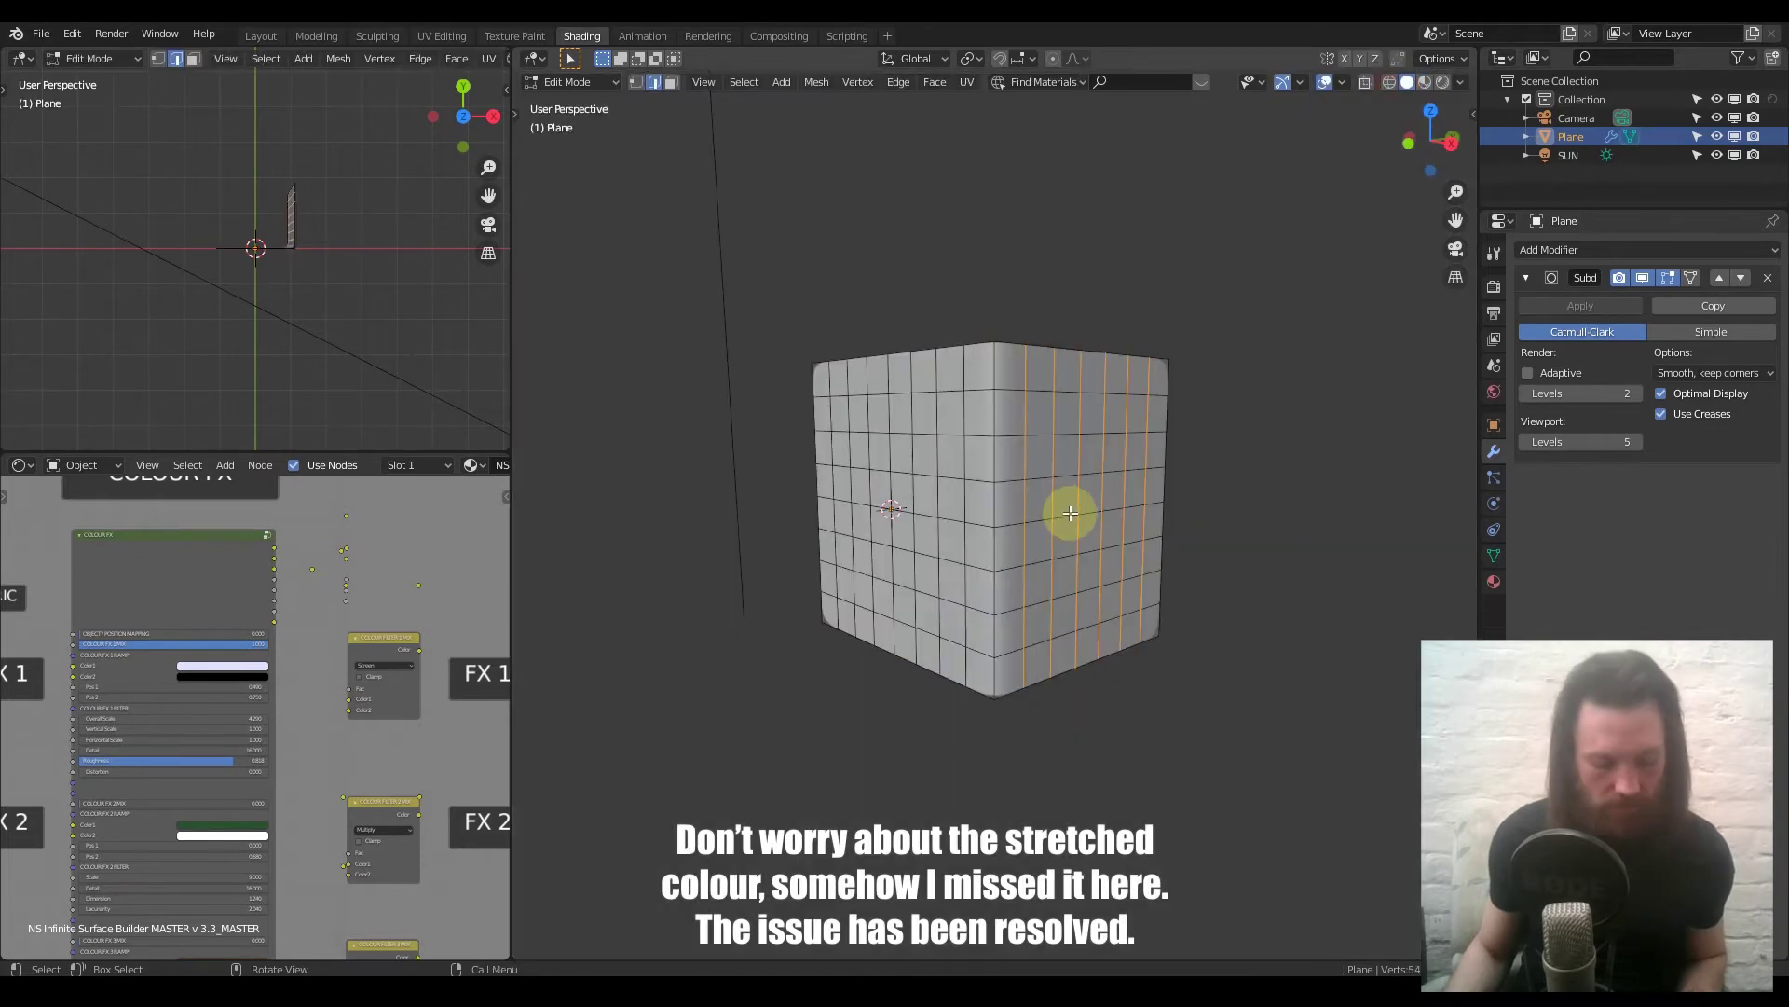
key(a)
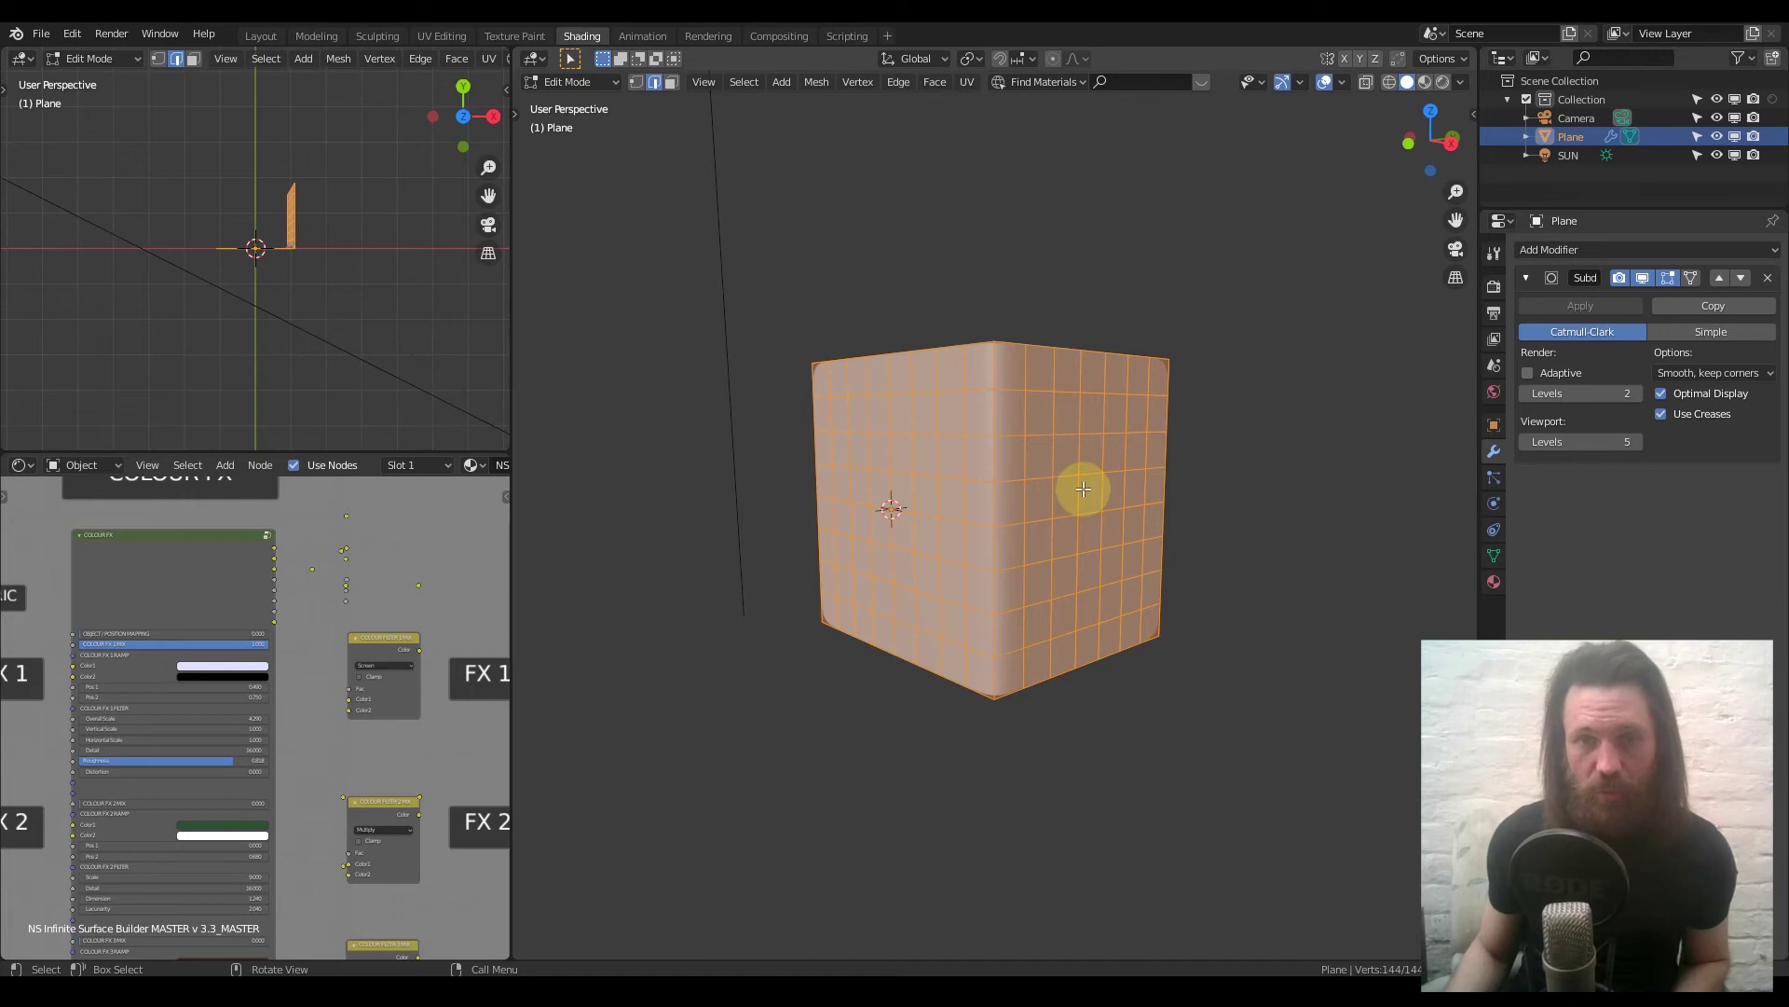
key(u)
click(1083, 488)
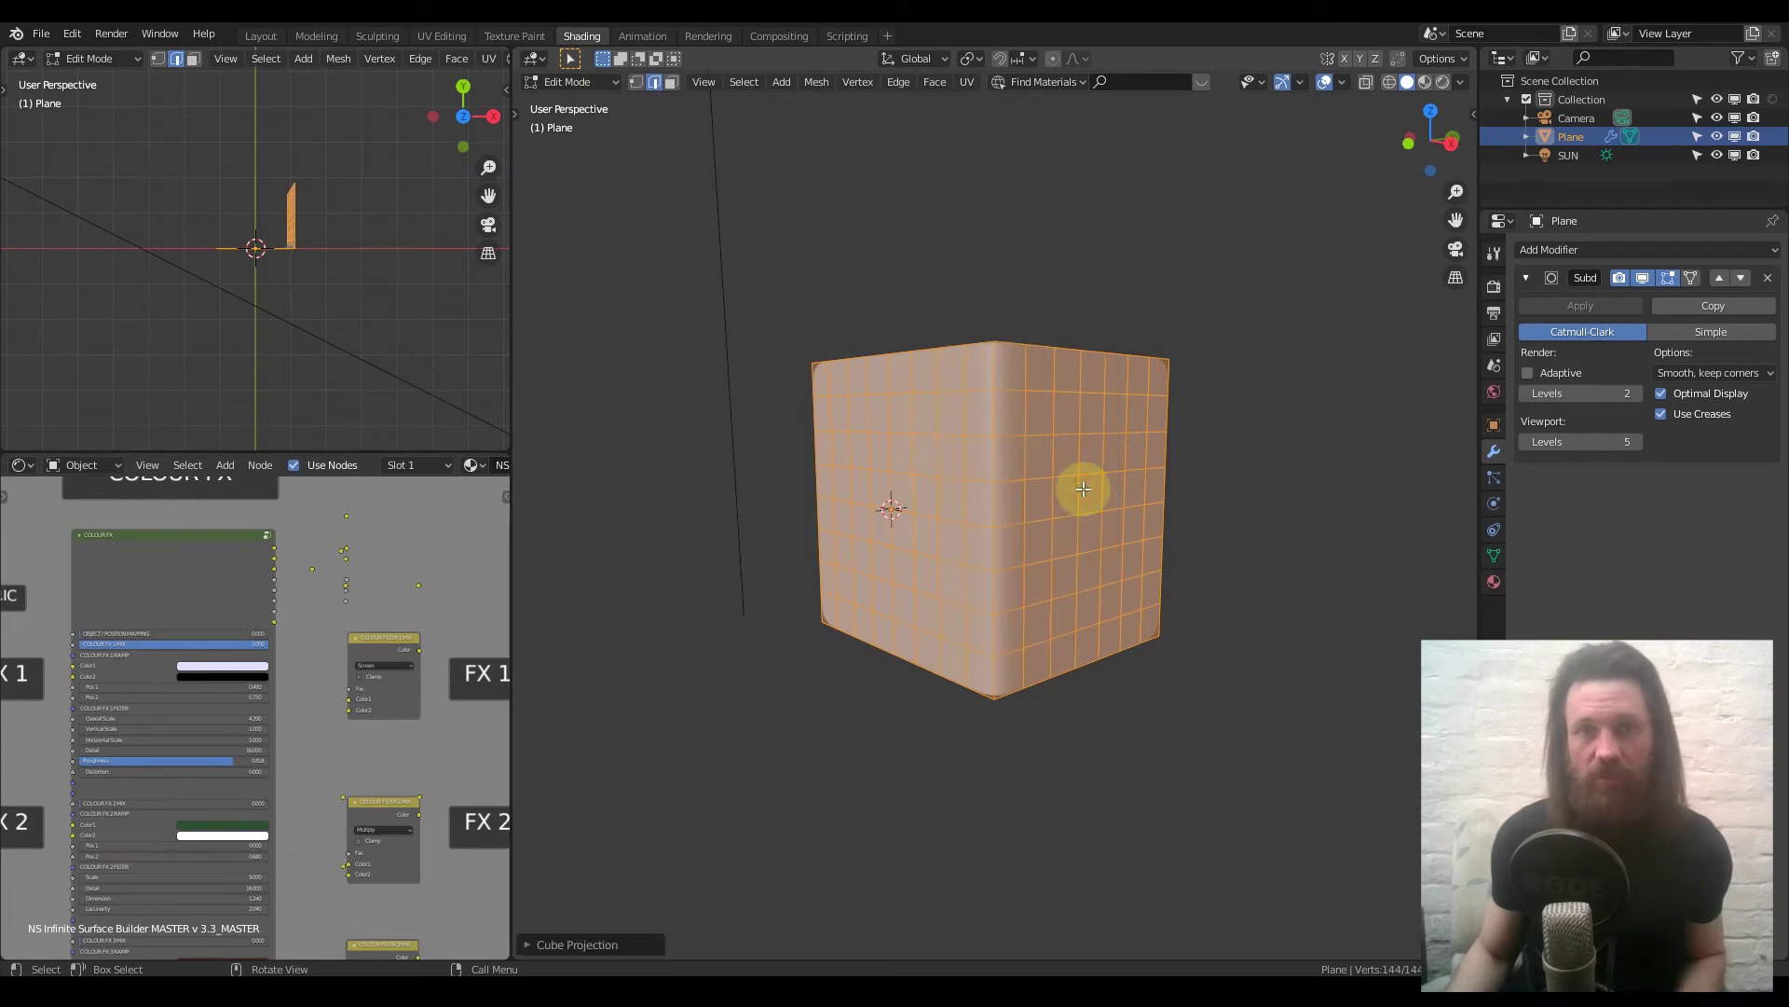
key(Tab)
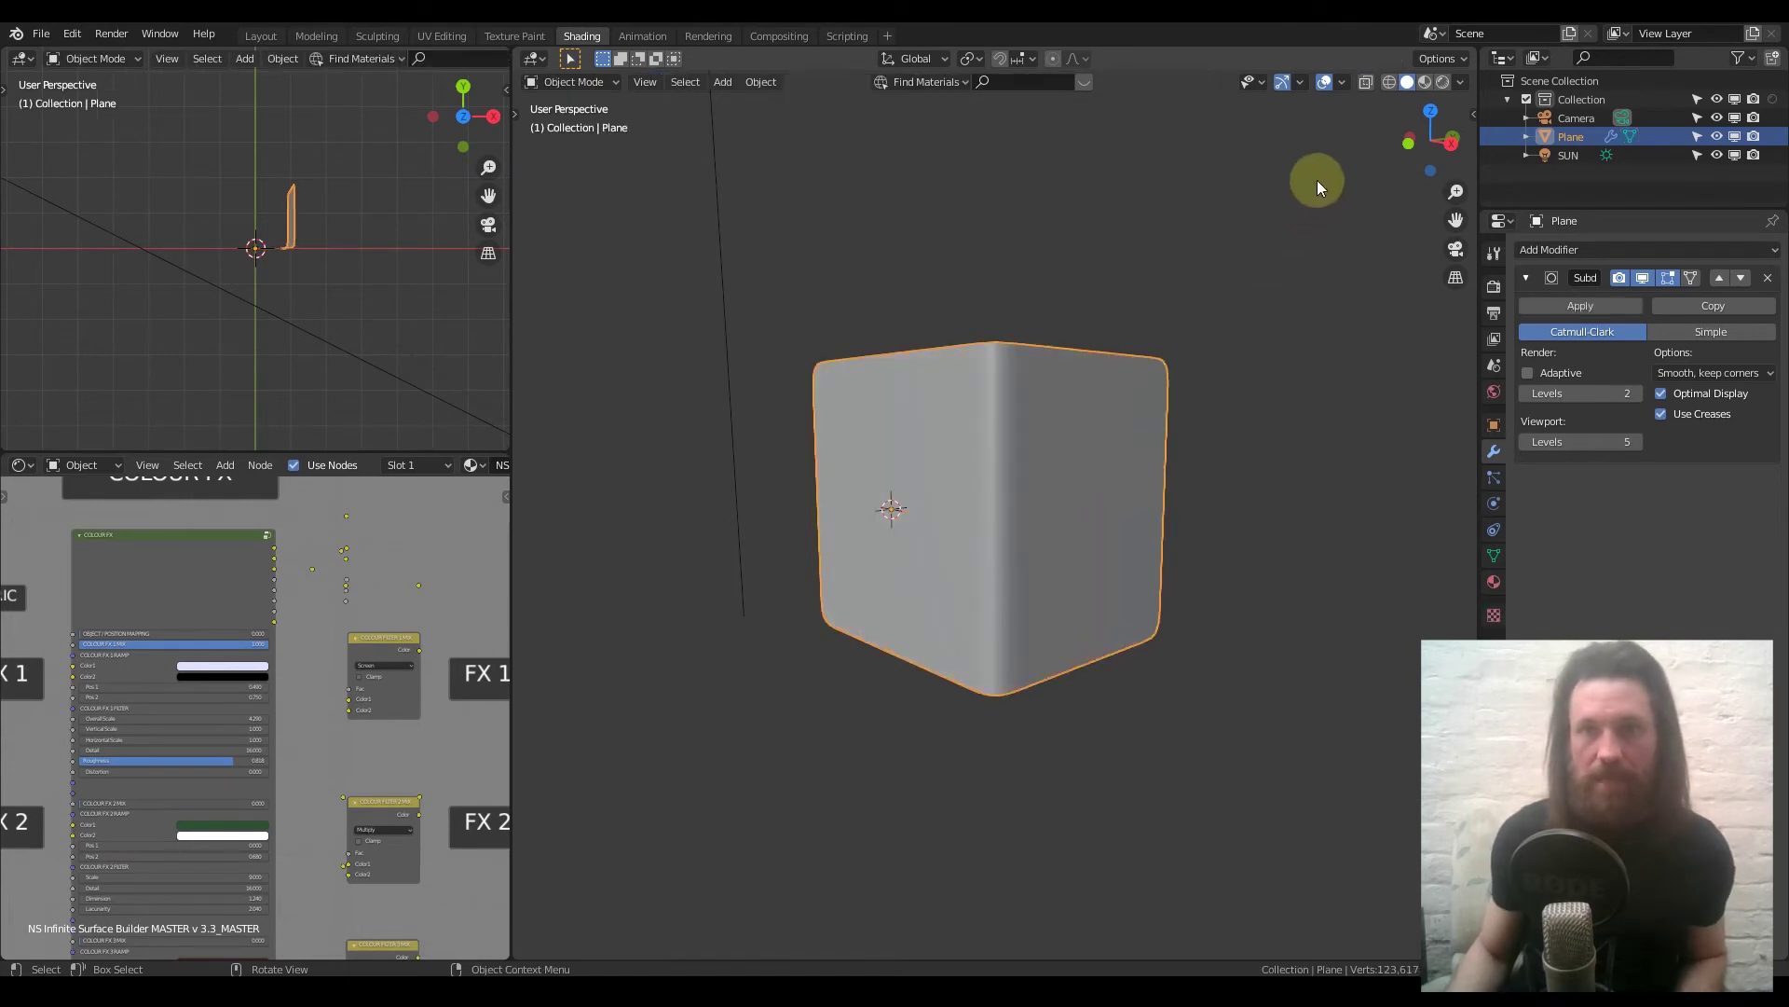
click(1442, 83)
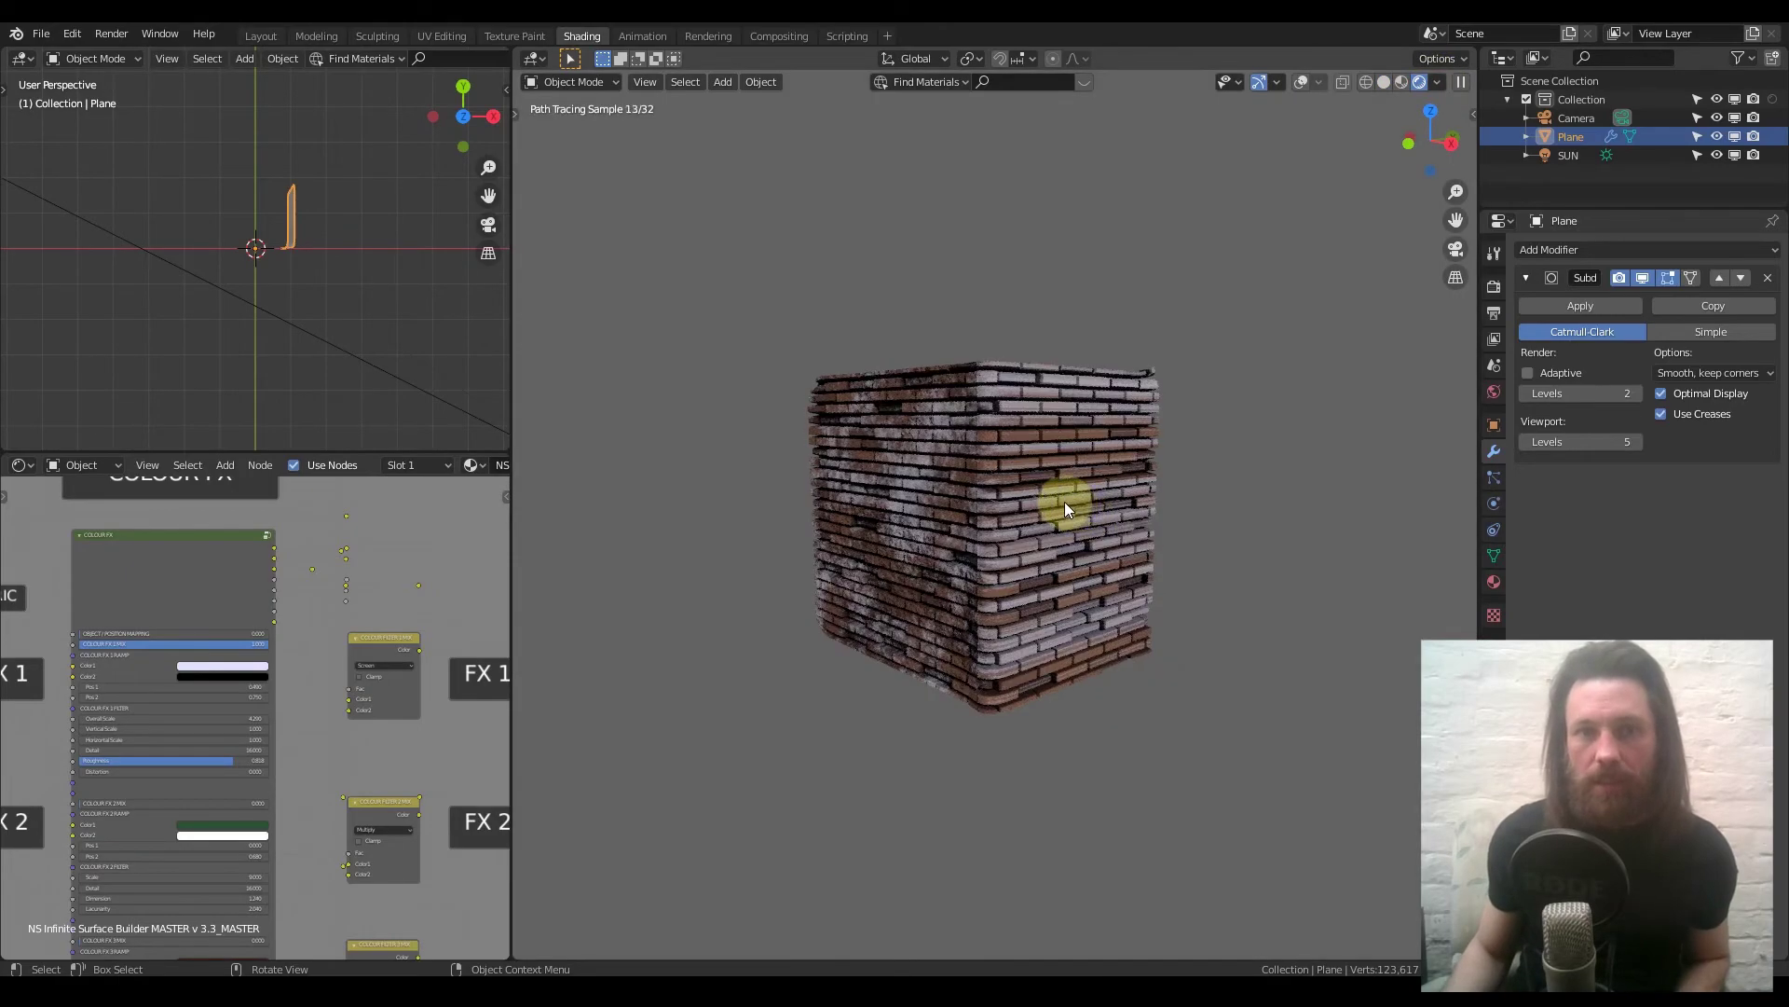
middle_drag(1061, 500, 1072, 287)
scroll(358, 641, down, 2)
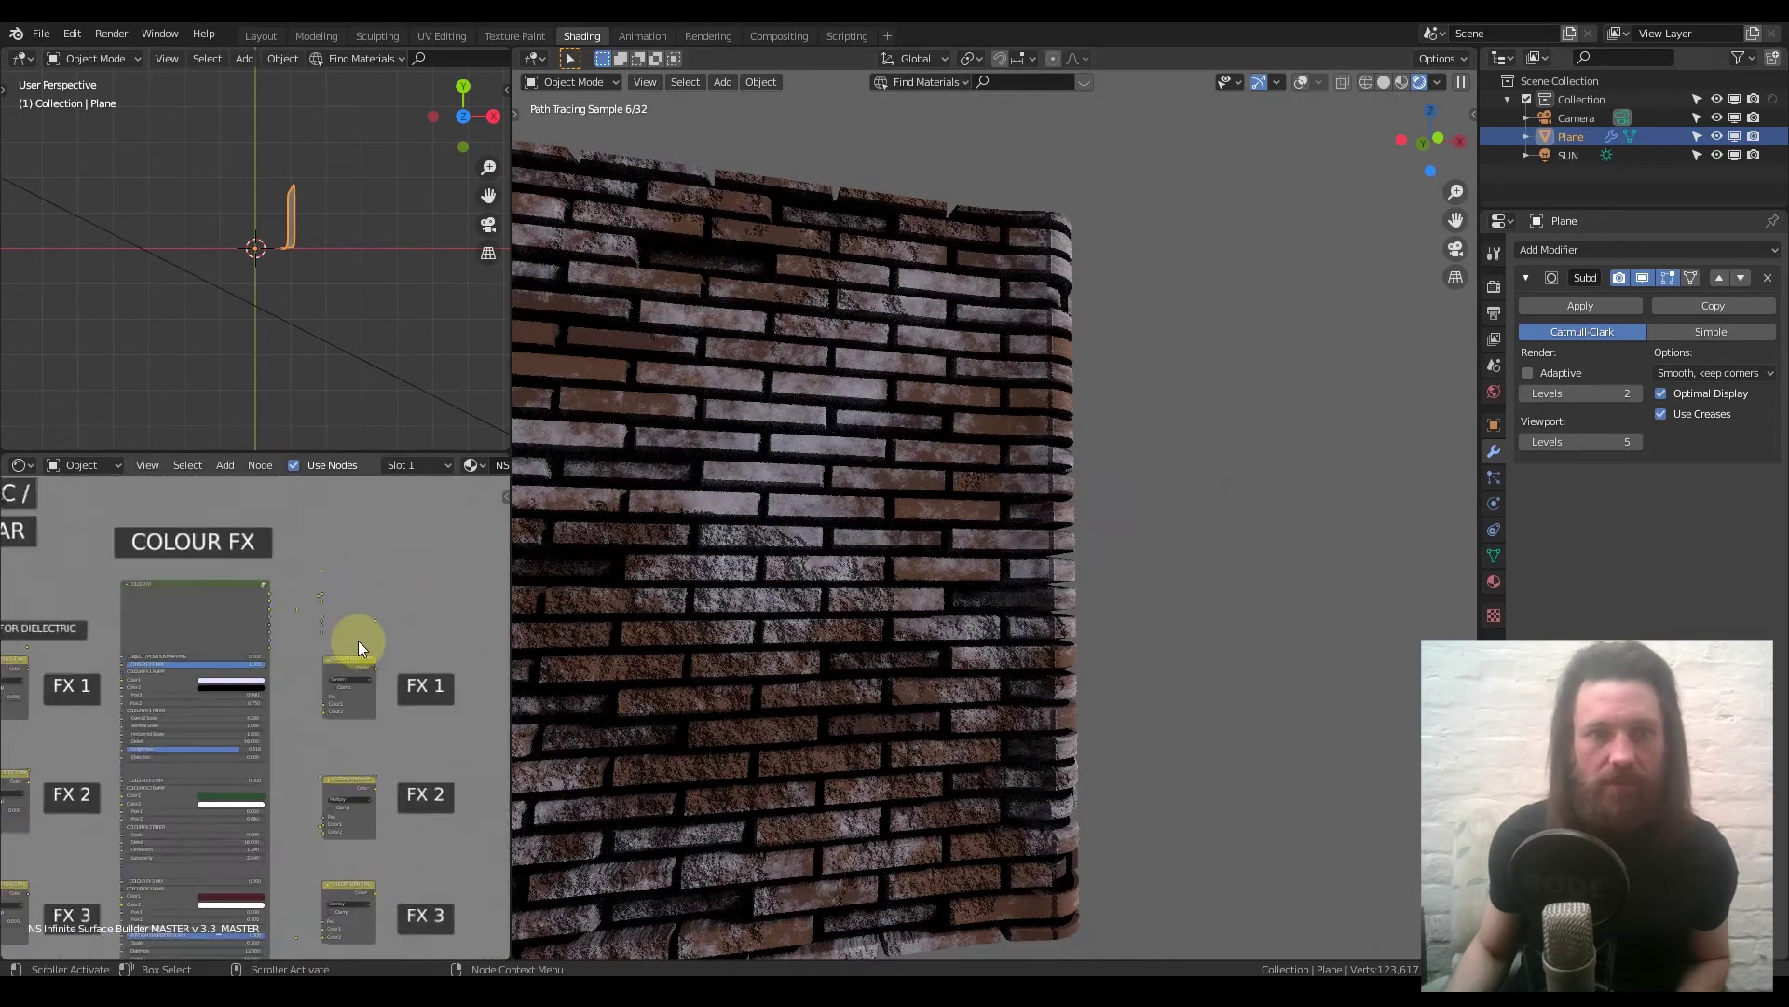
middle_drag(358, 640, 301, 749)
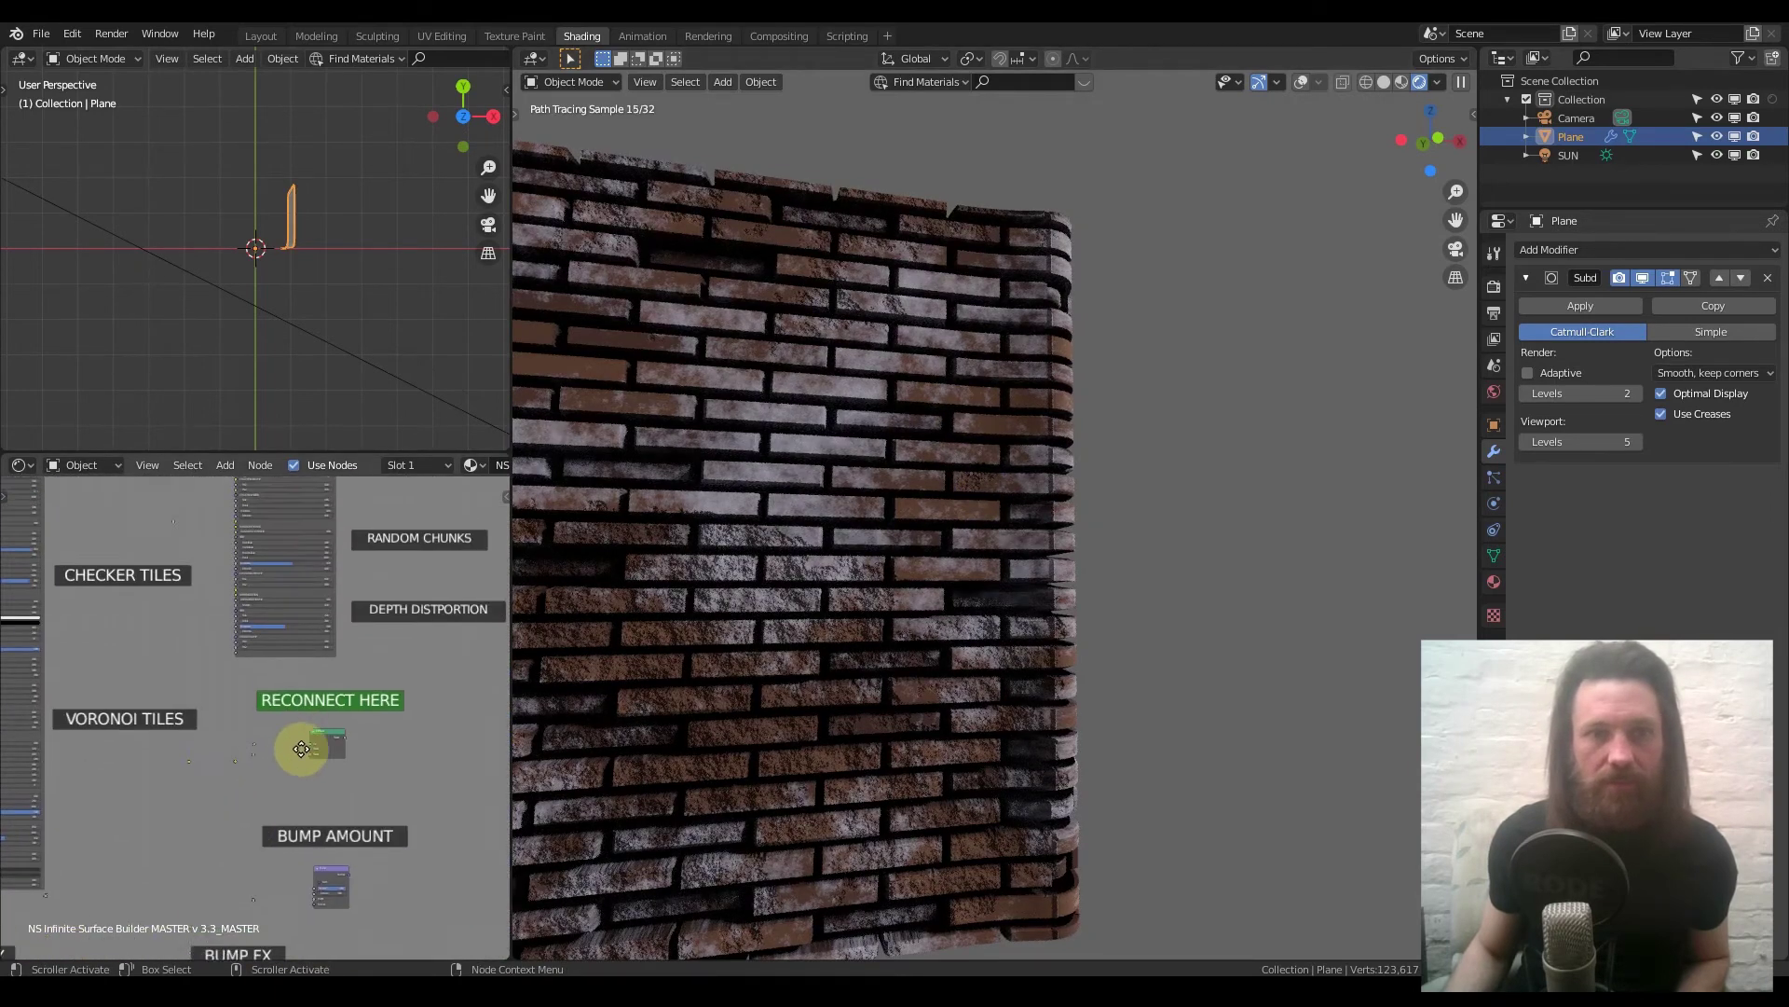
shift+scroll(292, 607, up, 4)
scroll(292, 621, up, 4)
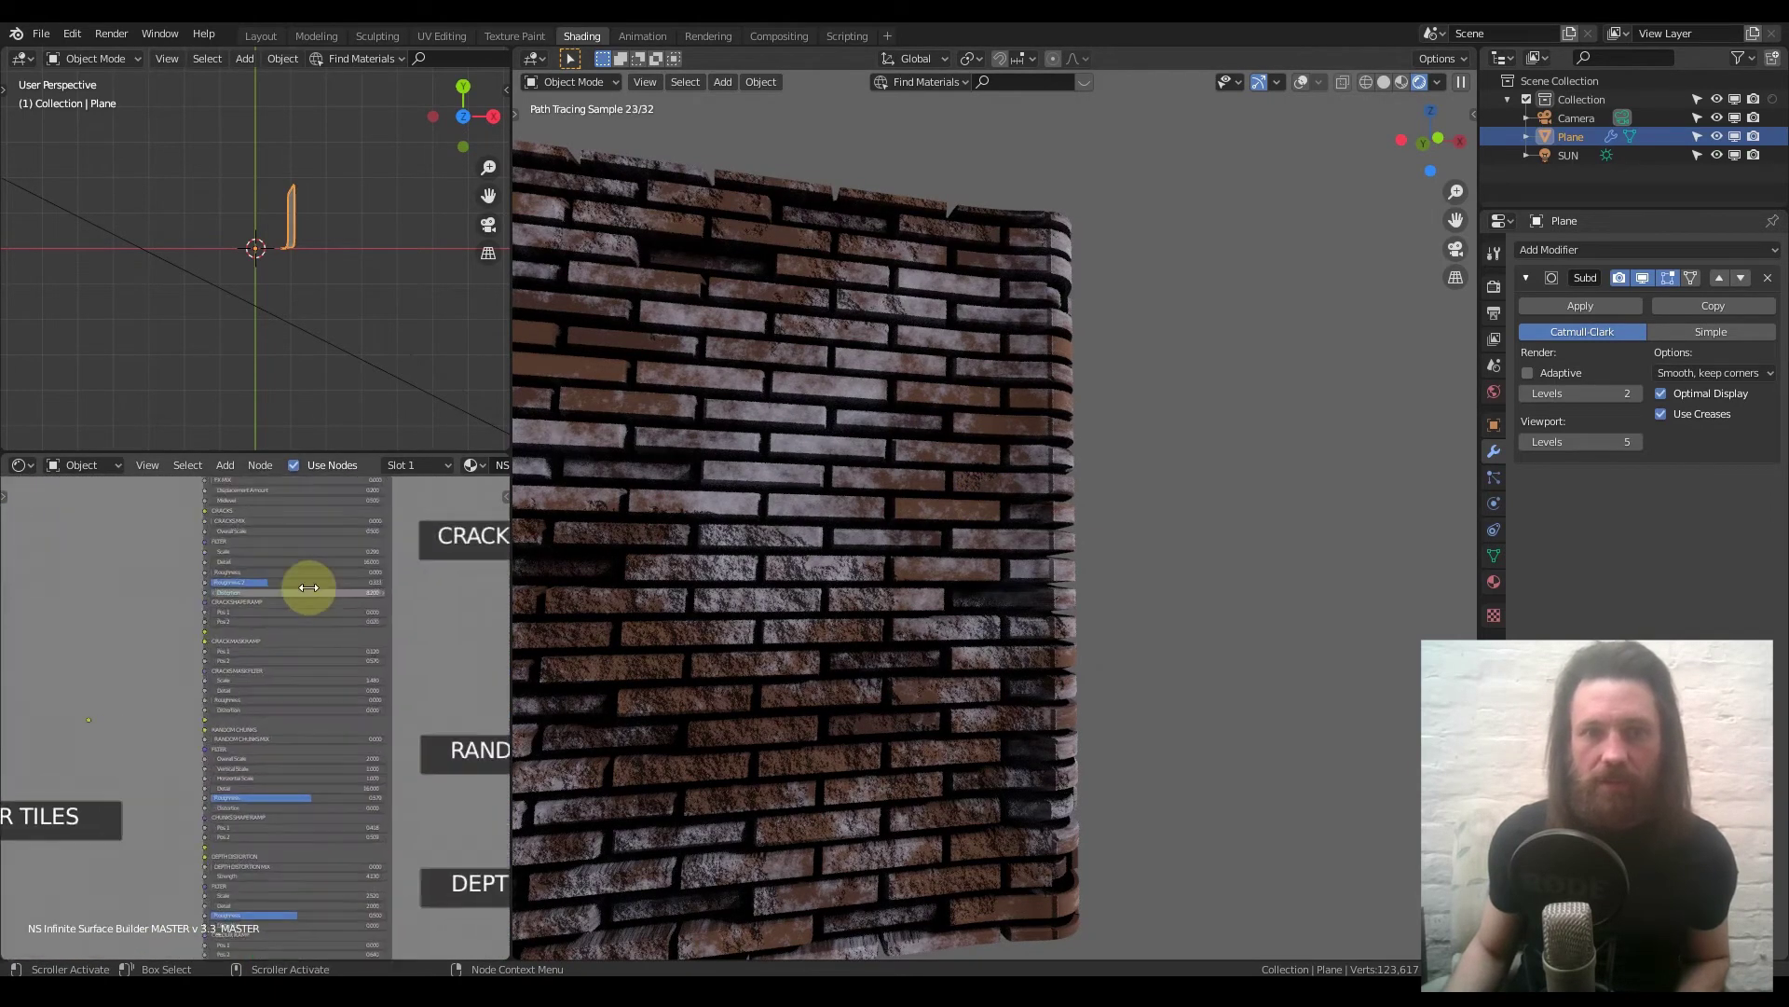
scroll(309, 588, up, 4)
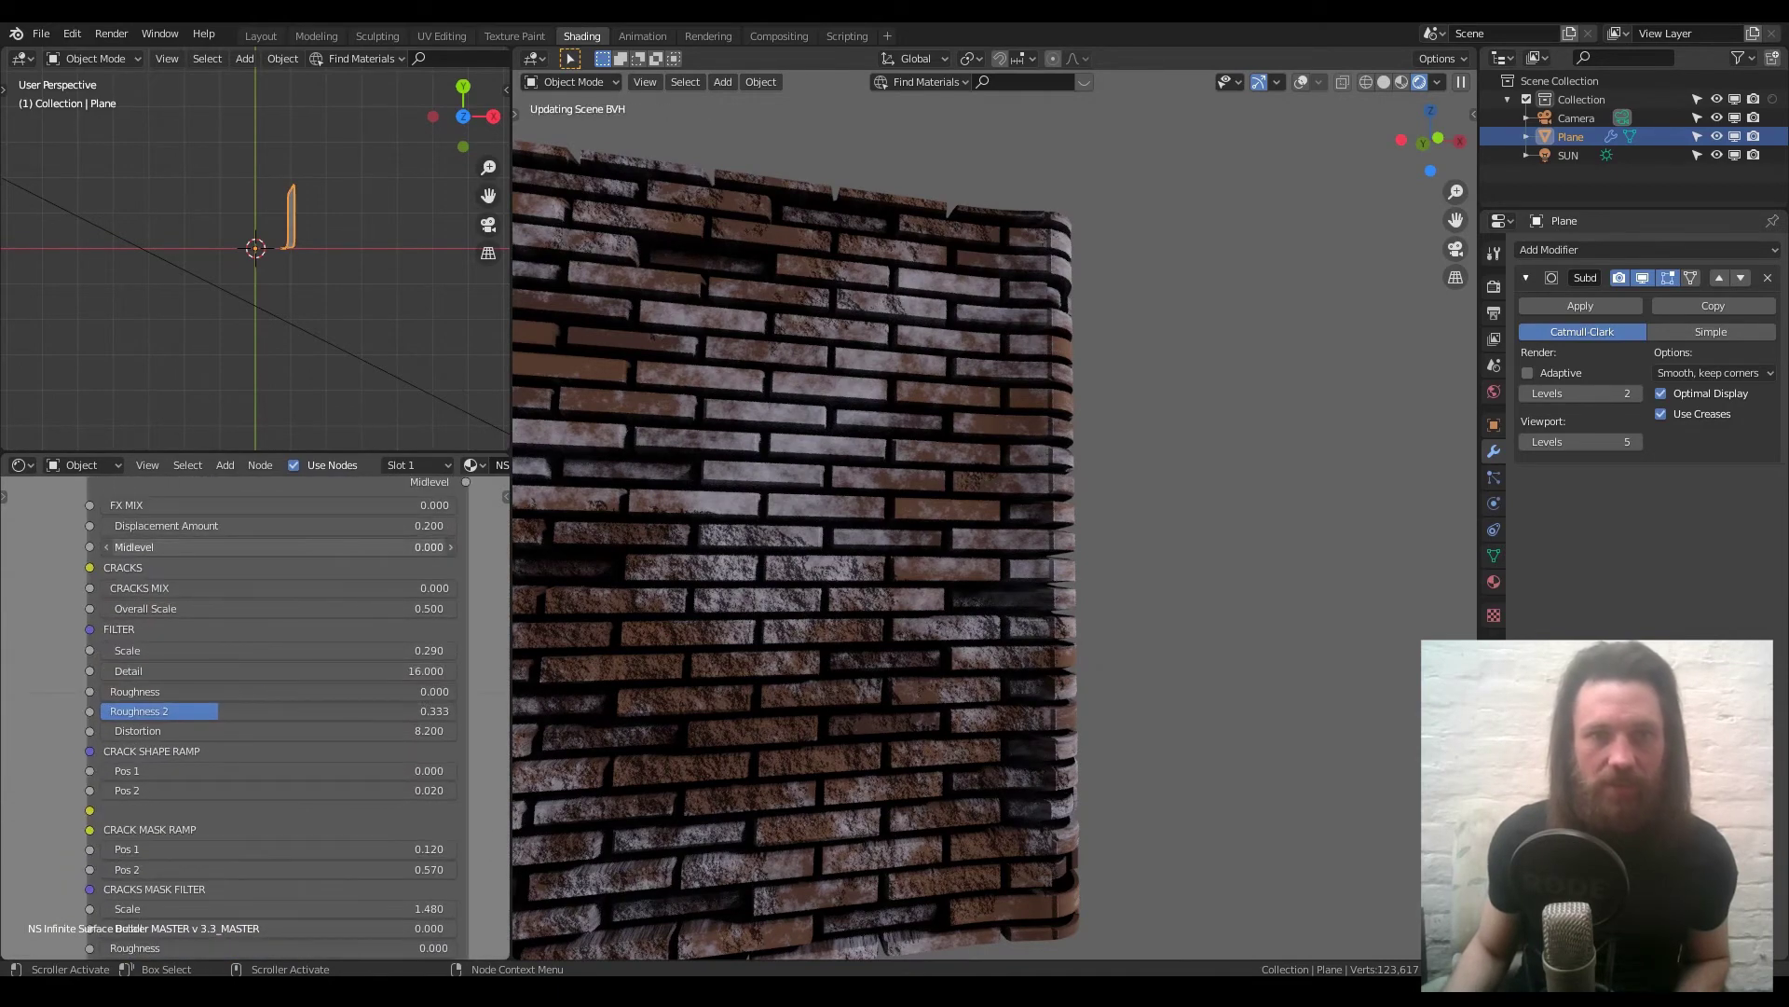
scroll(863, 500, down, 3)
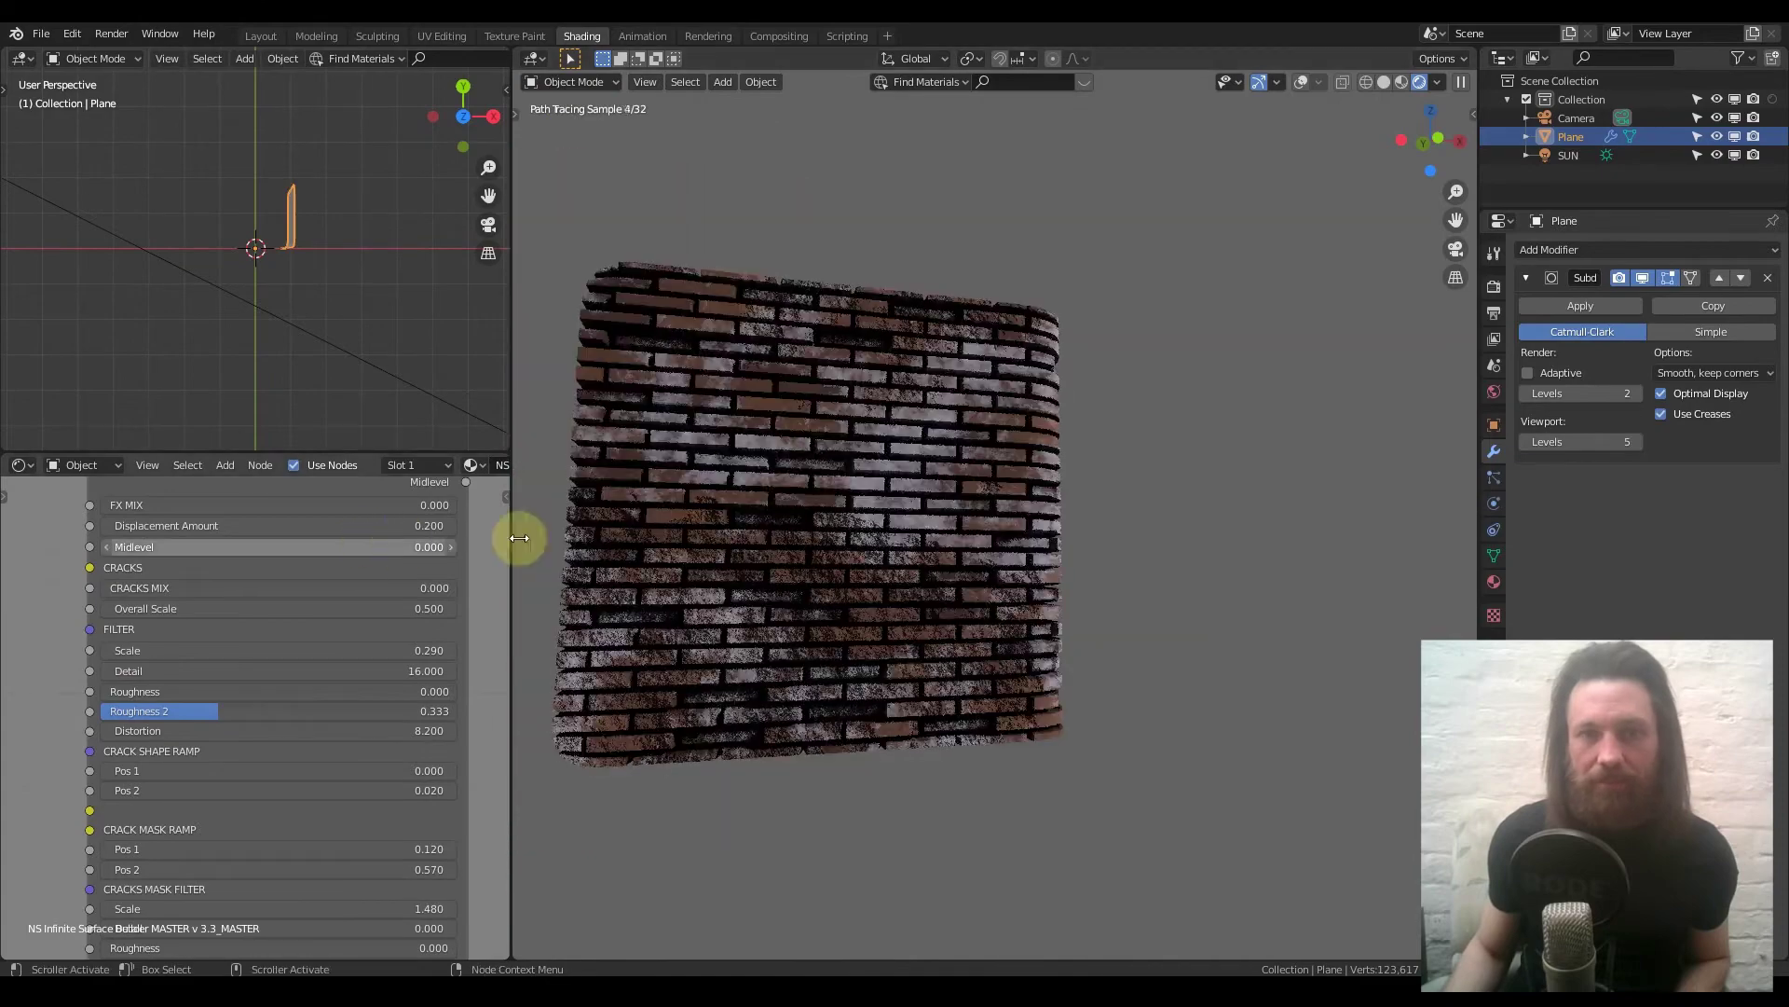
mouse_move(837, 488)
middle_down()
mouse_move(692, 541)
mouse_move(904, 501)
mouse_move(887, 483)
mouse_move(906, 477)
mouse_move(882, 477)
mouse_move(902, 490)
middle_up()
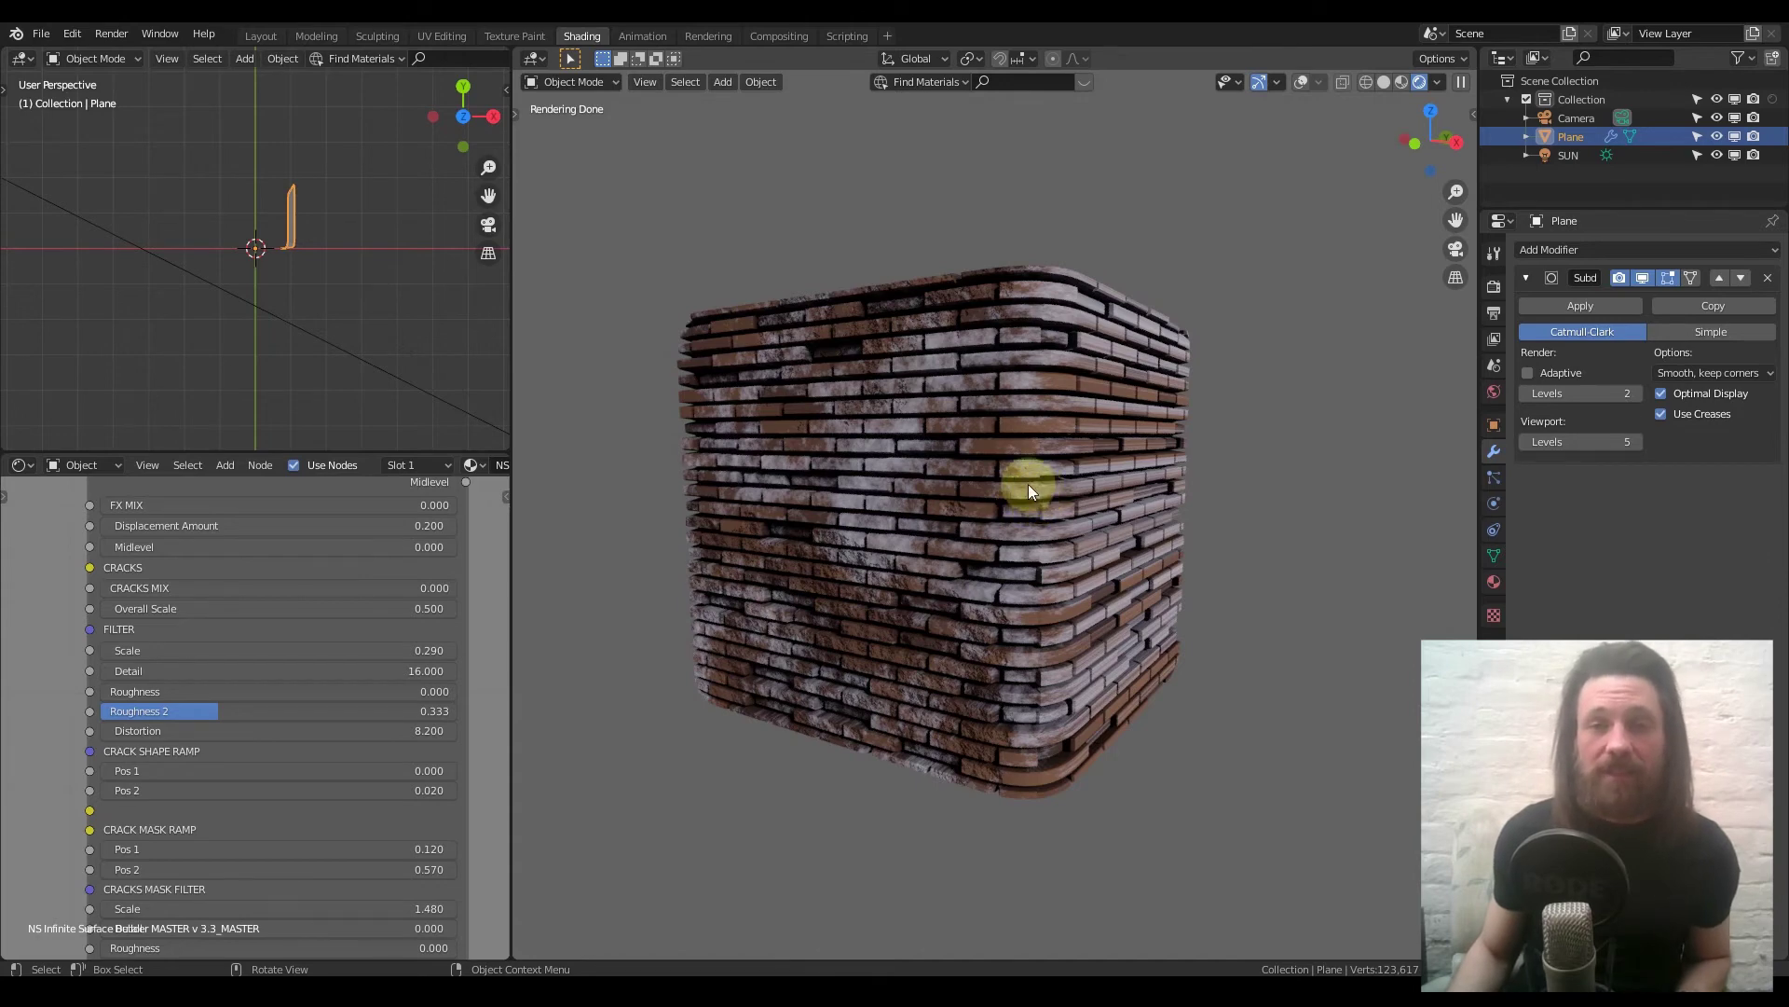
scroll(1027, 483, down, 2)
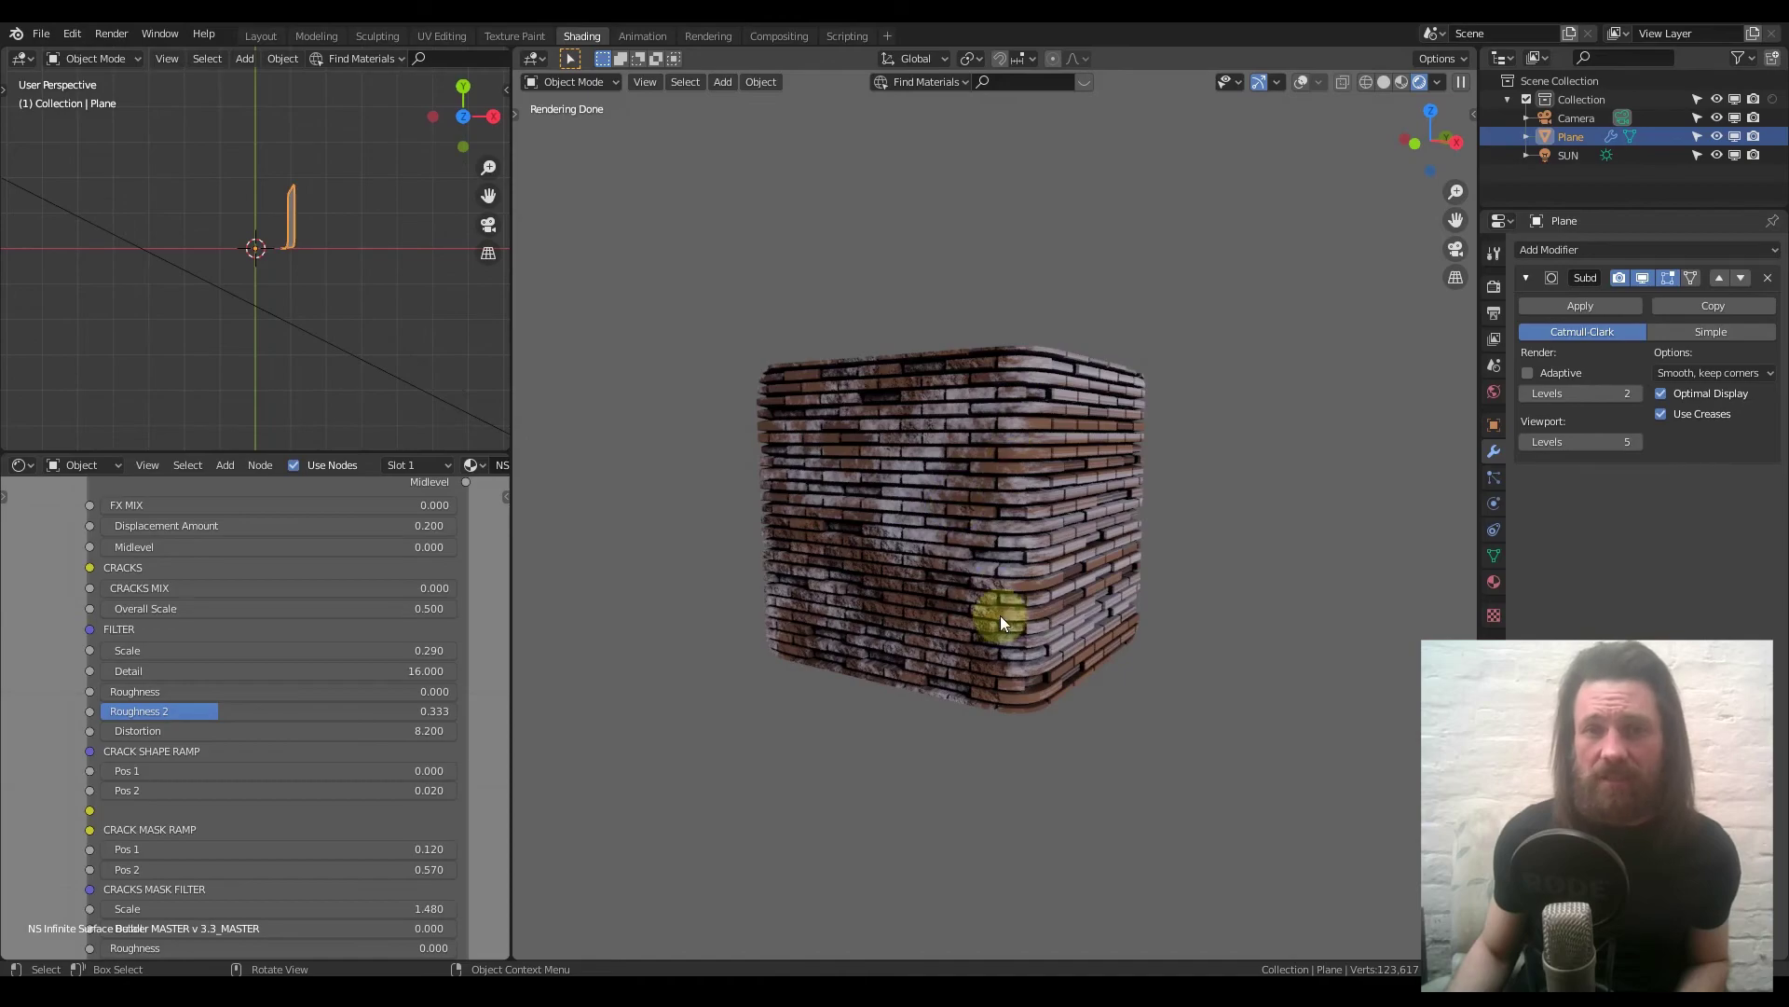
scroll(1026, 412, up, 3)
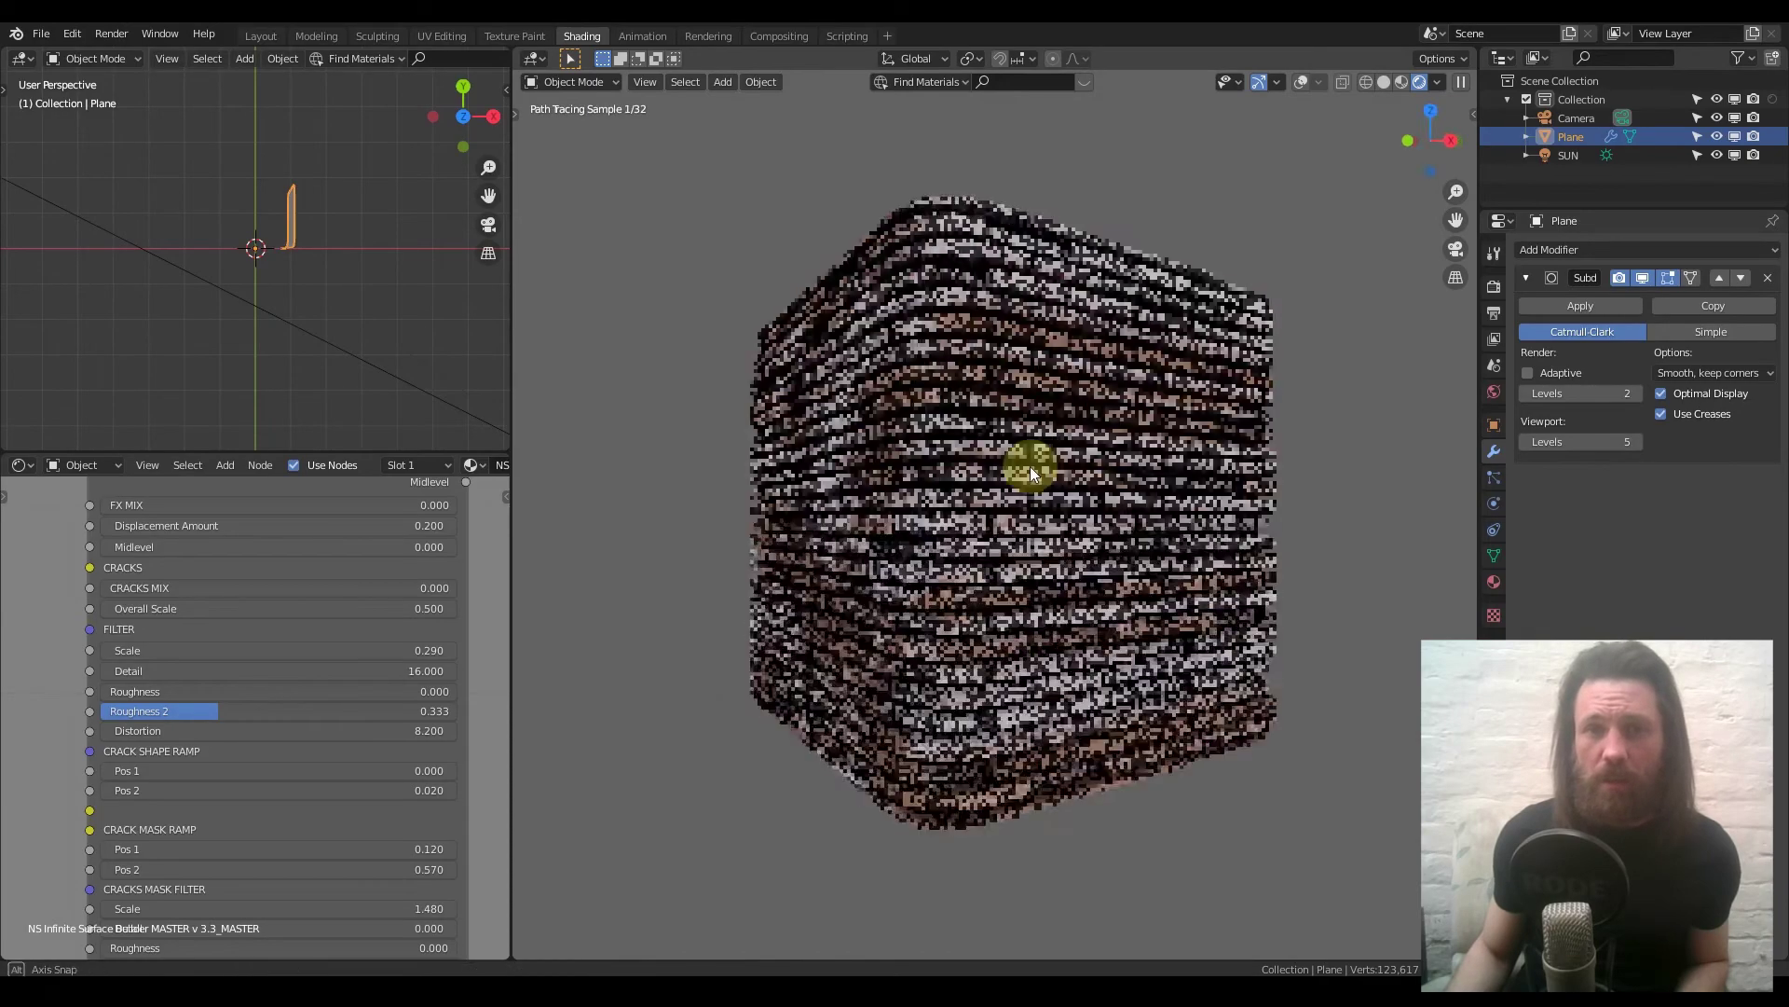
scroll(1049, 461, down, 3)
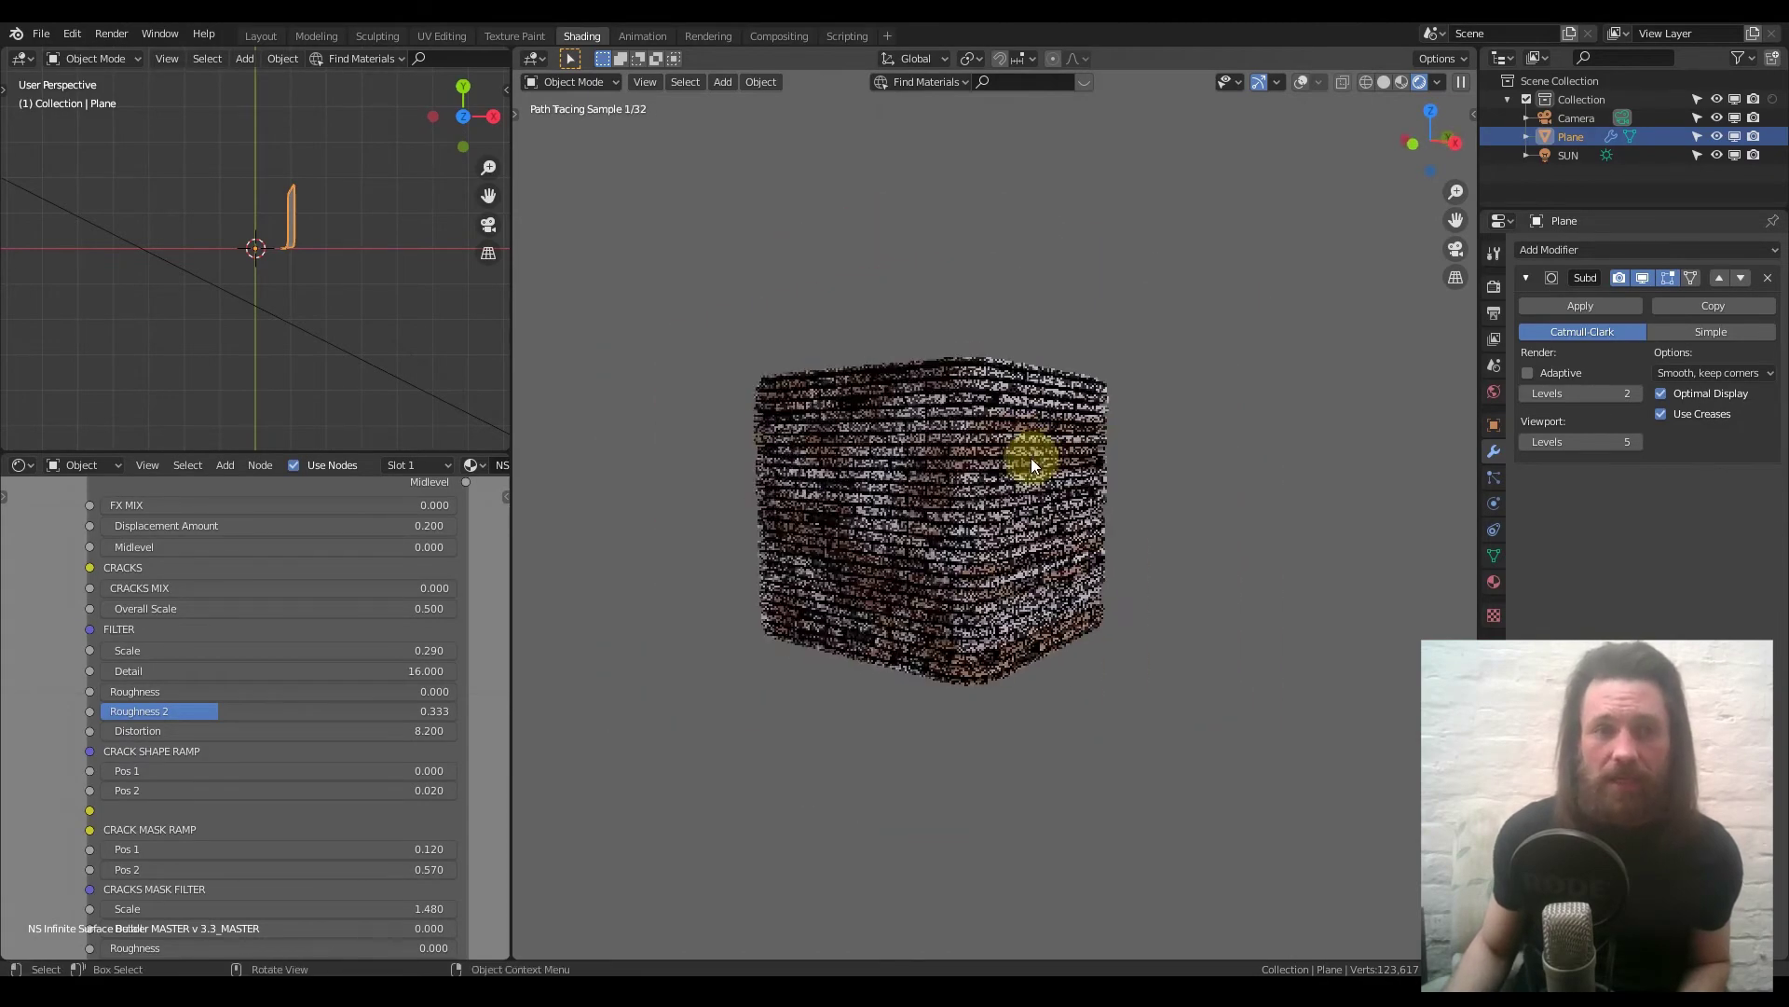
scroll(372, 595, down, 3)
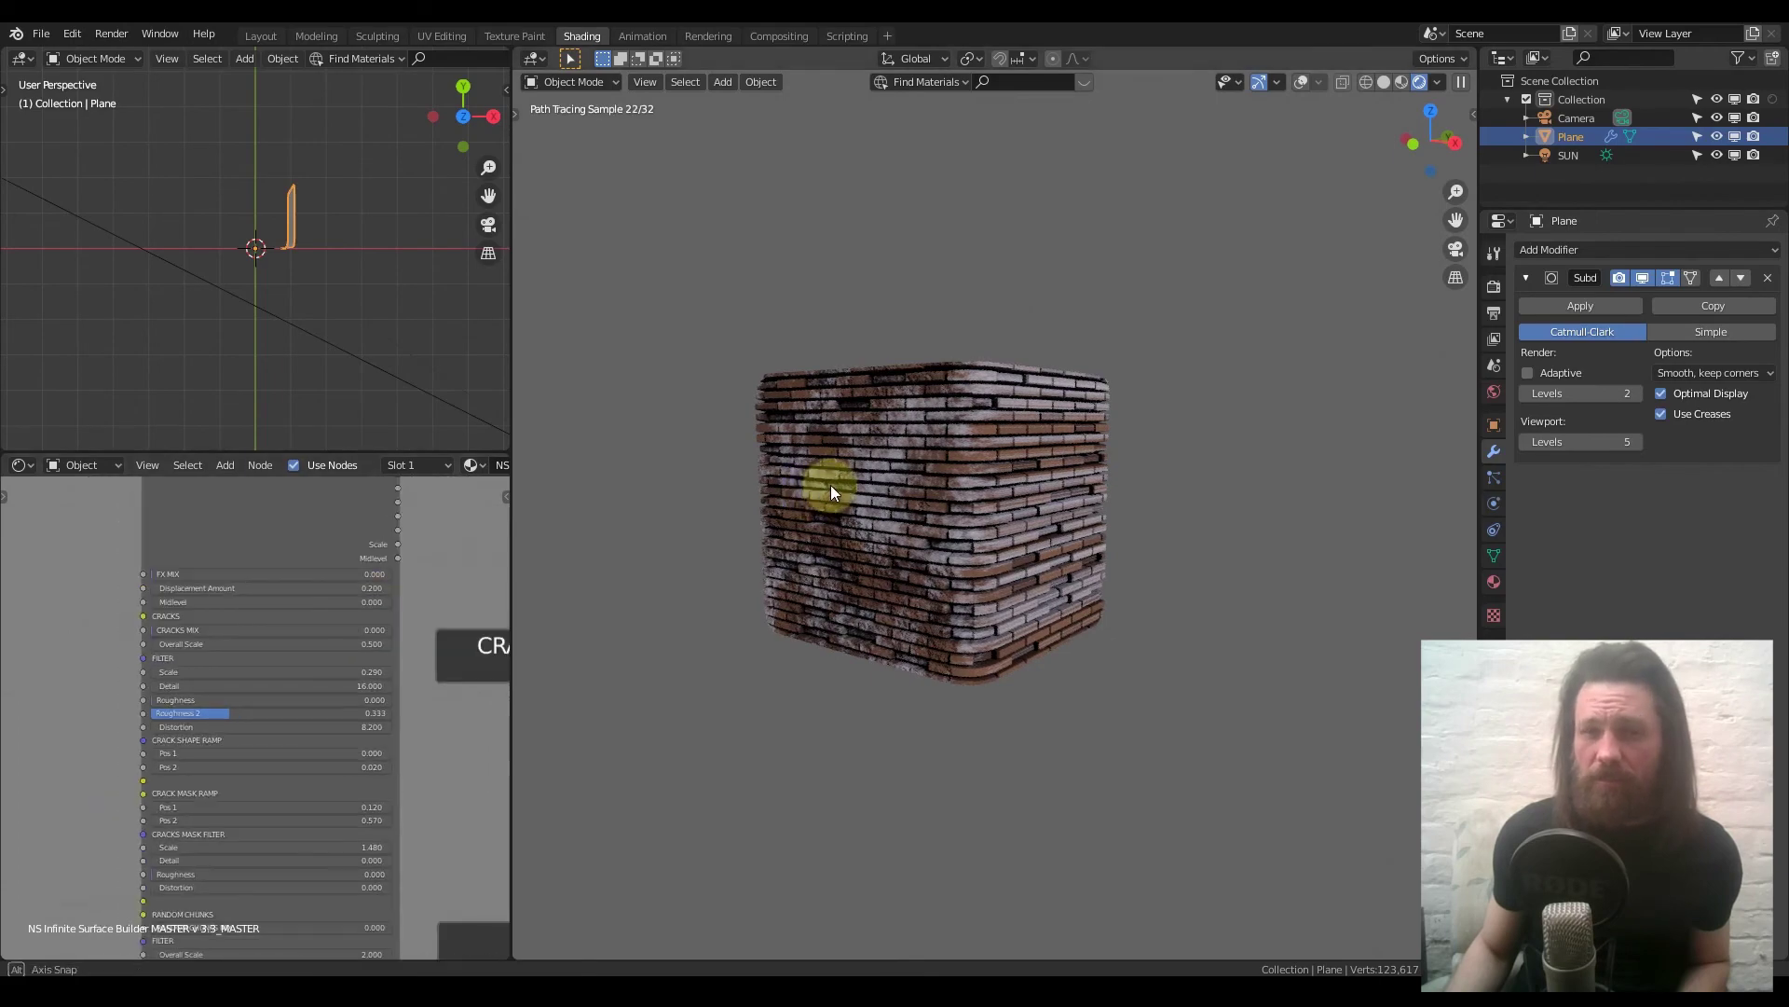
middle_drag(830, 485, 842, 461)
scroll(911, 439, up, 3)
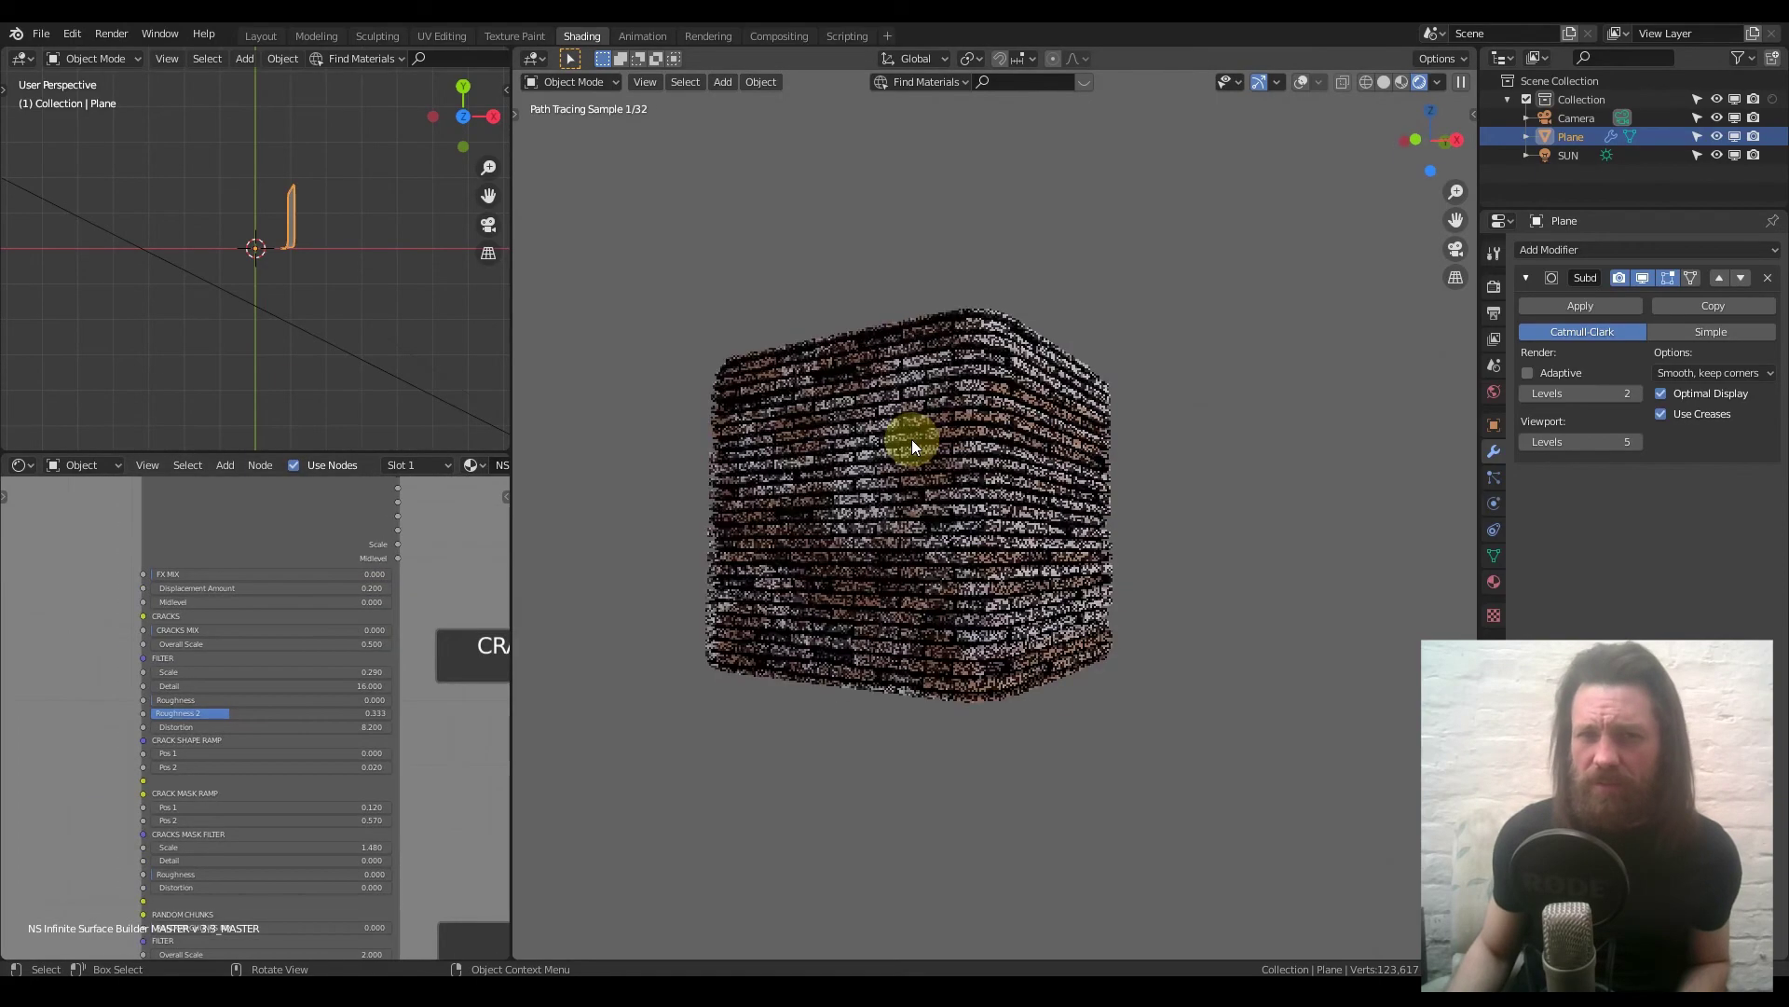
mouse_move(906, 446)
middle_down()
mouse_move(932, 471)
mouse_move(895, 463)
mouse_move(876, 433)
middle_up()
scroll(877, 433, down, 2)
scroll(874, 433, up, 1)
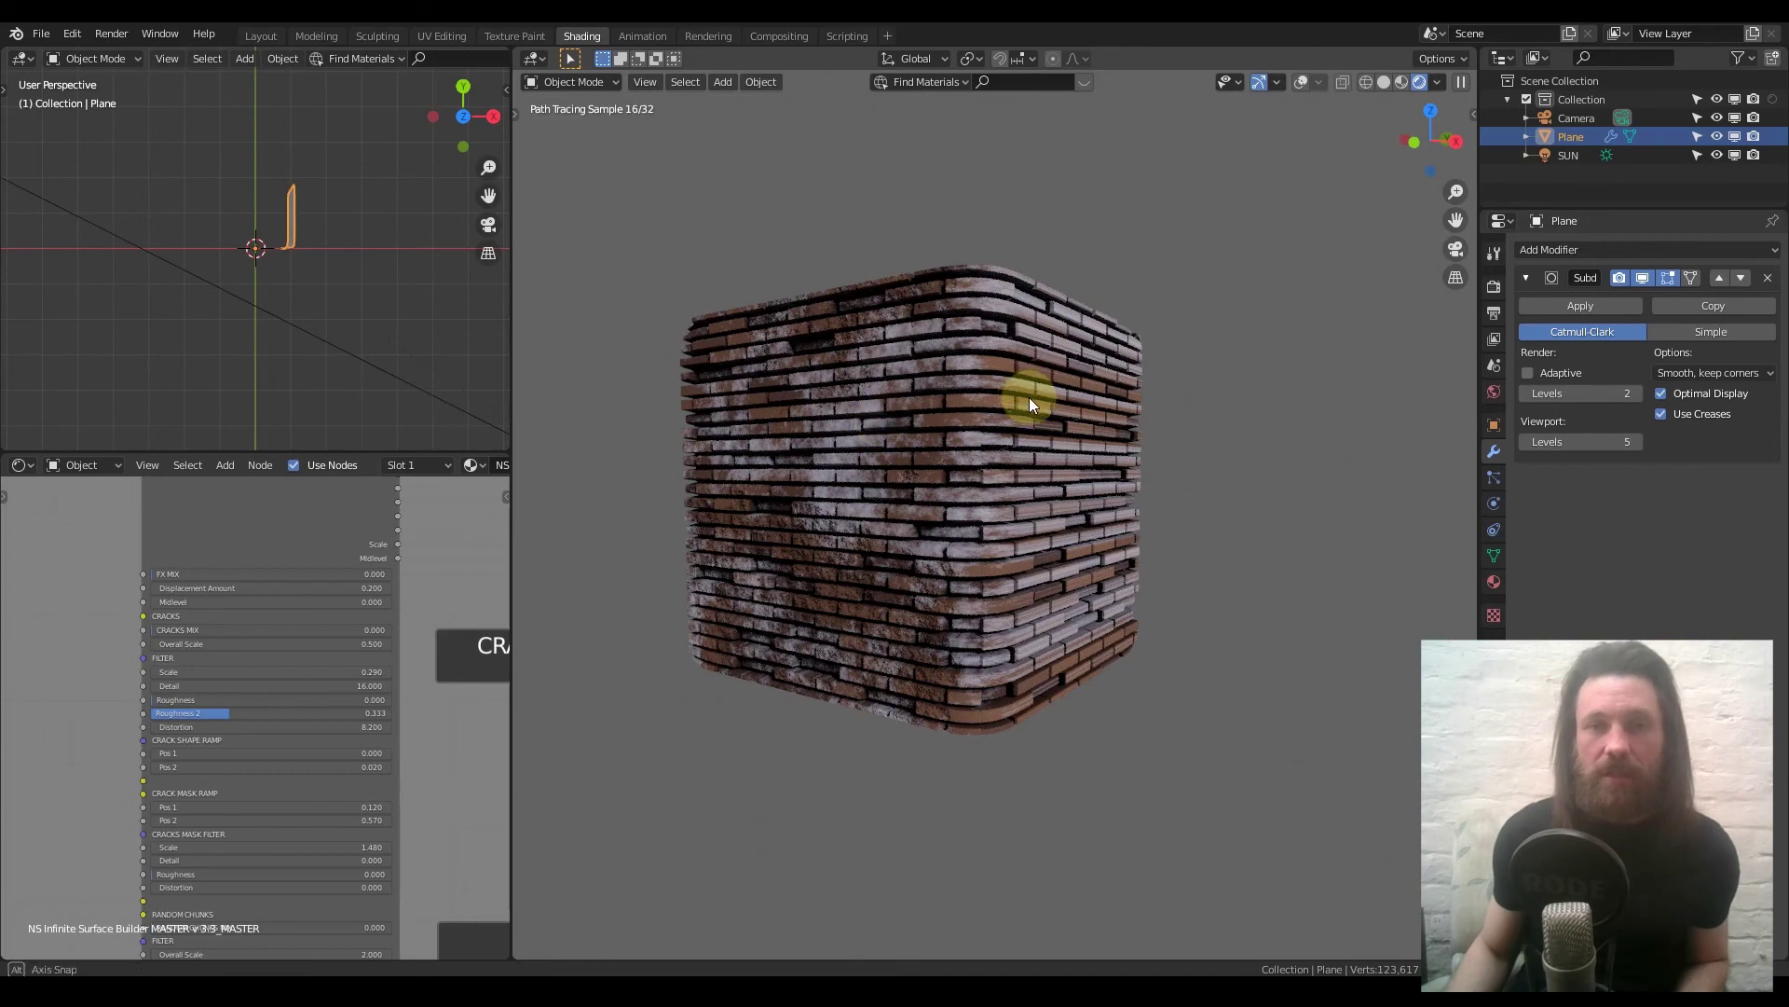
middle_drag(1027, 395, 1033, 405)
scroll(471, 569, down, 3)
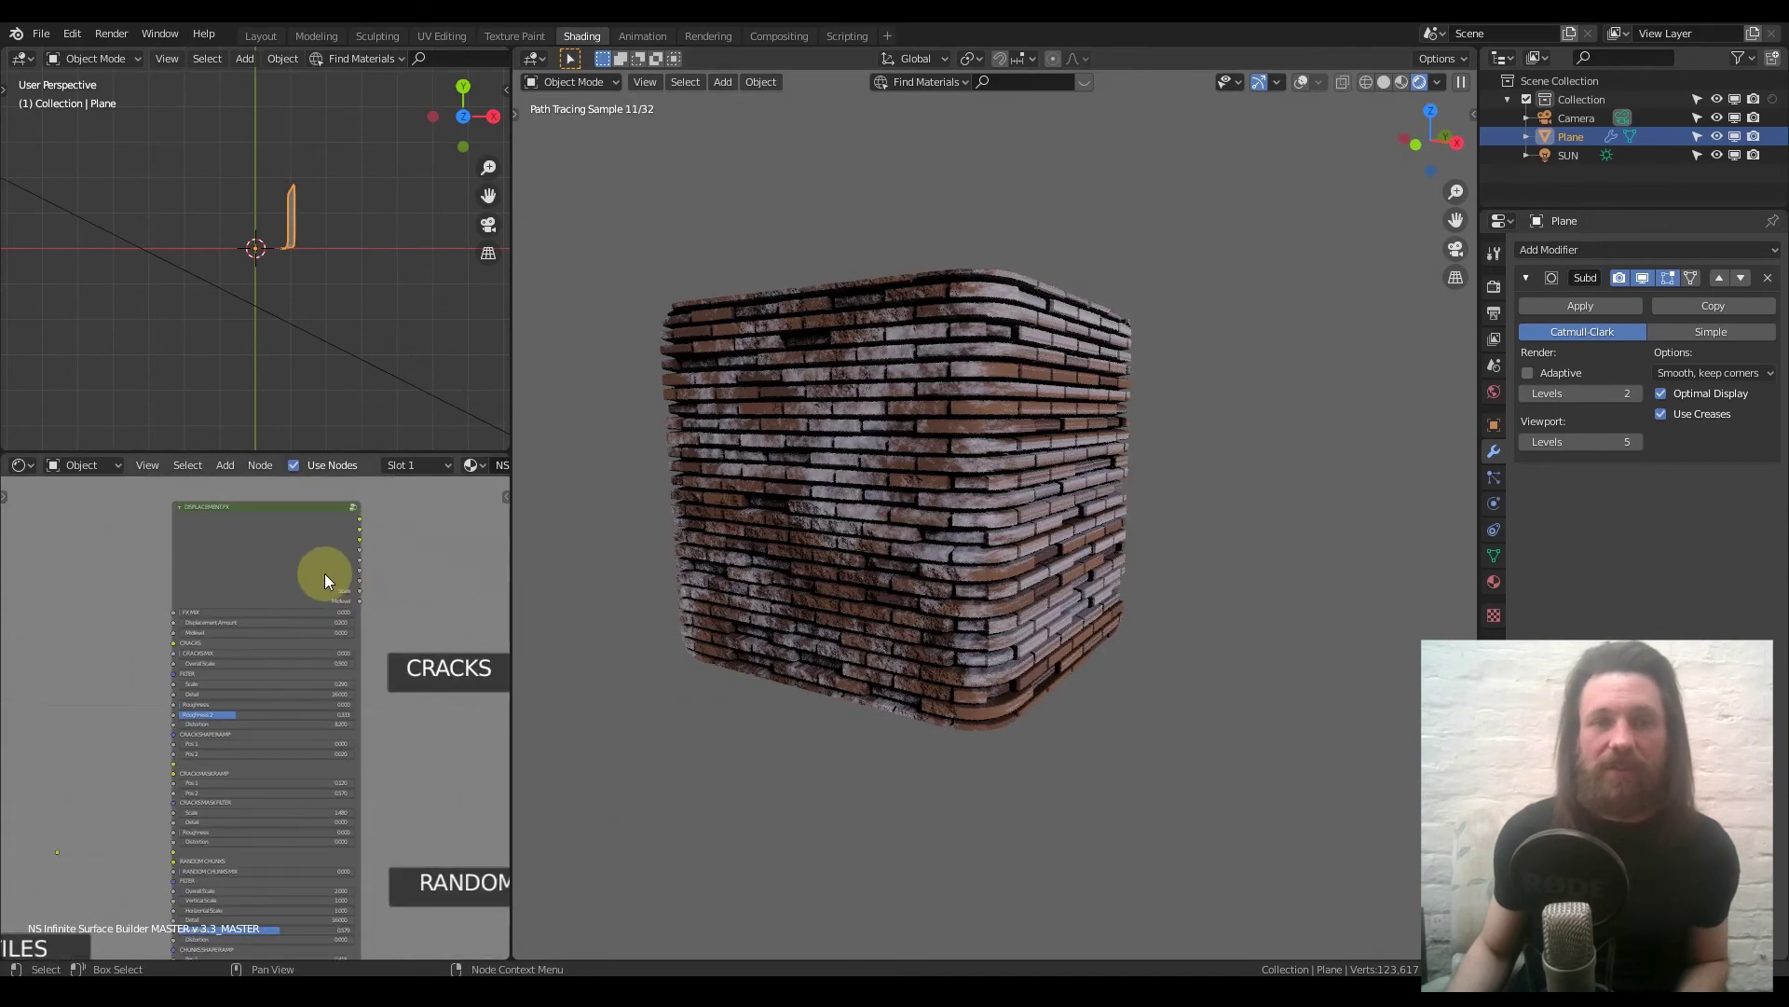
middle_drag(296, 602, 253, 509)
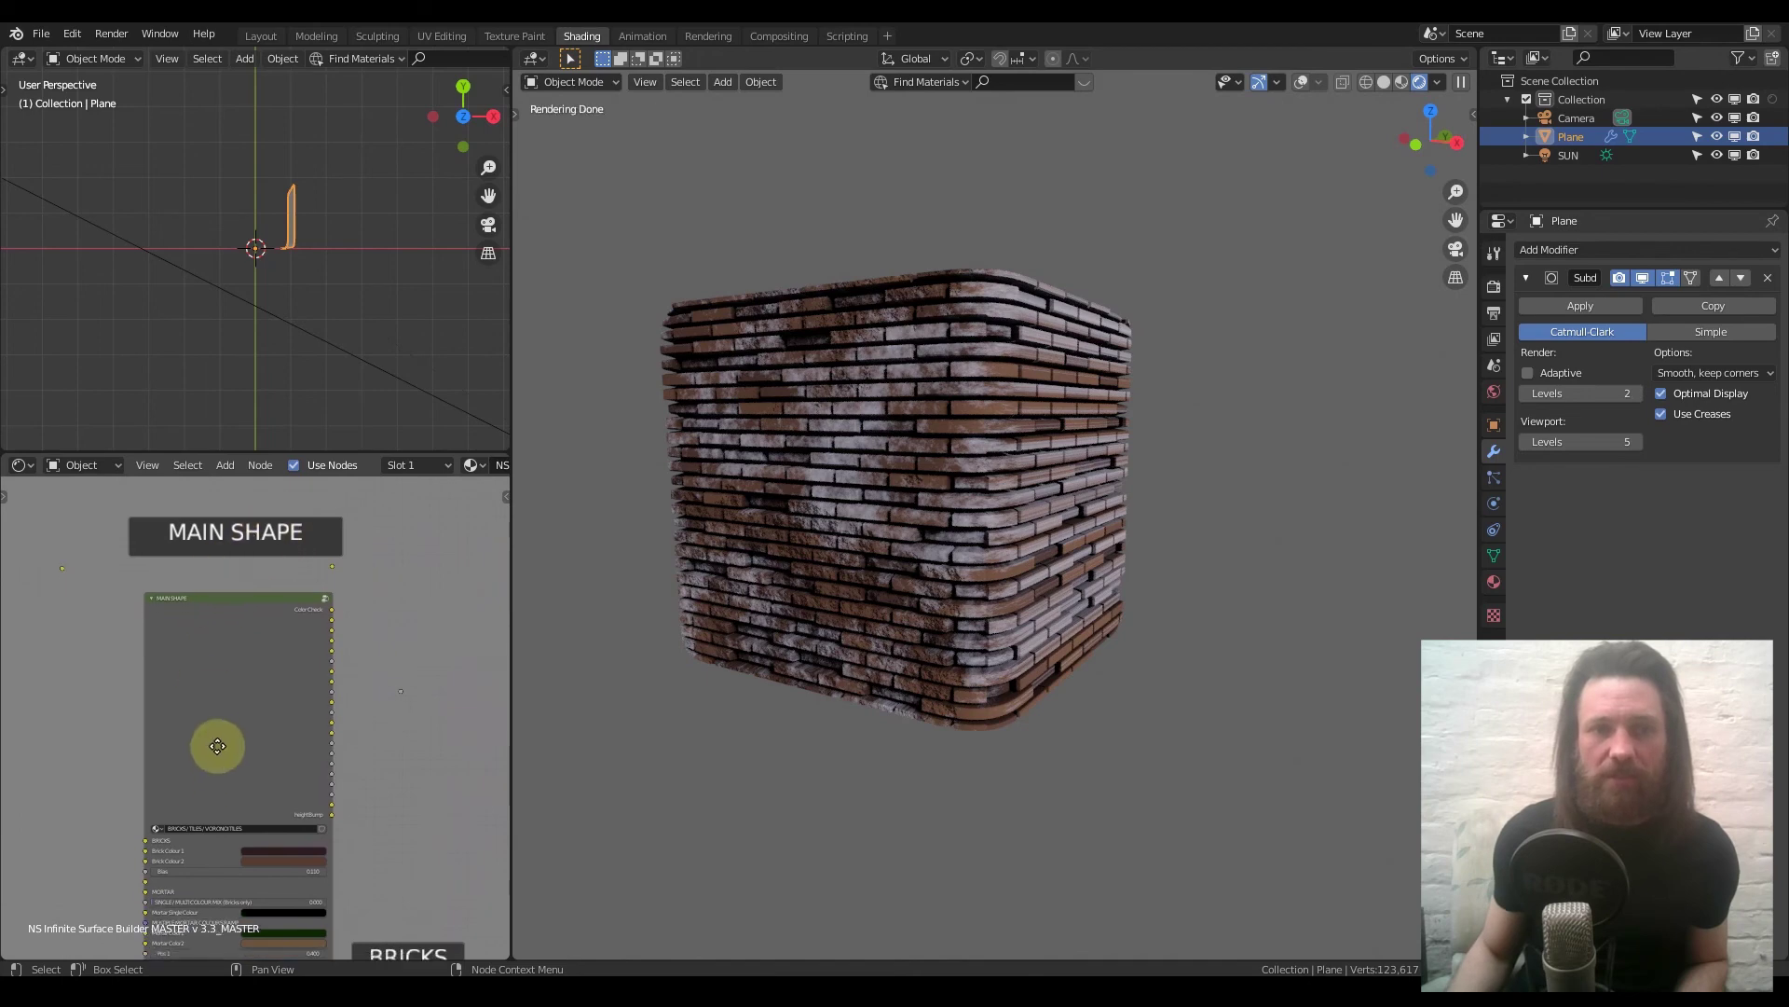
shift+scroll(217, 743, down, 3)
scroll(188, 745, down, 2)
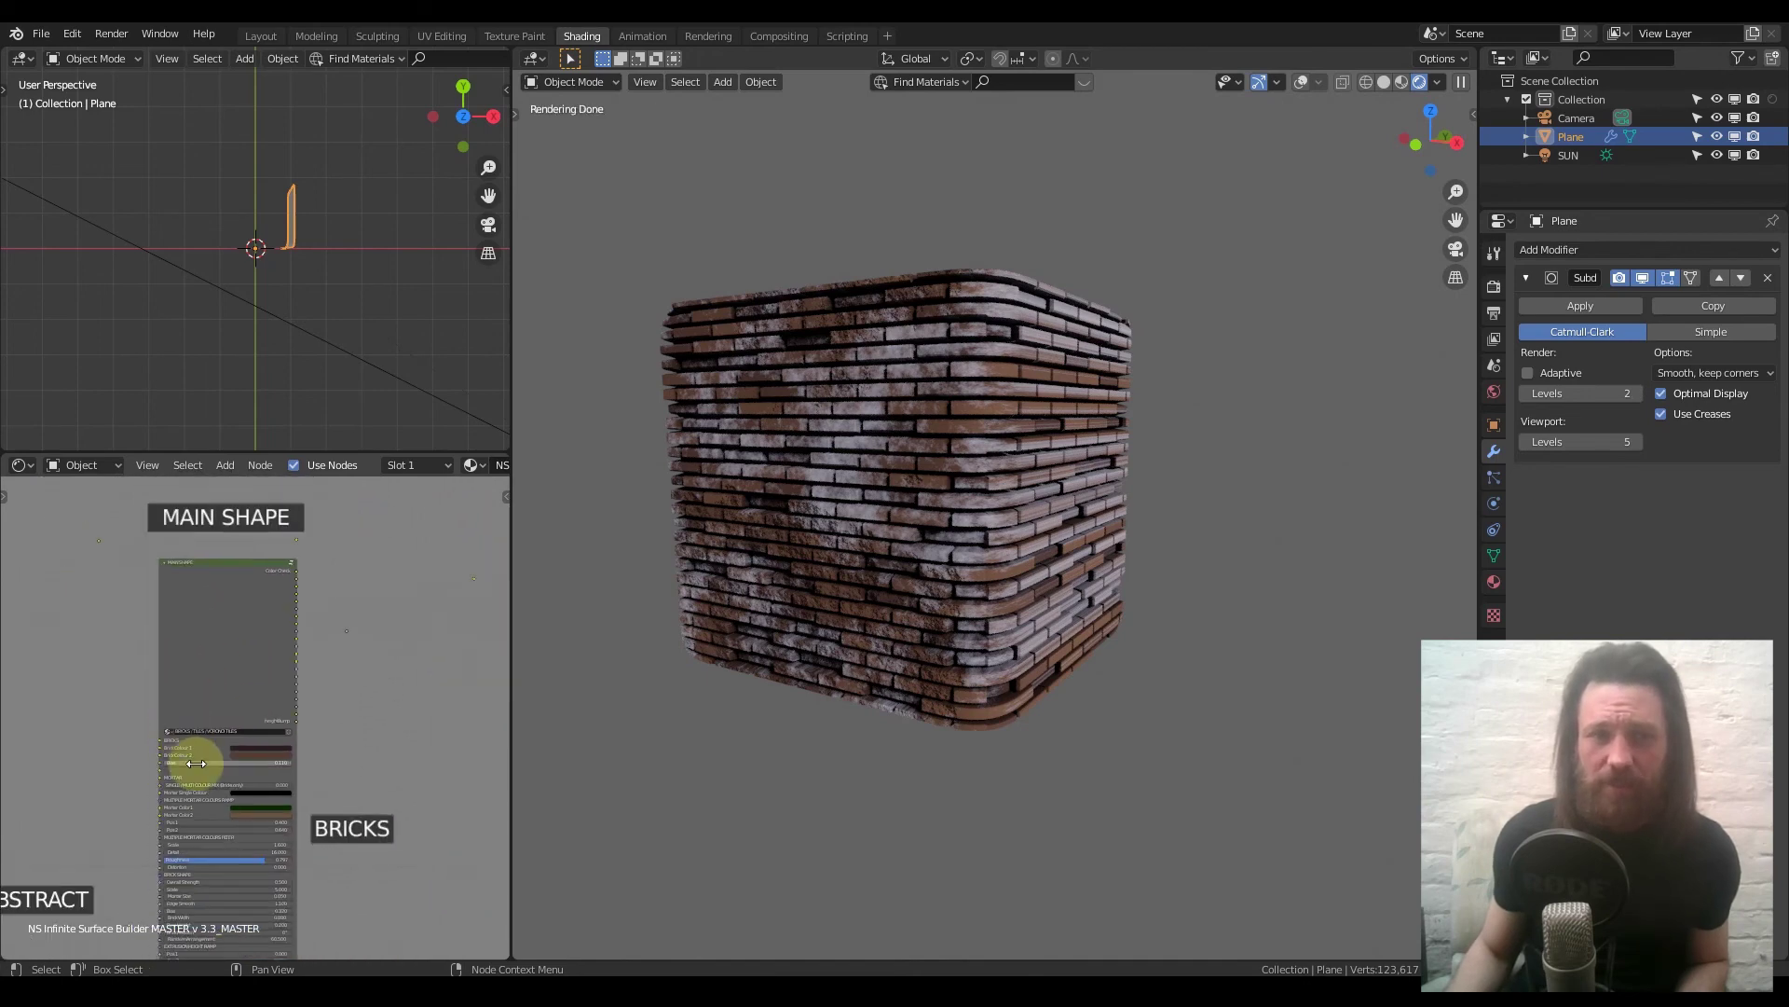
shift+scroll(187, 760, down, 3)
middle_drag(168, 927, 174, 640)
shift+scroll(180, 707, down, 1)
shift+scroll(220, 687, up, 8)
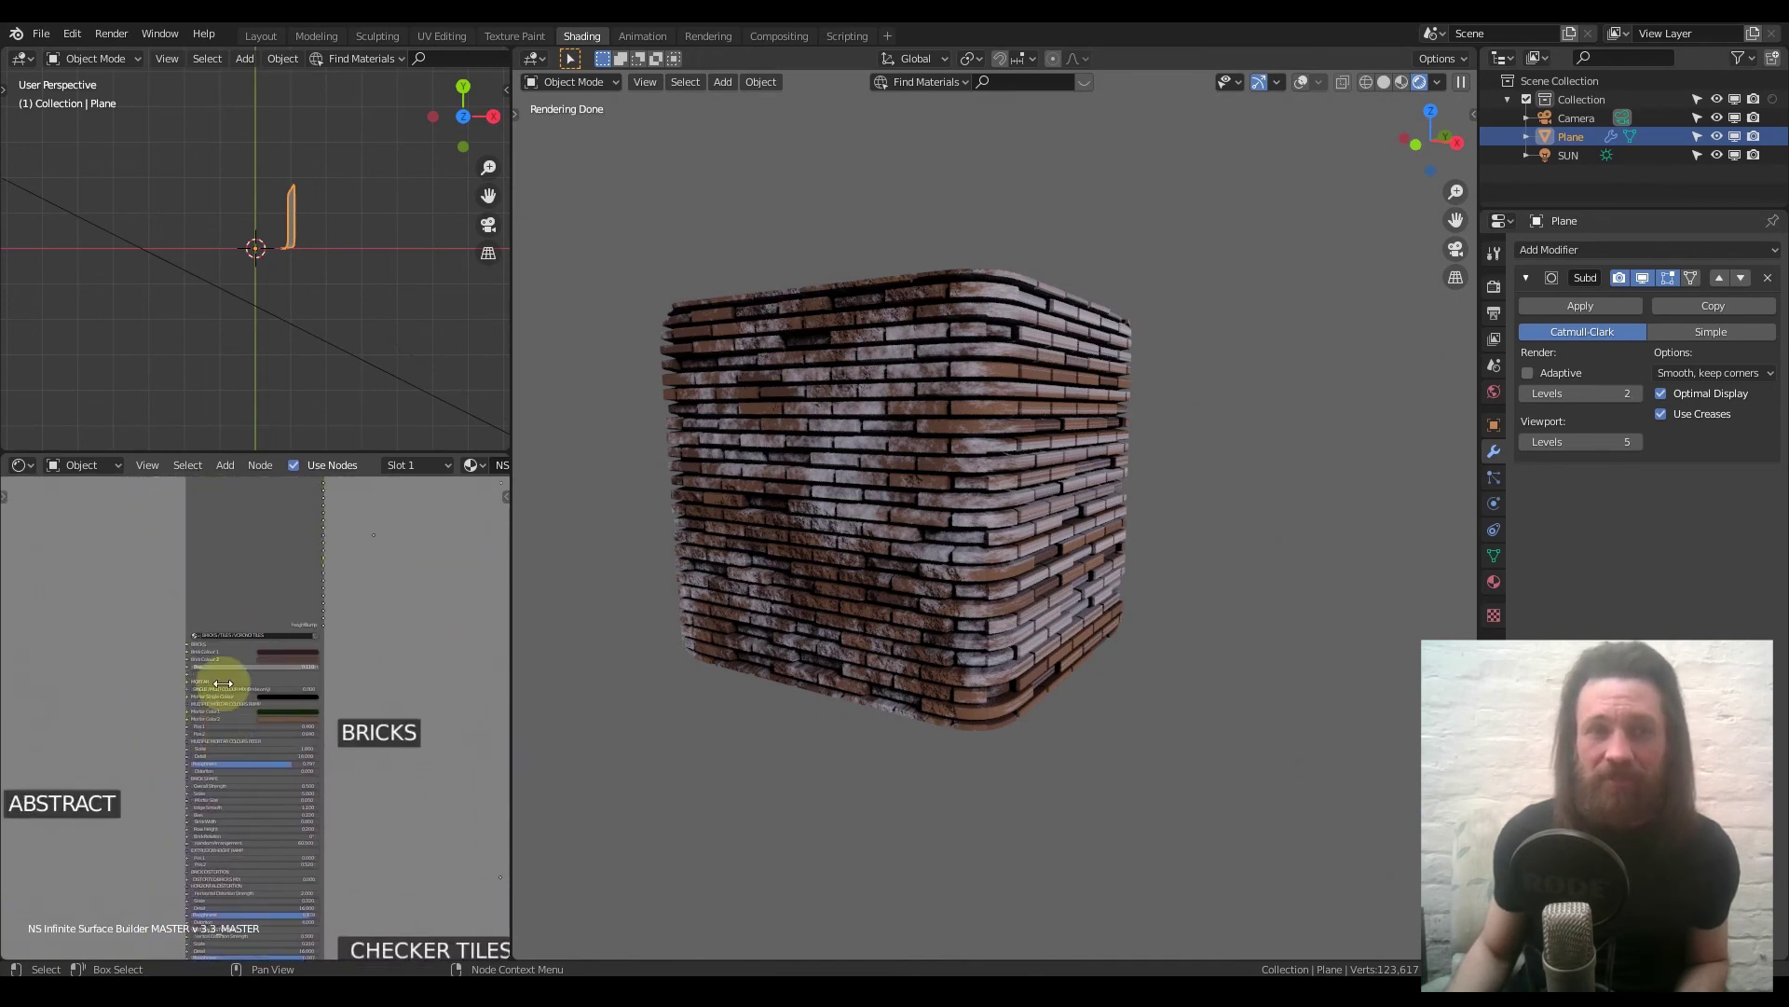
scroll(240, 664, down, 3)
middle_drag(222, 740, 208, 612)
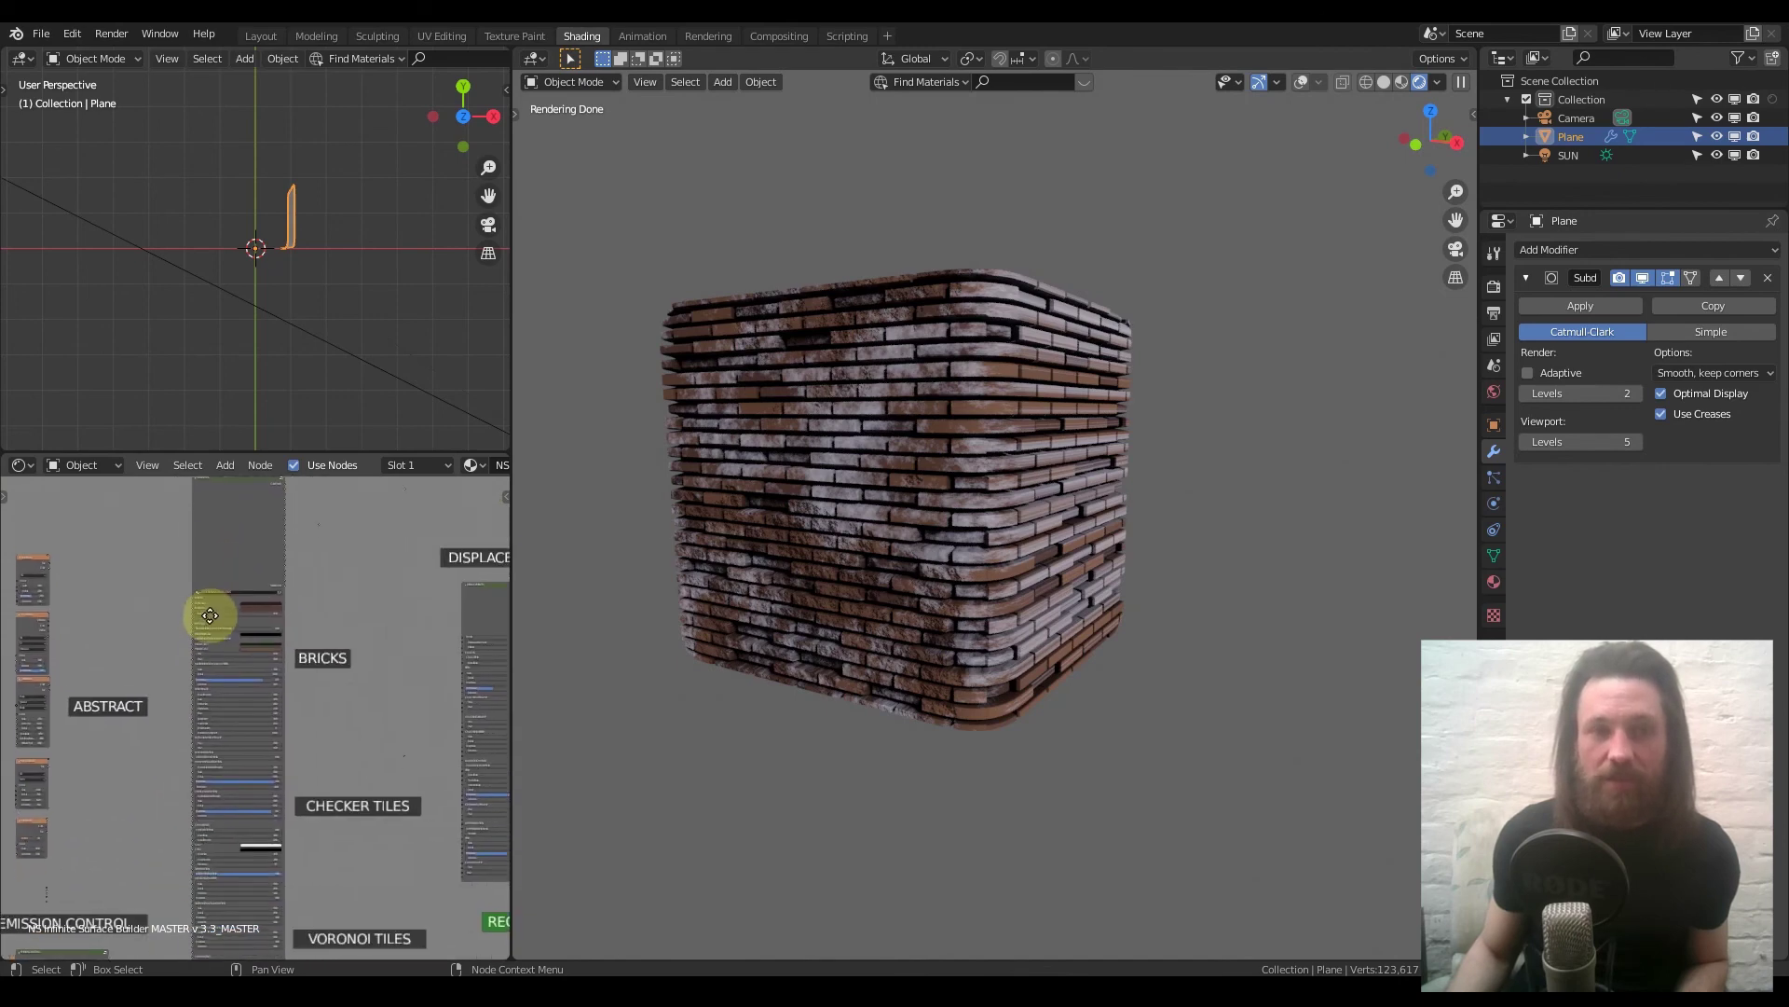
shift+scroll(248, 751, down, 1)
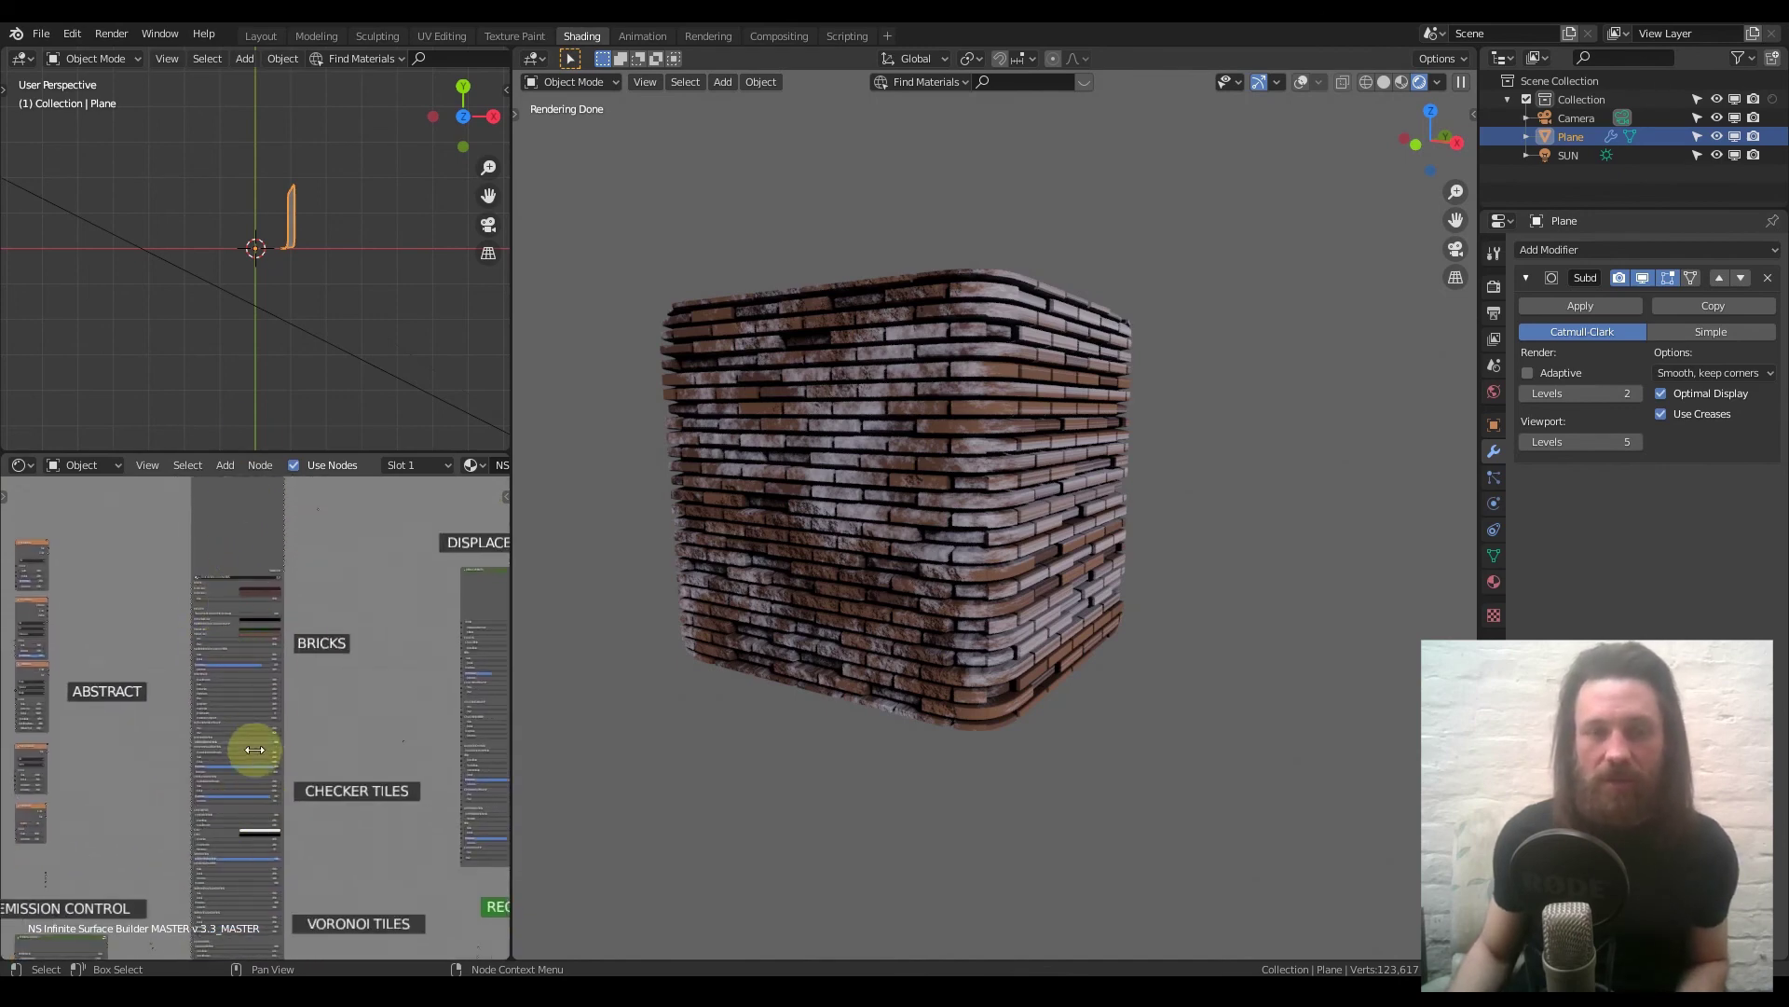
middle_drag(299, 839, 176, 723)
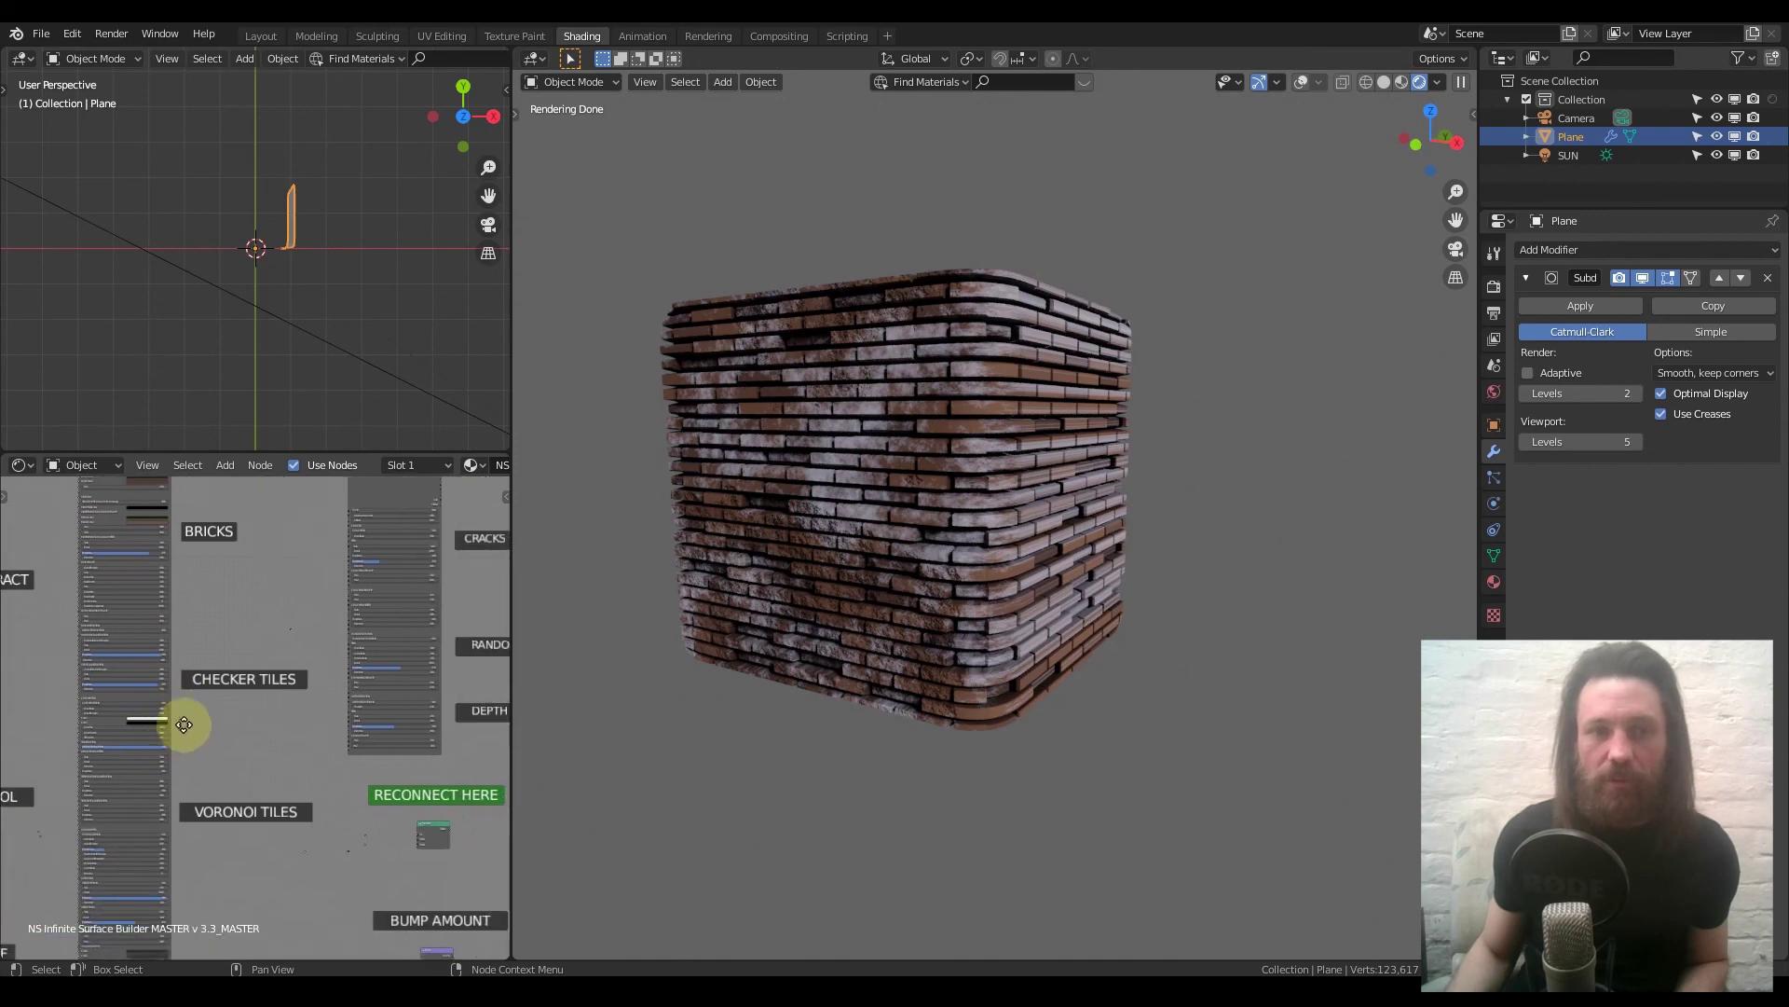
shift+scroll(368, 685, down, 5)
shift+scroll(283, 831, down, 3)
ctrl+scroll(265, 753, left, 4)
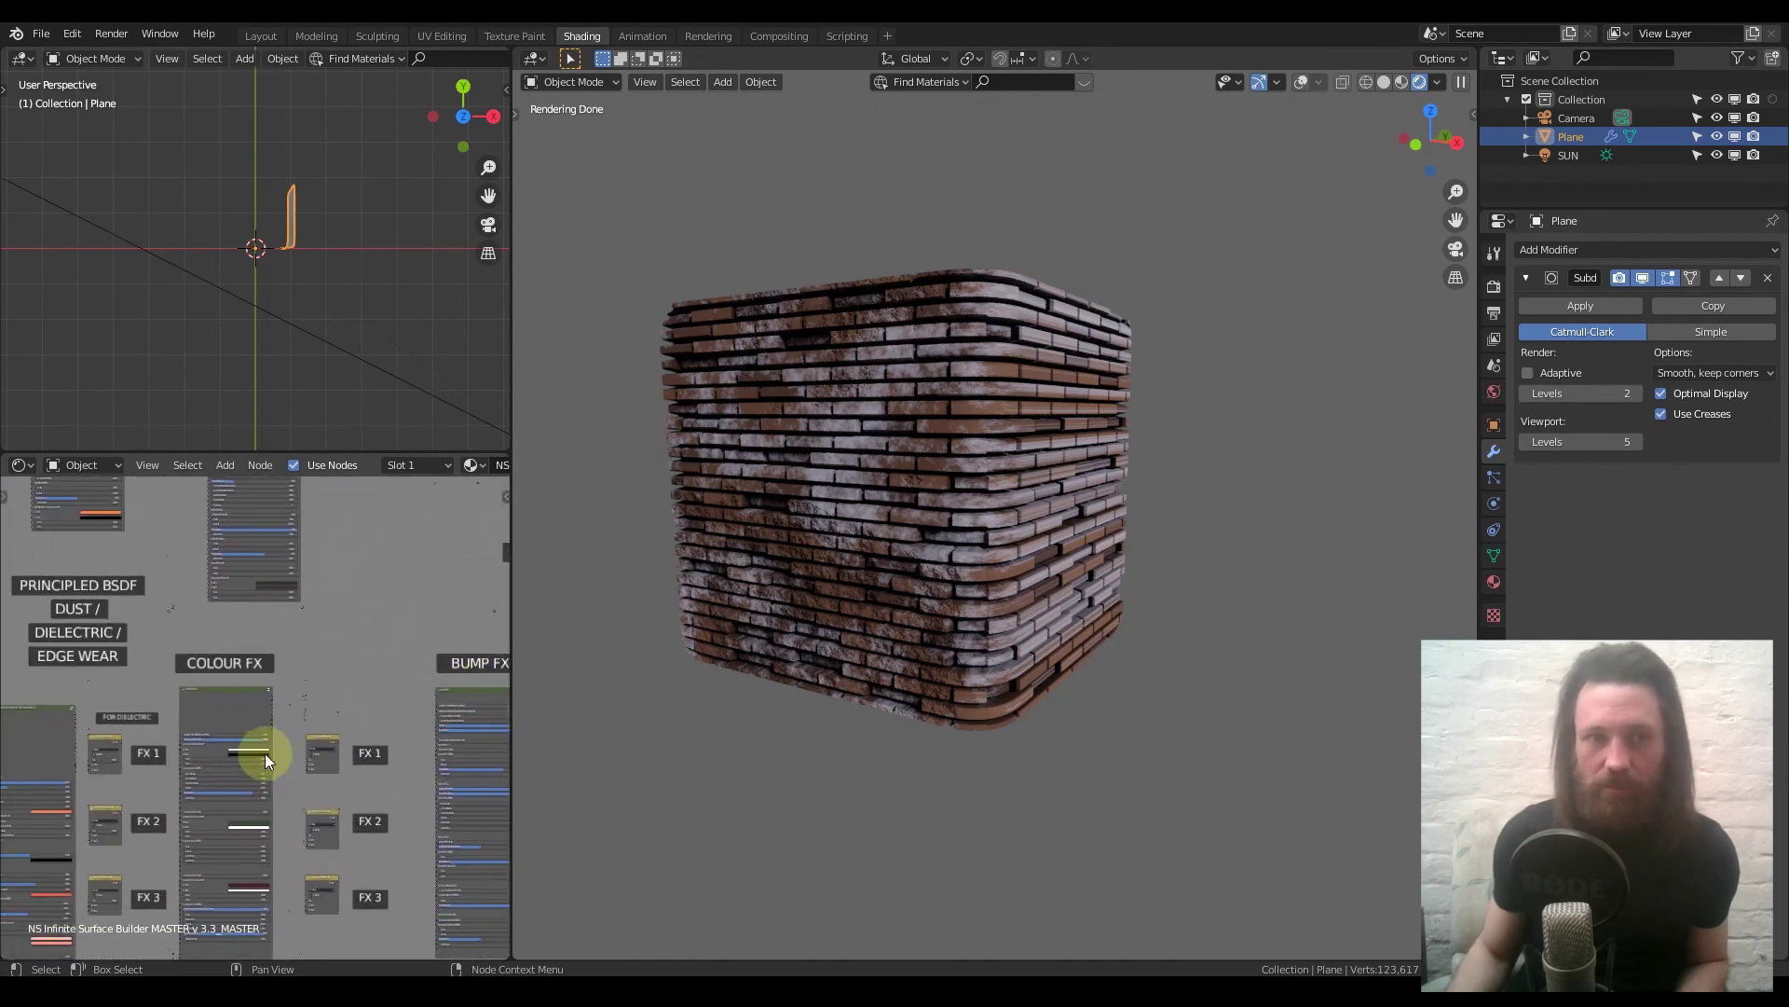
shift+scroll(270, 699, up, 6)
ctrl+scroll(284, 746, right, 2)
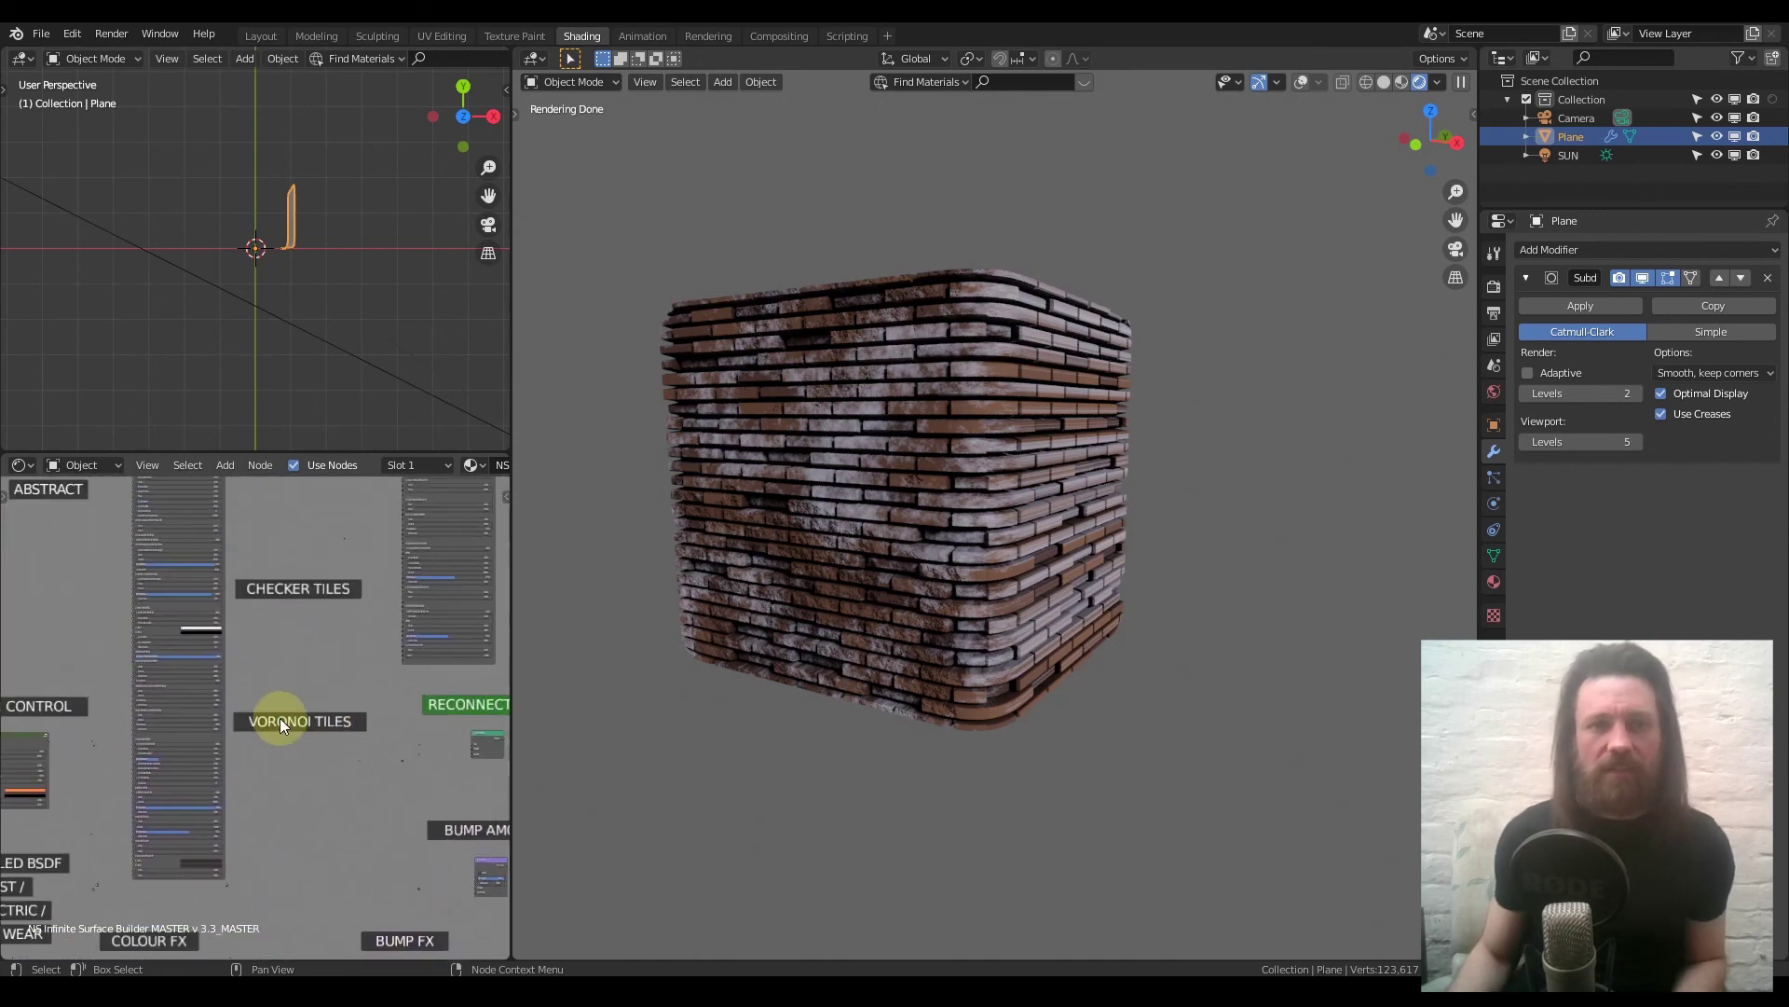